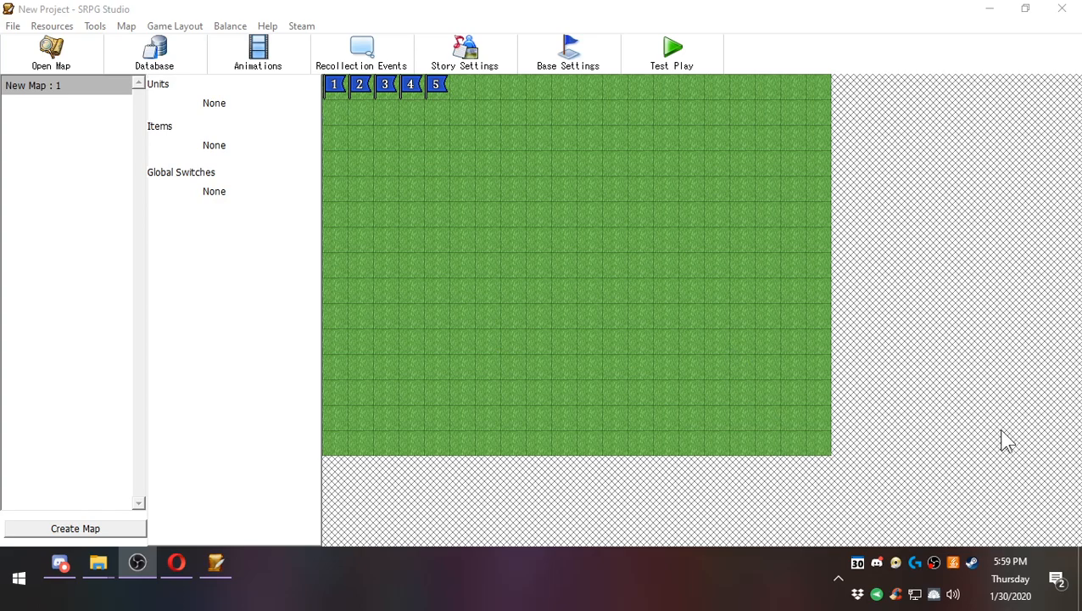
# Create a second map in the project and delete it from the map list.
pyautogui.click(34, 95)
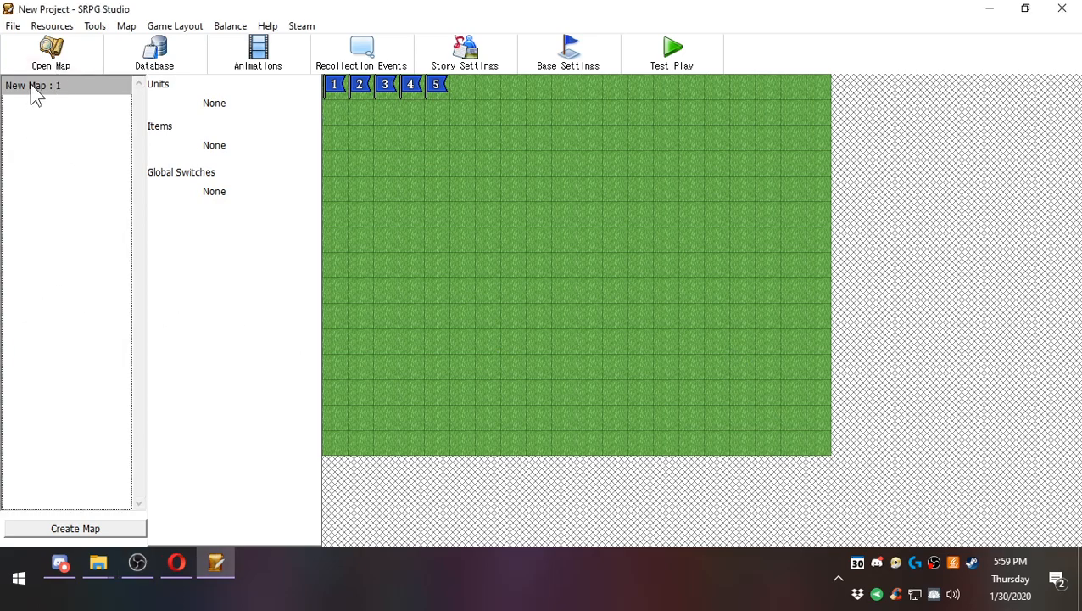
pyautogui.click(101, 529)
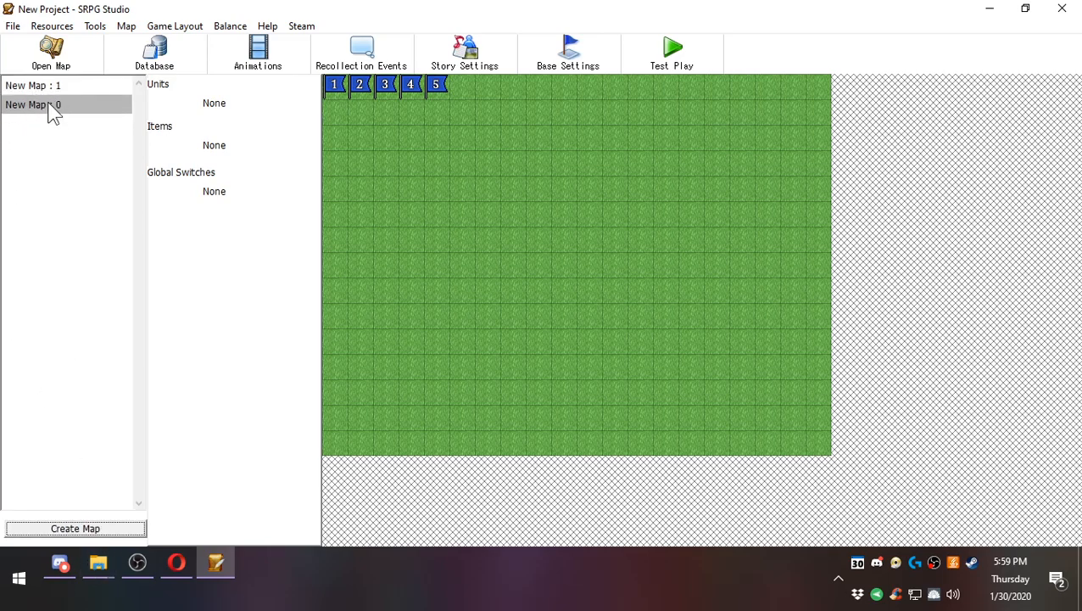
pyautogui.click(63, 84)
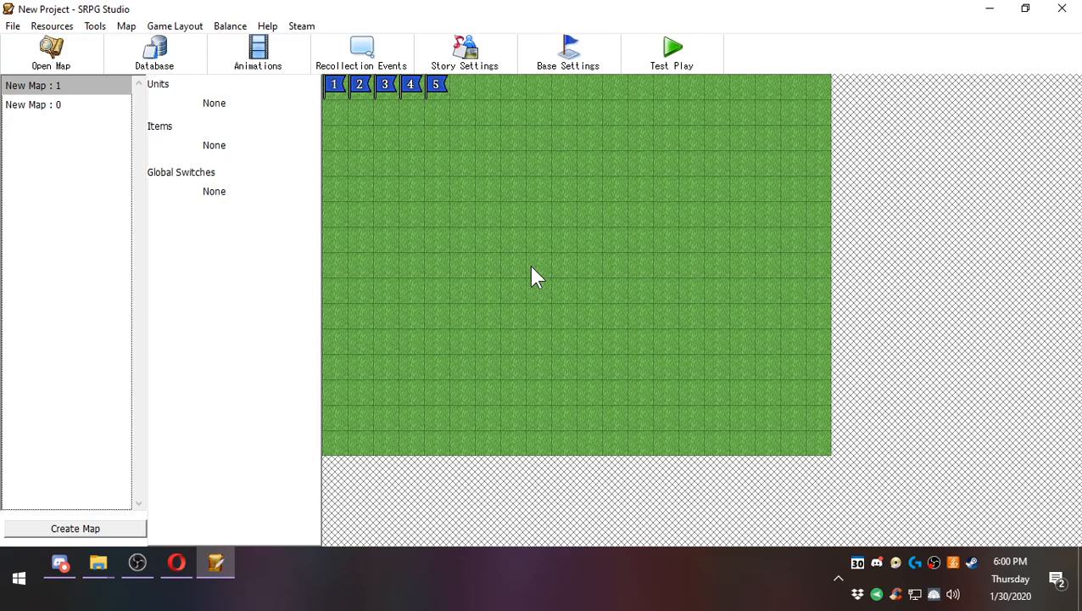
pyautogui.rightClick(60, 104)
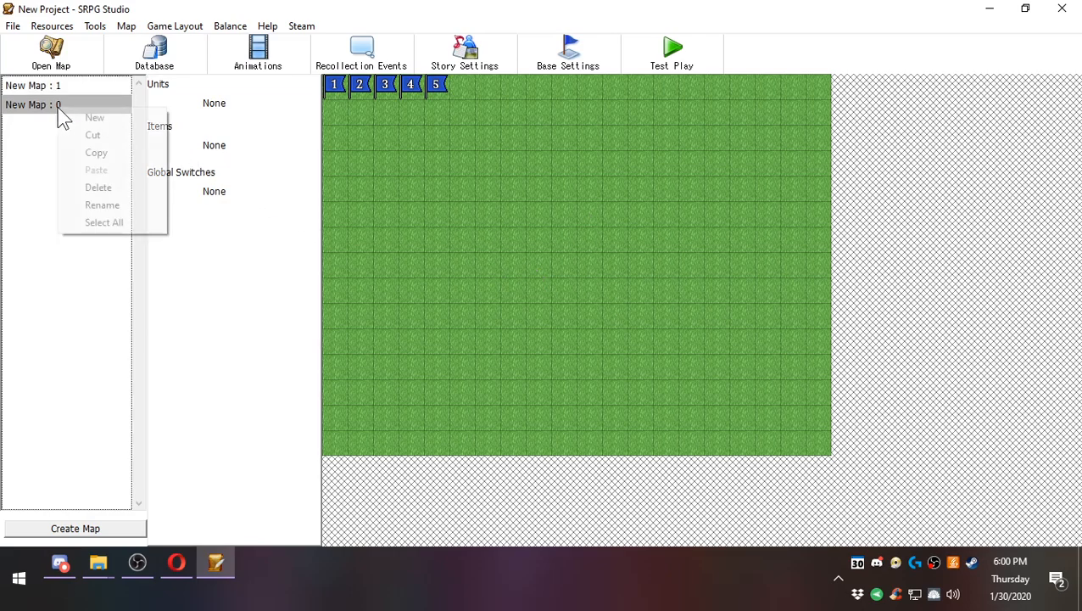
pyautogui.click(98, 188)
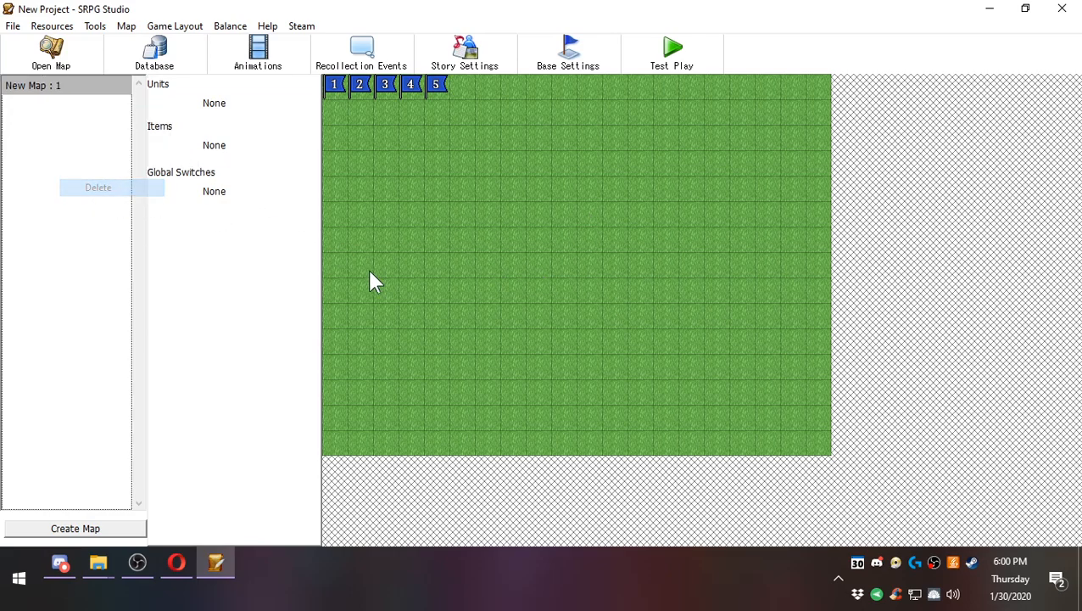
# Open the remaining New Map for editing and browse the Outdoor, Indoor and Ornament tile sets.
pyautogui.click(47, 86)
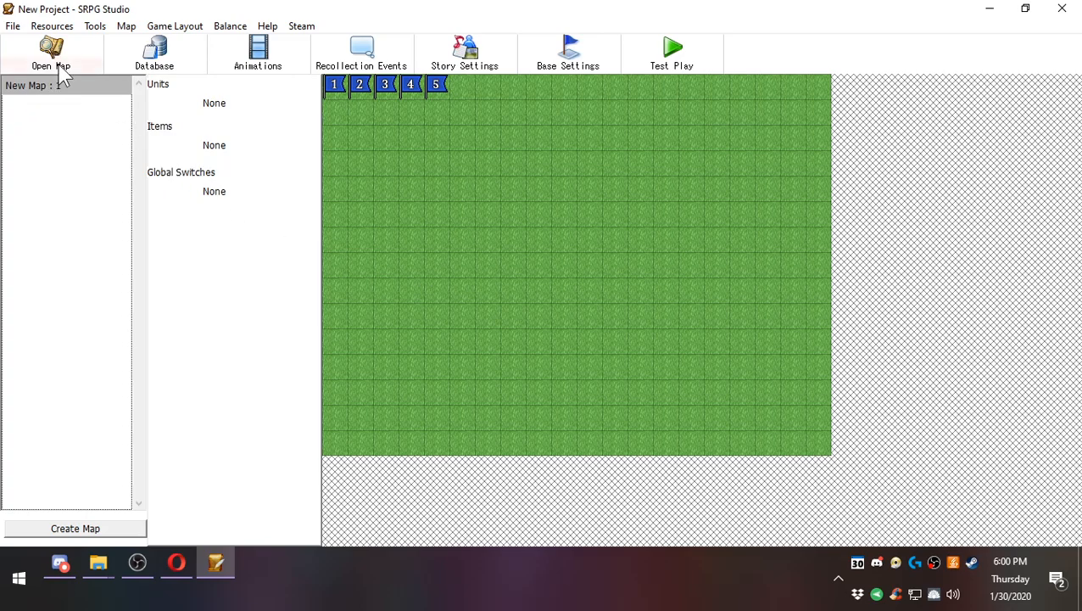
pyautogui.click(52, 59)
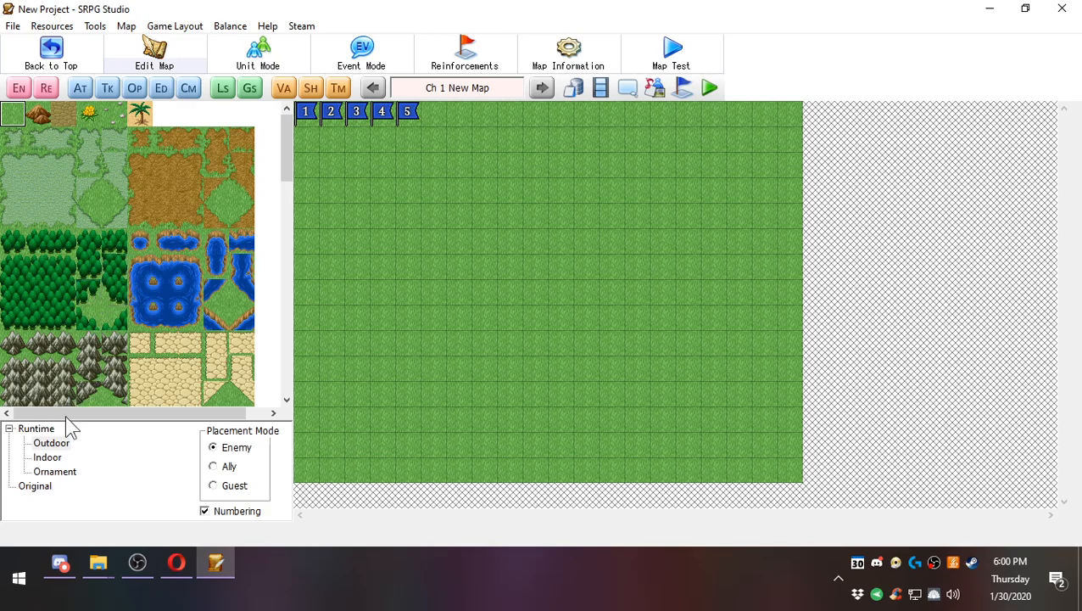
pyautogui.scroll(-3, 93, 270)
pyautogui.scroll(-10, 100, 273)
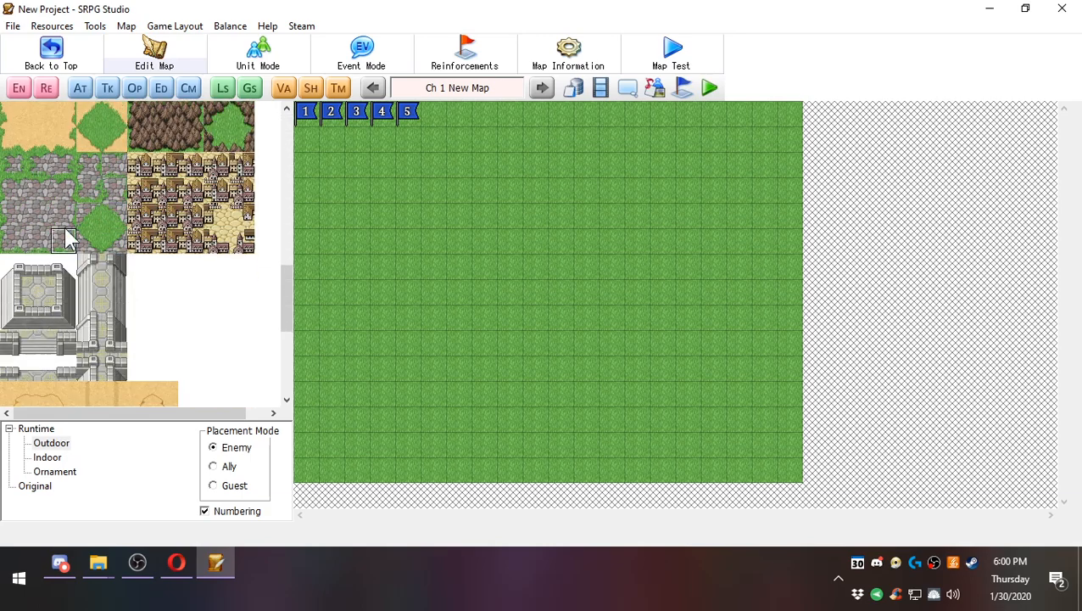
pyautogui.click(51, 458)
pyautogui.scroll(-5, 114, 239)
pyautogui.scroll(2, 116, 237)
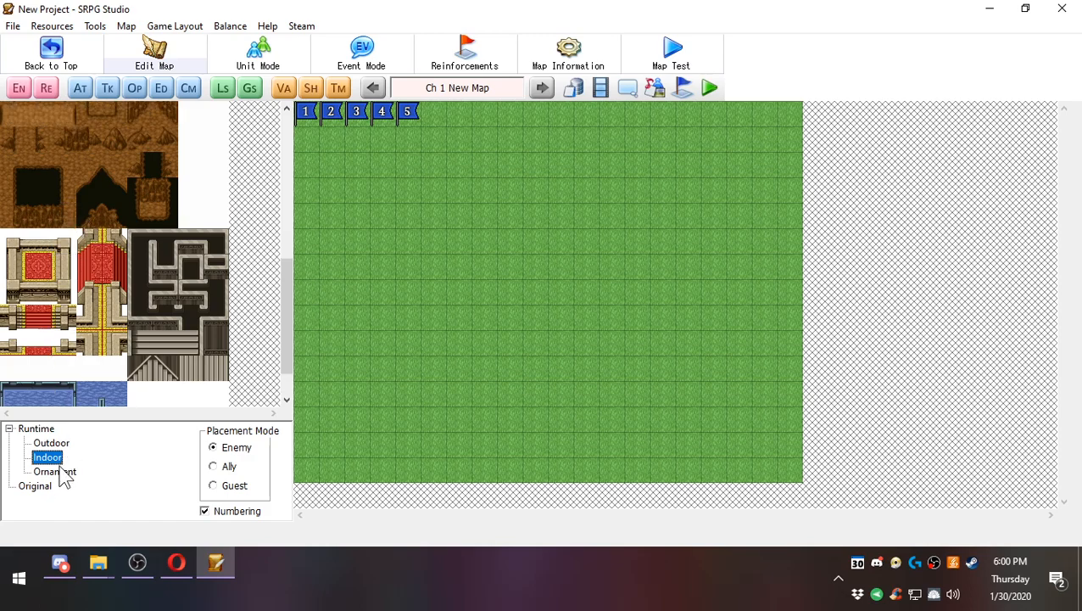
pyautogui.click(54, 471)
pyautogui.scroll(-2, 97, 254)
pyautogui.scroll(3, 123, 293)
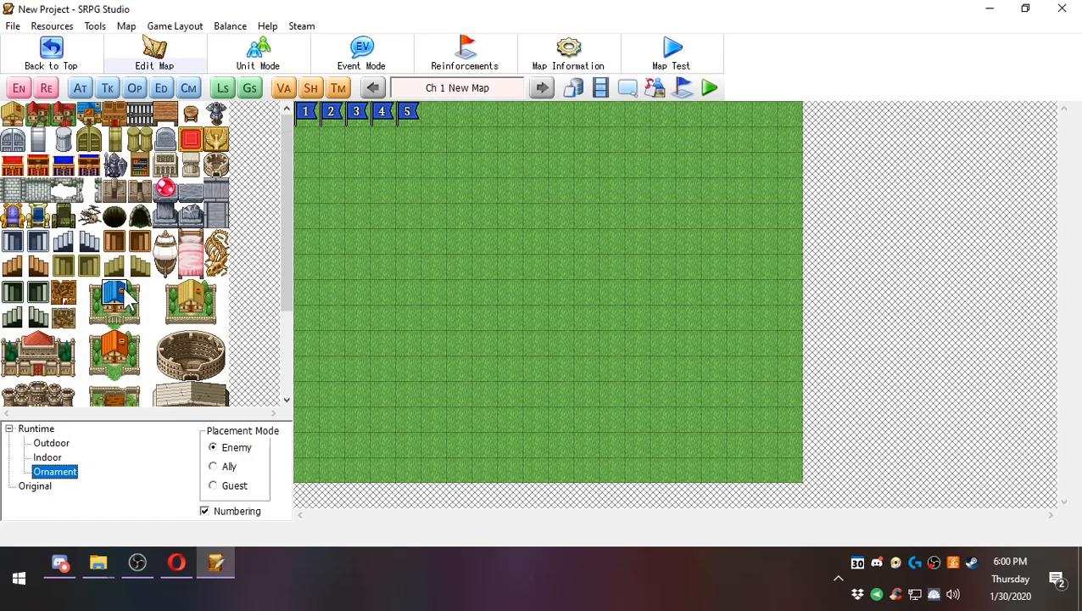
# Paint a 12 by 5 tile rectangle of pale Outdoor grass in the middle of the map and undo it.
pyautogui.click(51, 444)
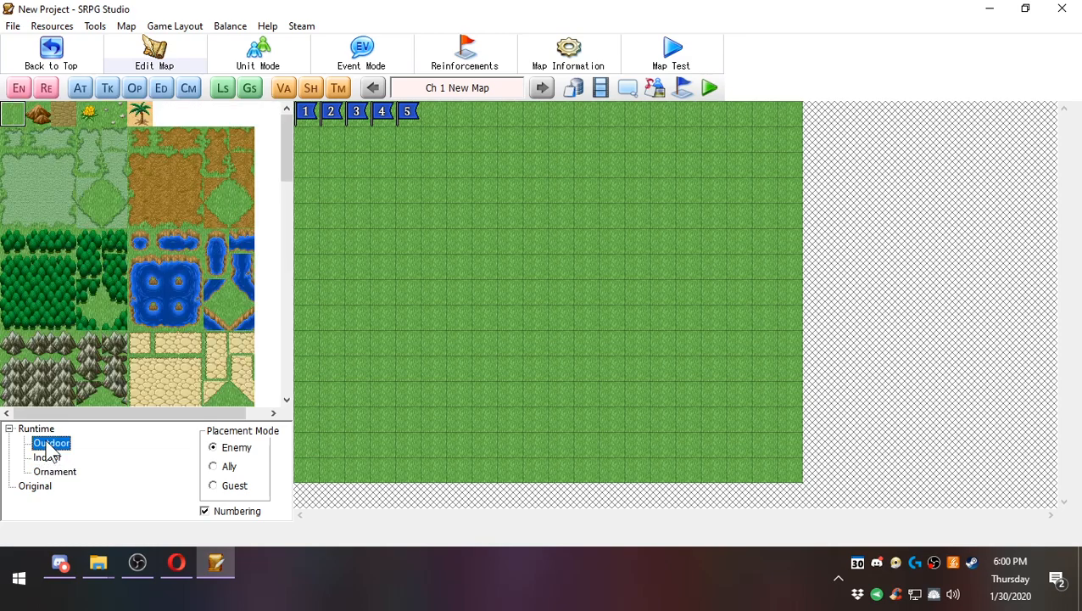
pyautogui.click(39, 190)
pyautogui.moveTo(364, 245); pyautogui.dragTo(648, 339)
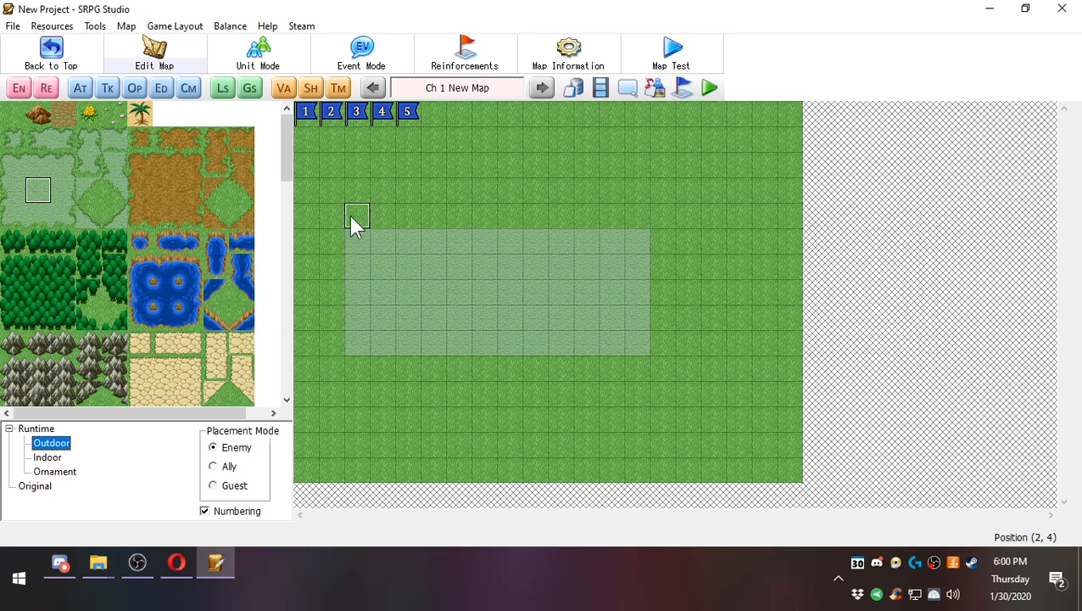
pyautogui.hotkey('ctrl', 'z')
# Try placing Ornament tiles such as the silver pillar on the grass and browse the larger building ornaments.
pyautogui.click(53, 471)
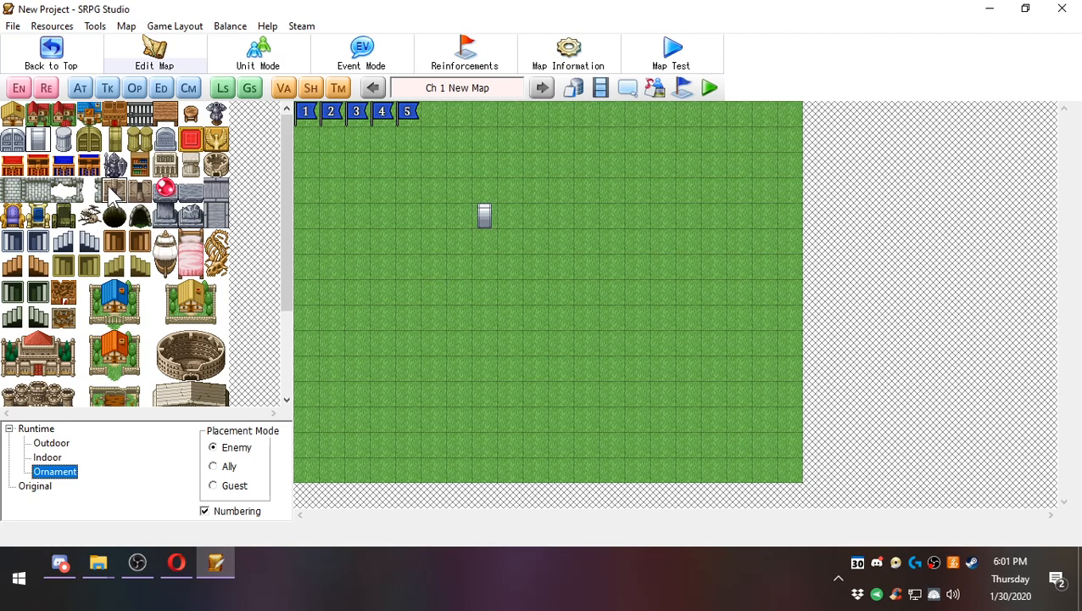
pyautogui.click(538, 292)
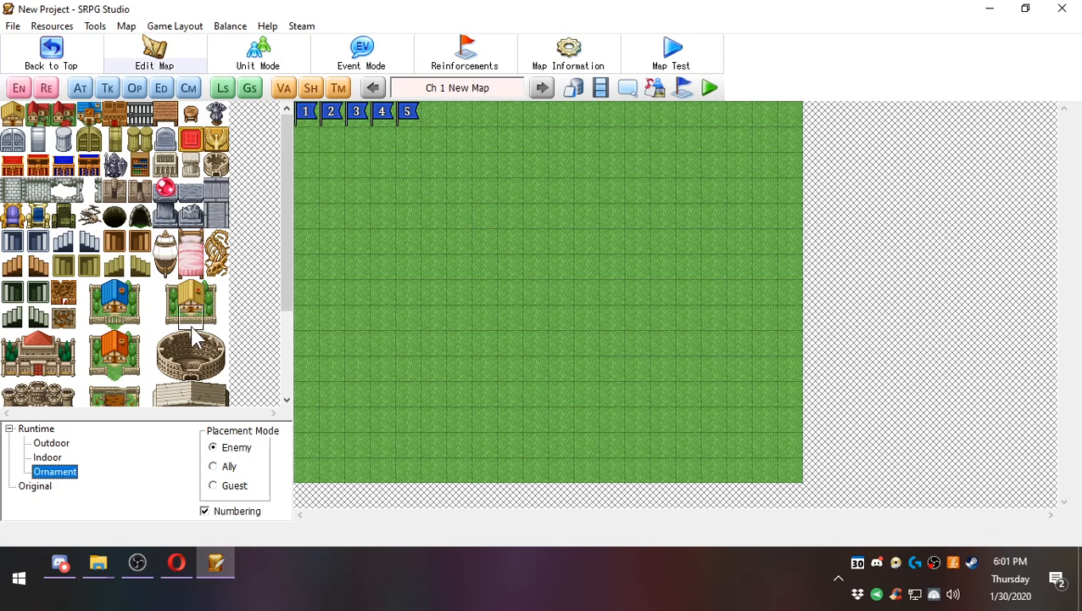
pyautogui.scroll(-3, 204, 355)
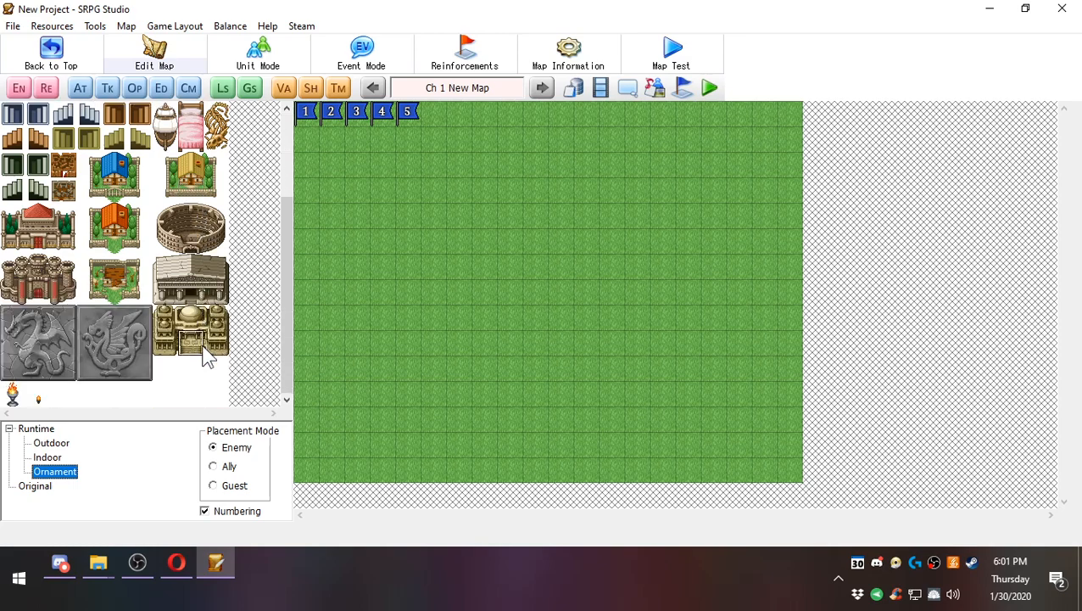
# Paint a 12 by 6 tile rectangle of pale Outdoor grass in the map's middle and cover it with brown dirt.
pyautogui.click(50, 443)
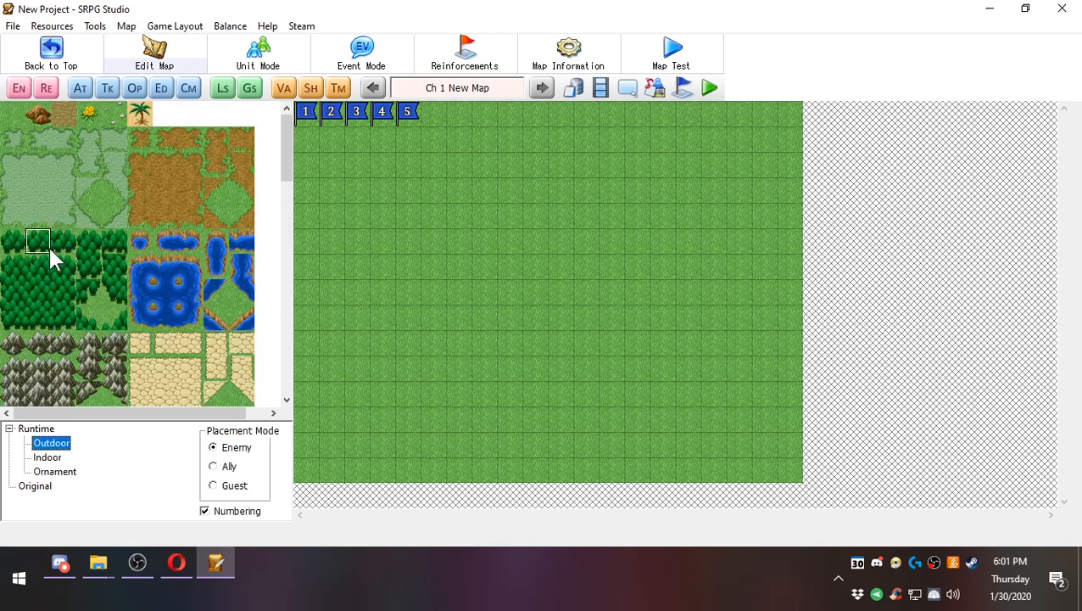
pyautogui.click(36, 195)
pyautogui.moveTo(428, 219); pyautogui.dragTo(711, 344)
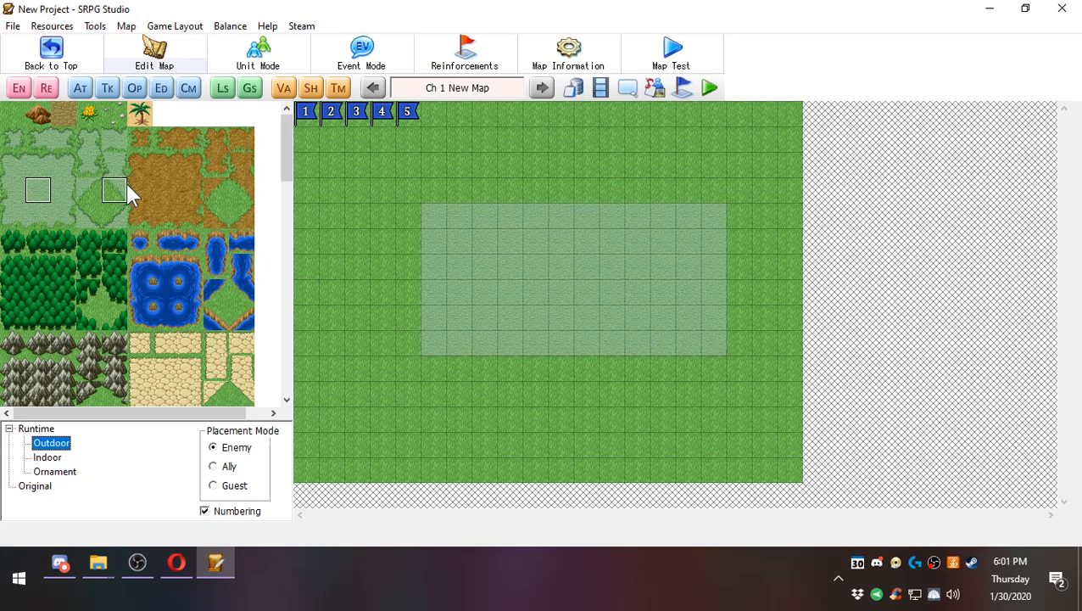
pyautogui.click(165, 191)
pyautogui.moveTo(433, 215); pyautogui.dragTo(719, 343)
# Place the blue throne ornament on the brown dirt area.
pyautogui.click(51, 472)
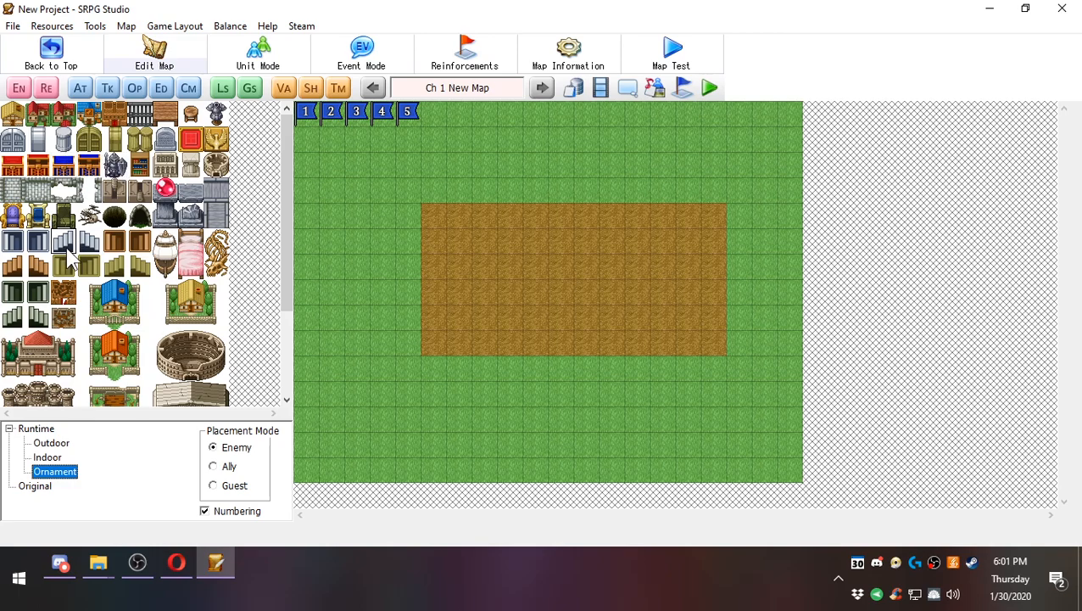
pyautogui.scroll(-3, 102, 195)
pyautogui.scroll(-1, 99, 280)
pyautogui.scroll(4, 100, 318)
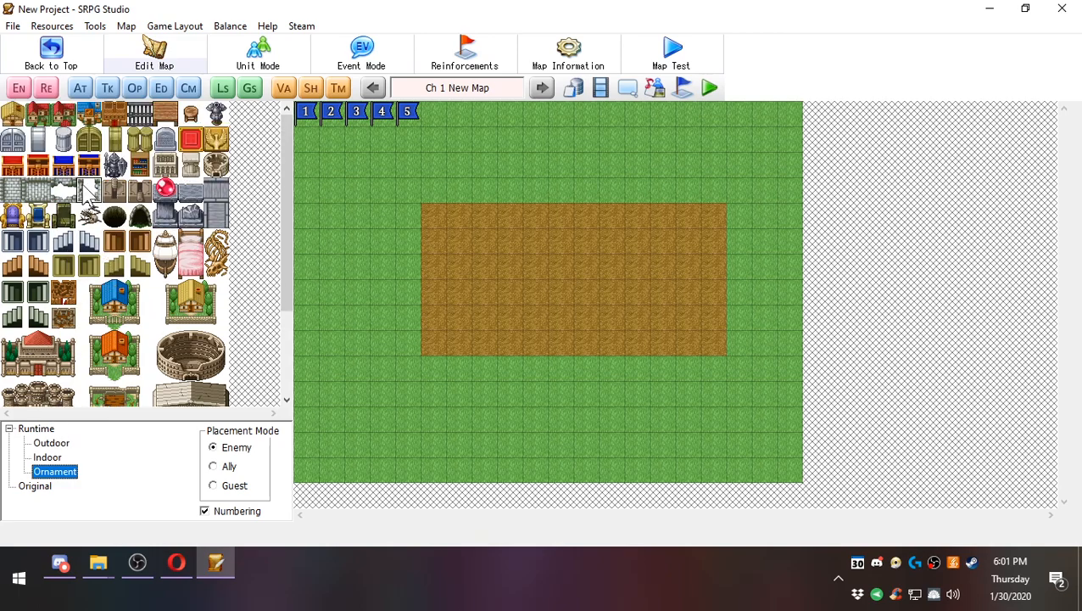
pyautogui.click(38, 217)
pyautogui.click(559, 268)
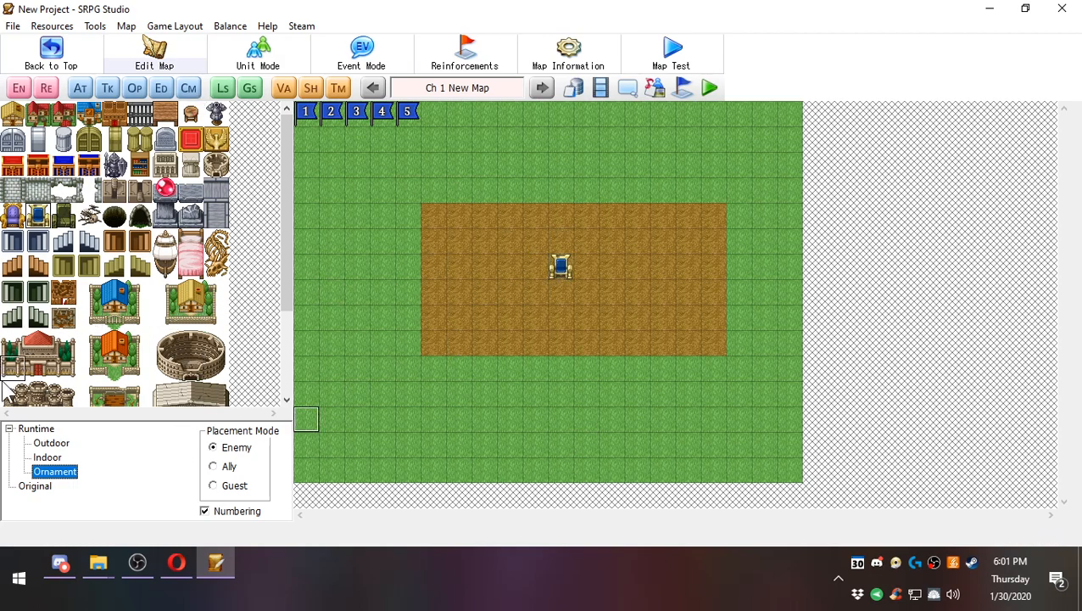
# Look through the Outdoor, Indoor and Ornament tile sets and the Original tile category.
pyautogui.click(46, 444)
pyautogui.scroll(-2, 89, 322)
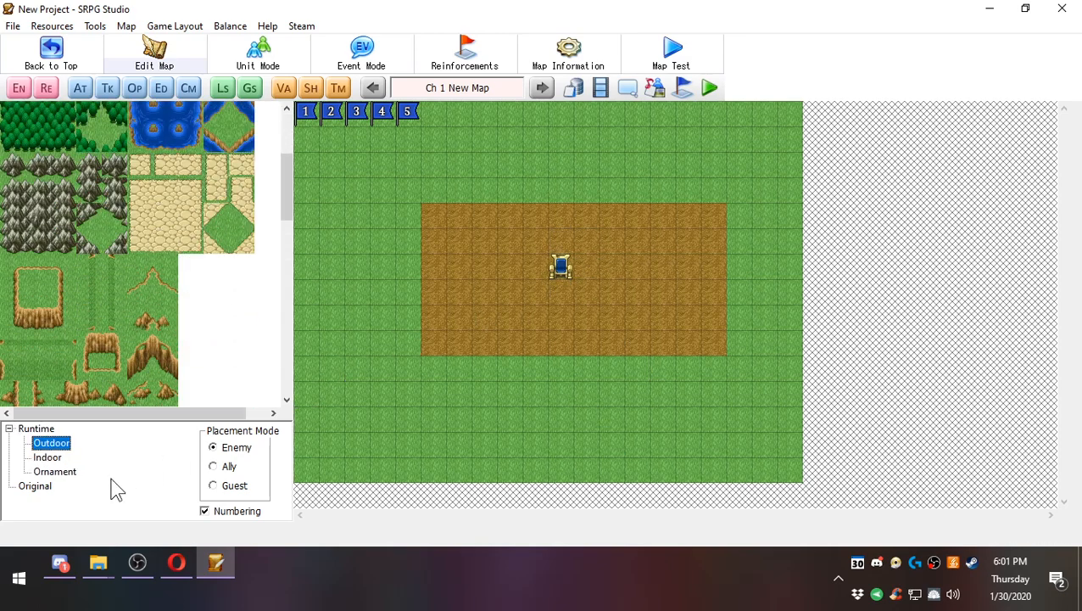
pyautogui.click(58, 459)
pyautogui.click(59, 471)
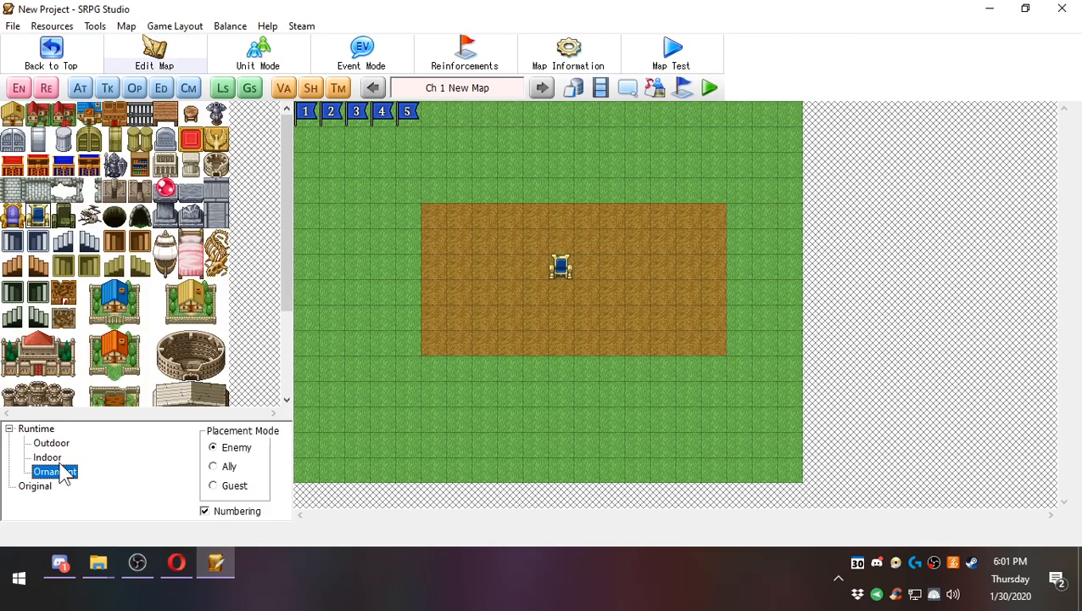
pyautogui.click(58, 445)
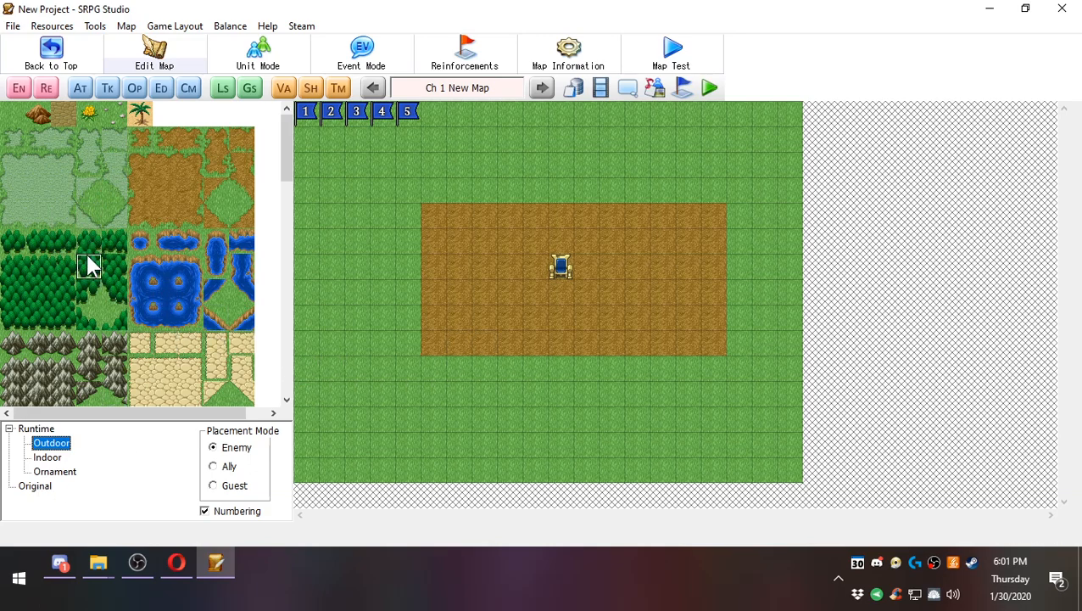
pyautogui.scroll(-1, 85, 227)
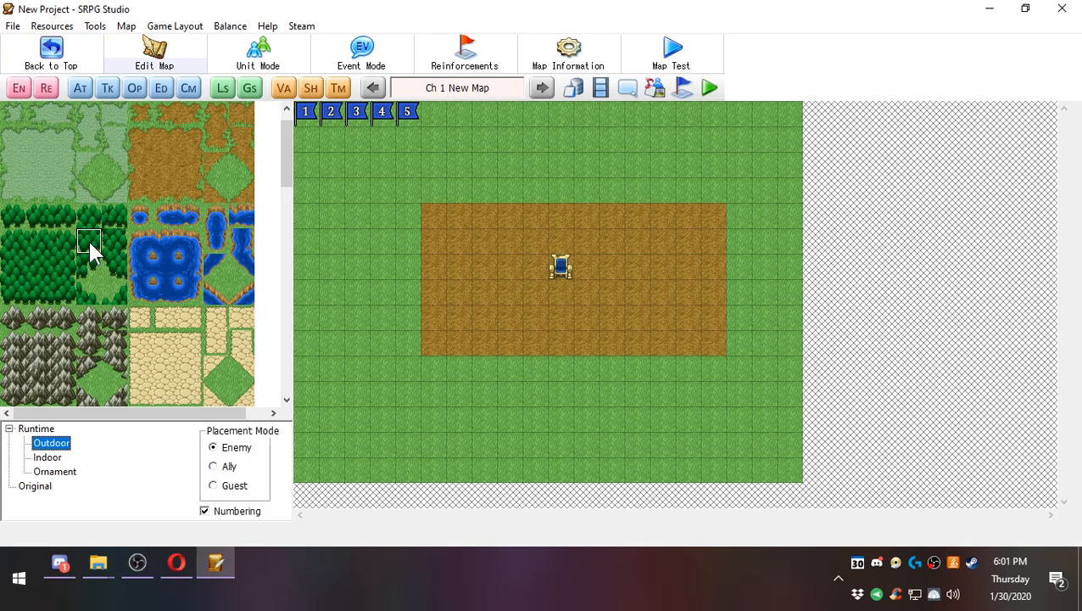
pyautogui.scroll(-15, 89, 252)
pyautogui.scroll(15, 100, 314)
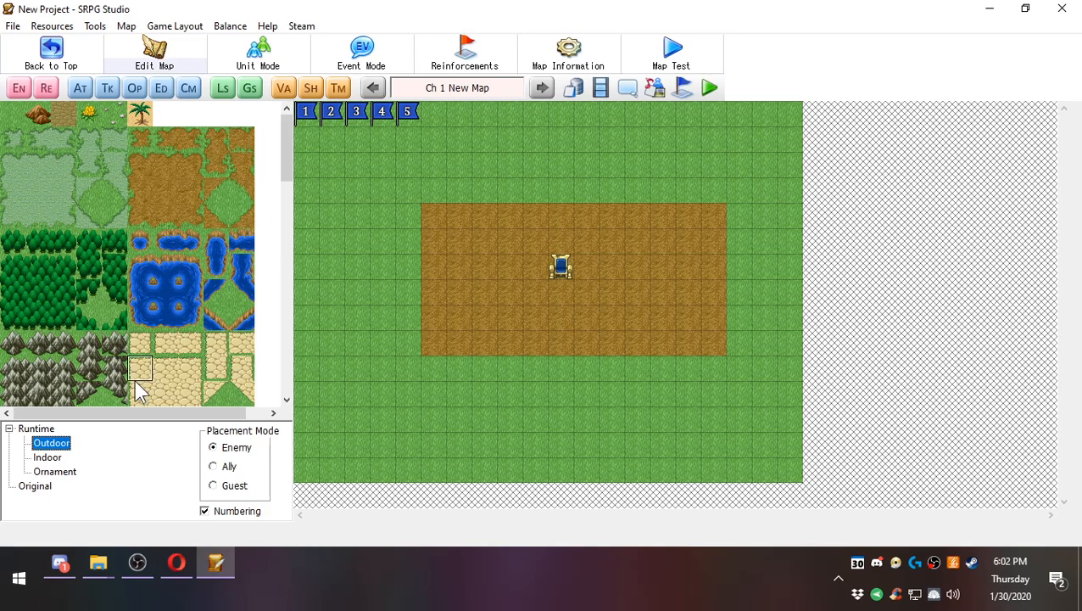
pyautogui.click(35, 486)
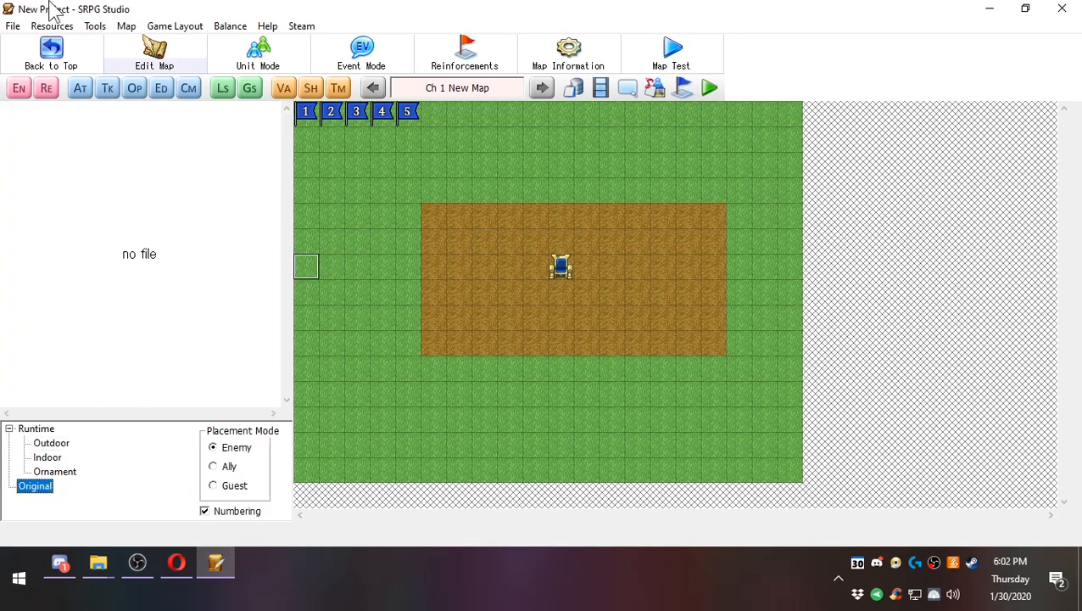
# Open the Graphics resources and start adding a resource to the Original mapchip category.
pyautogui.click(51, 26)
pyautogui.click(59, 47)
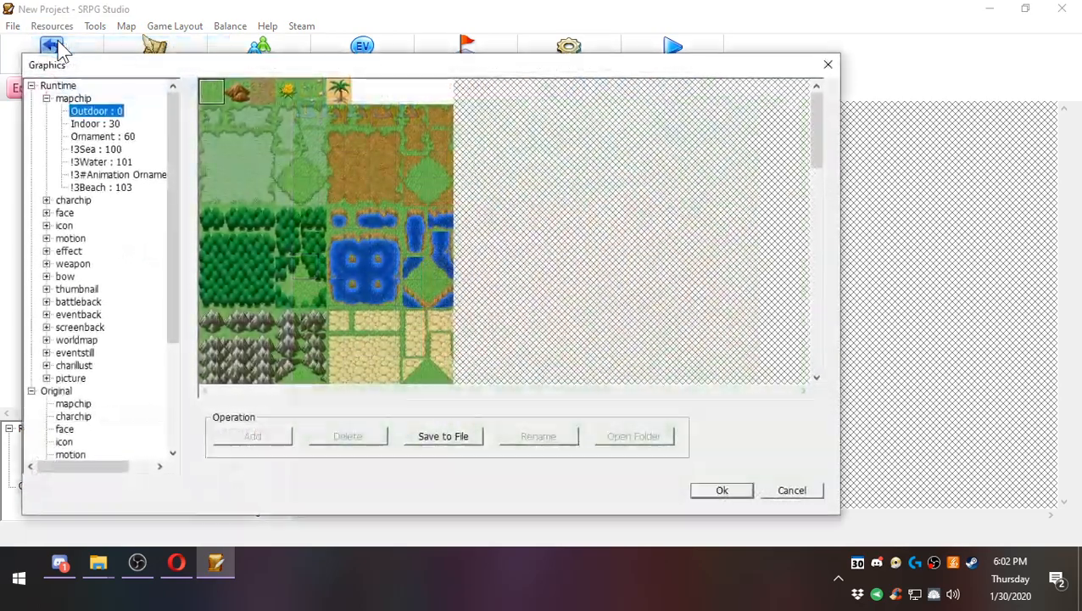
pyautogui.scroll(-3, 87, 340)
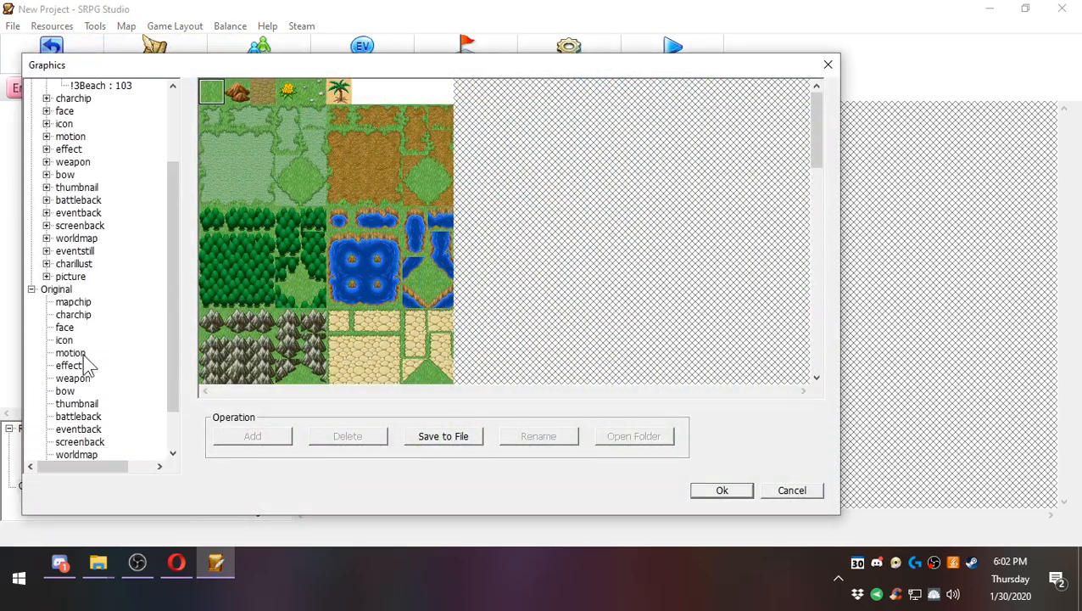
pyautogui.click(53, 291)
pyautogui.click(75, 303)
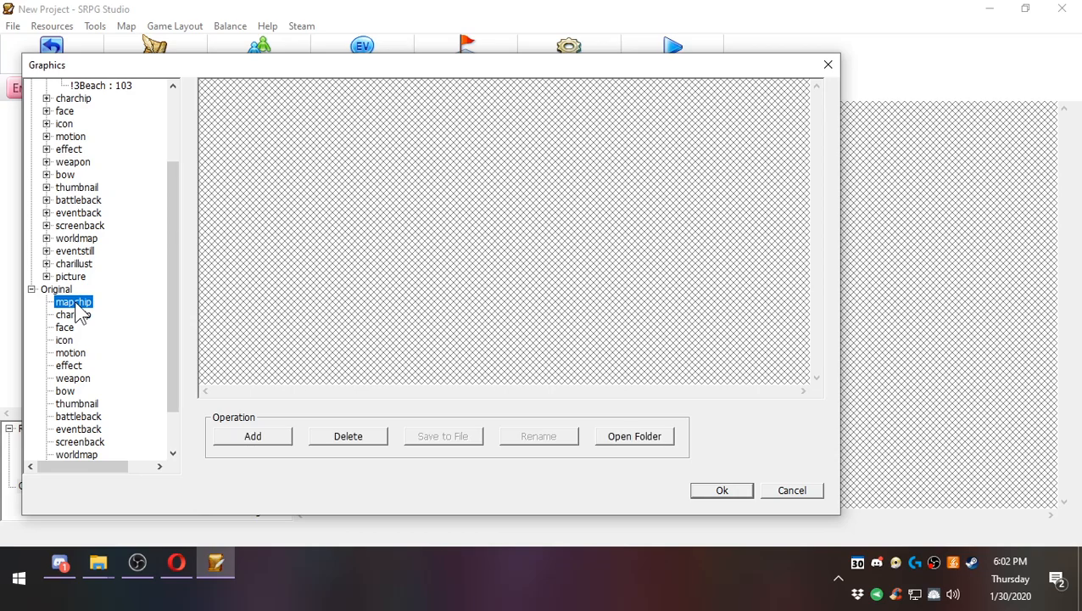
pyautogui.click(273, 437)
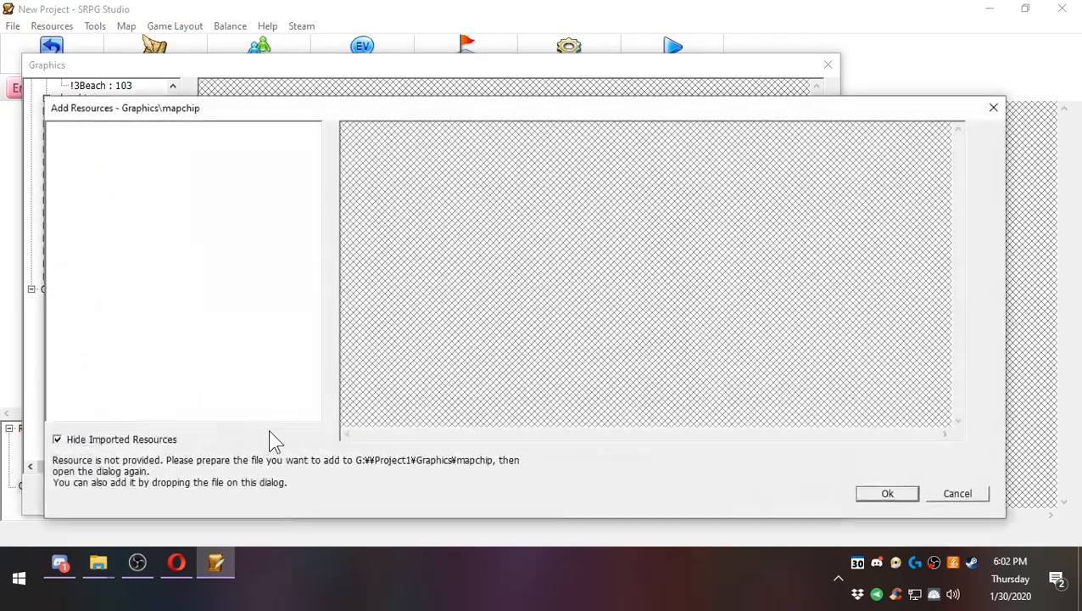
# Check the Project1 folder in File Explorer and import pacman.png from the desktop as an Original mapchip resource.
pyautogui.moveTo(102, 577)
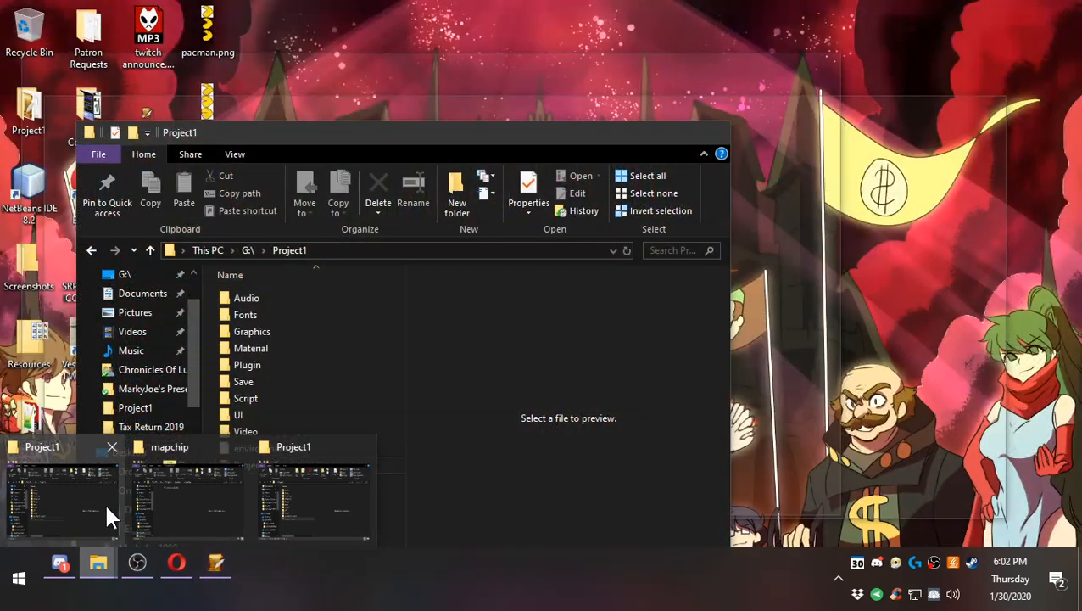
pyautogui.click(106, 509)
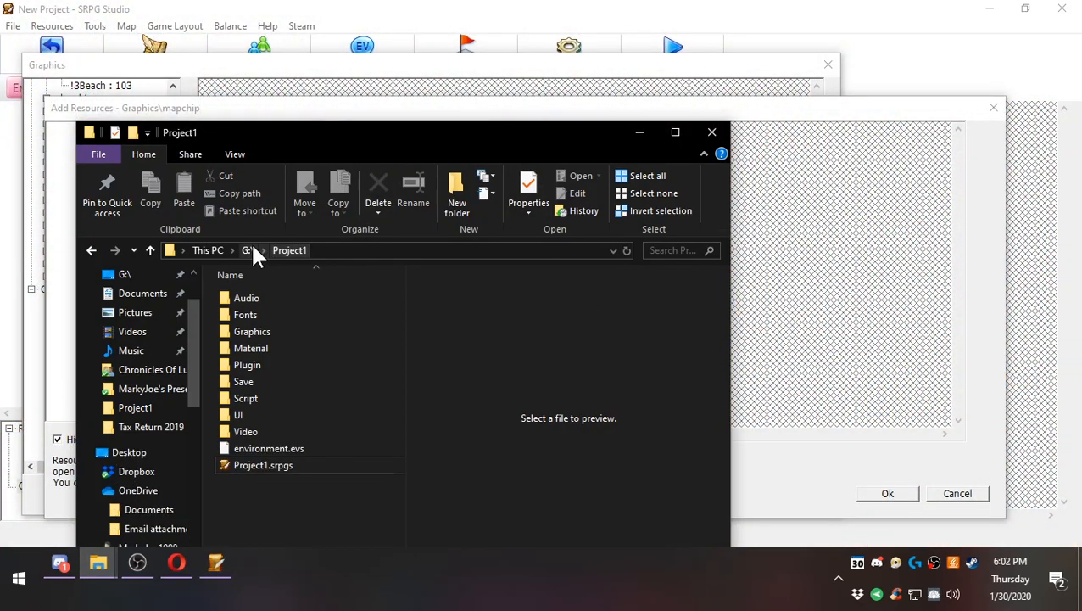
pyautogui.click(252, 248)
pyautogui.click(640, 132)
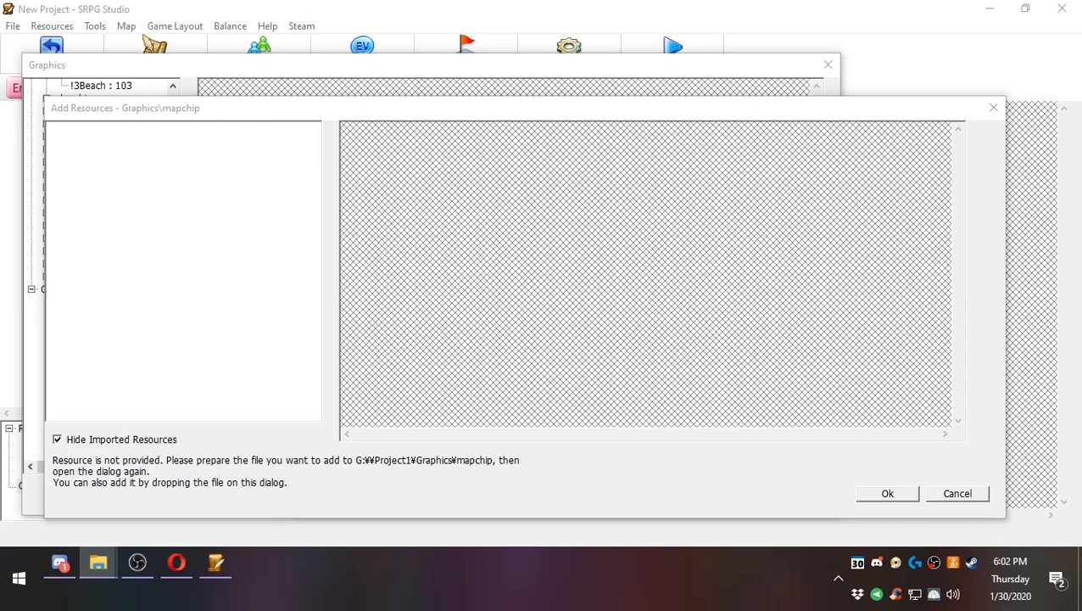
pyautogui.moveTo(204, 337); pyautogui.dragTo(117, 200)
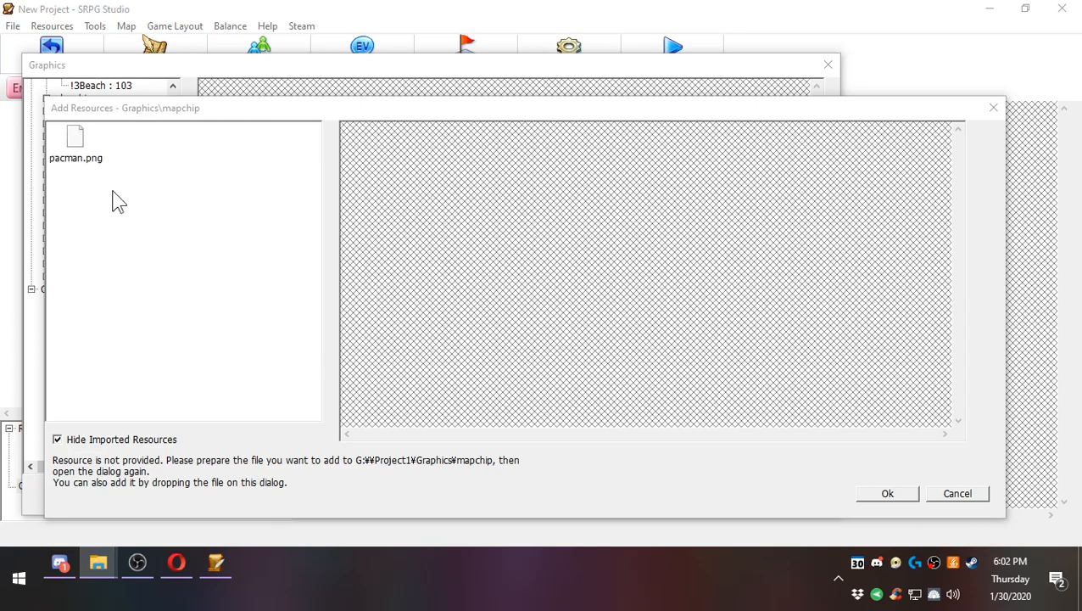
pyautogui.click(75, 150)
pyautogui.doubleClick(73, 153)
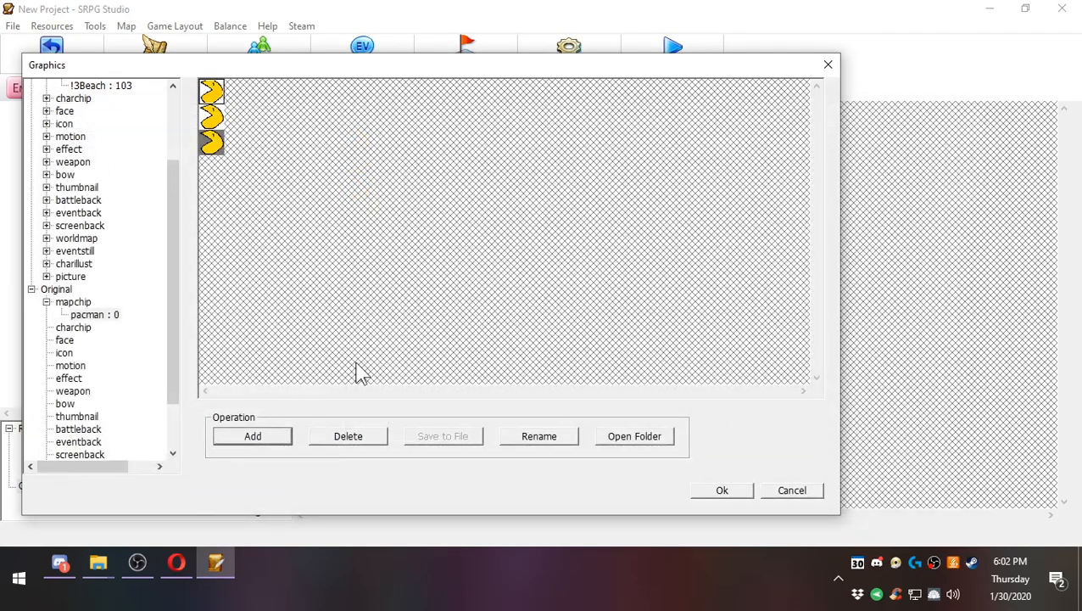
# Import !3pacman.png and !3pacman2.png from the desktop as further Original mapchip resources.
pyautogui.click(253, 437)
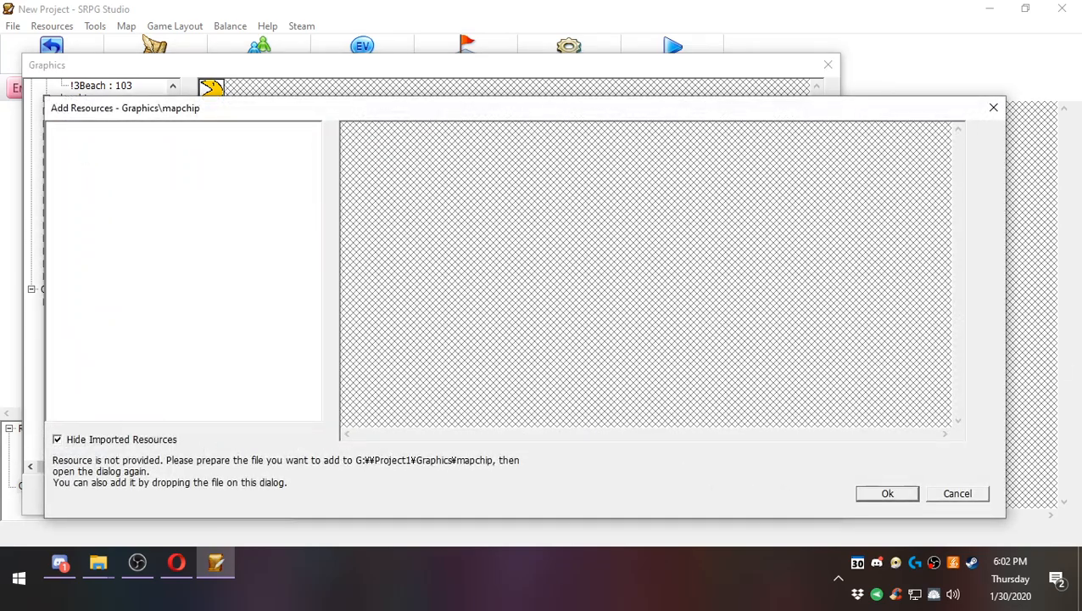
pyautogui.hotkey('alt', 'Tab')
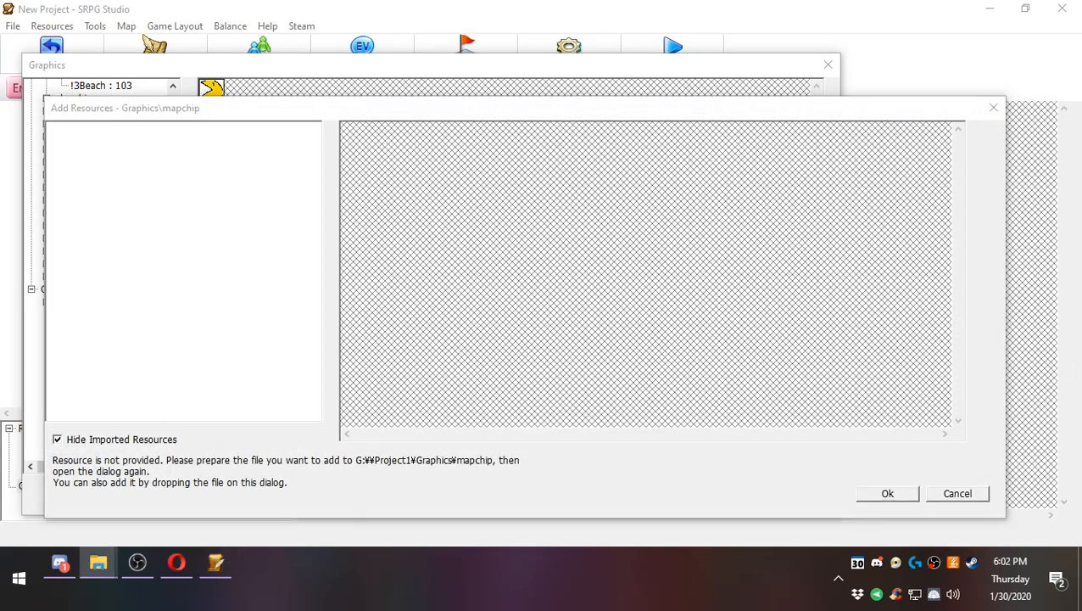
pyautogui.moveTo(602, 328); pyautogui.dragTo(321, 273)
pyautogui.moveTo(144, 222); pyautogui.dragTo(144, 222)
pyautogui.doubleClick(85, 159)
pyautogui.click(253, 436)
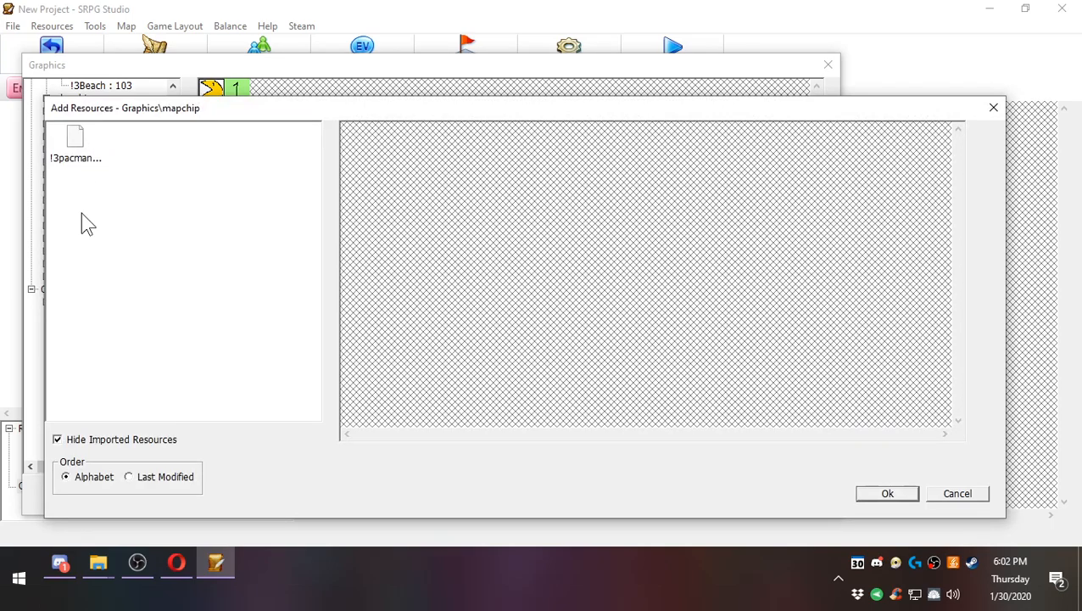
pyautogui.doubleClick(70, 146)
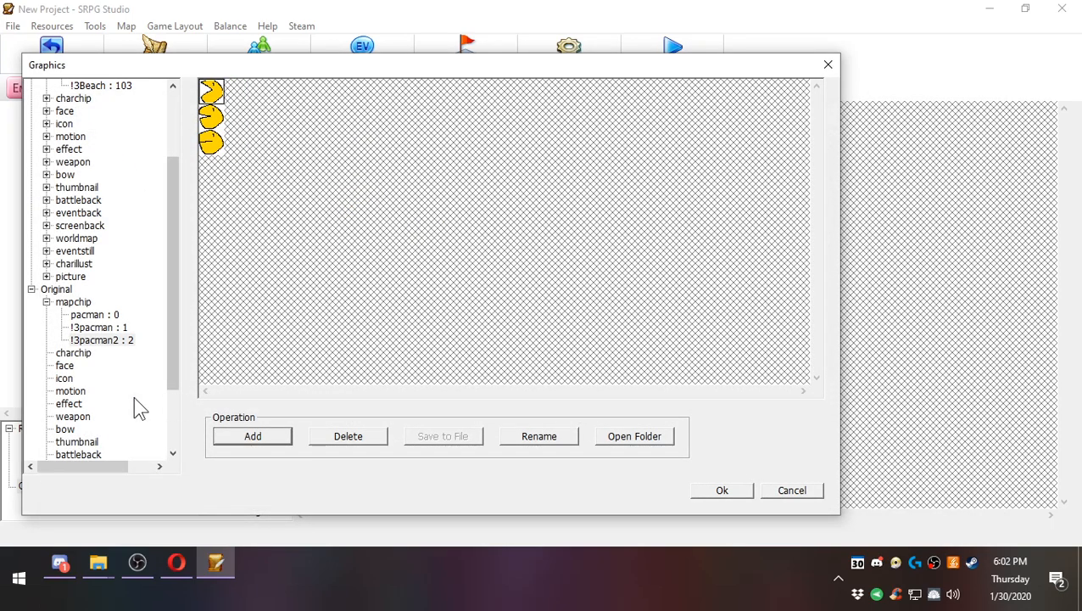
# Preview the pacman, !3pacman and !3pacman2 mapchips and accept the Graphics resource changes.
pyautogui.scroll(-3, 134, 399)
pyautogui.click(108, 225)
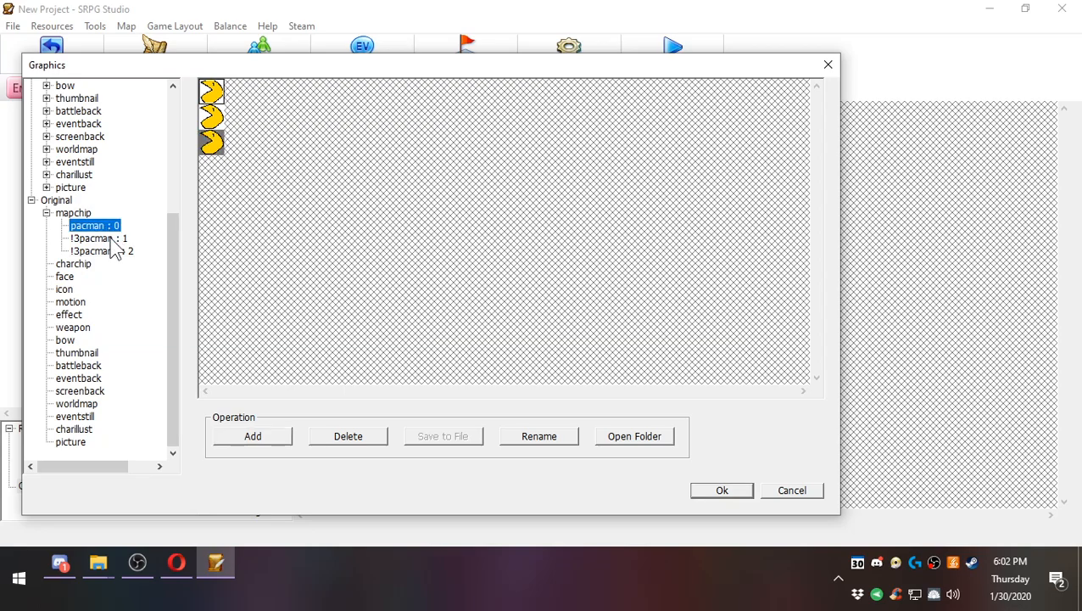
pyautogui.click(109, 239)
pyautogui.click(117, 252)
pyautogui.click(122, 227)
pyautogui.click(720, 489)
# Launch paint.net, open pacman.png from the desktop and view the sprite sheet up close.
pyautogui.click(989, 9)
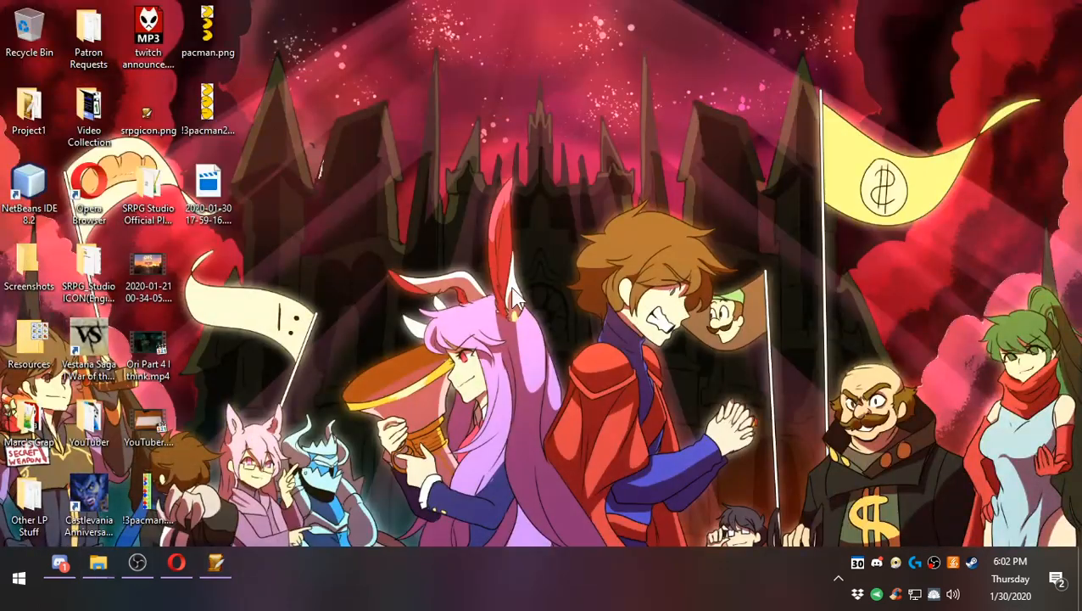
pyautogui.click(19, 578)
pyautogui.write('paint.net')
pyautogui.click(75, 129)
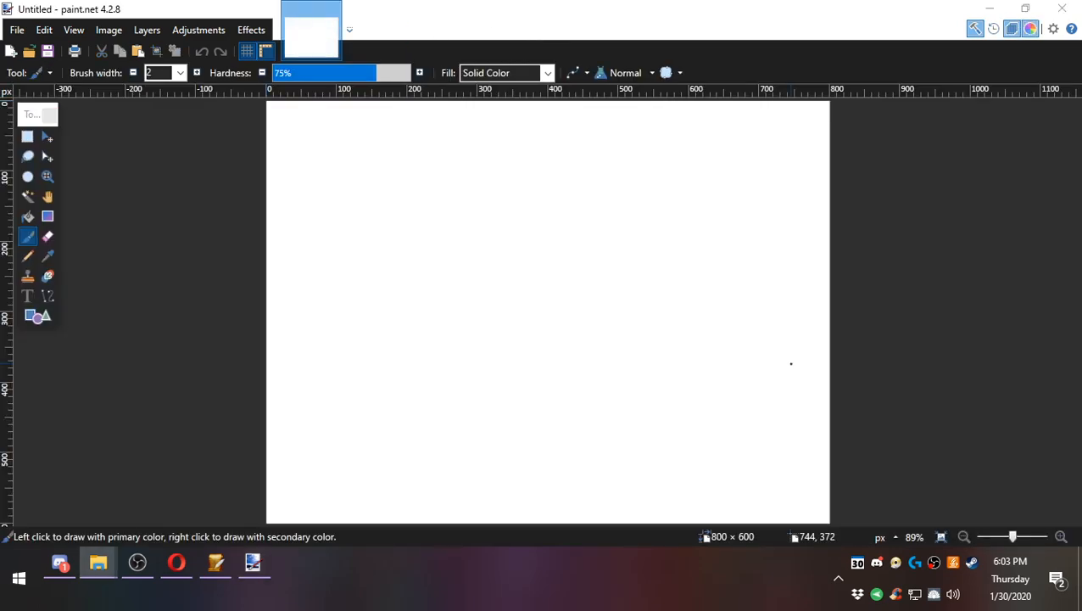
pyautogui.moveTo(475, 263); pyautogui.dragTo(547, 307)
pyautogui.click(541, 305)
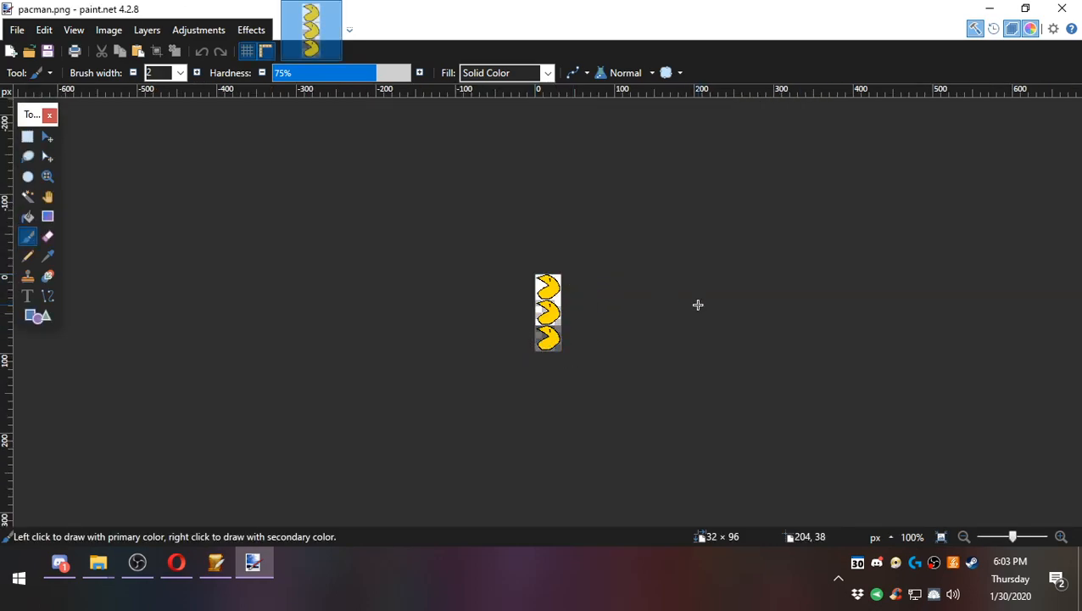
pyautogui.keyDown('ctrl'); pyautogui.scroll(4, 700, 304); pyautogui.keyUp('ctrl')
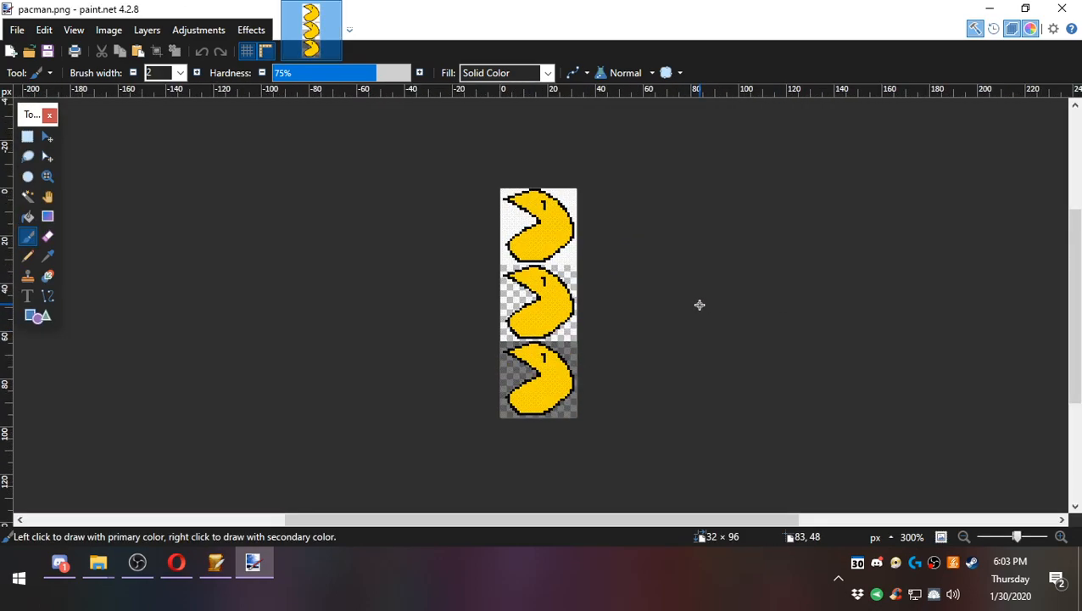
pyautogui.keyDown('ctrl'); pyautogui.scroll(-1, 700, 304); pyautogui.keyUp('ctrl')
# Mark each 32 × 32 pacman tile with a rectangular selection to examine the sheet's layout, ending with nothing selected.
pyautogui.click(27, 136)
pyautogui.moveTo(499, 187); pyautogui.dragTo(617, 263)
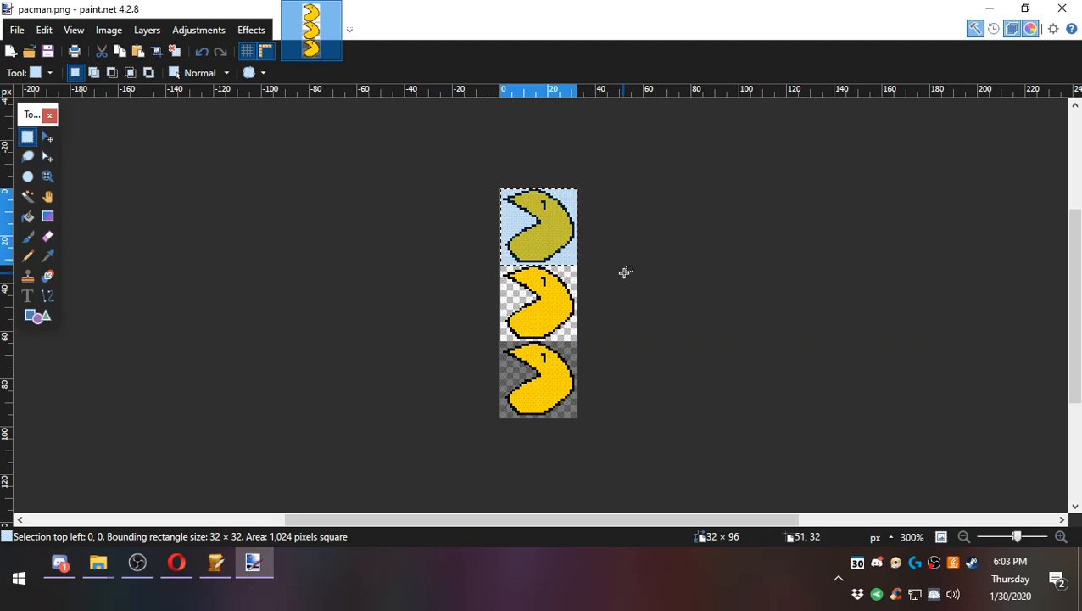
pyautogui.moveTo(500, 265); pyautogui.dragTo(626, 338)
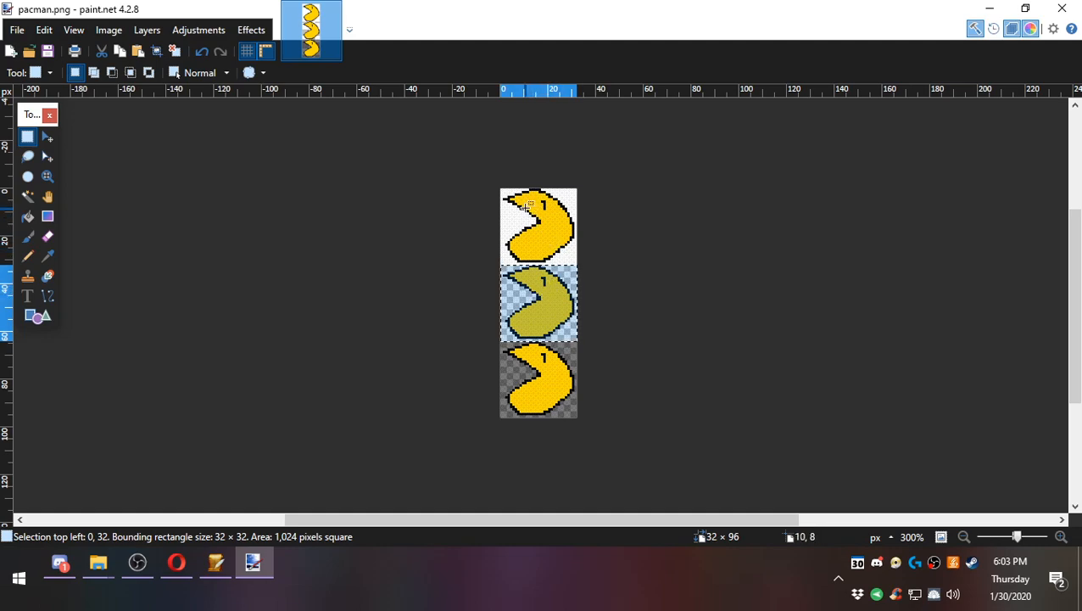
pyautogui.moveTo(491, 181); pyautogui.dragTo(607, 264)
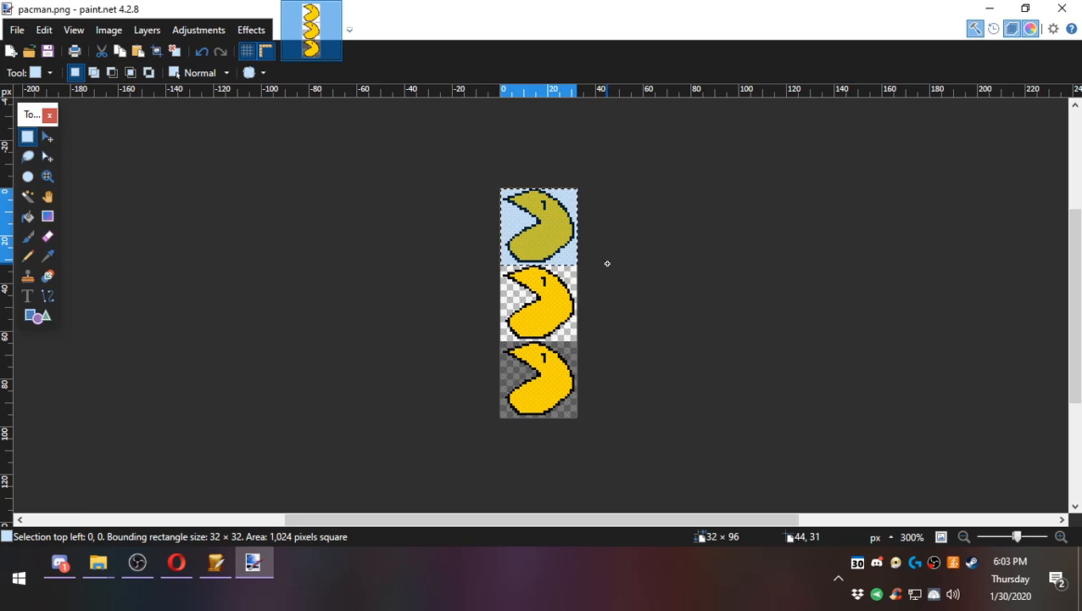
pyautogui.moveTo(488, 340); pyautogui.dragTo(718, 491)
pyautogui.click(497, 337)
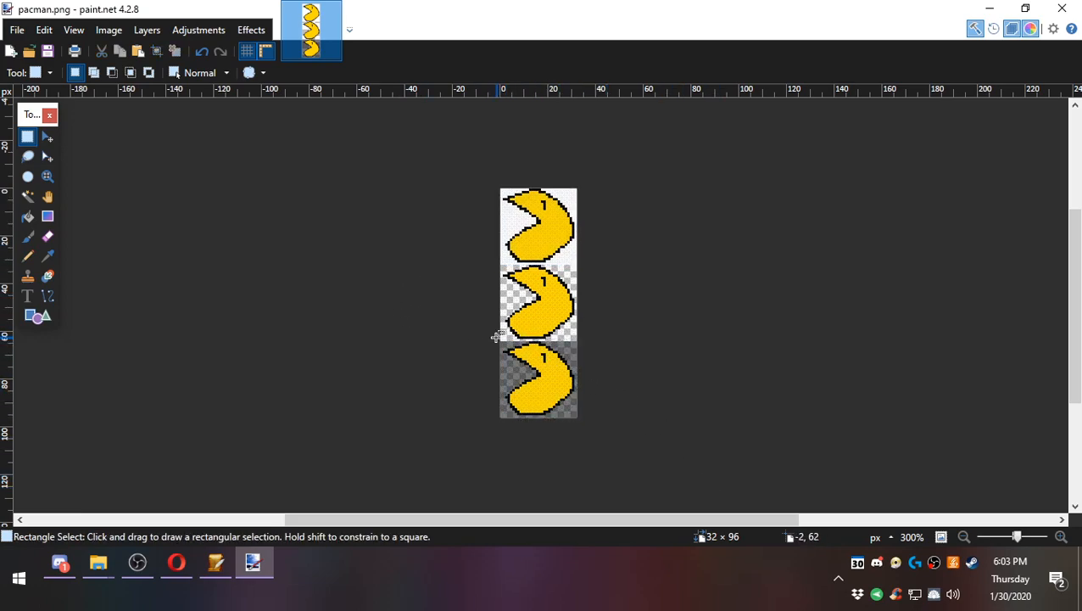
pyautogui.moveTo(504, 351); pyautogui.dragTo(652, 484)
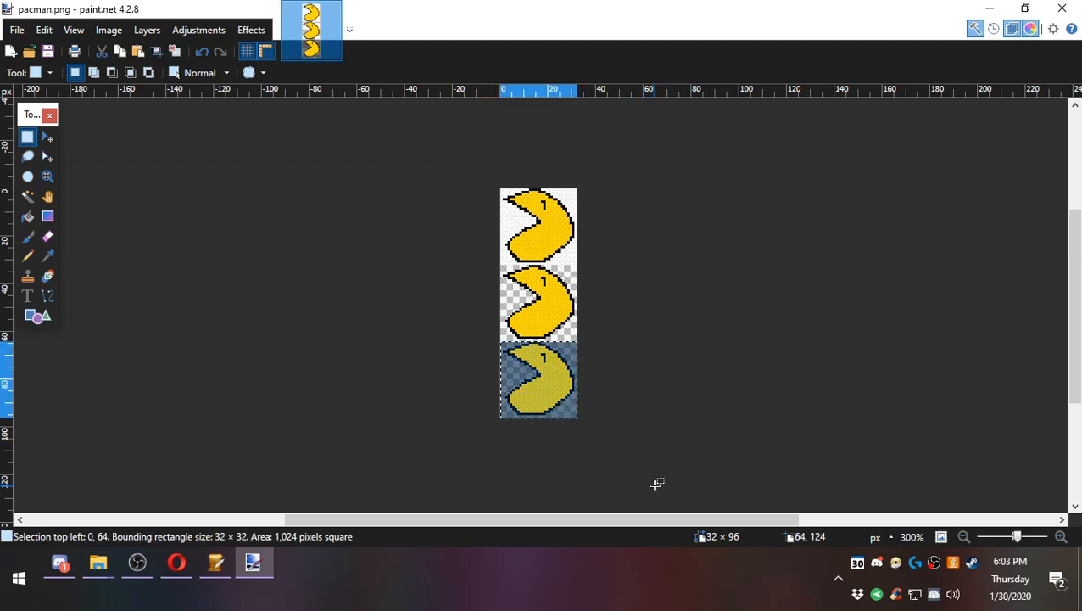
pyautogui.click(637, 392)
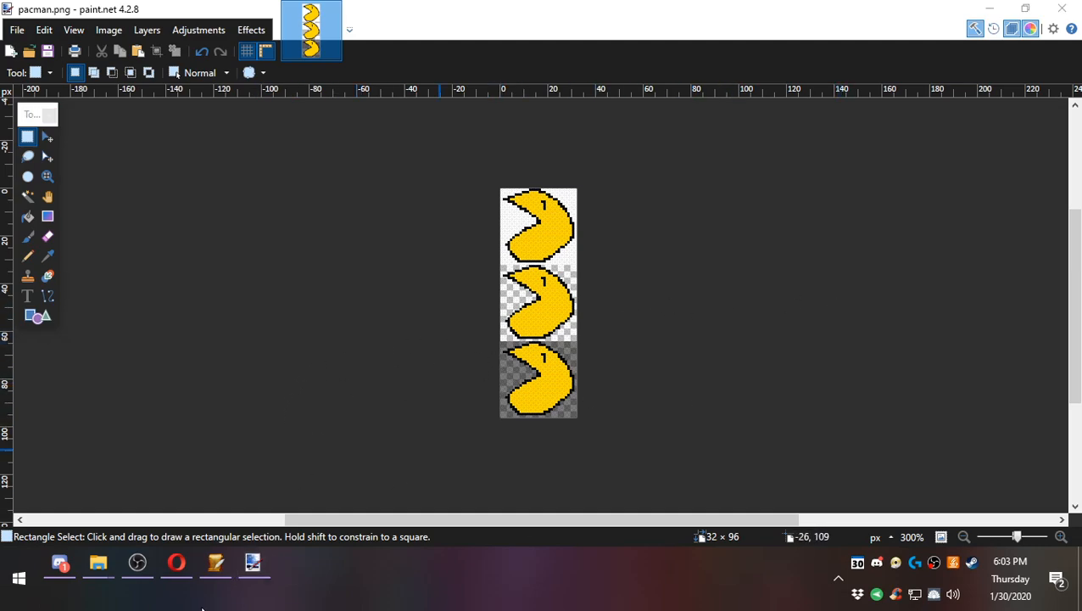
# Switch back to SRPG Studio's pacman tile set and check the !3pacman.png picture in Photos.
pyautogui.click(987, 8)
pyautogui.click(216, 564)
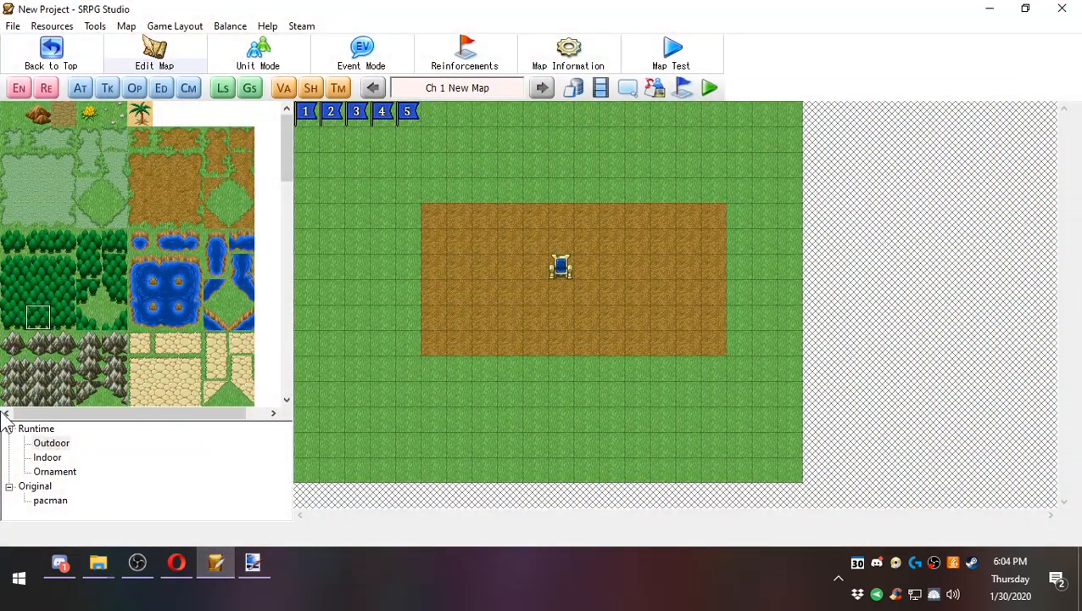
pyautogui.click(48, 502)
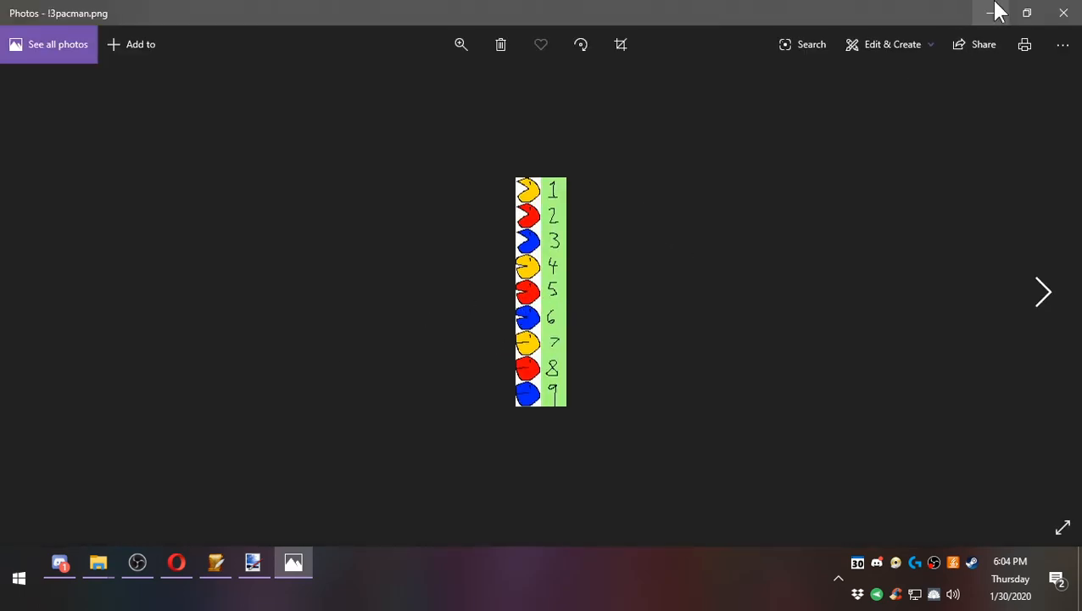
pyautogui.click(1060, 12)
# Place the white-background pacman tile on grass beside the dirt, and the transparent and shaded ones on the dirt west of the throne.
pyautogui.click(50, 502)
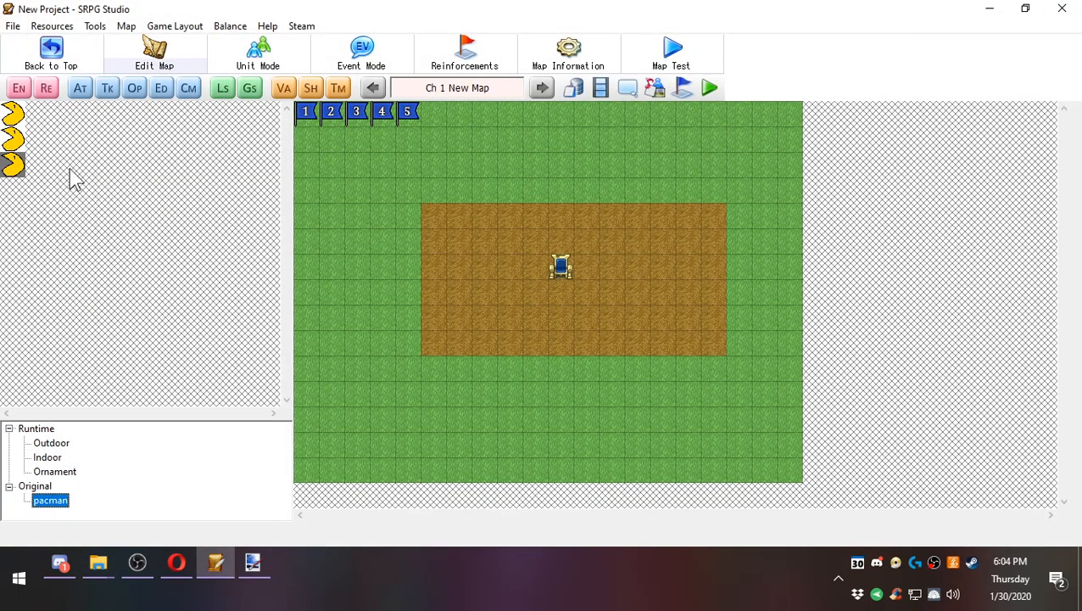
pyautogui.click(407, 292)
pyautogui.click(15, 139)
pyautogui.click(459, 267)
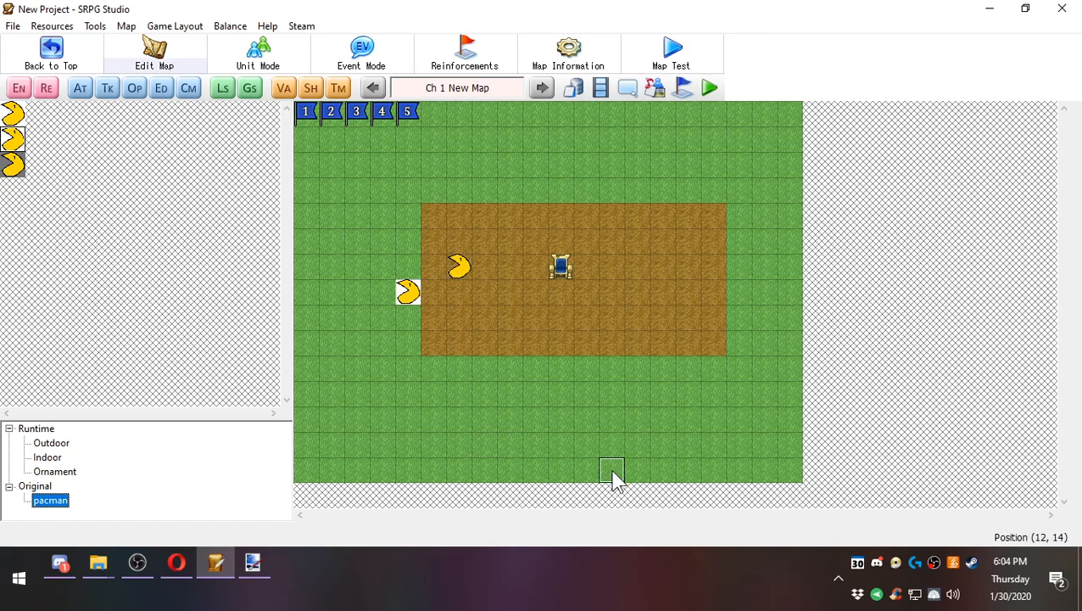
pyautogui.click(13, 164)
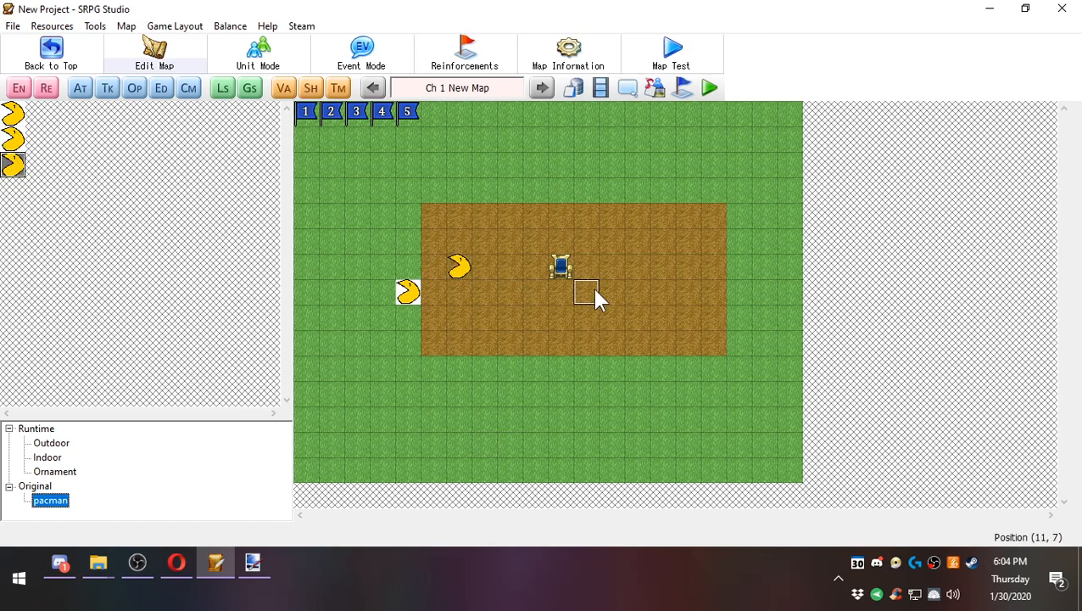
pyautogui.click(511, 294)
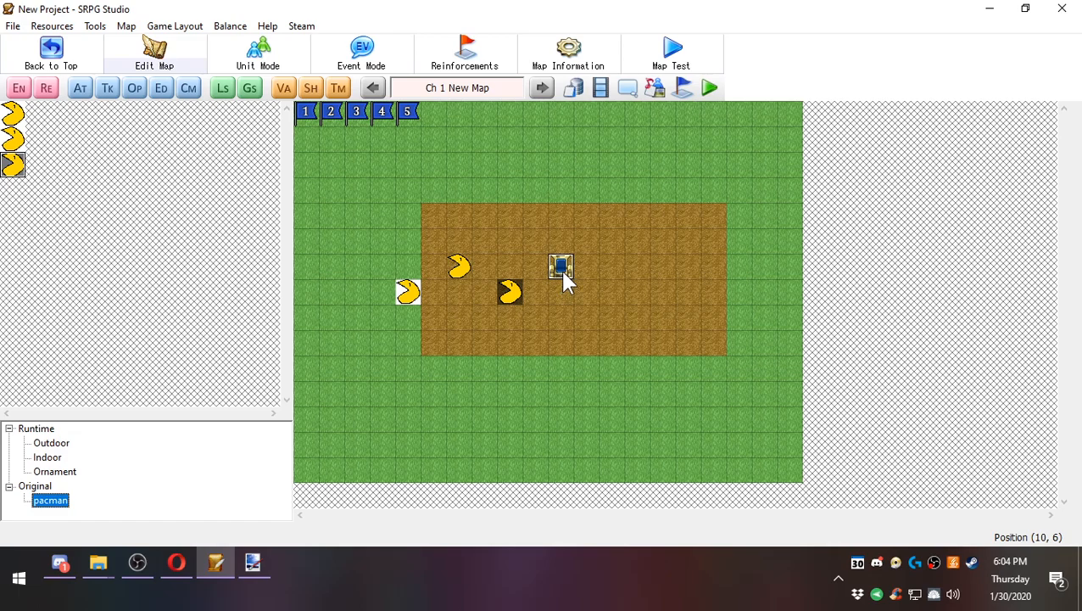
pyautogui.moveTo(563, 271); pyautogui.dragTo(536, 218)
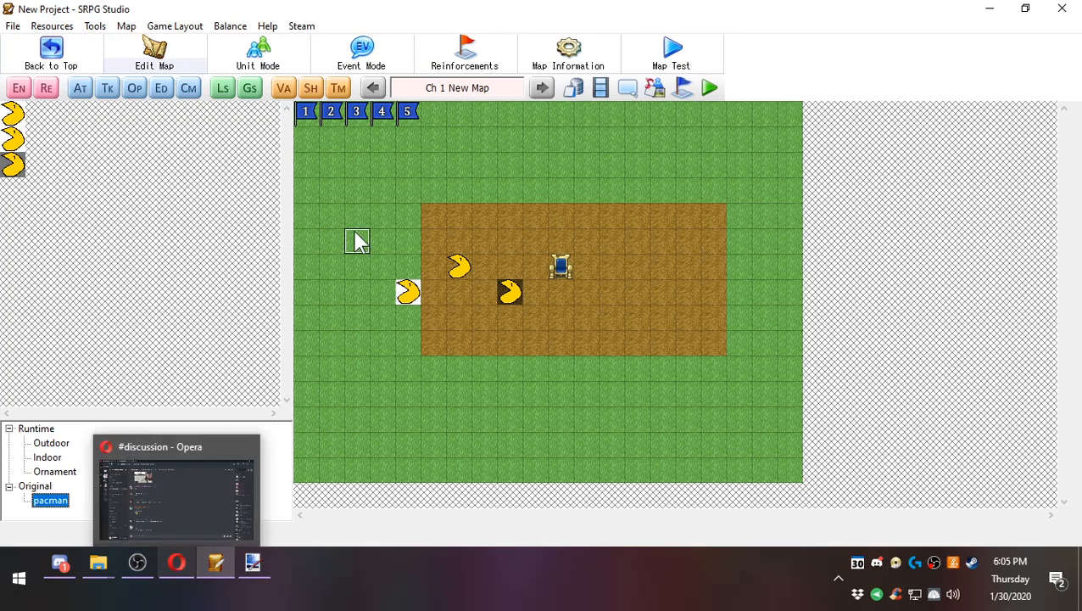
# Open !3pacman.png and !3pacman2.png from the desktop in paint.net and examine both sprite sheets.
pyautogui.click(989, 9)
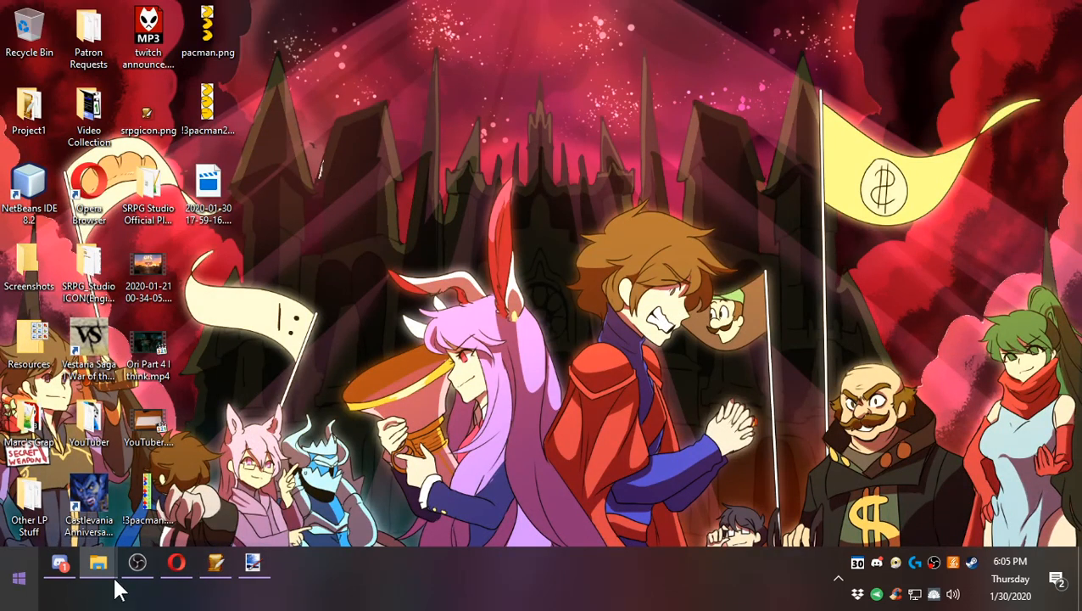
pyautogui.click(255, 564)
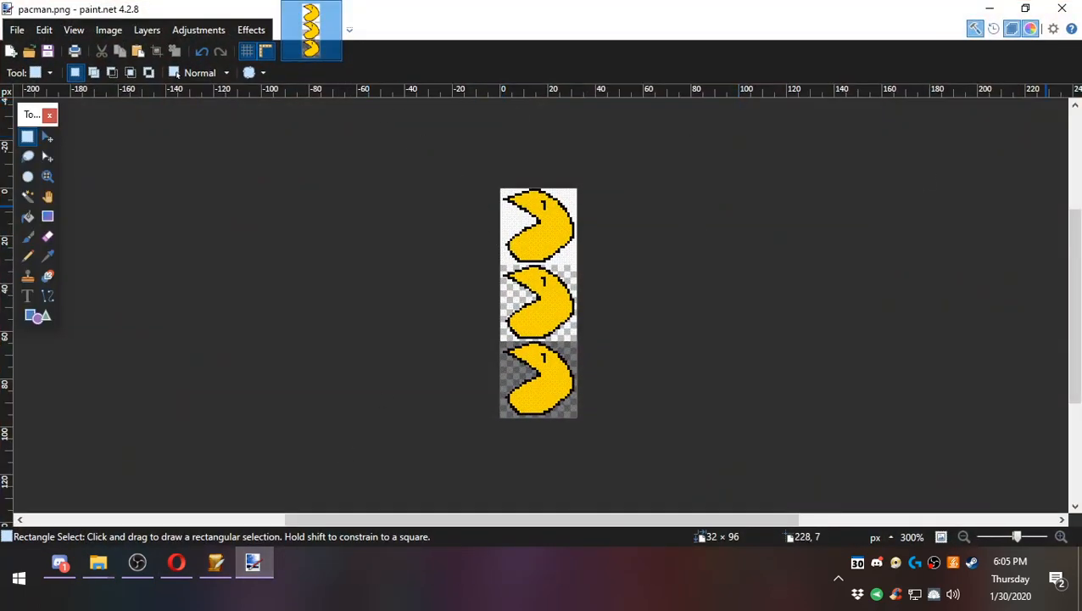
pyautogui.moveTo(574, 236); pyautogui.dragTo(553, 254)
pyautogui.click(556, 284)
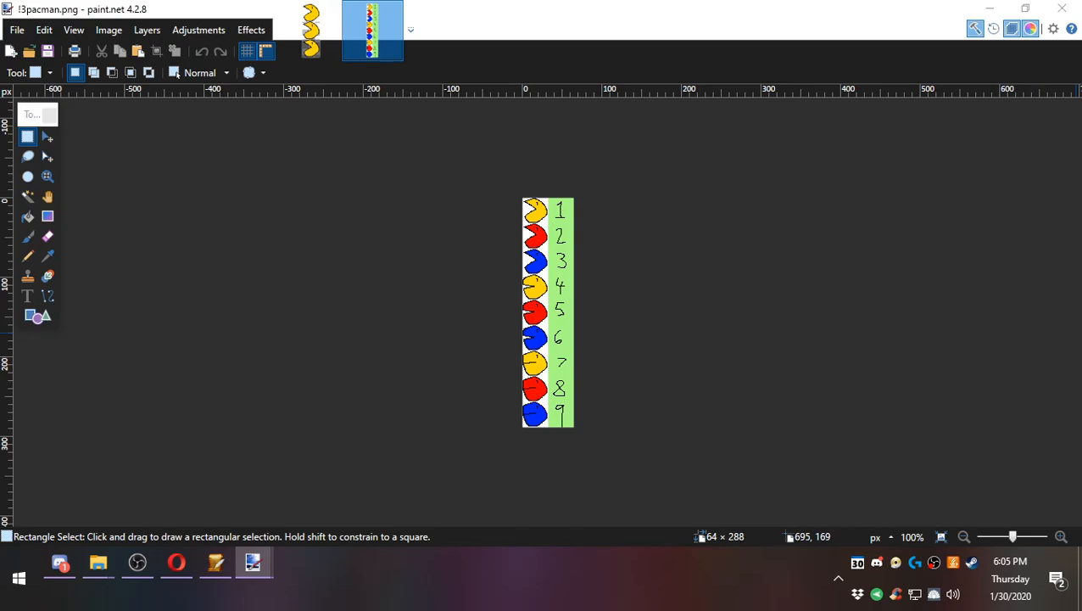
pyautogui.moveTo(497, 230); pyautogui.dragTo(509, 282)
pyautogui.click(509, 284)
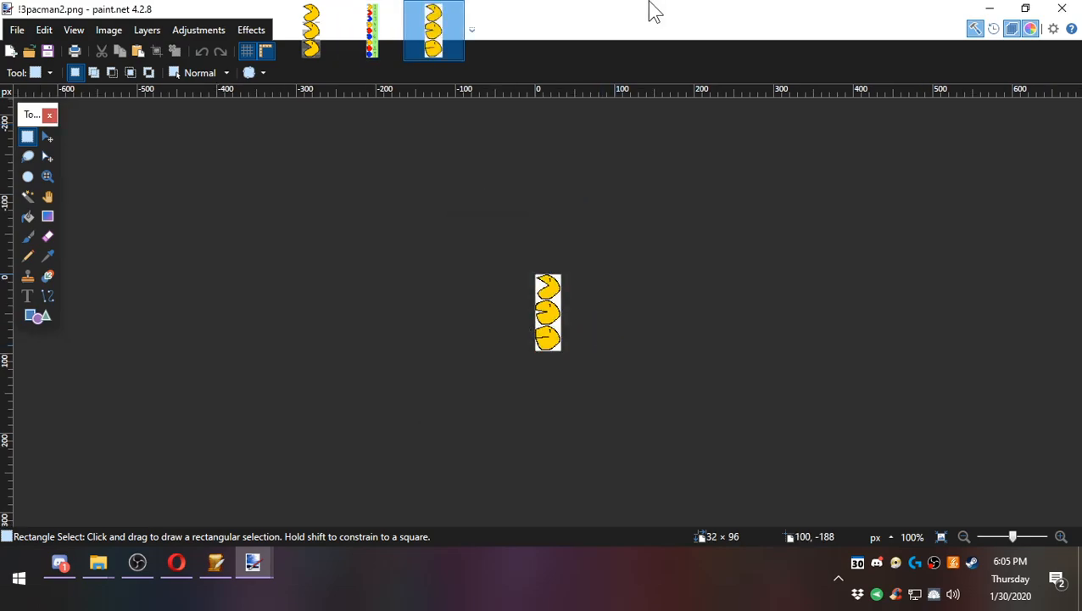
pyautogui.keyDown('ctrl'); pyautogui.scroll(3, 670, 266); pyautogui.keyUp('ctrl')
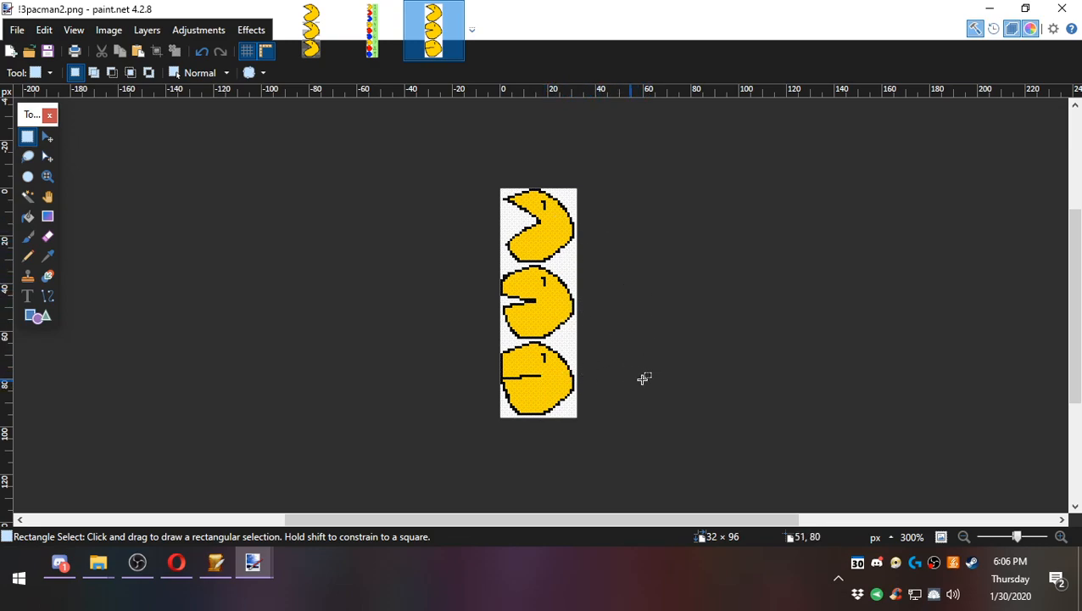
pyautogui.click(370, 43)
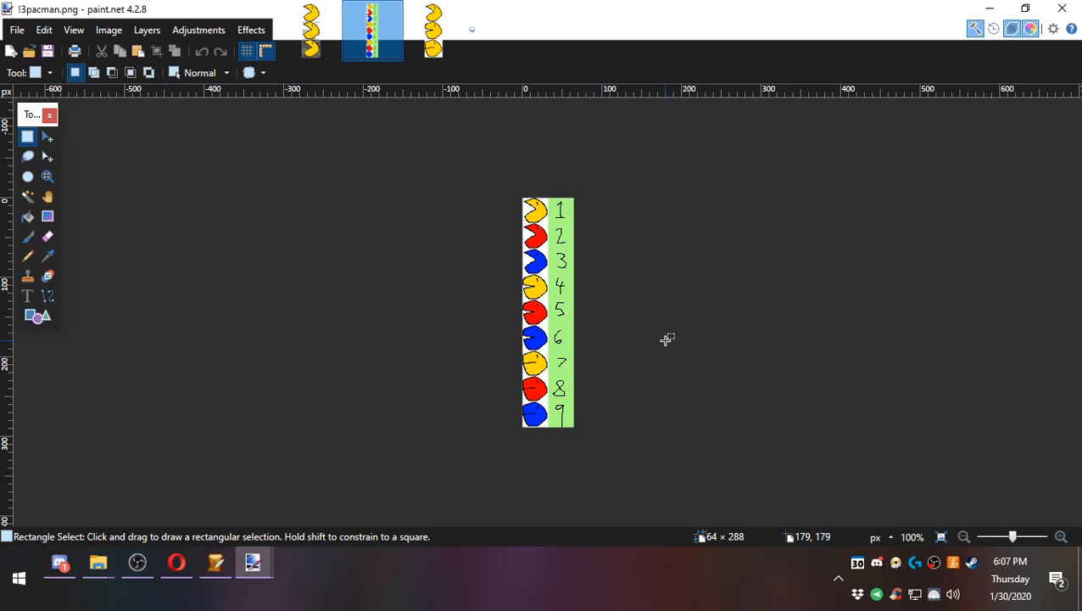
# Switch back to SRPG Studio and check in the Expert options that "Map Tree" is enabled for the tool menu.
pyautogui.click(219, 567)
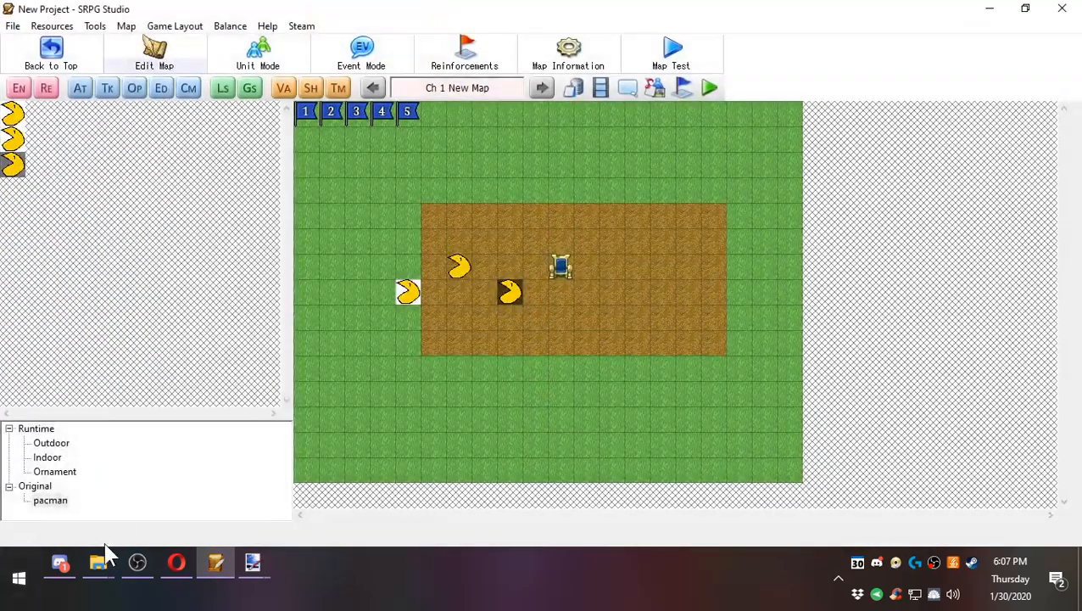
pyautogui.click(51, 500)
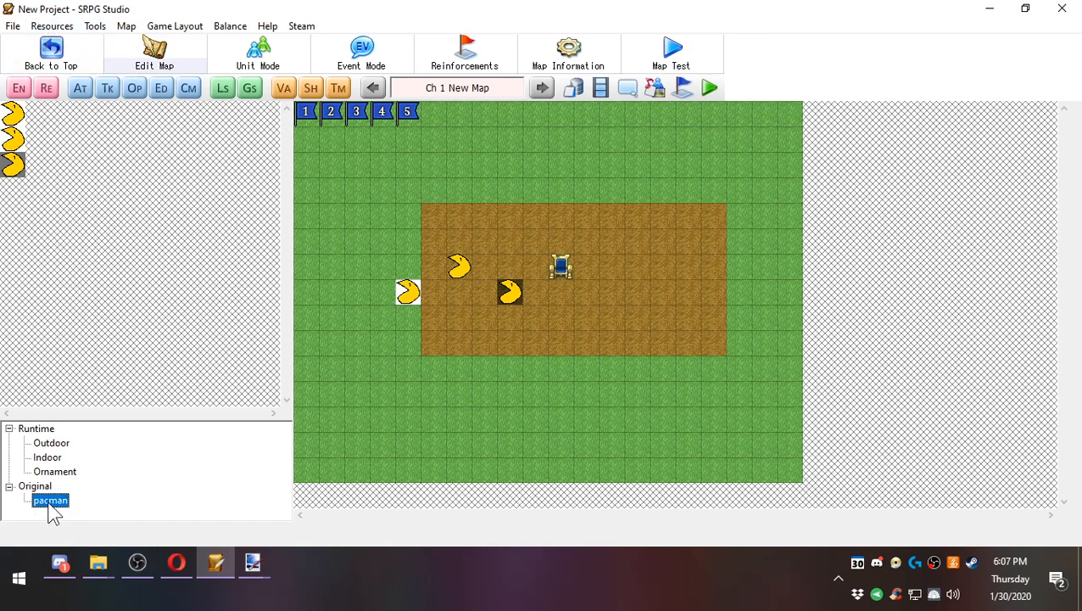
pyautogui.click(95, 26)
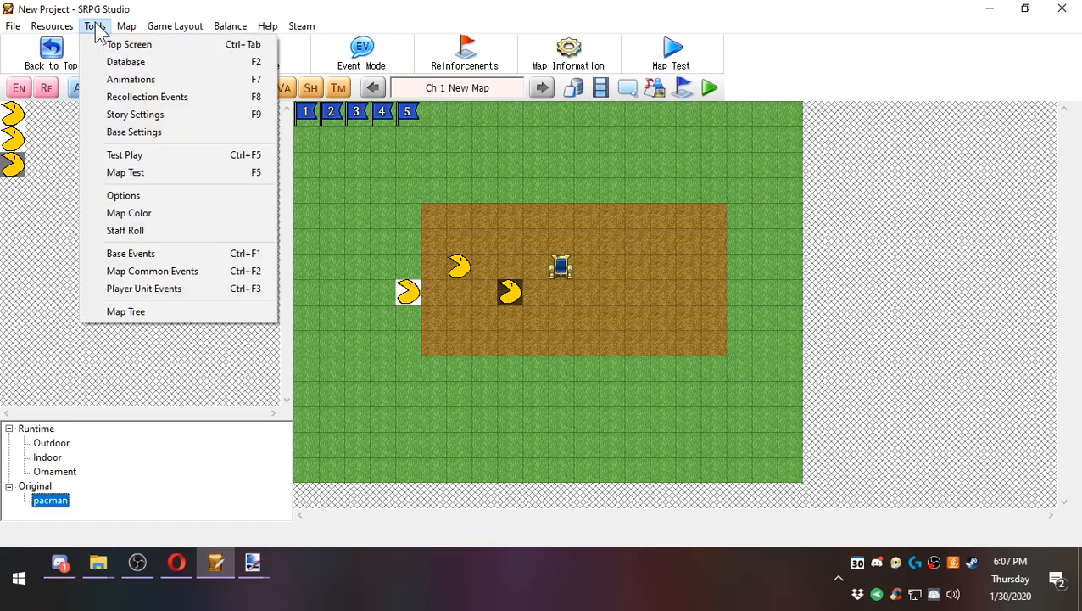
pyautogui.click(136, 196)
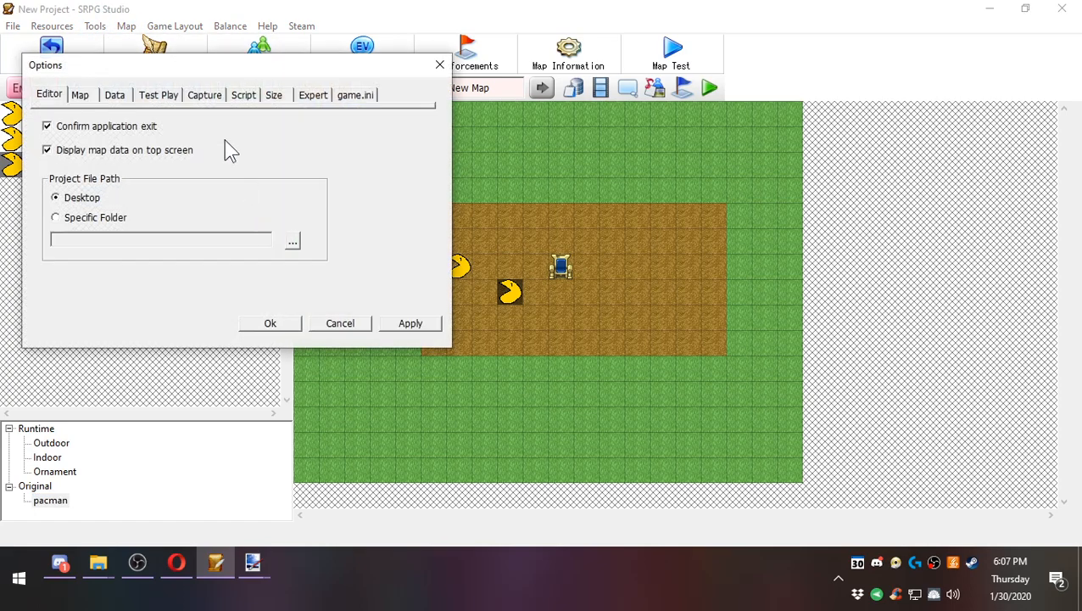
pyautogui.click(323, 98)
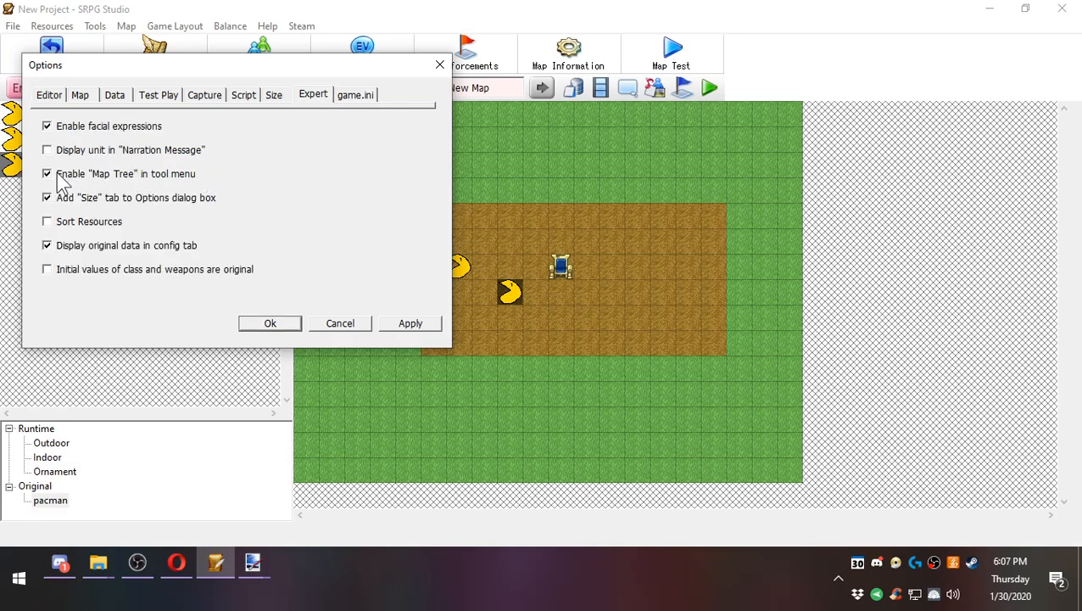
pyautogui.click(287, 323)
# Open the Map Tree settings and move the window clear of the tile palette.
pyautogui.click(95, 26)
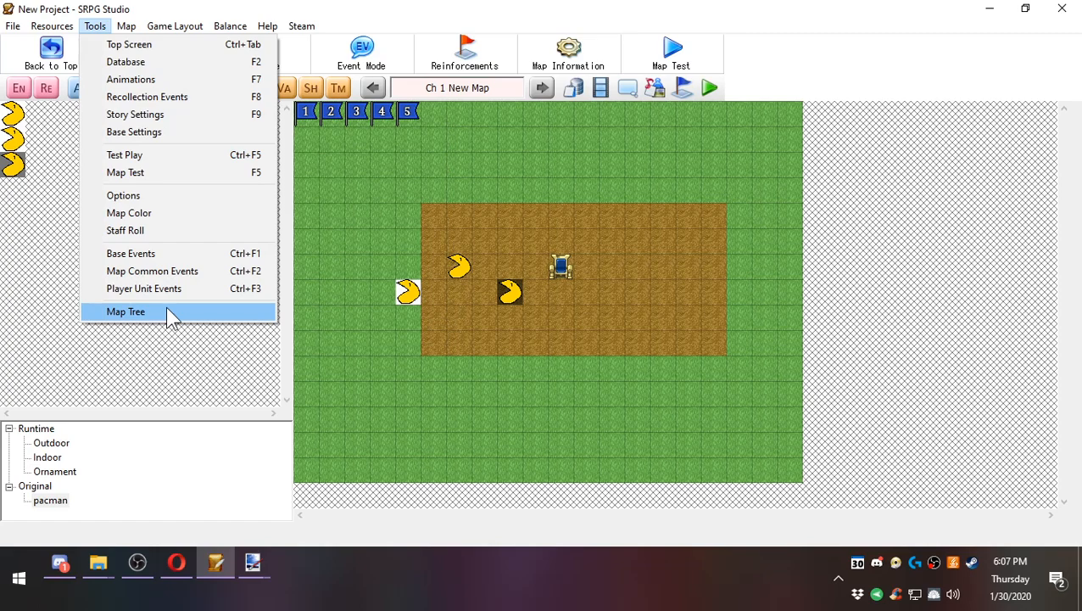
pyautogui.click(167, 312)
pyautogui.moveTo(268, 43); pyautogui.dragTo(381, 47)
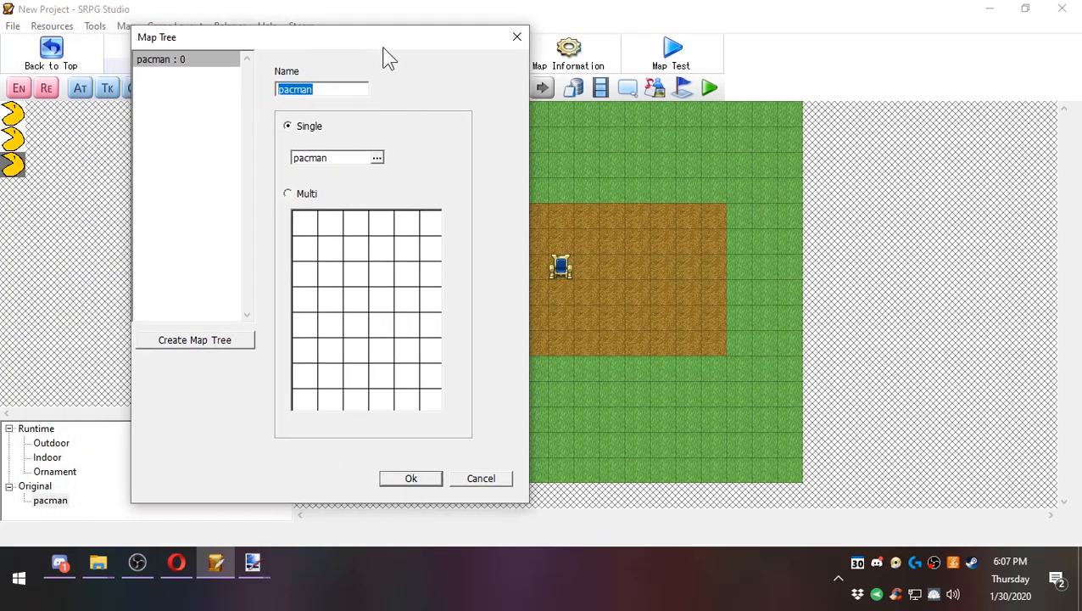
# Switch the pacman Map Tree entry to Multi and assign pacman and !3pacman2 to its first two cells.
pyautogui.click(309, 196)
pyautogui.click(307, 225)
pyautogui.doubleClick(193, 215)
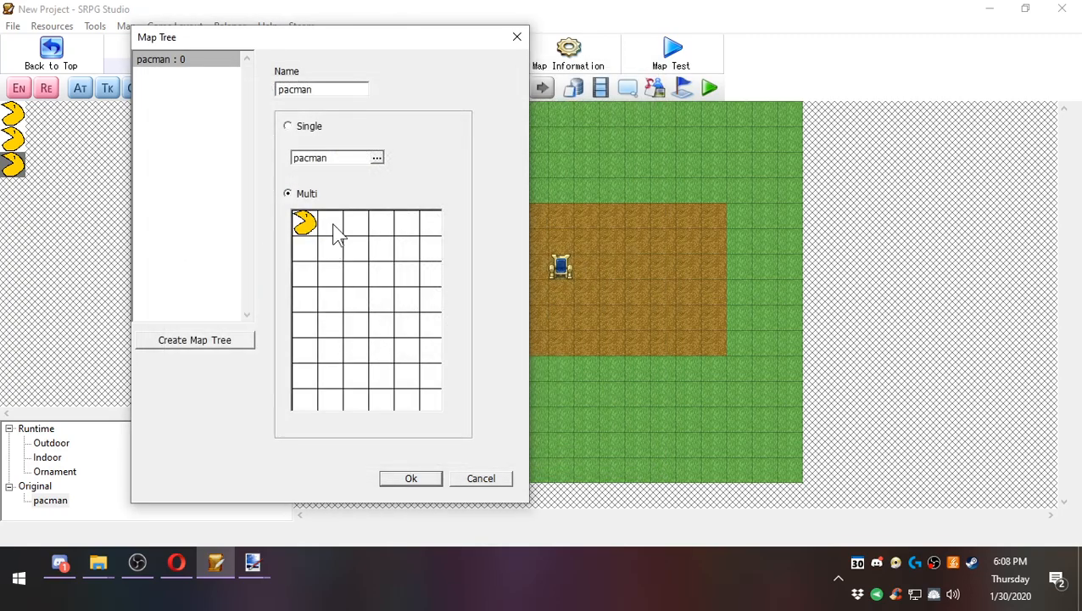
pyautogui.click(337, 234)
pyautogui.click(212, 229)
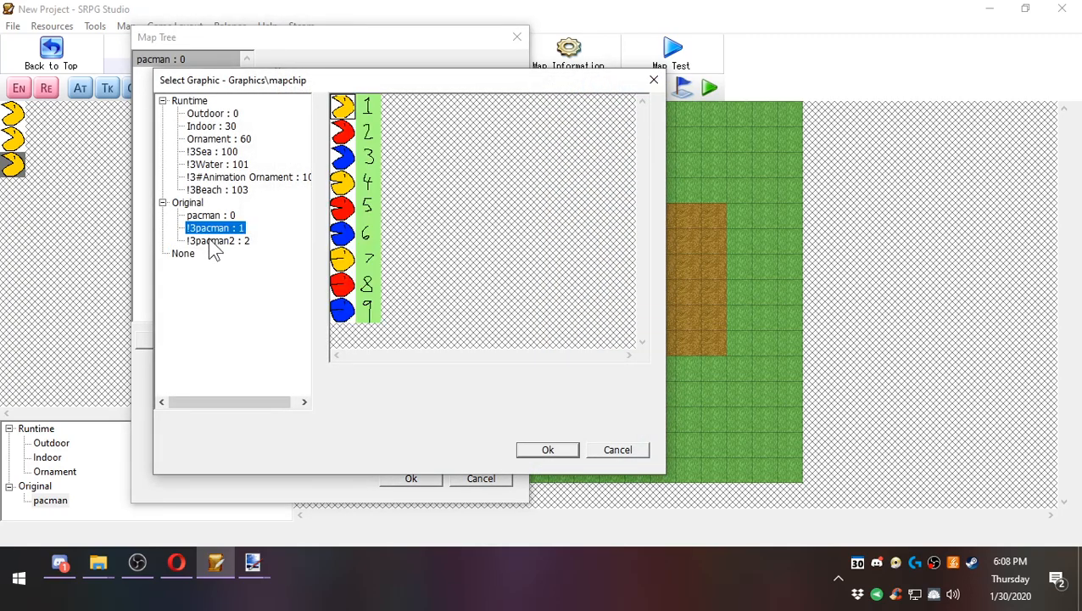
pyautogui.click(215, 241)
pyautogui.doubleClick(215, 242)
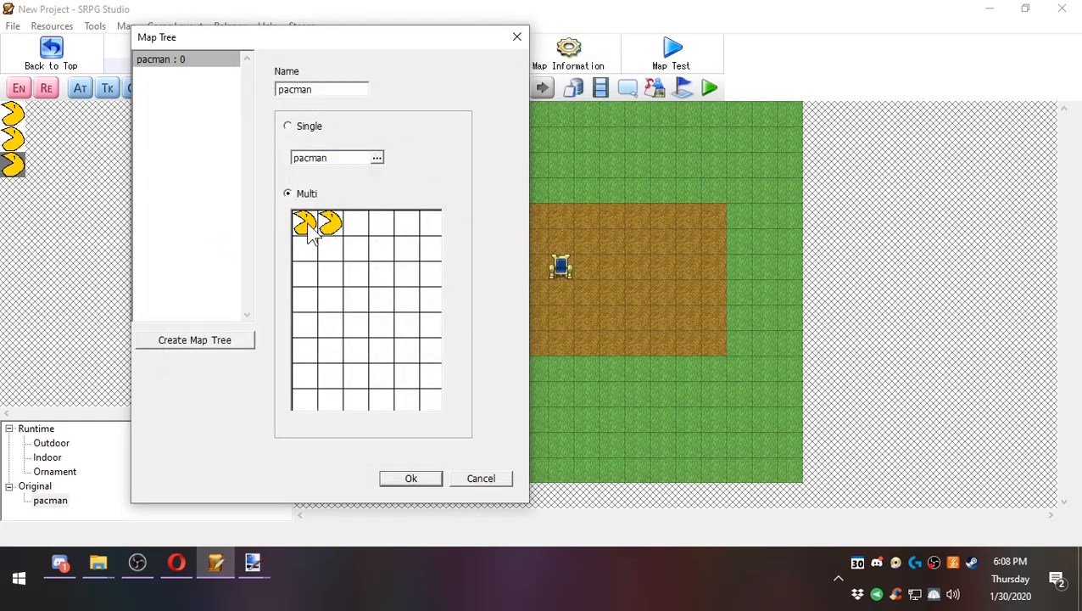
pyautogui.click(405, 480)
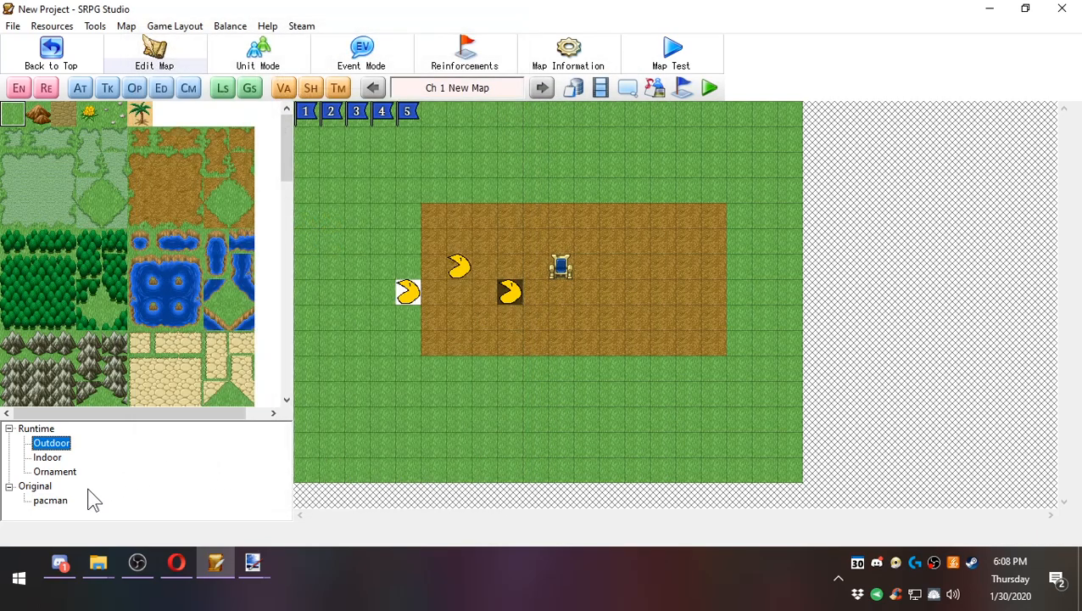
# Place the !3pacman2 tile on the dirt two squares south of the transparent pacman.
pyautogui.click(44, 506)
pyautogui.click(13, 140)
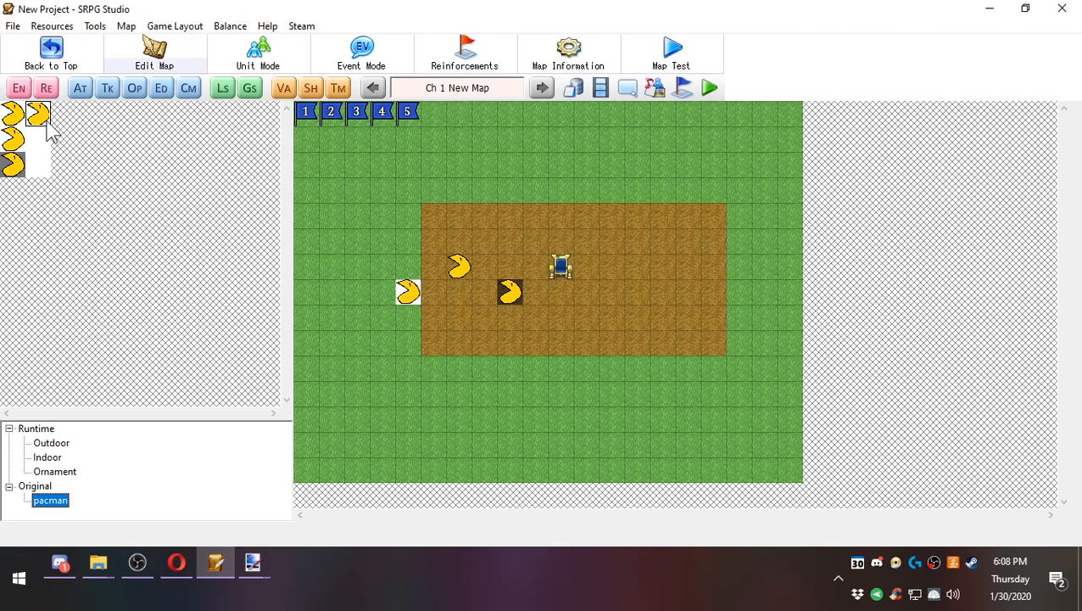
pyautogui.click(465, 326)
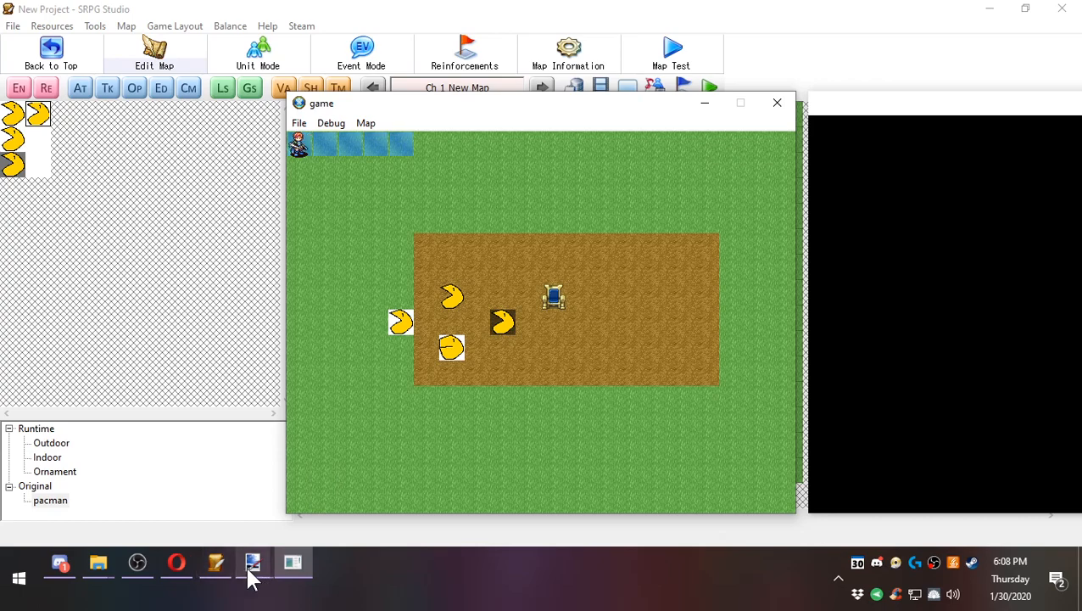
# Switch to paint.net to examine the three frames of !3pacman2.png, and return to SRPG Studio.
pyautogui.moveTo(252, 564)
pyautogui.click(352, 496)
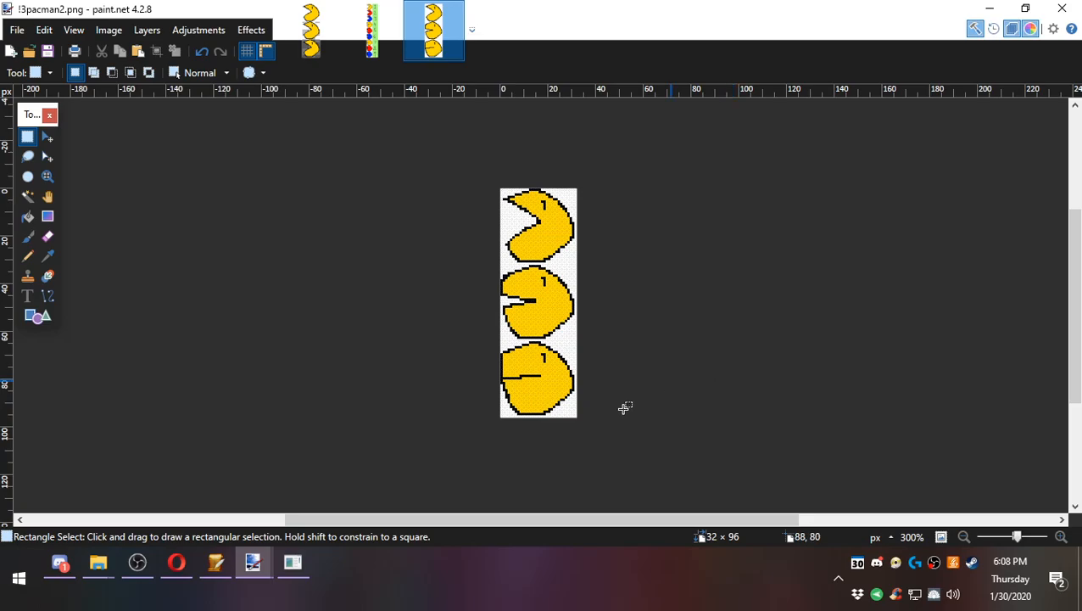
pyautogui.click(217, 568)
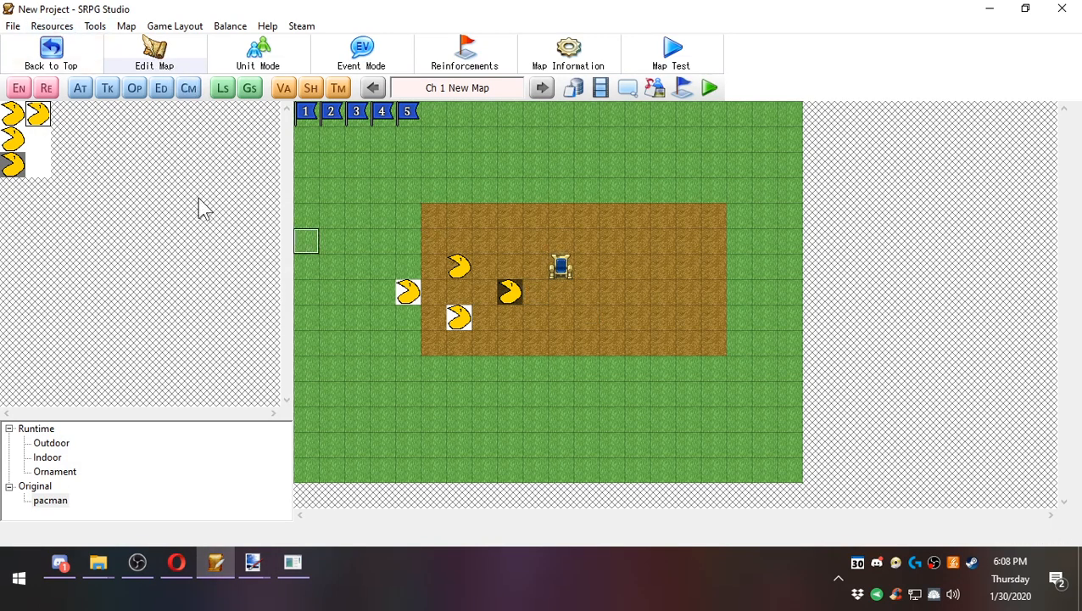
# Rename the original mapchip graphic !3pacman as !3#pacman and save the project.
pyautogui.click(51, 25)
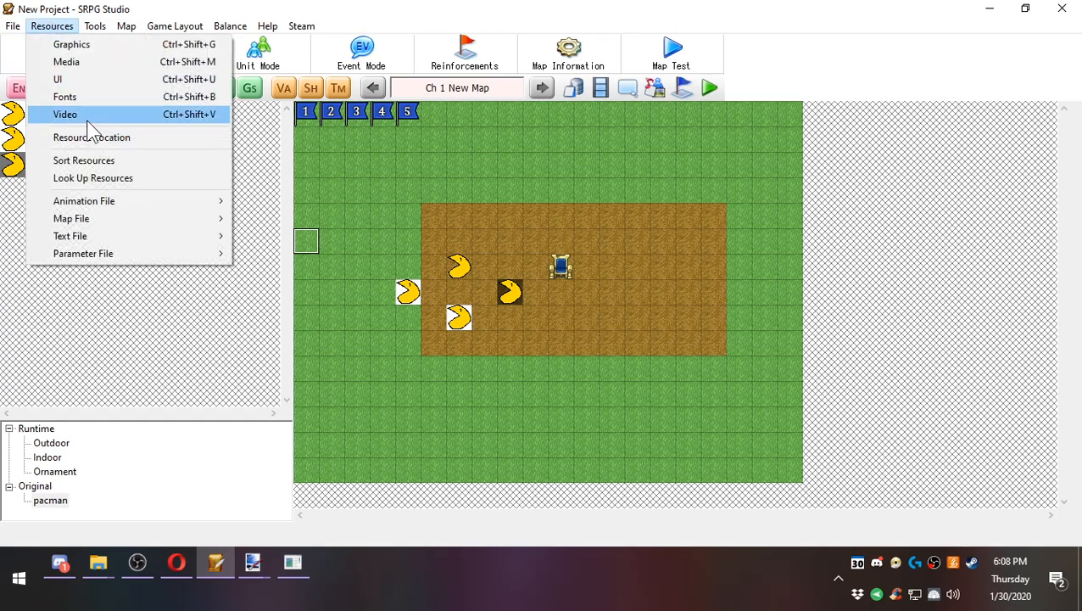
pyautogui.click(76, 45)
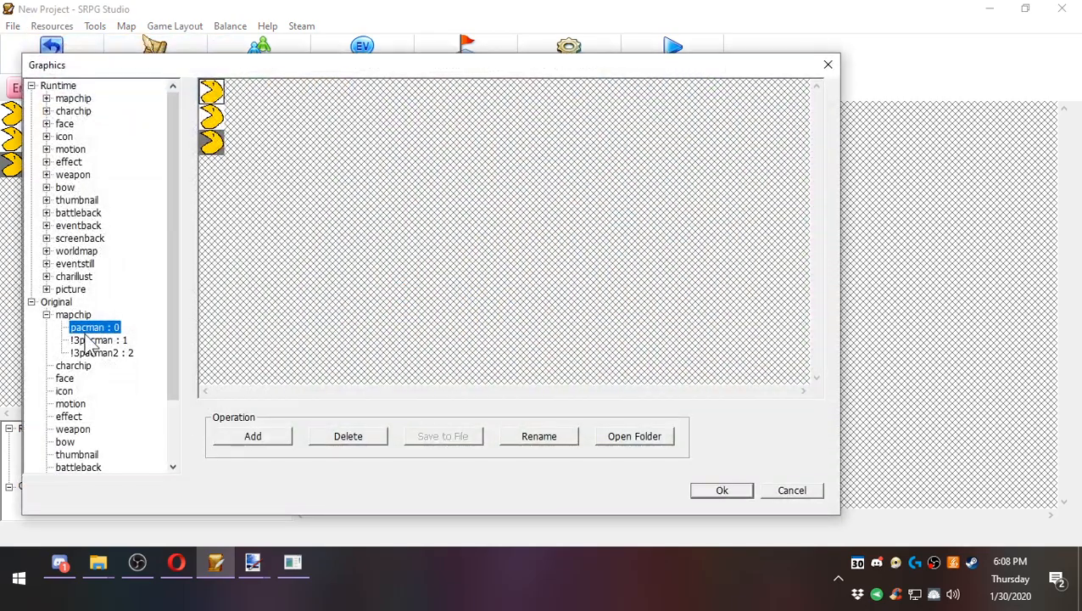
pyautogui.click(84, 340)
pyautogui.click(539, 436)
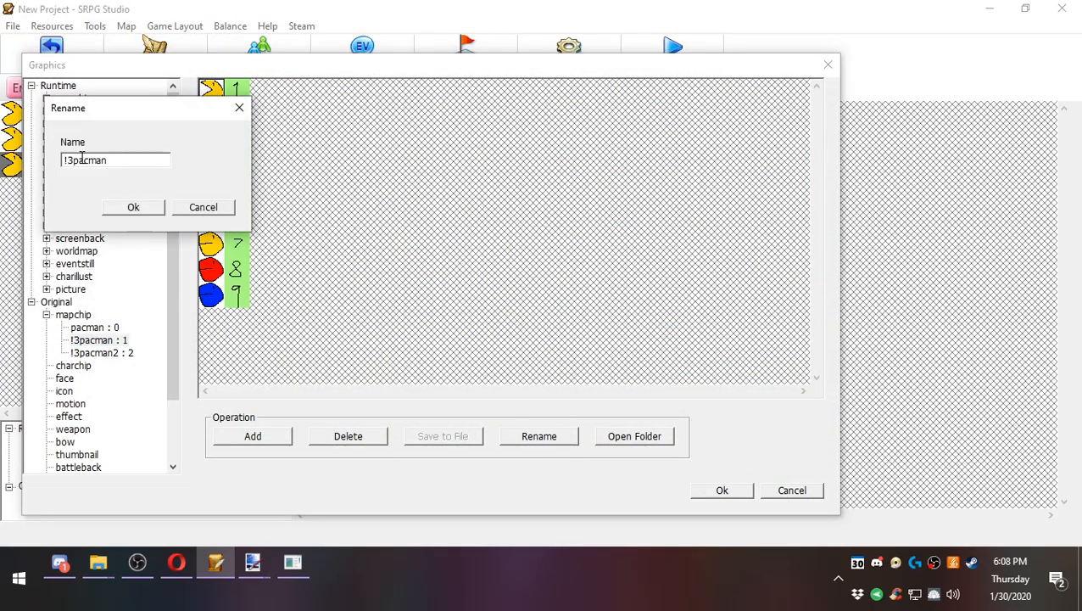
pyautogui.write('#')
pyautogui.press('Return')
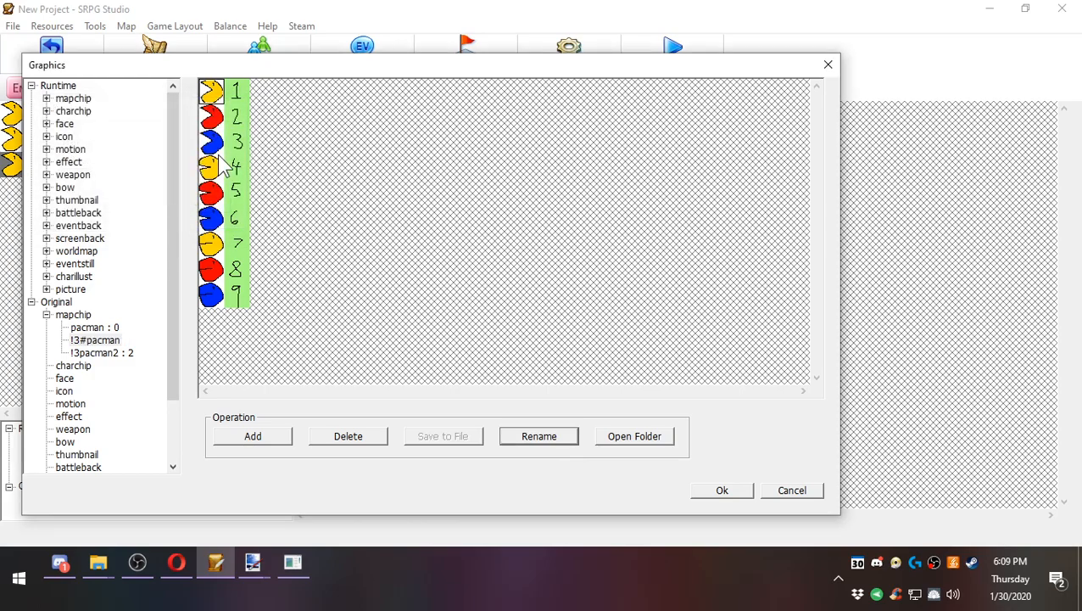
pyautogui.click(715, 490)
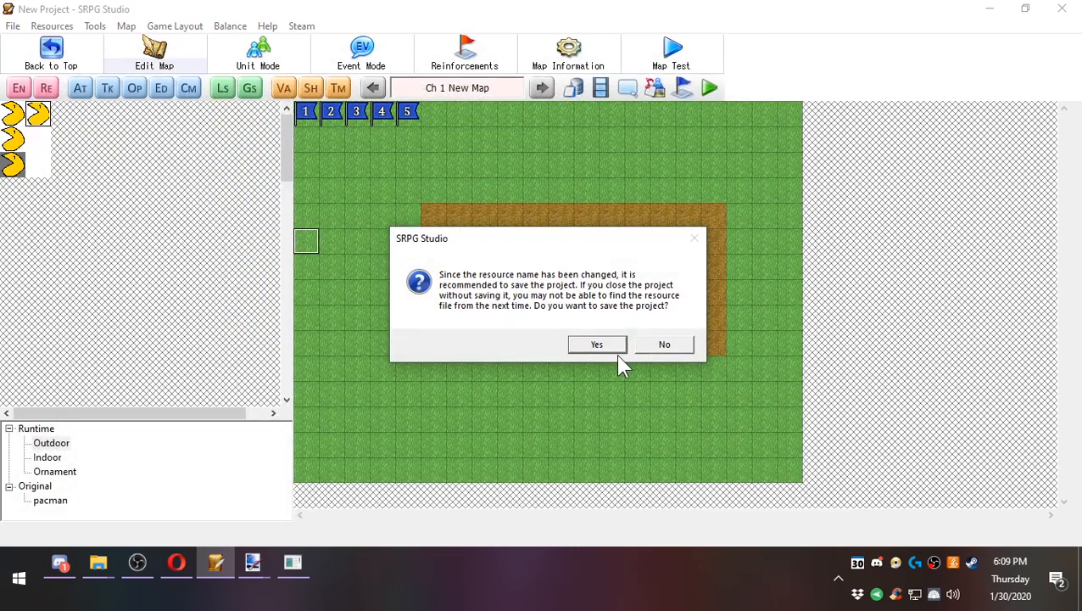
pyautogui.click(616, 345)
# Run a map test to check the animated pacman tile, and close the test game.
pyautogui.click(674, 66)
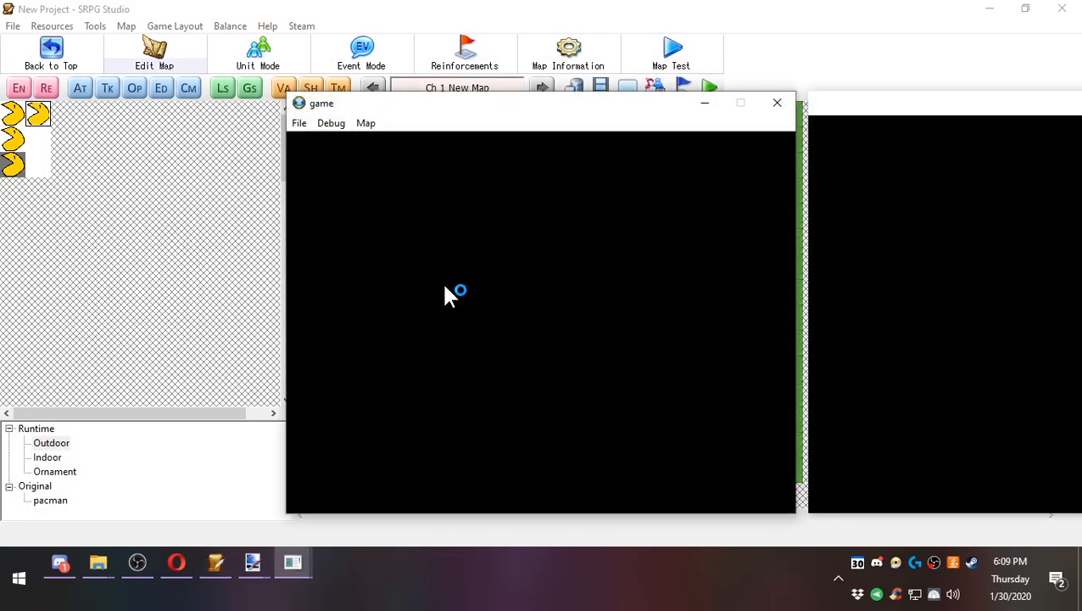
pyautogui.rightClick(569, 418)
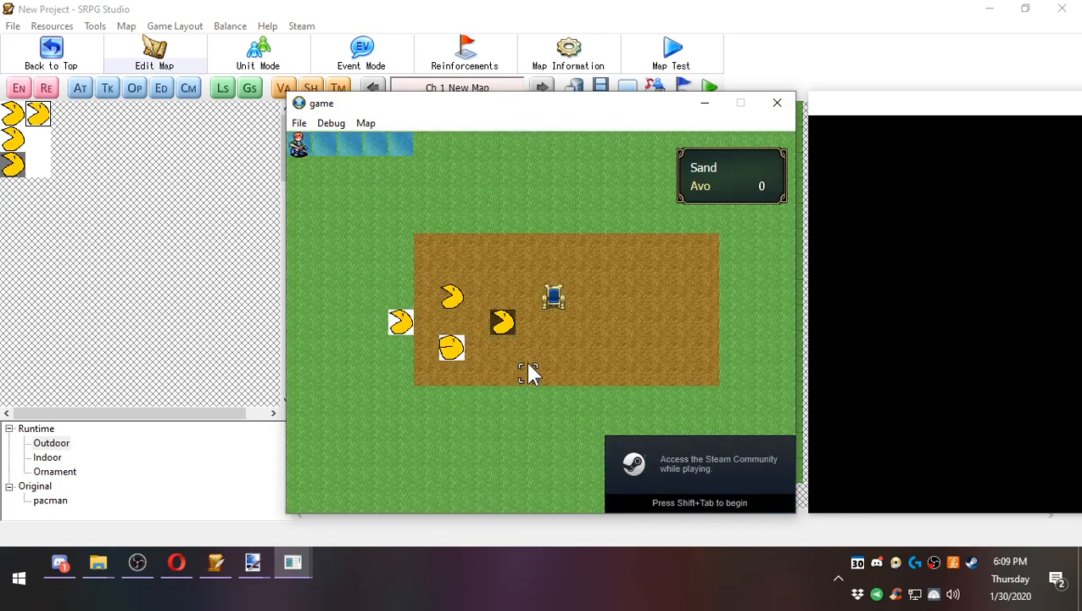
pyautogui.click(775, 104)
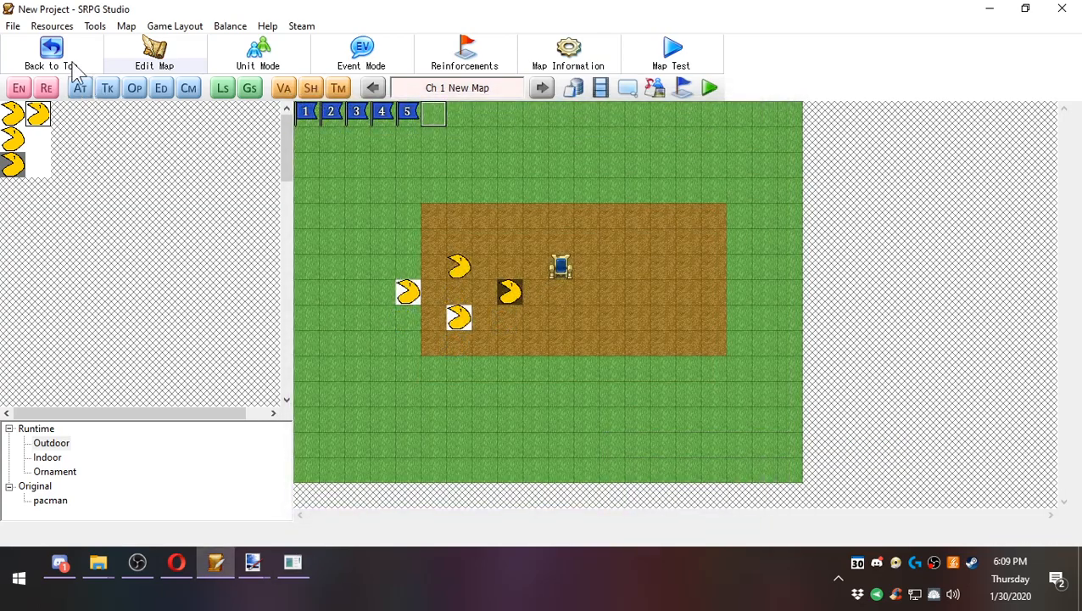
# Reopen the graphics resources and open the folder containing the !3#pacman mapchip.
pyautogui.click(52, 26)
pyautogui.click(60, 40)
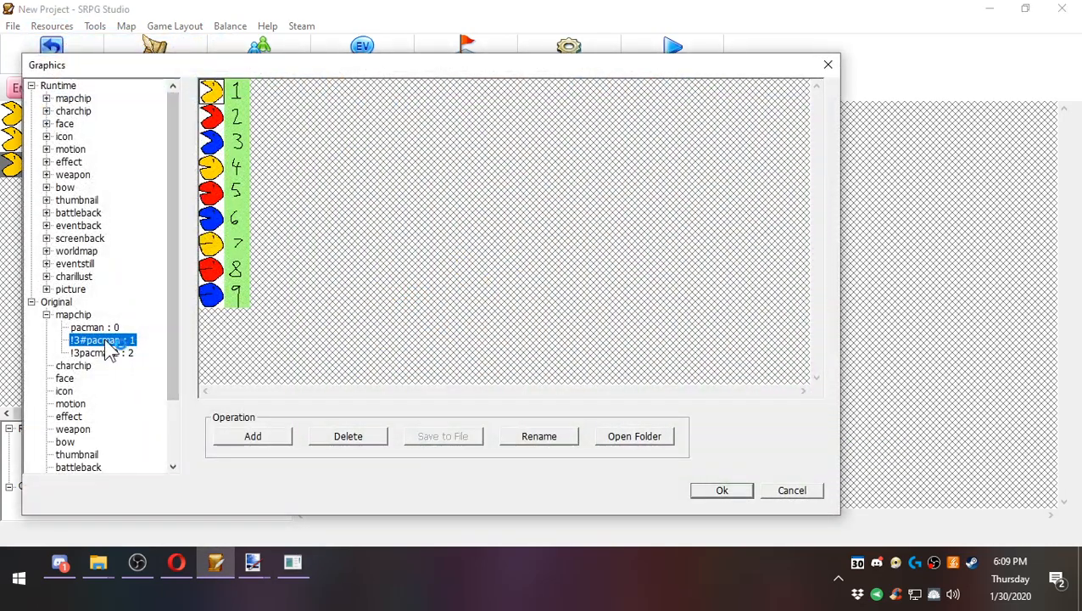
pyautogui.click(176, 562)
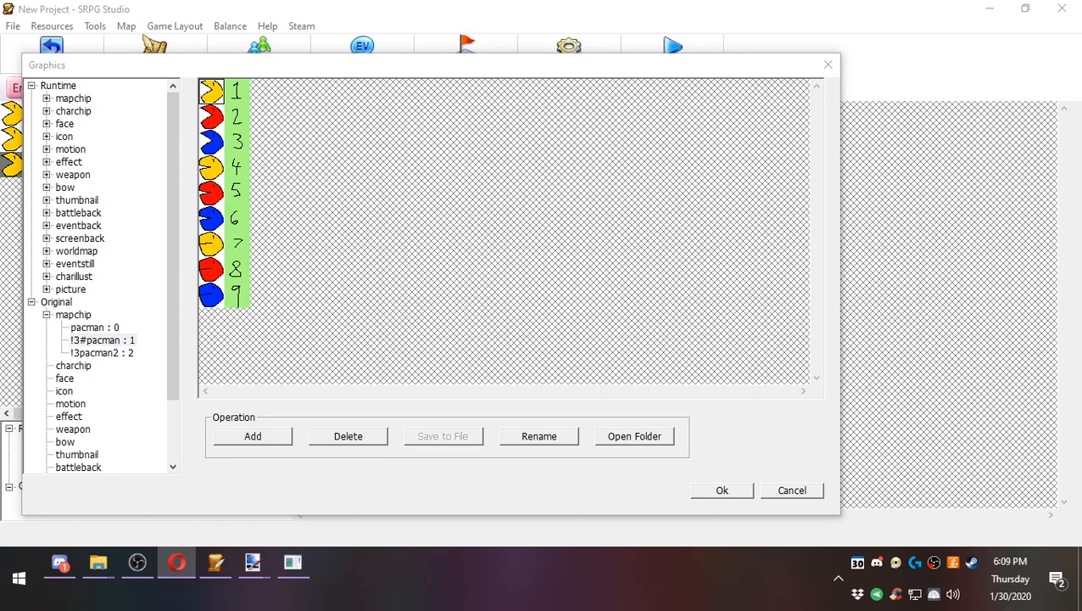
pyautogui.click(76, 341)
pyautogui.click(629, 438)
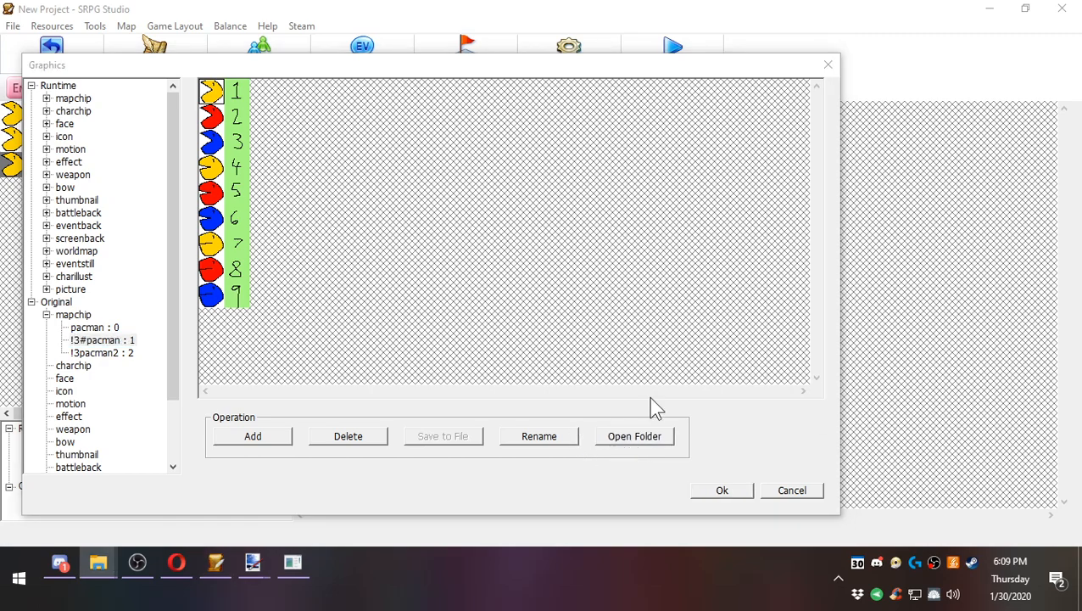
# Rename the original mapchip graphic !3pacman2 as !3#pacman2.
pyautogui.click(93, 352)
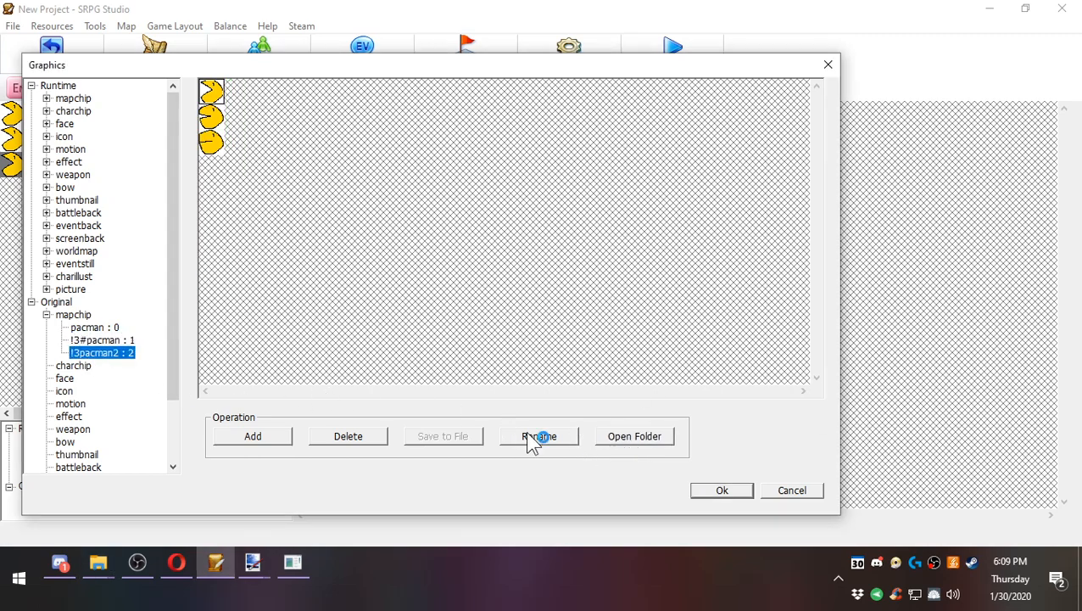
pyautogui.click(533, 437)
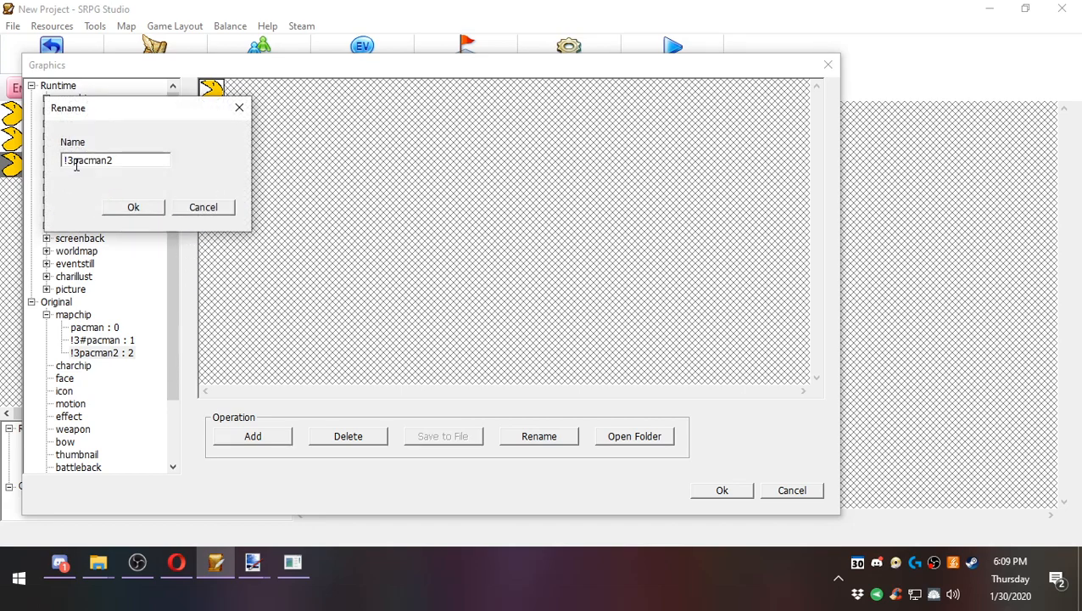
pyautogui.write('#')
pyautogui.click(120, 208)
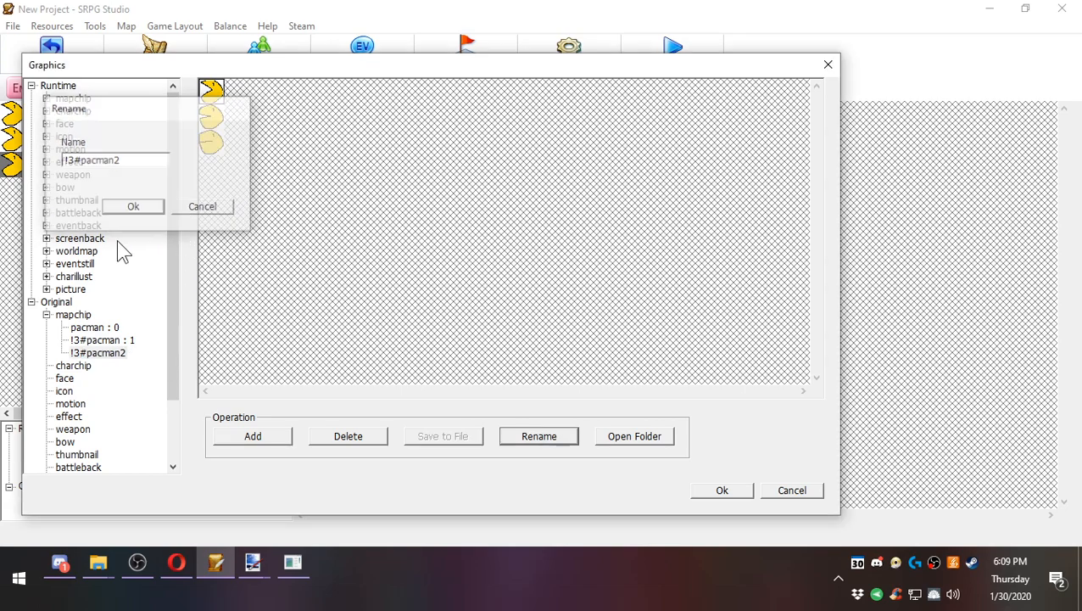
# Rename the mapchip graphic !3#pacman back to !3pacman and save the project.
pyautogui.click(102, 339)
pyautogui.click(536, 436)
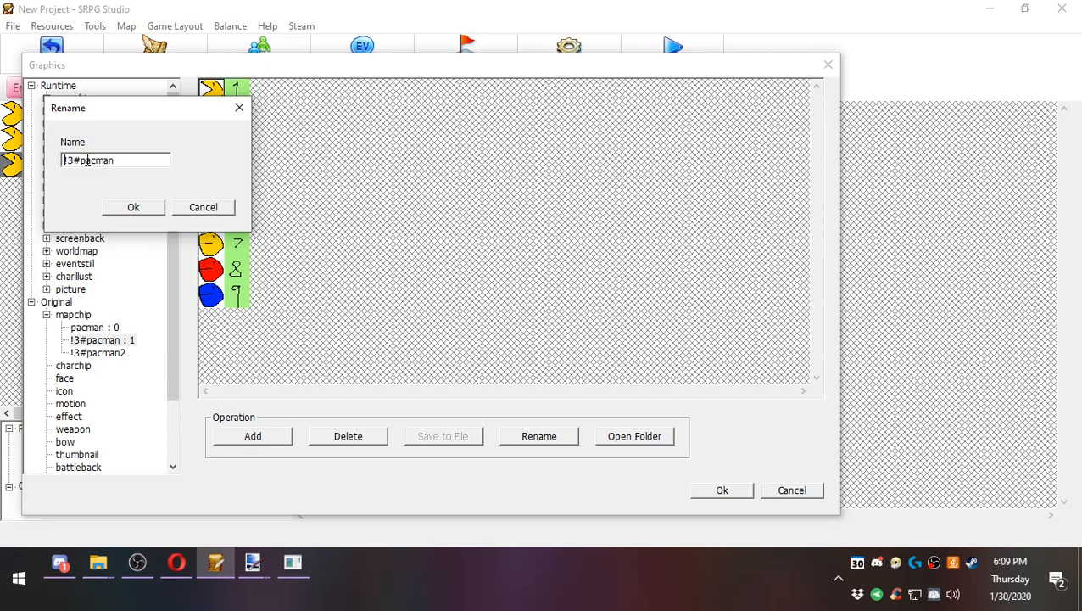
pyautogui.press('BackSpace')
pyautogui.press('Return')
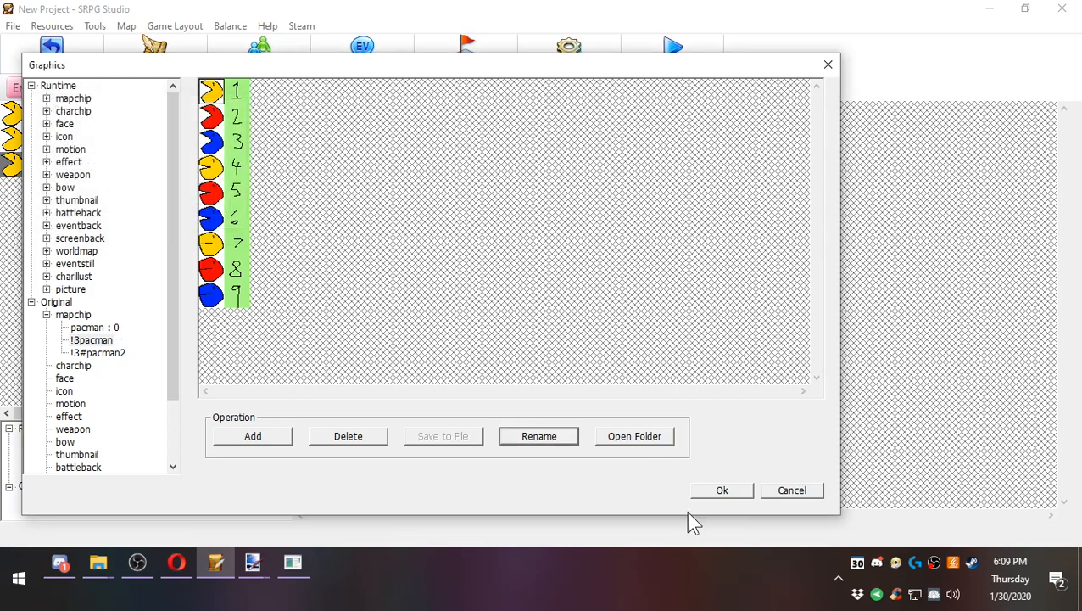
pyautogui.click(728, 490)
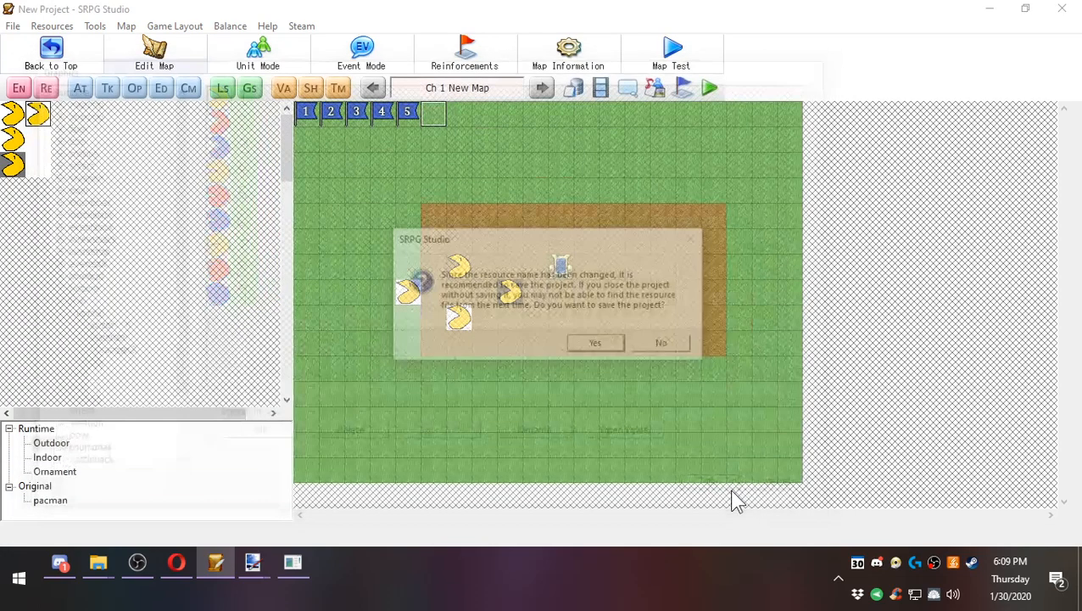
pyautogui.click(597, 344)
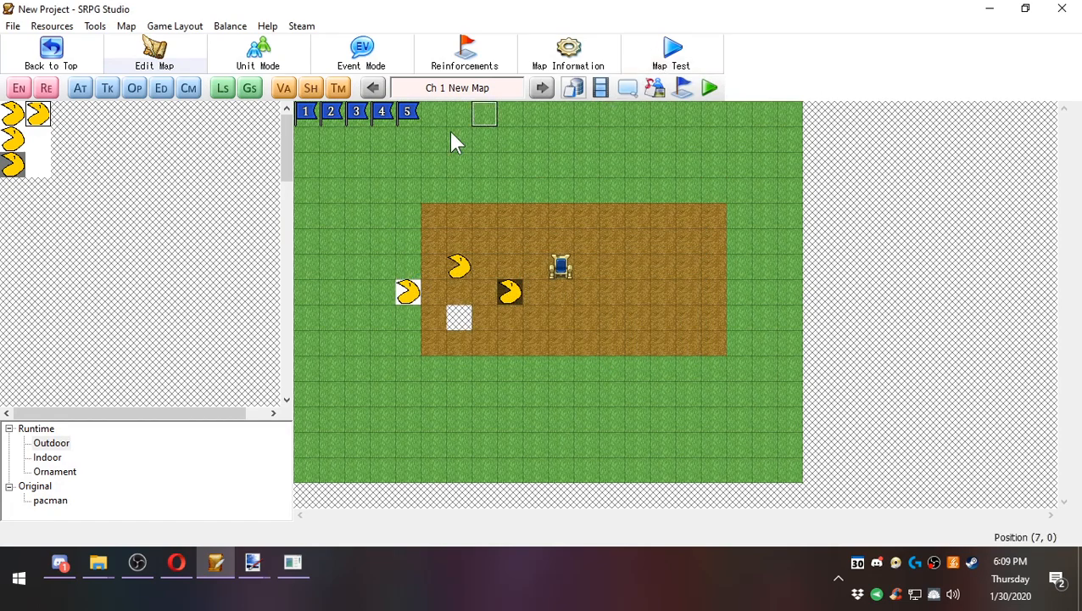
# Try to place the second pacman-set tile on the blank dirt square and run a map test.
pyautogui.click(49, 501)
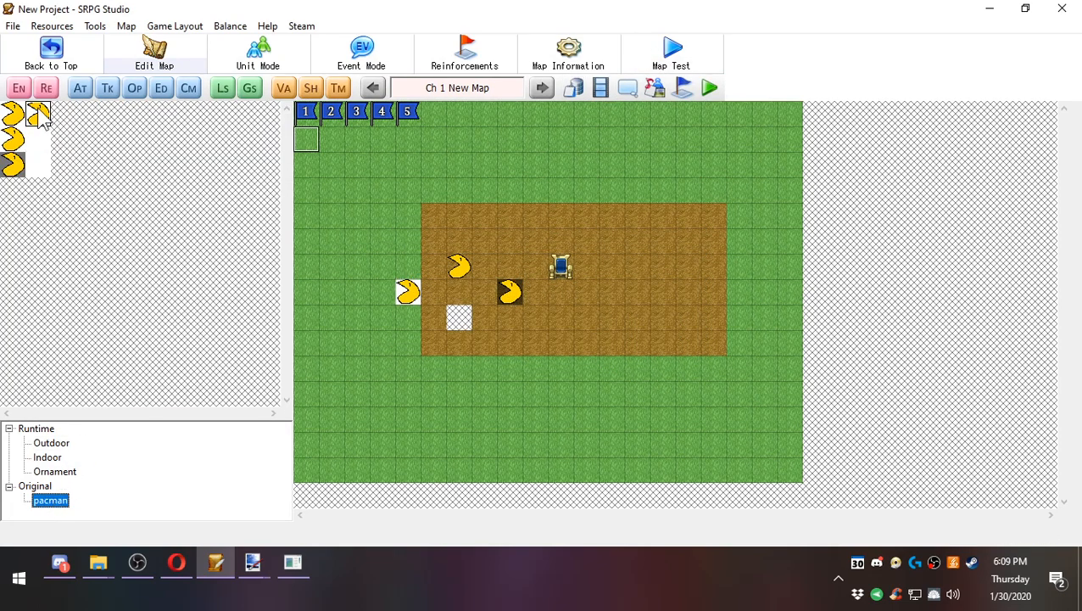
pyautogui.click(461, 325)
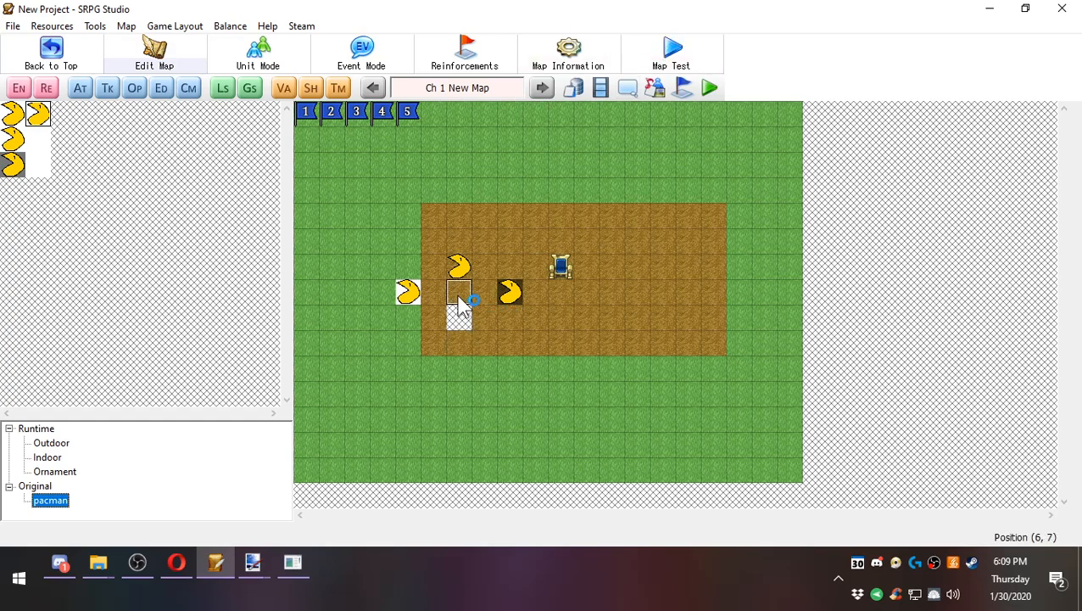
pyautogui.press('F5')
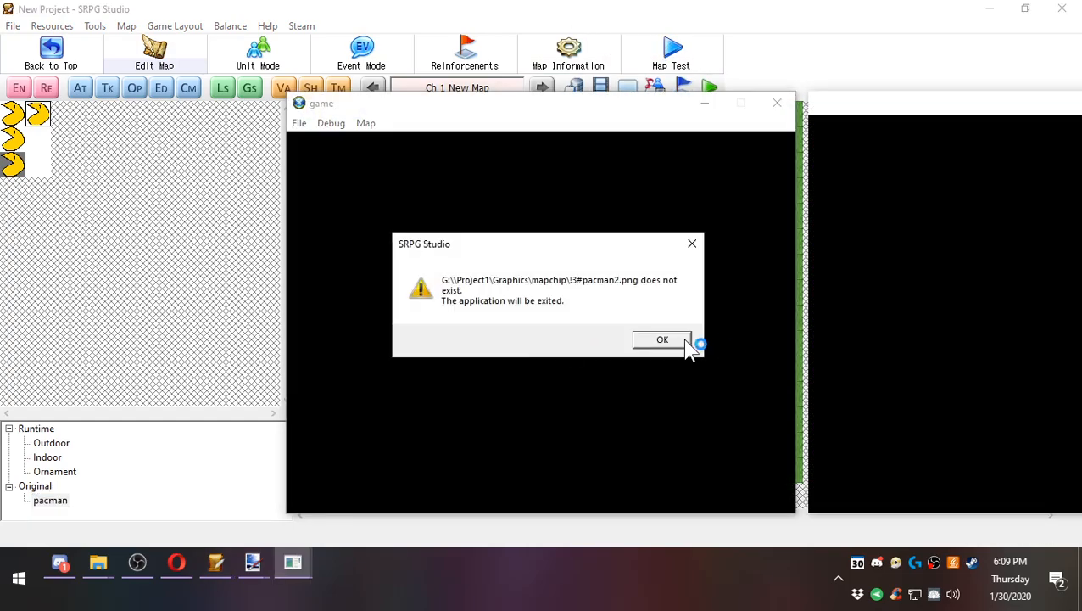
pyautogui.click(676, 339)
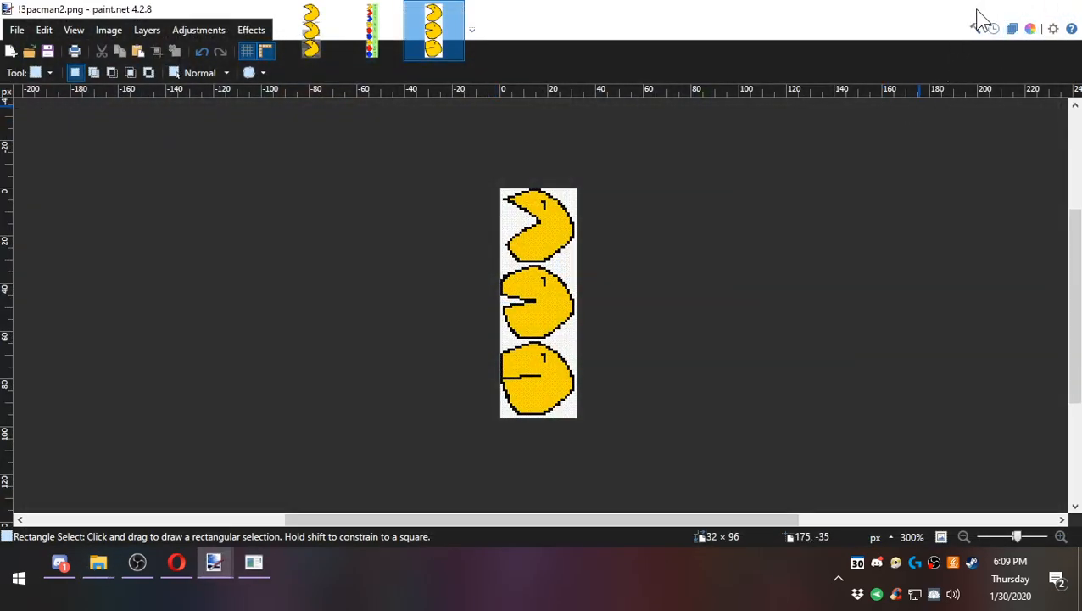
# Minimize paint.net, close the leftover test game window and reopen Project1 in SRPG Studio.
pyautogui.click(981, 12)
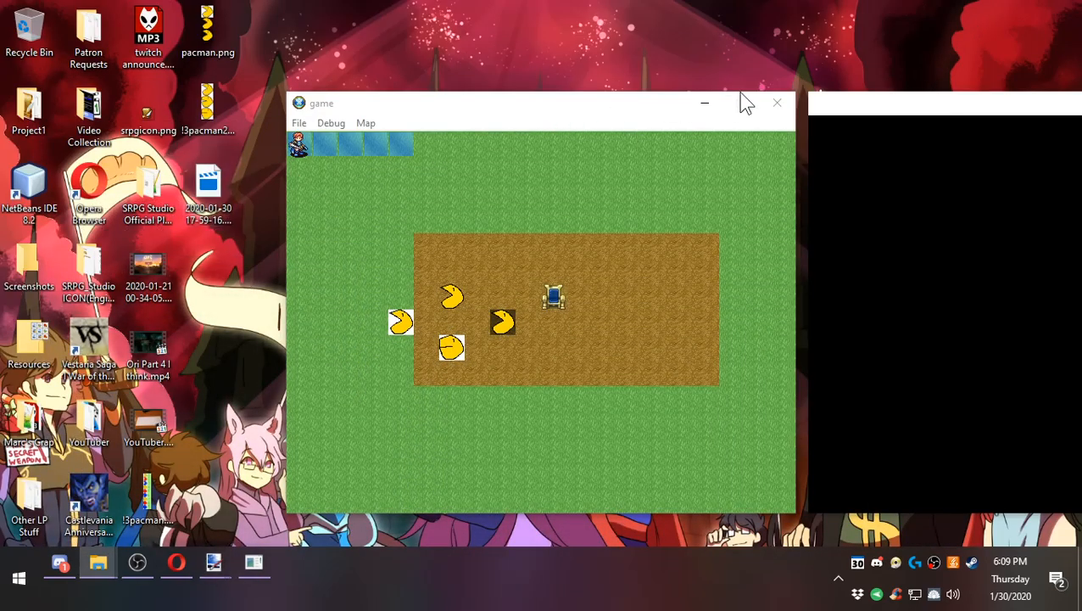
pyautogui.click(777, 103)
pyautogui.doubleClick(35, 105)
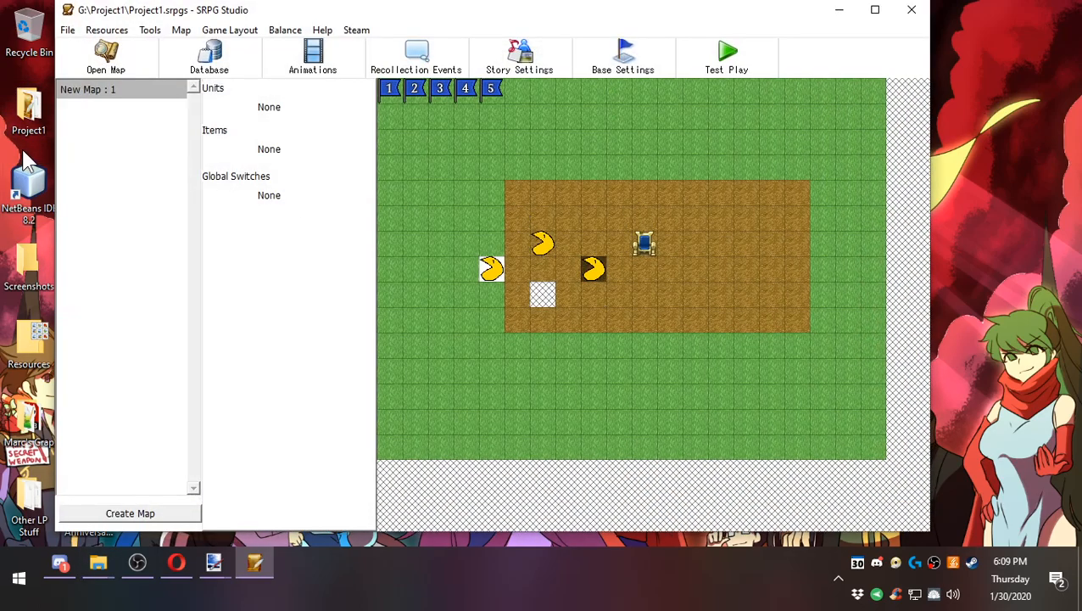
# Open the map for editing and check which graphic the Map Tree offers for !3#pacman2, leaving the pacman entry as it is.
pyautogui.click(97, 68)
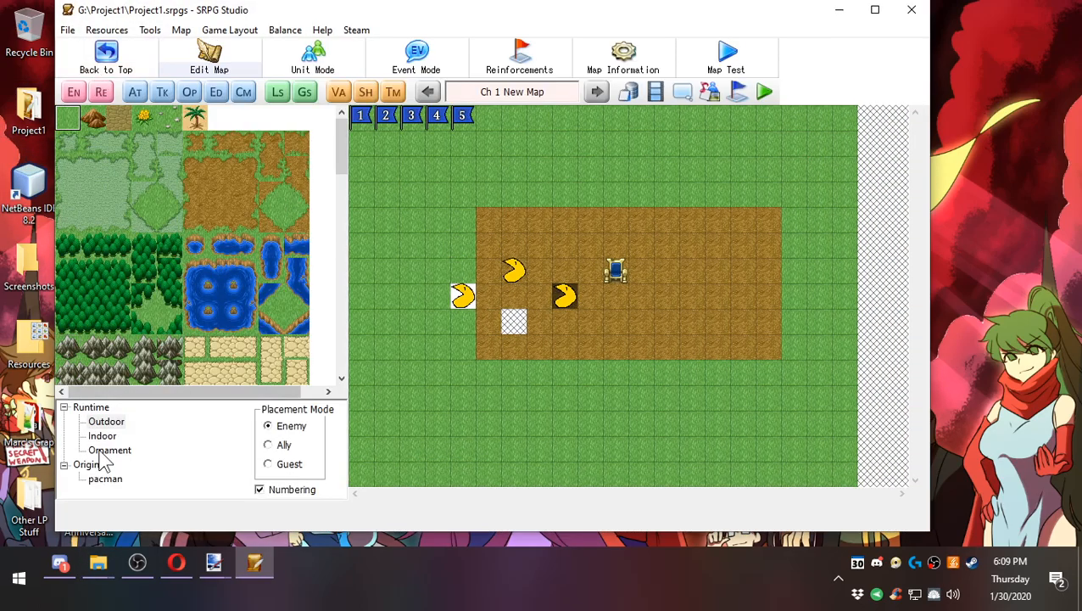
pyautogui.click(106, 480)
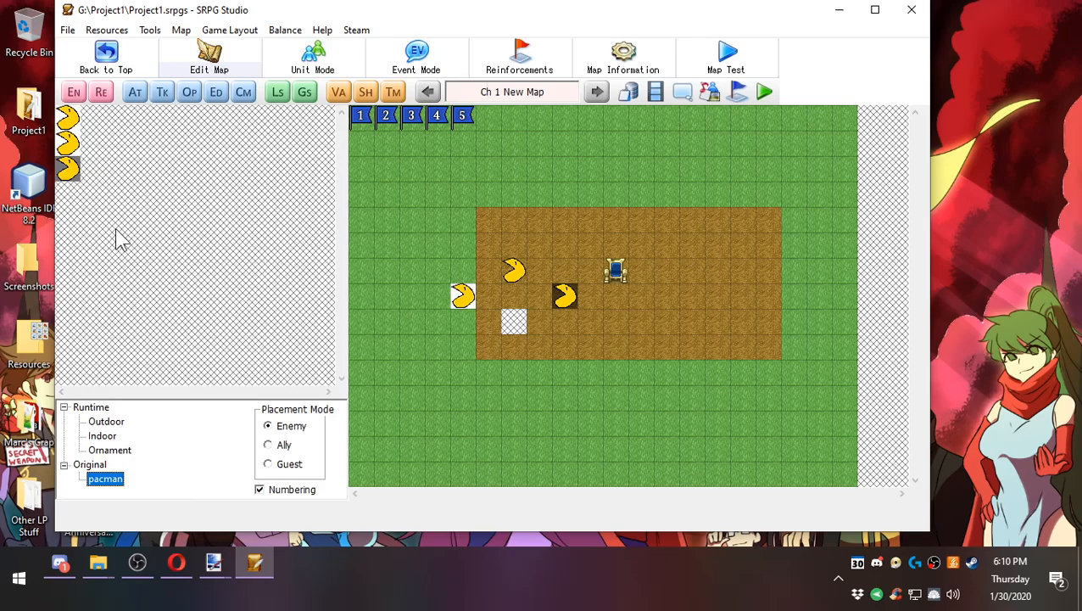
pyautogui.click(149, 30)
pyautogui.click(185, 314)
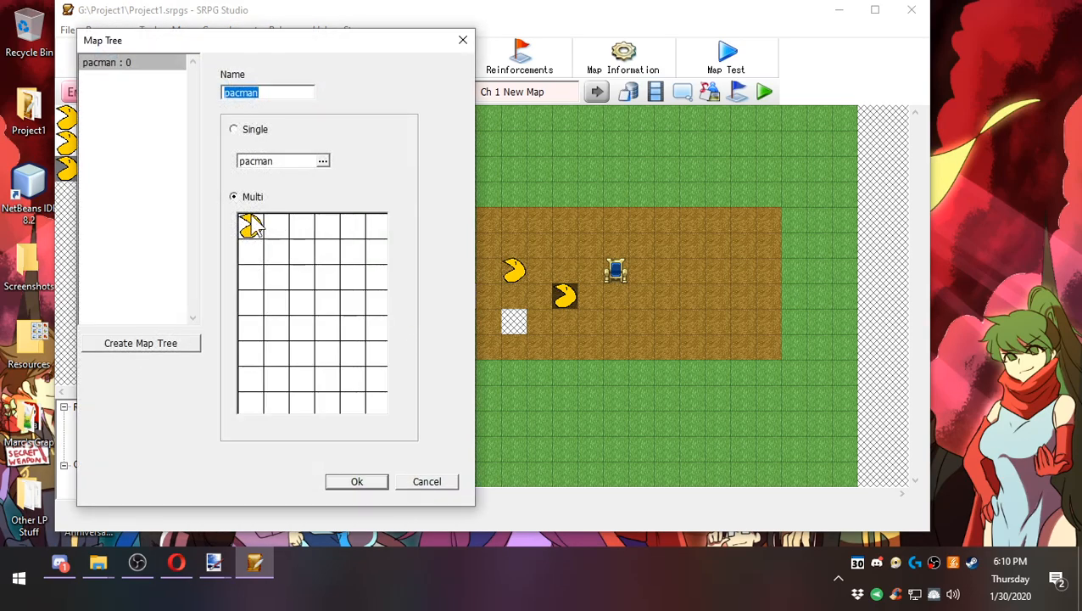
pyautogui.doubleClick(286, 242)
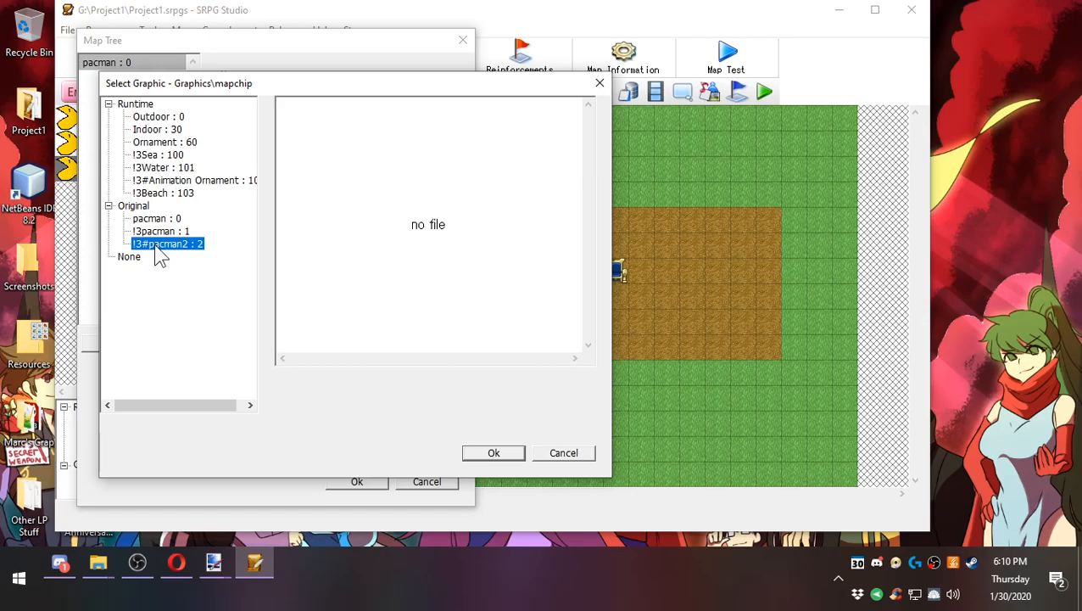
pyautogui.click(585, 455)
pyautogui.click(427, 481)
# Import the !3pacman2 graphic into the original mapchip resources.
pyautogui.click(106, 30)
pyautogui.click(114, 46)
pyautogui.click(127, 408)
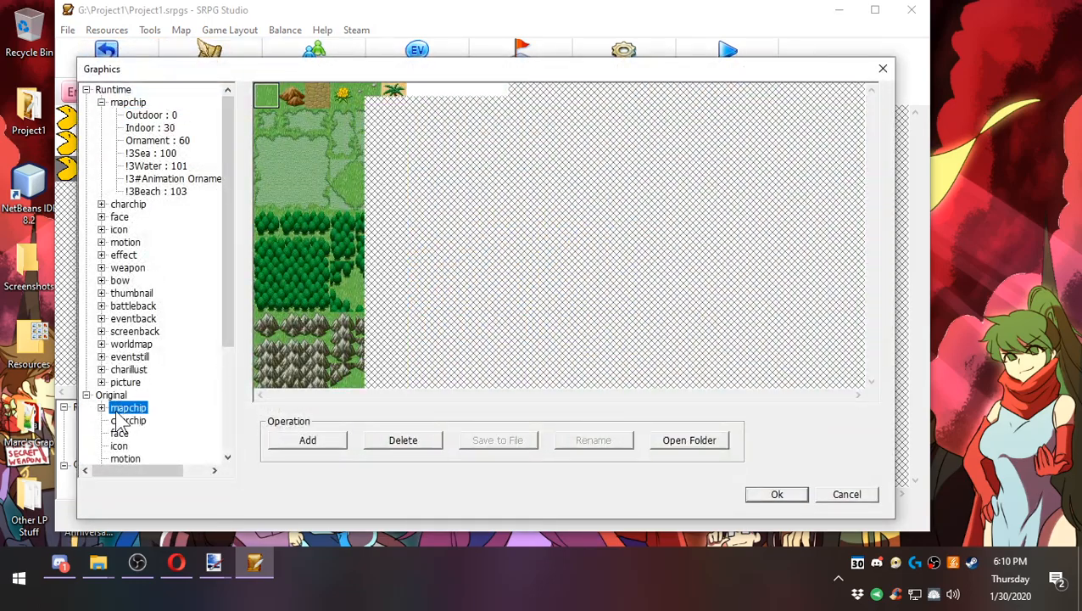
pyautogui.click(102, 408)
pyautogui.click(179, 435)
pyautogui.click(178, 446)
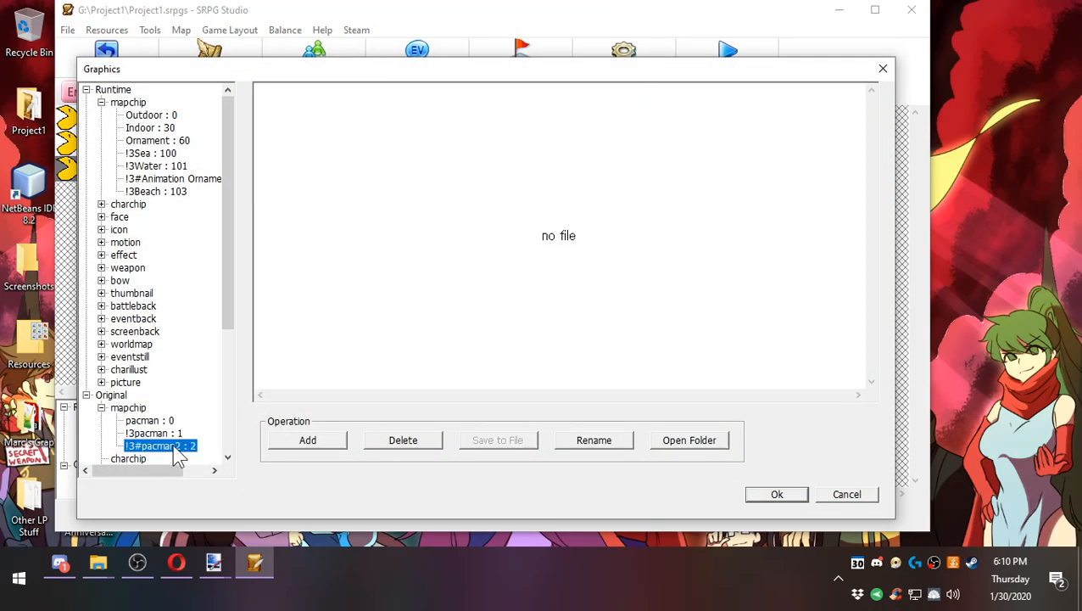
pyautogui.click(307, 440)
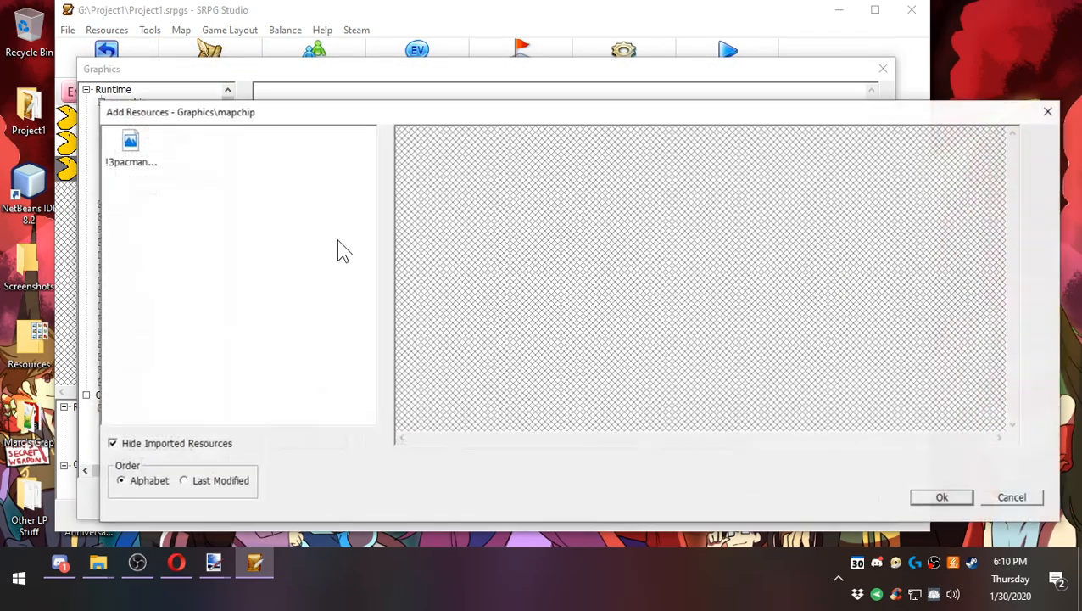
pyautogui.click(119, 155)
pyautogui.moveTo(217, 119); pyautogui.dragTo(142, 39)
pyautogui.doubleClick(72, 97)
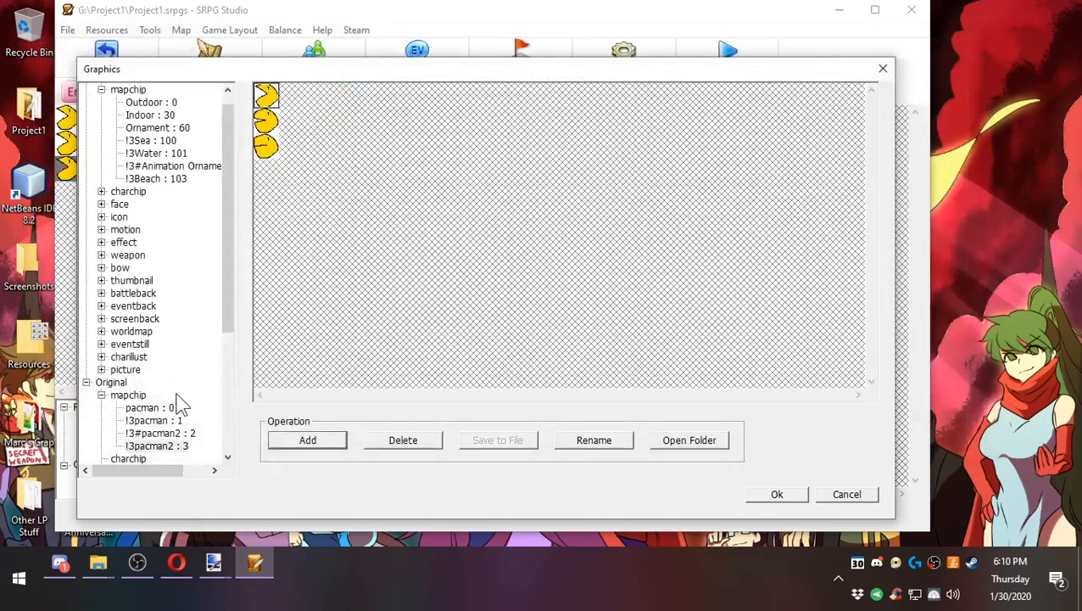
# Delete the broken !3#pacman2 entry from the original mapchip graphics.
pyautogui.click(166, 421)
pyautogui.click(166, 433)
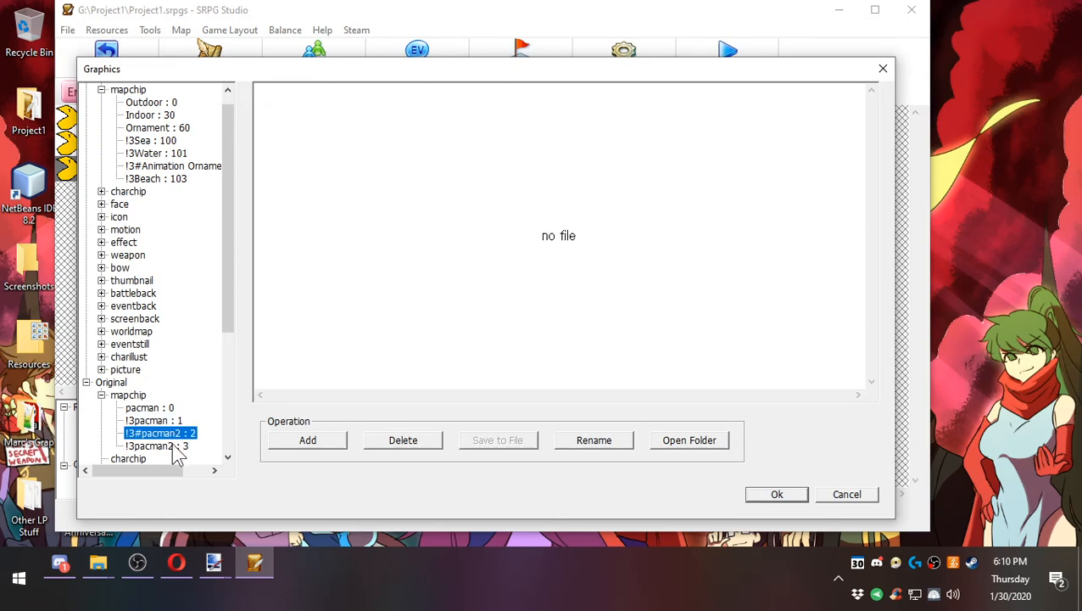
pyautogui.click(171, 445)
pyautogui.click(188, 433)
pyautogui.click(414, 439)
pyautogui.click(178, 435)
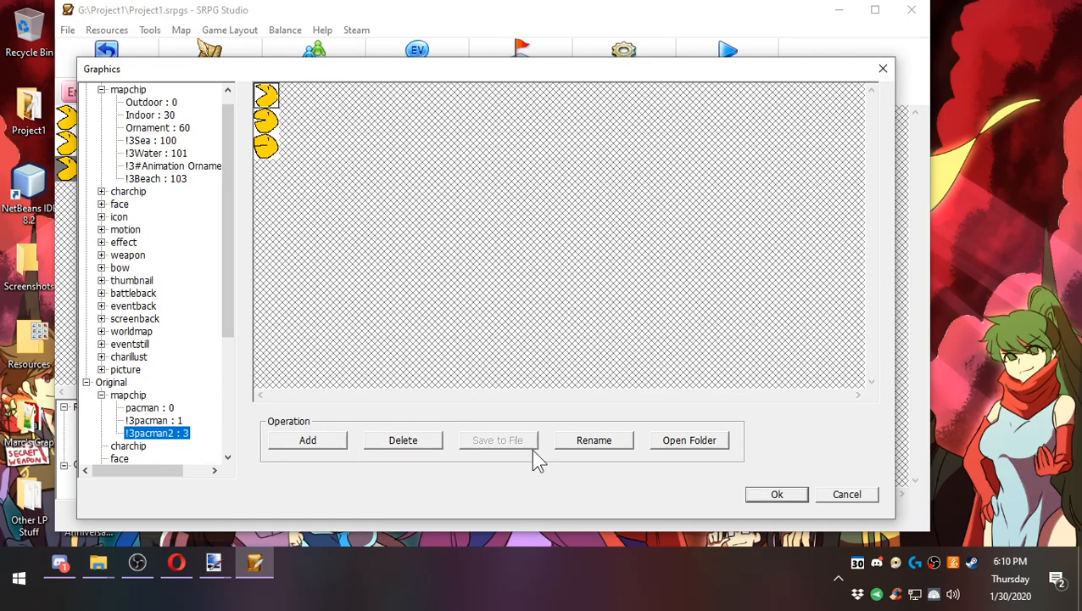
# Rename the imported !3pacman2 mapchip graphic as !3#pacman2 and save the project.
pyautogui.click(585, 443)
pyautogui.write('#')
pyautogui.click(189, 211)
pyautogui.click(768, 495)
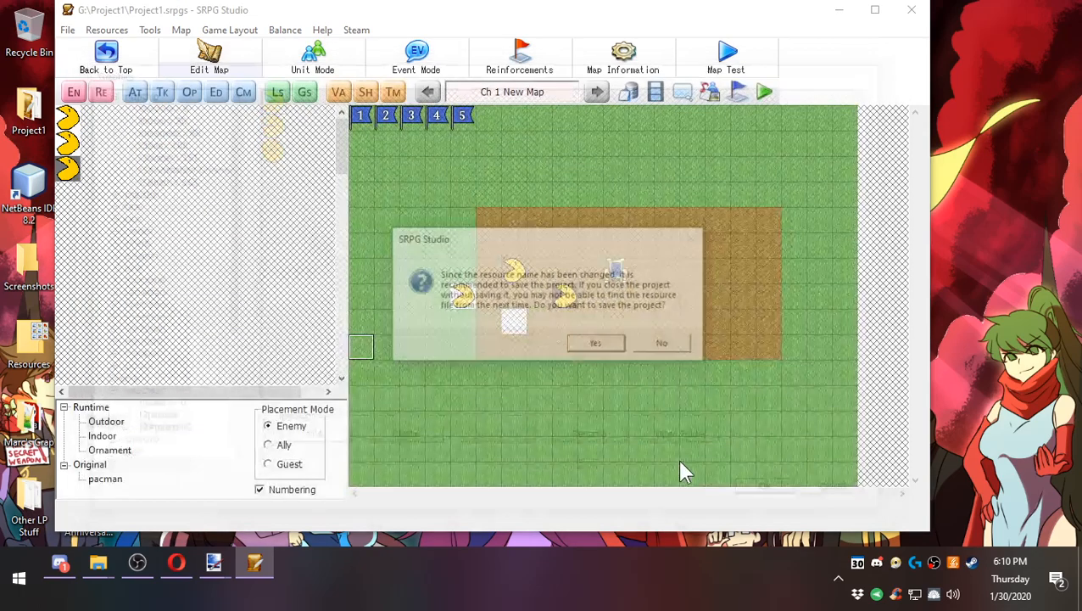
pyautogui.click(593, 342)
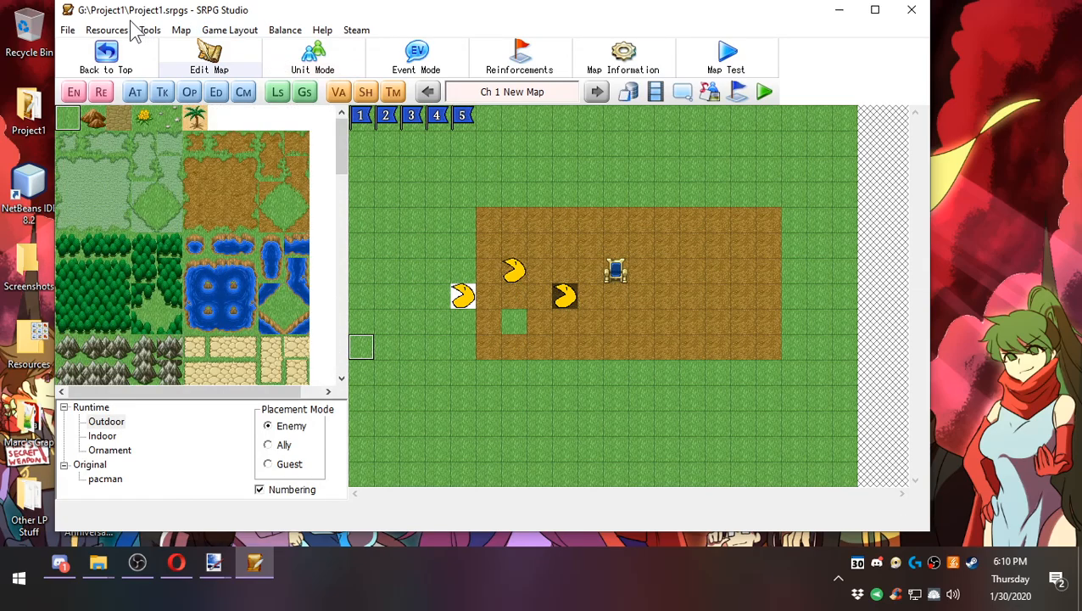
# Assign the !3#pacman2 graphic to the second slot of the pacman entry in the Map Tree.
pyautogui.click(134, 479)
pyautogui.click(149, 31)
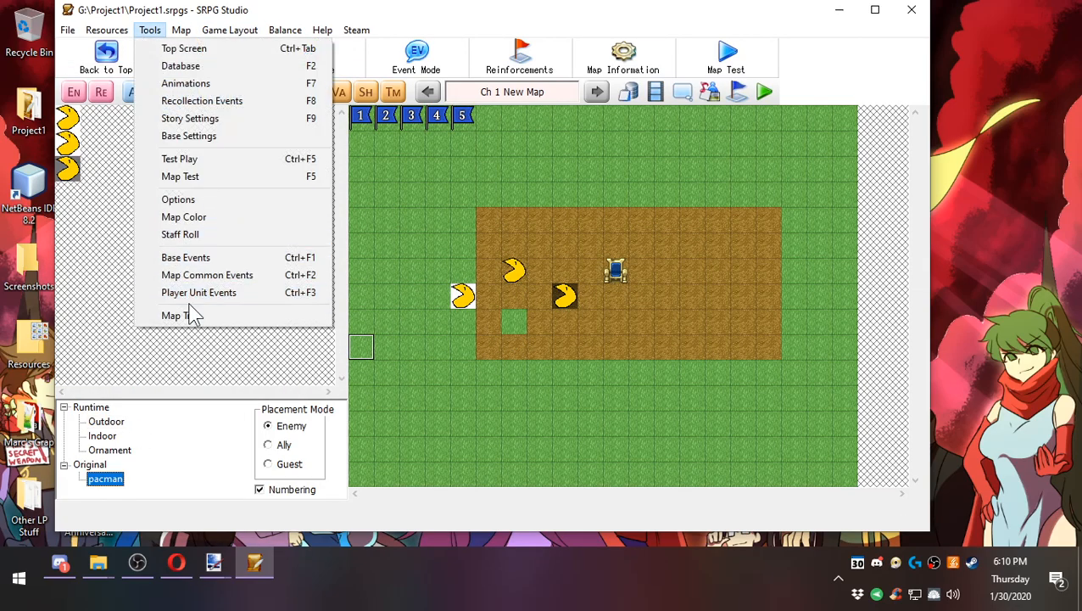
pyautogui.click(188, 313)
pyautogui.doubleClick(275, 228)
pyautogui.click(181, 245)
pyautogui.doubleClick(180, 246)
pyautogui.click(373, 481)
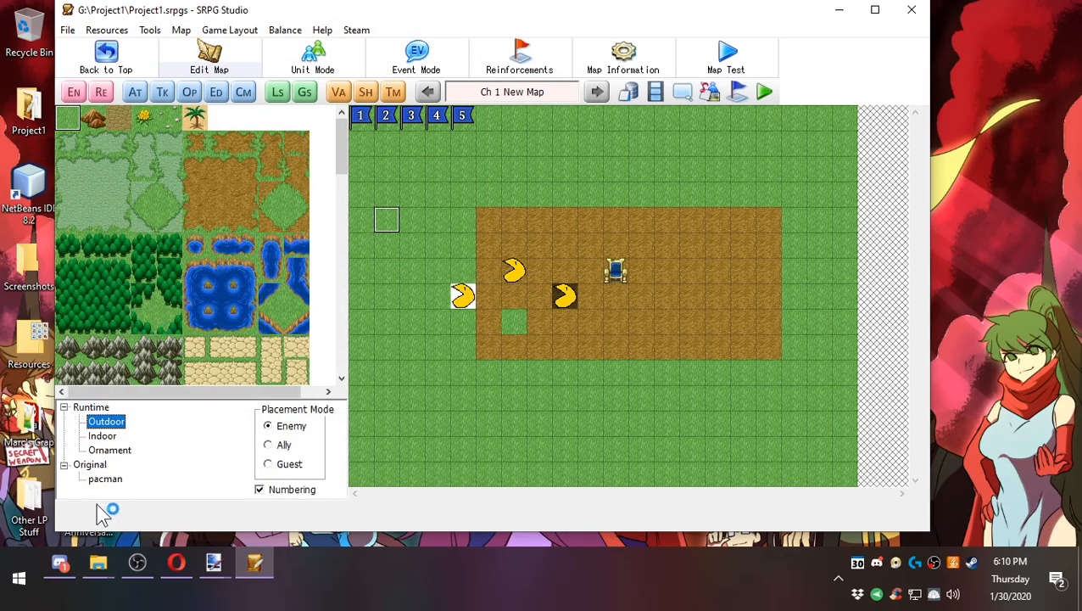
# Place the !3#pacman2 tile on the single grass square inside the dirt field, run a map test and close the game.
pyautogui.click(105, 478)
pyautogui.click(93, 119)
pyautogui.click(509, 324)
pyautogui.click(776, 102)
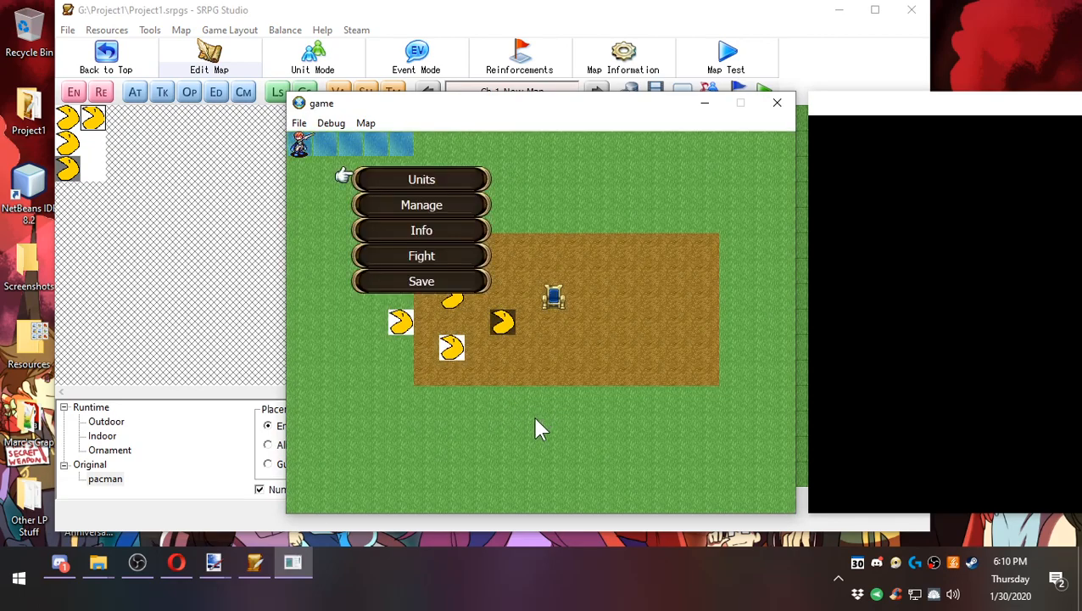
pyautogui.rightClick(536, 429)
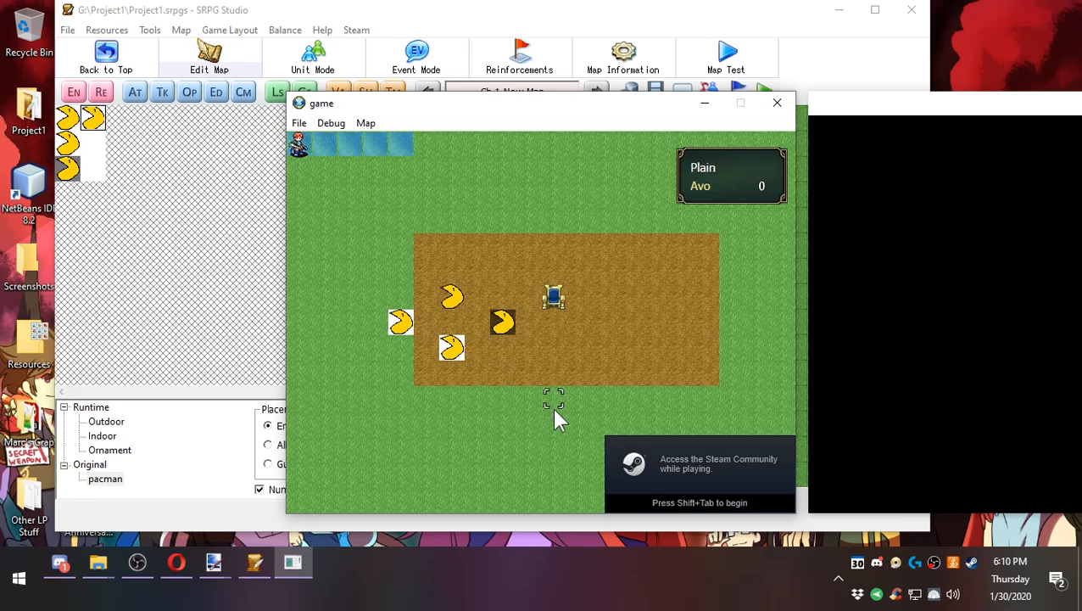
pyautogui.click(790, 113)
# Add the !3pacman graphic to the third slot of the pacman Map Tree entry and display the pacman tile set.
pyautogui.click(126, 31)
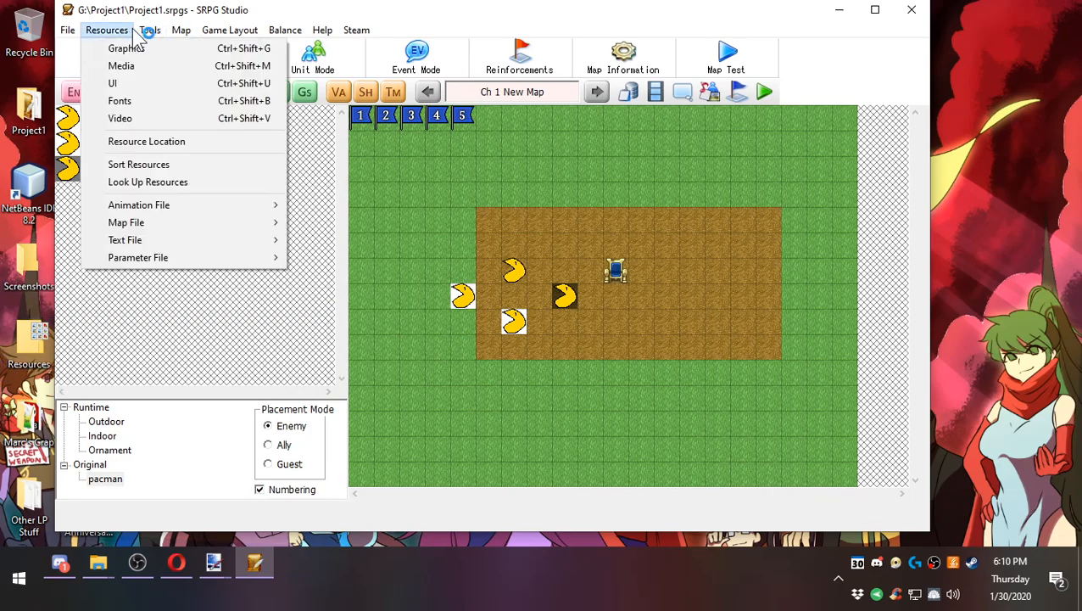
pyautogui.moveTo(150, 31)
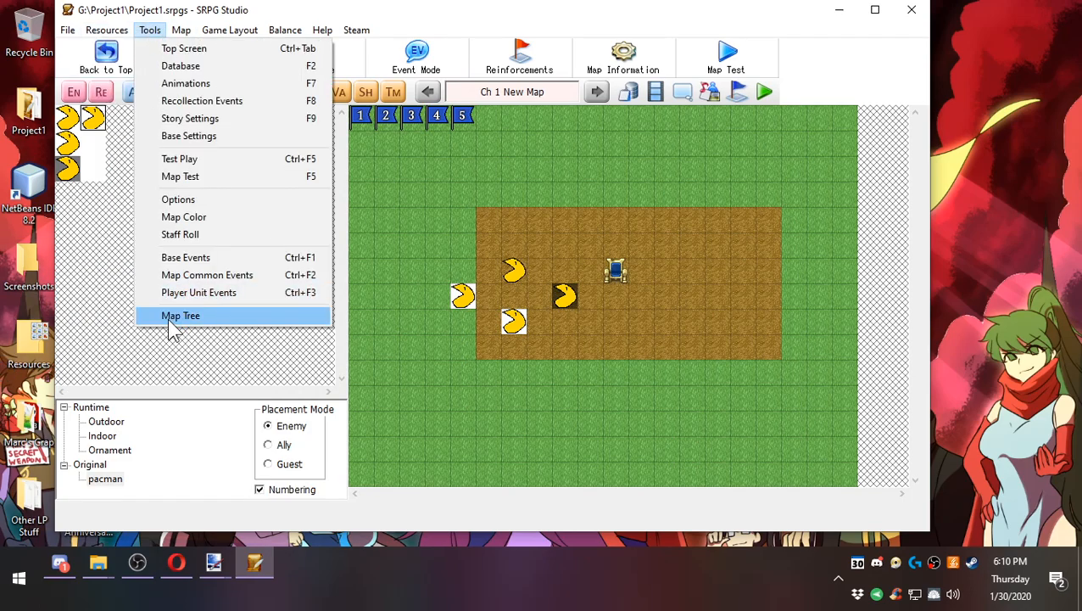
pyautogui.click(110, 200)
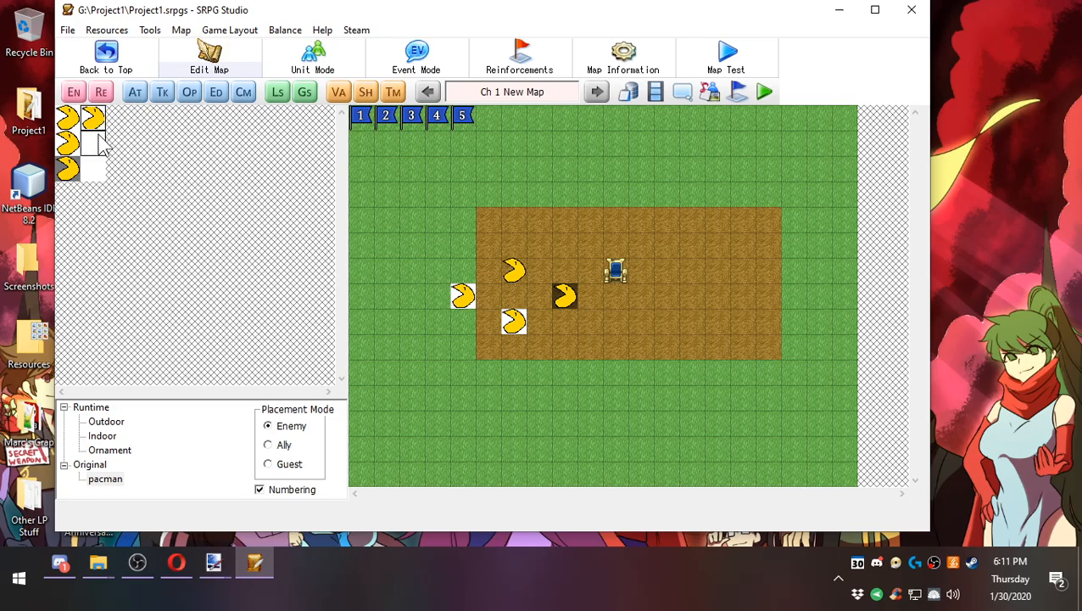
pyautogui.click(150, 30)
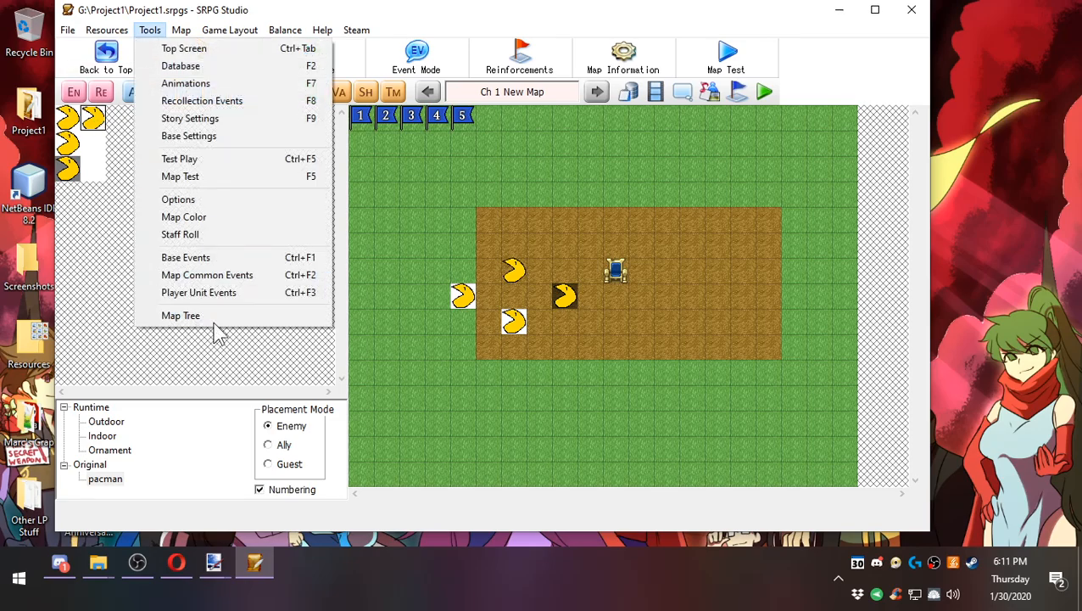
pyautogui.click(210, 316)
pyautogui.doubleClick(310, 228)
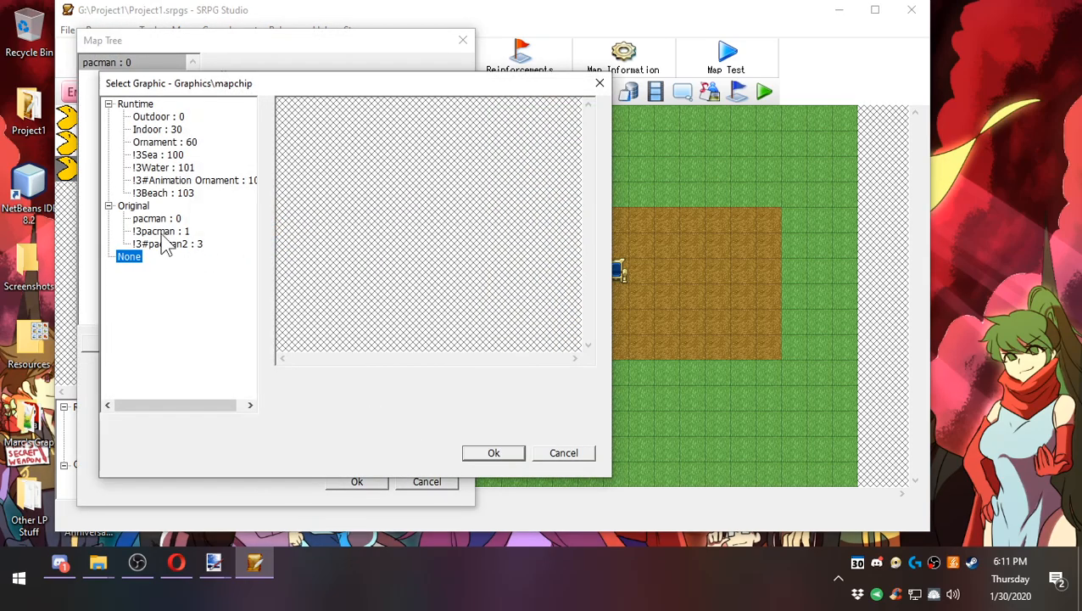
pyautogui.click(162, 232)
pyautogui.press('Escape')
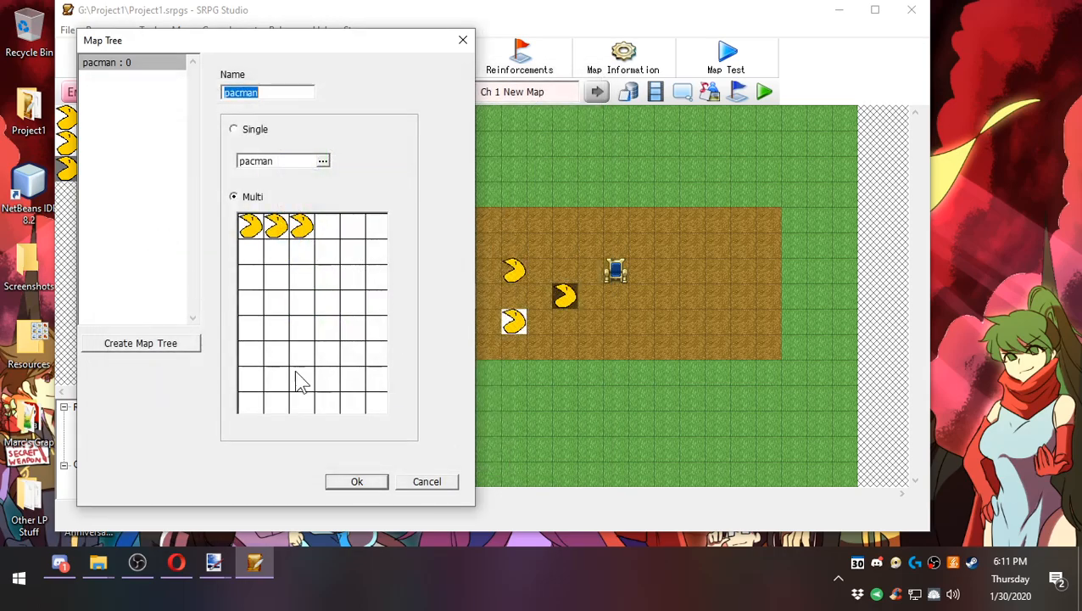
pyautogui.click(356, 481)
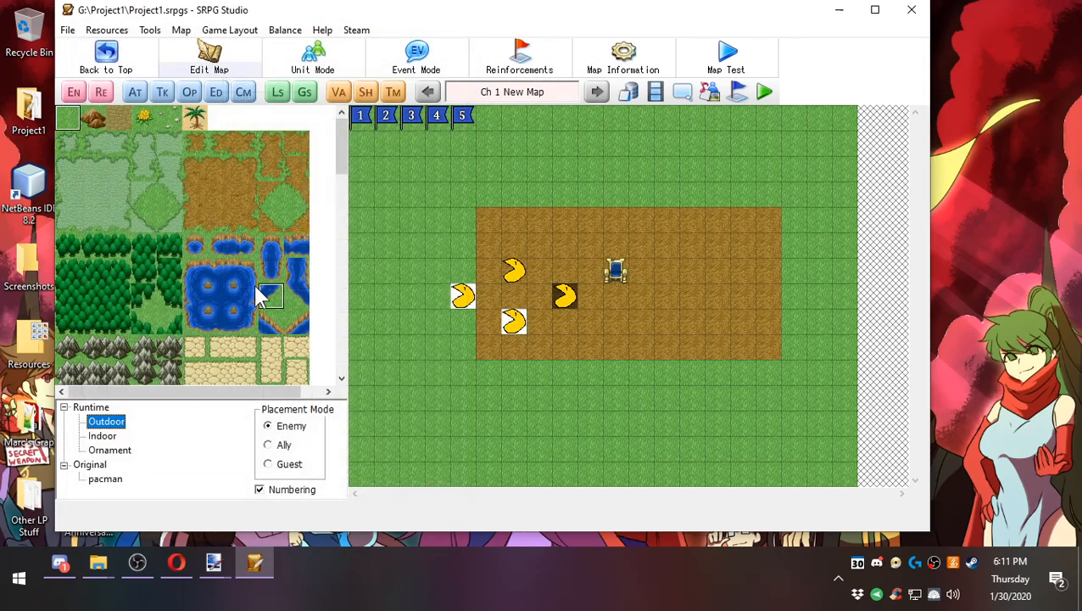
pyautogui.click(109, 478)
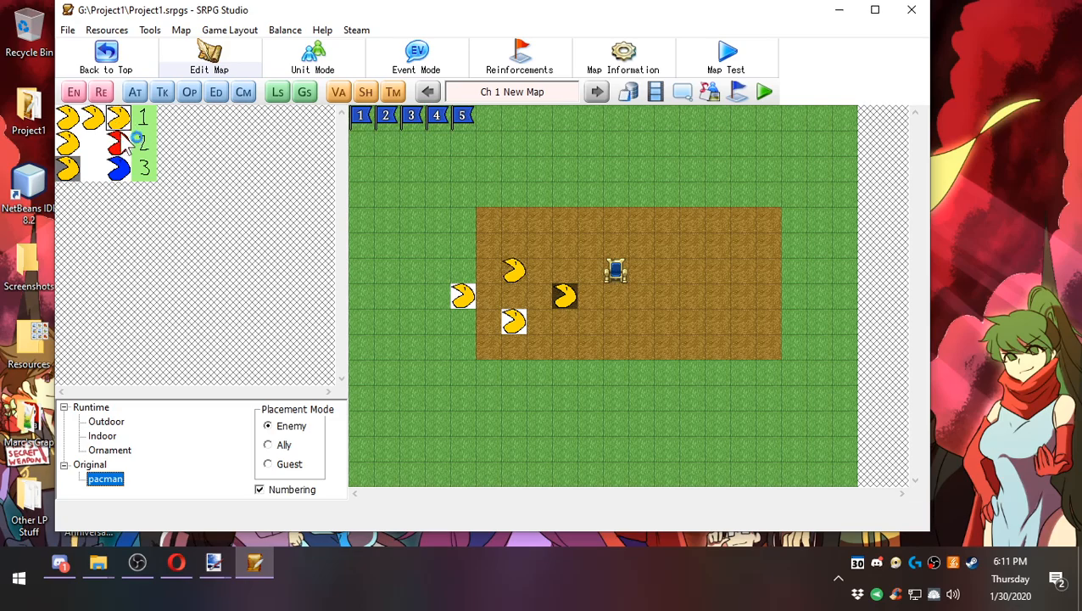
# Switch to paint.net and examine the order of the numbered frames in !3pacman.png.
pyautogui.moveTo(222, 577)
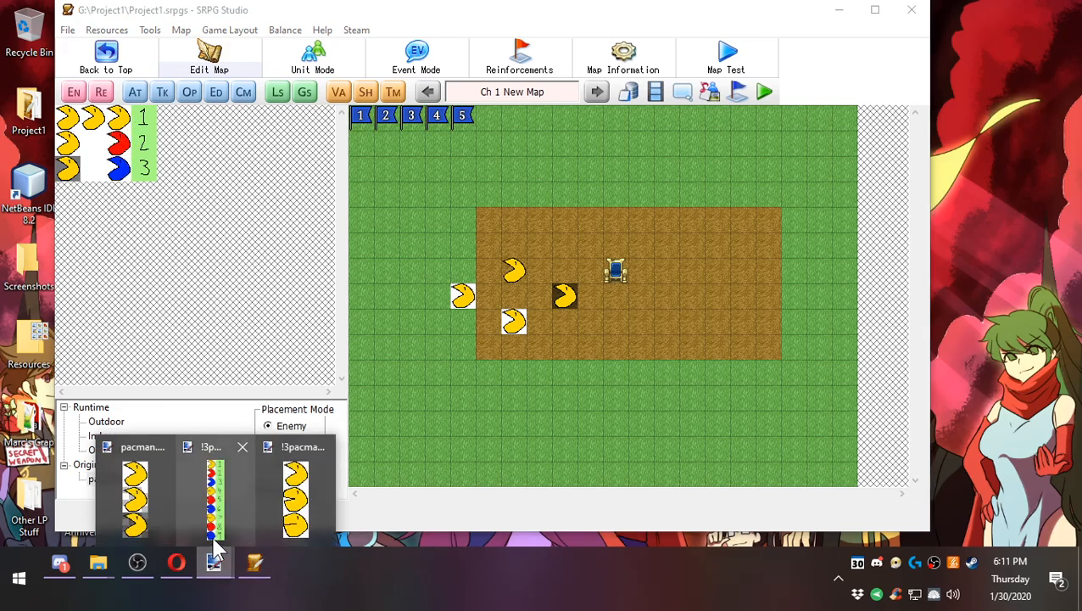
pyautogui.click(214, 492)
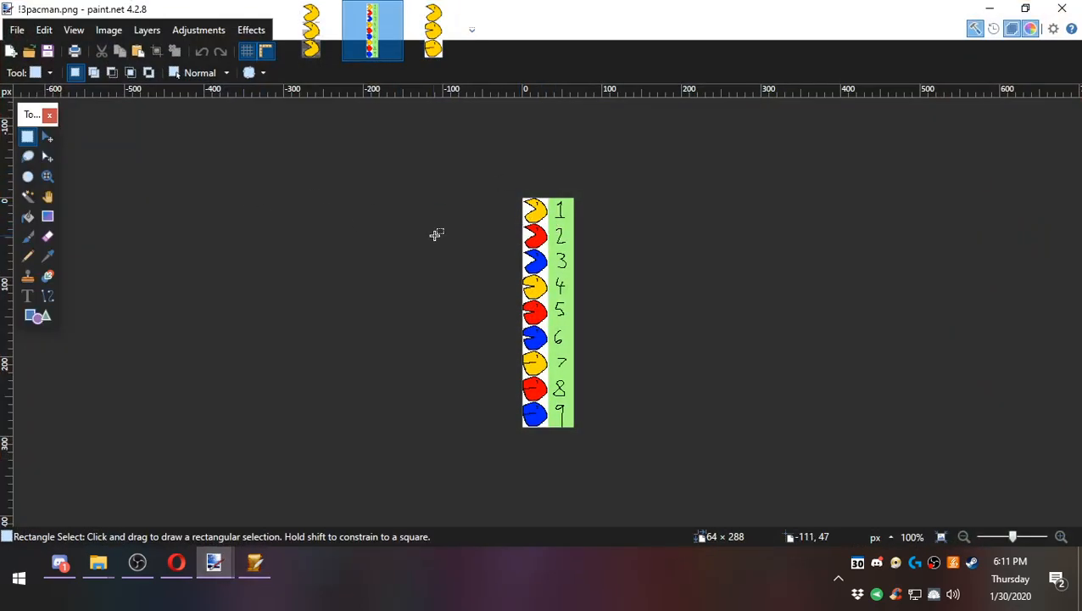
pyautogui.keyDown('ctrl'); pyautogui.scroll(2, 435, 235); pyautogui.keyUp('ctrl')
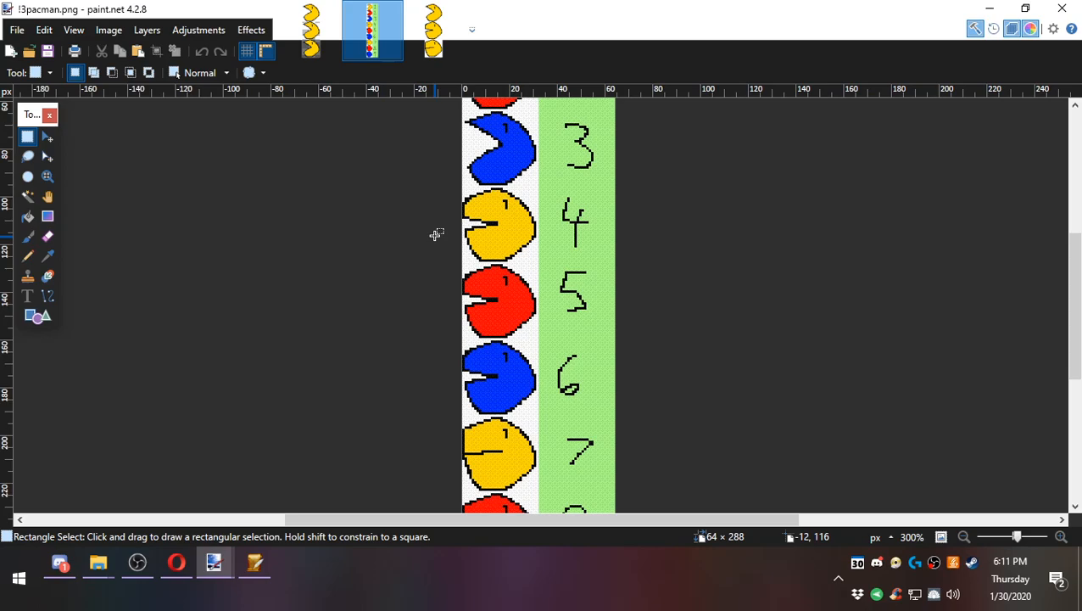
pyautogui.keyDown('ctrl'); pyautogui.scroll(-2, 435, 235); pyautogui.keyUp('ctrl')
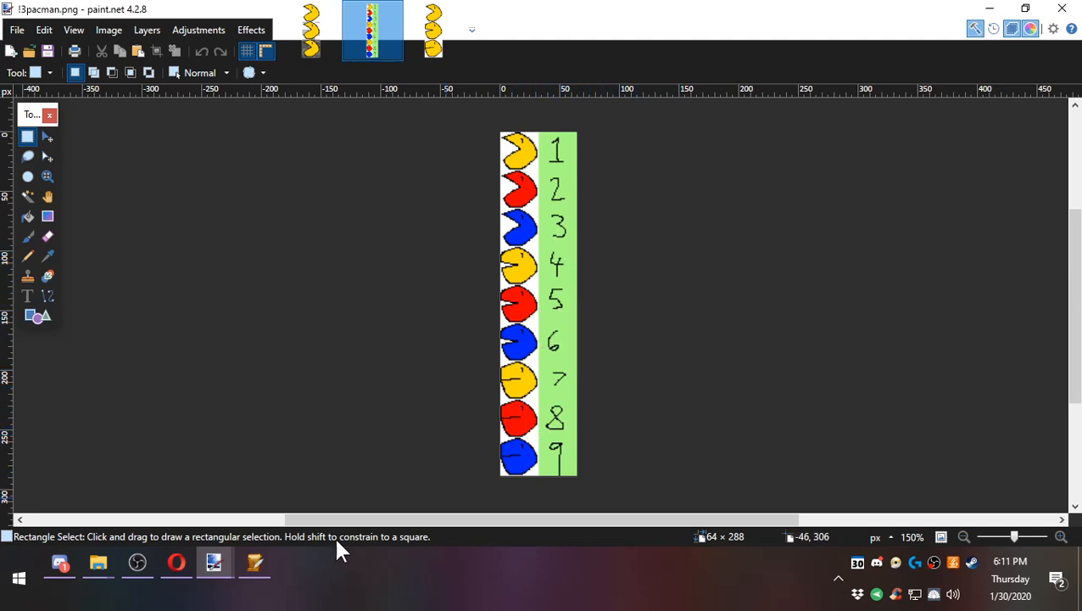
# Back in SRPG Studio, place the yellow, red and blue !3pacman tiles diagonally by the dirt field's lower-left corner and run a map test.
pyautogui.click(257, 581)
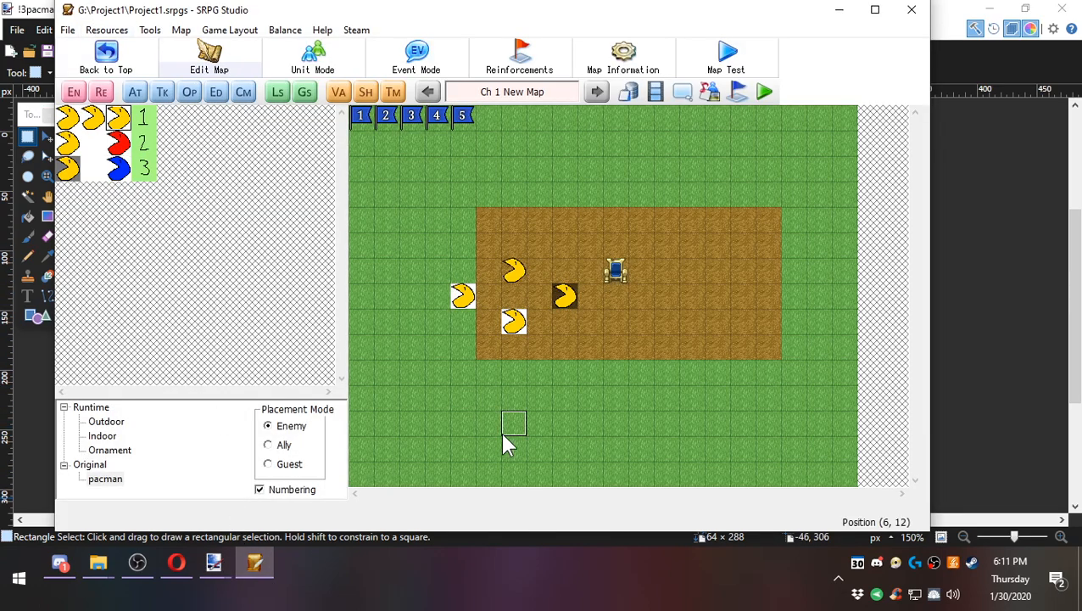
pyautogui.click(454, 355)
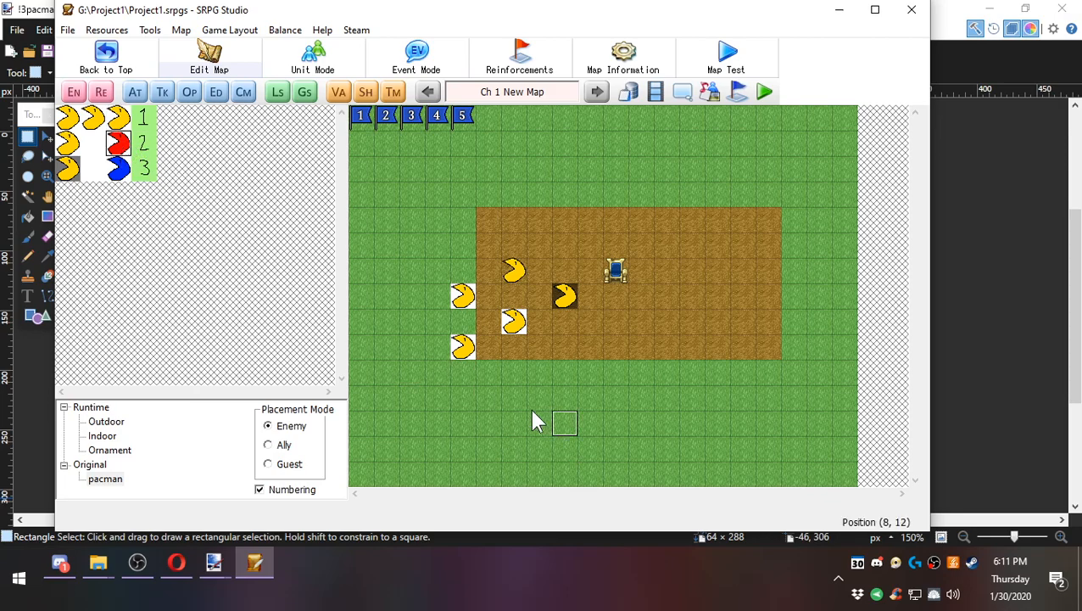
pyautogui.click(488, 375)
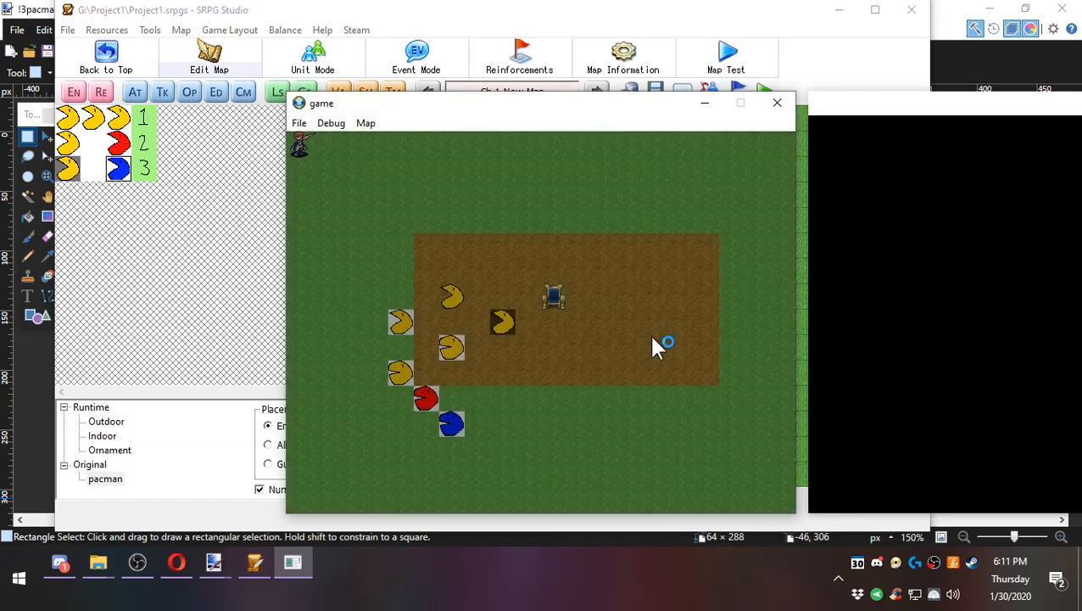
pyautogui.click(655, 350)
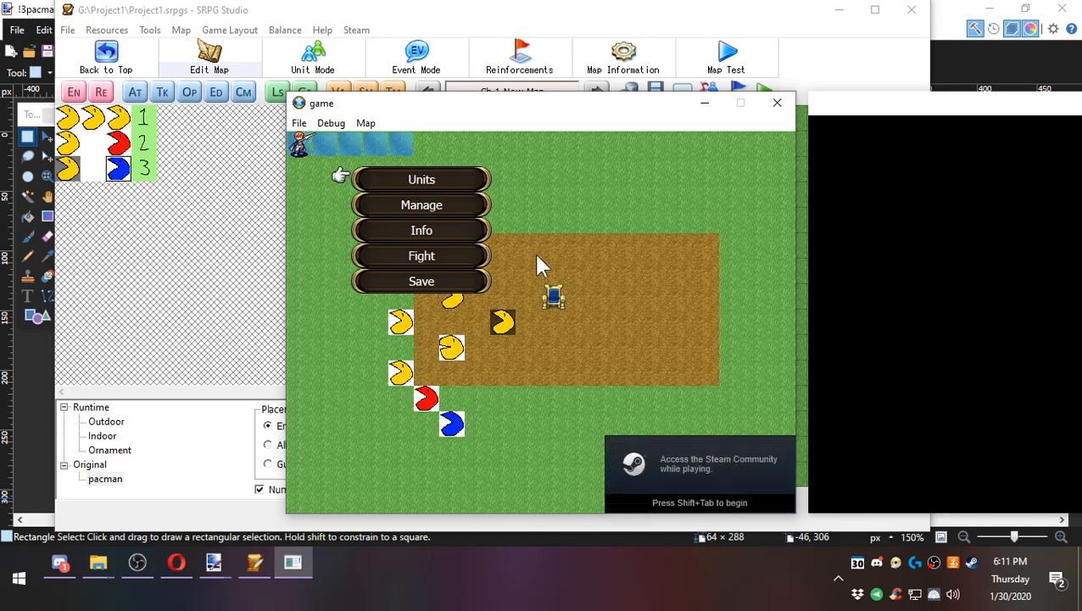
pyautogui.click(774, 106)
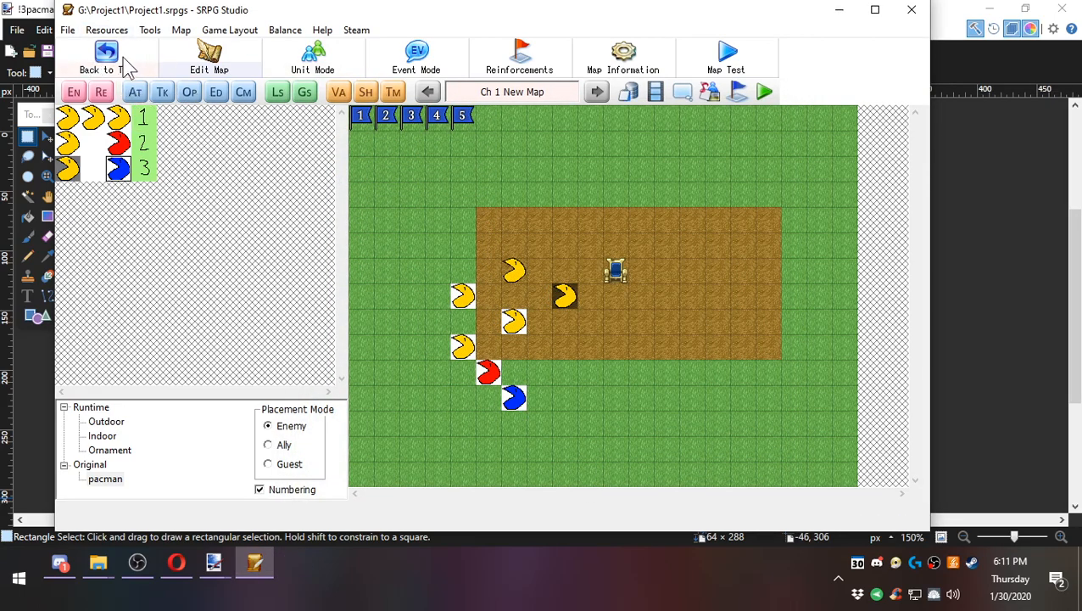
# Open the database's terrain settings and compare the tiles of the original pacman, !3pacman and !3#pacman2 graphics.
pyautogui.click(631, 93)
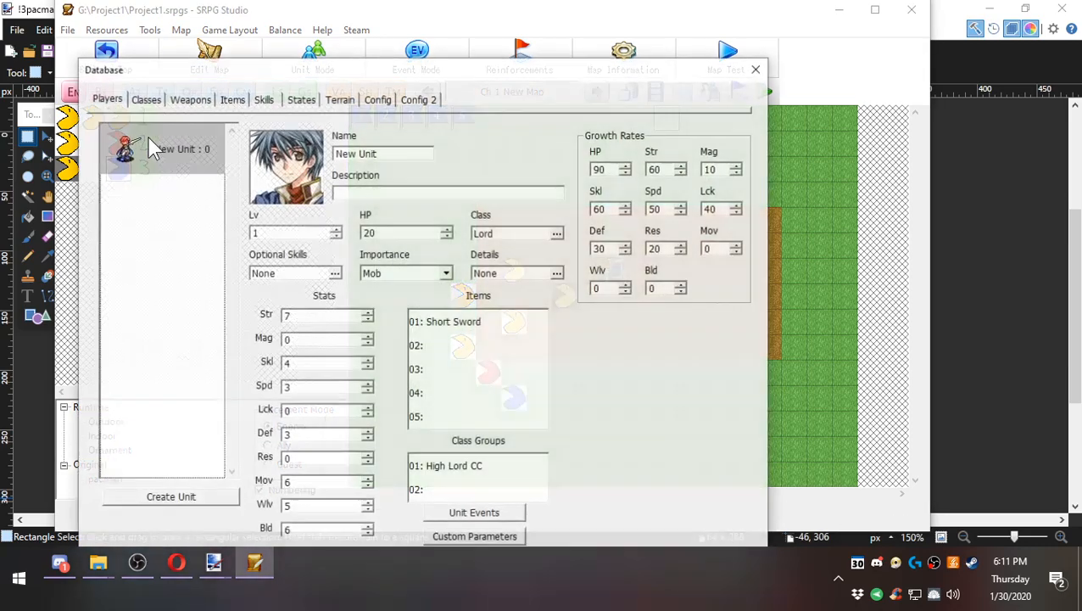
pyautogui.click(340, 99)
pyautogui.moveTo(363, 74); pyautogui.dragTo(435, 17)
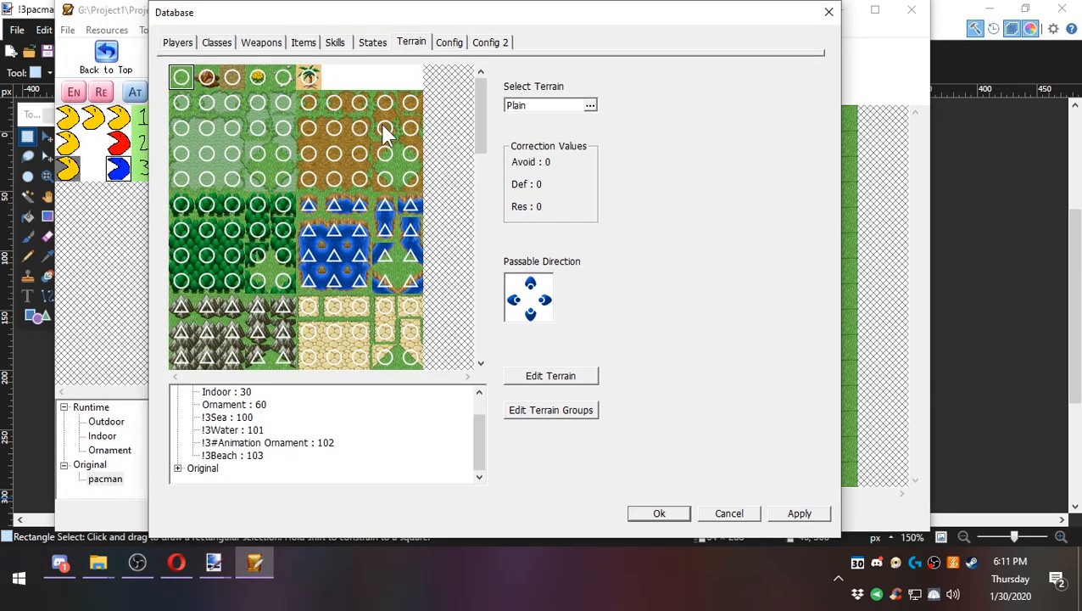
pyautogui.click(182, 467)
pyautogui.click(242, 444)
pyautogui.click(246, 457)
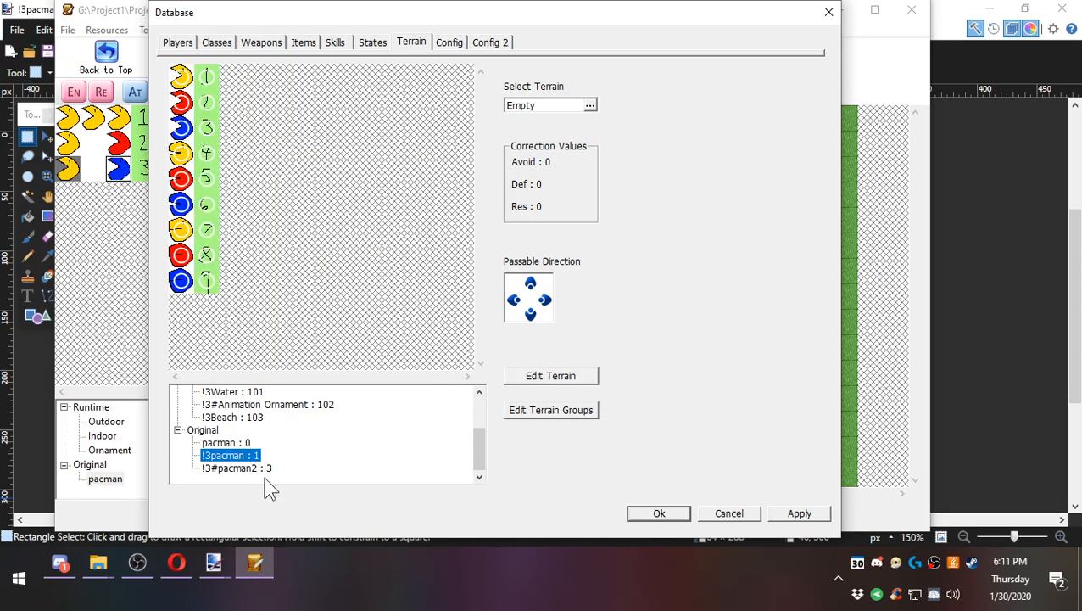
pyautogui.click(259, 467)
pyautogui.click(235, 458)
pyautogui.click(241, 447)
pyautogui.click(243, 457)
pyautogui.click(263, 468)
pyautogui.click(247, 456)
pyautogui.click(245, 443)
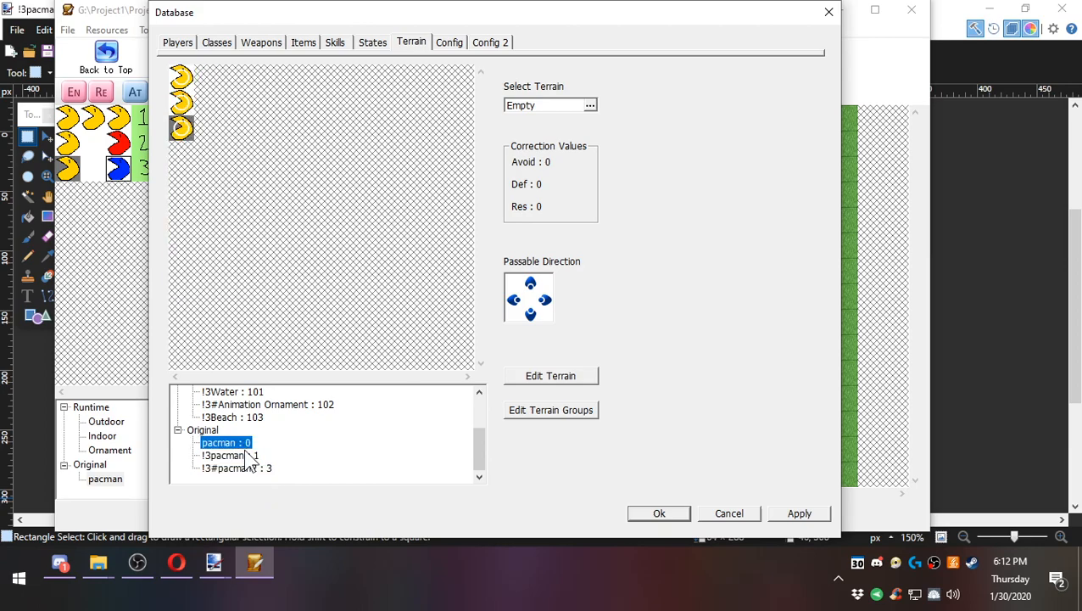
# Examine the passability symbols on the runtime Outdoor and Ornament terrain tiles.
pyautogui.scroll(2, 242, 456)
pyautogui.scroll(-1, 246, 441)
pyautogui.scroll(1, 245, 432)
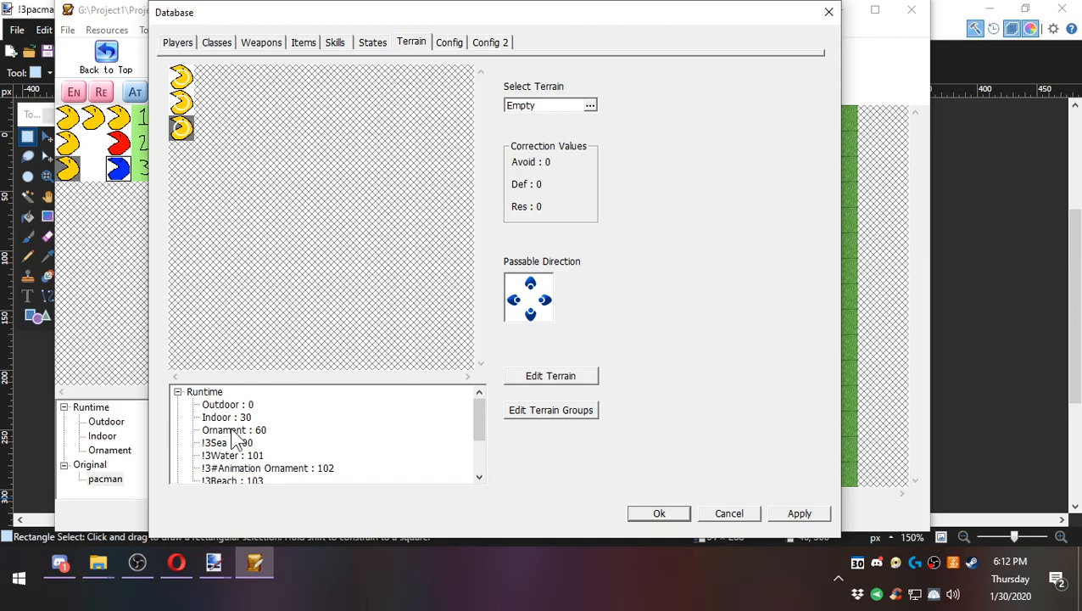
pyautogui.click(229, 404)
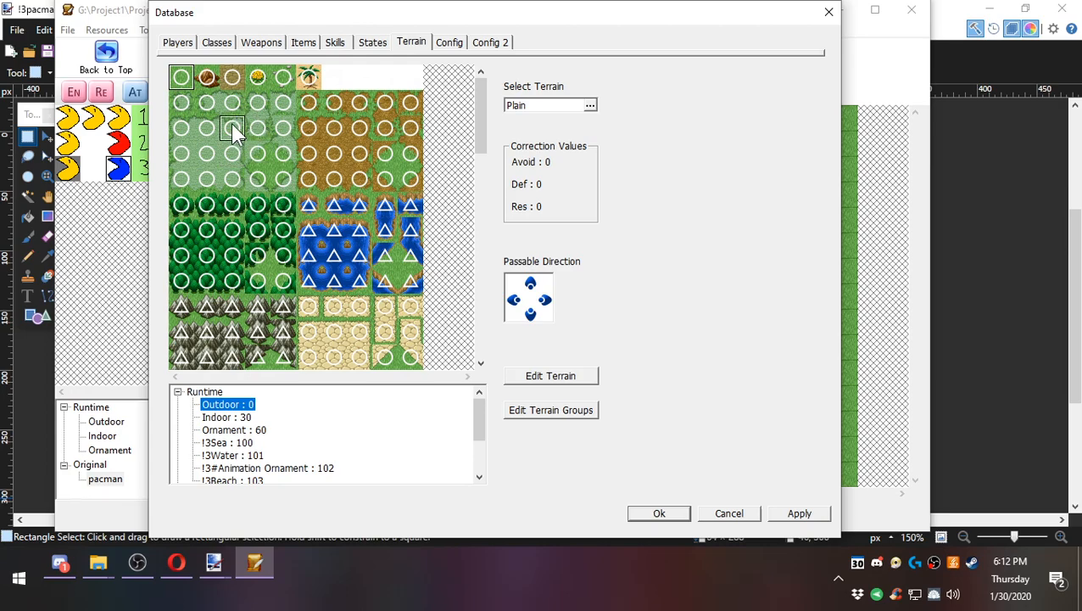
pyautogui.scroll(-2, 233, 145)
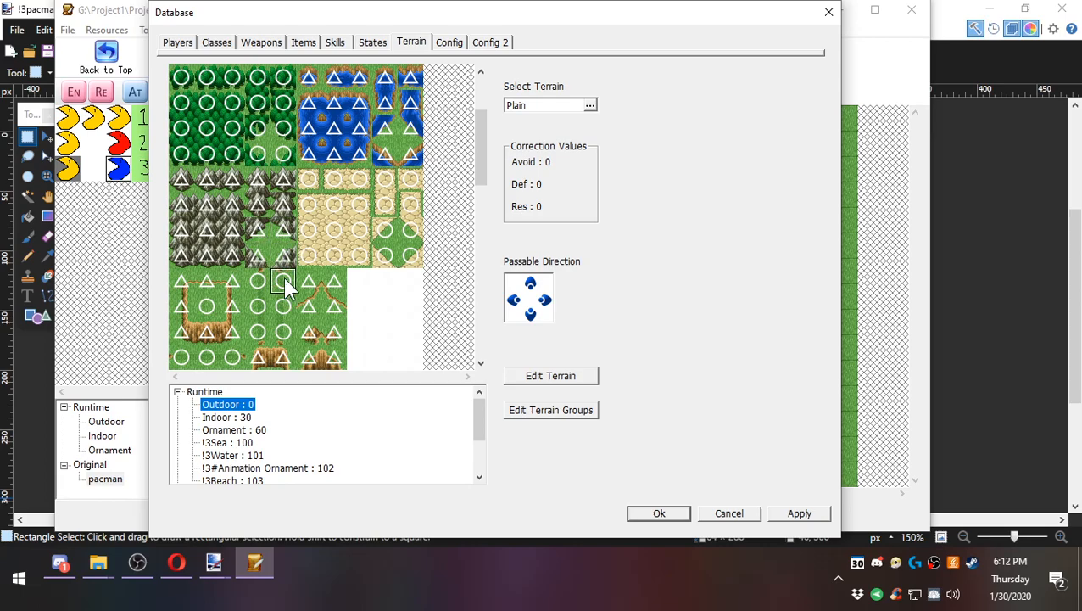
pyautogui.scroll(2, 284, 309)
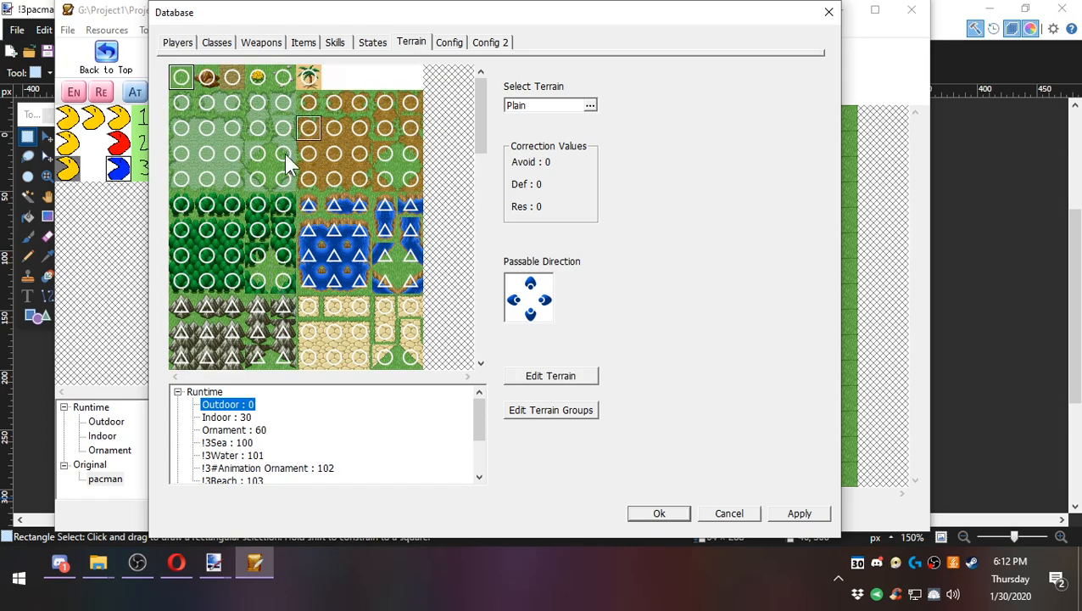
pyautogui.scroll(-5, 271, 280)
pyautogui.click(230, 430)
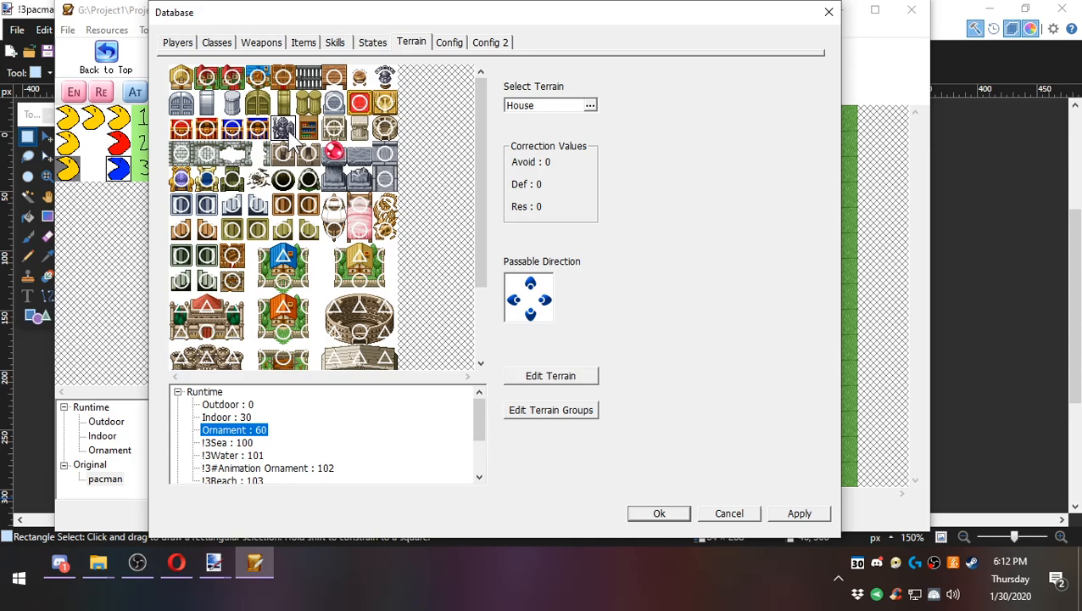
pyautogui.scroll(-2, 312, 456)
# Assign the Empty terrain to the grey-background tile of the original pacman graphic and rename that terrain Pac Man.
pyautogui.click(226, 443)
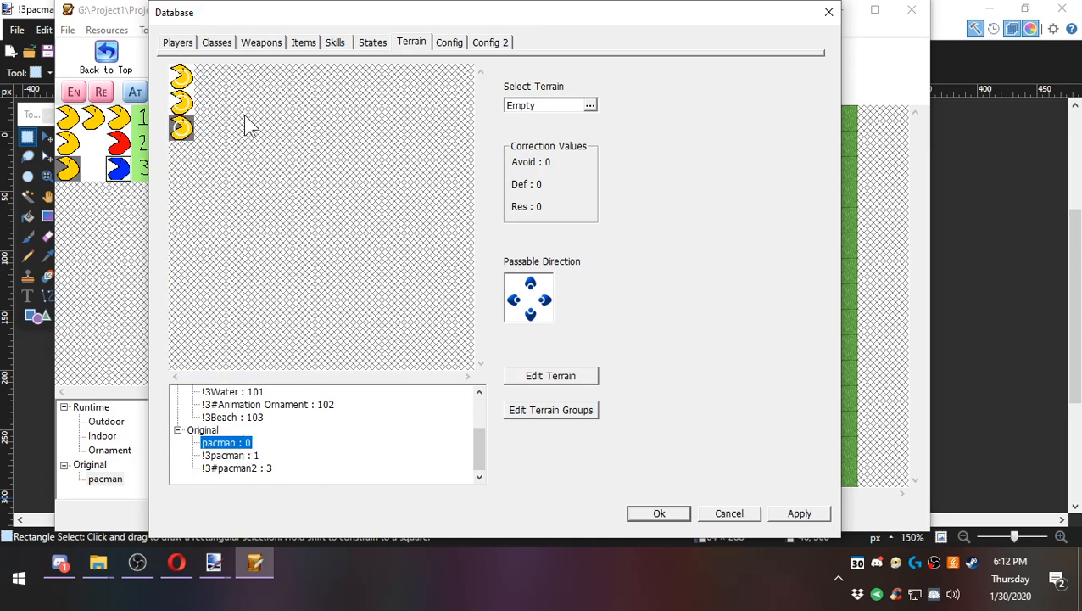
pyautogui.click(182, 127)
pyautogui.click(548, 107)
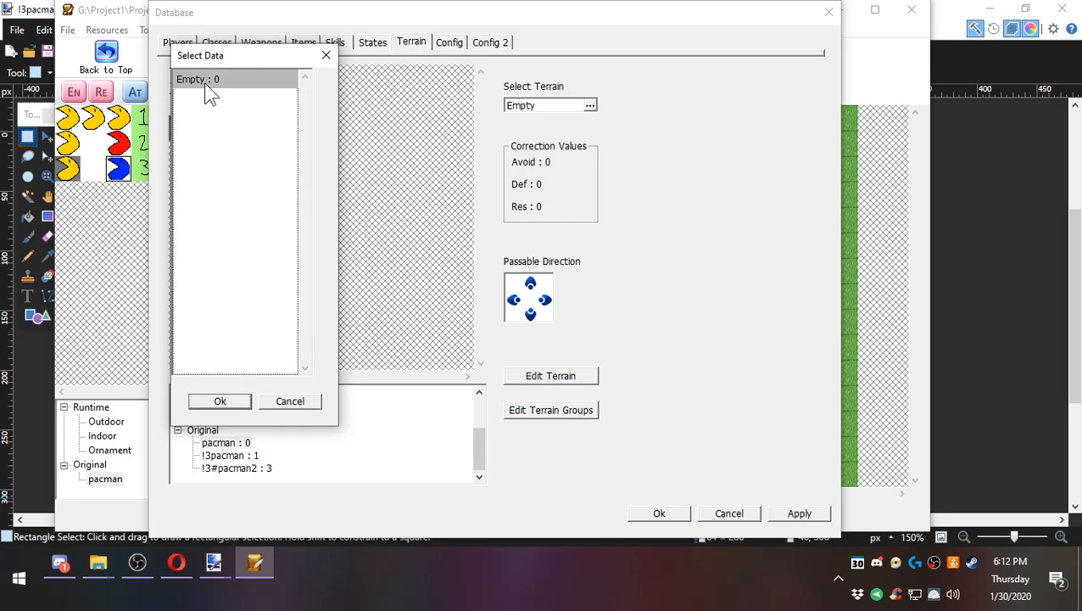
pyautogui.doubleClick(206, 84)
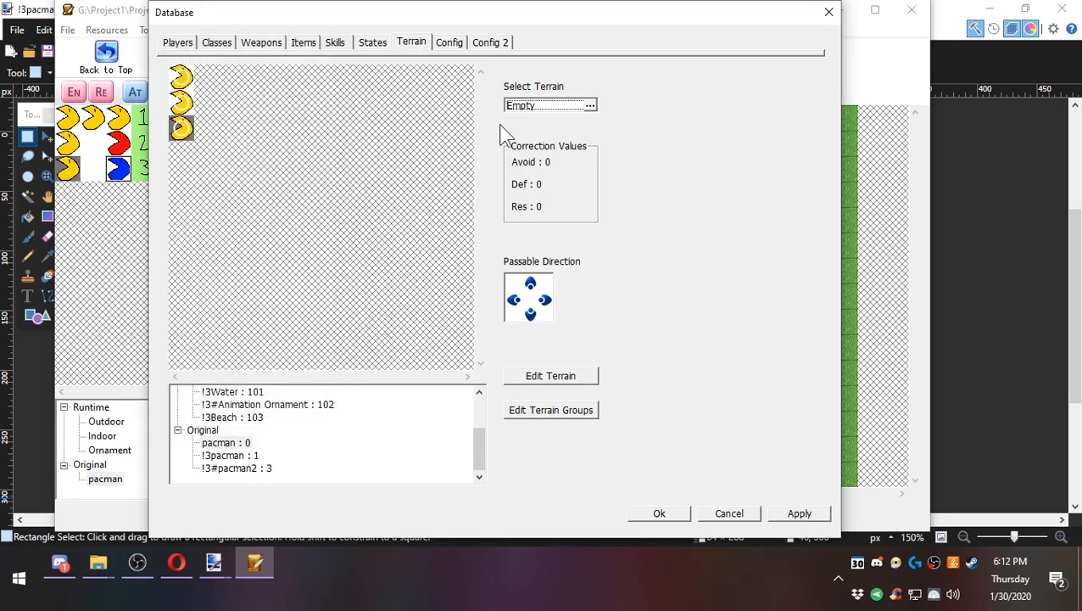
pyautogui.click(543, 377)
pyautogui.doubleClick(377, 109)
pyautogui.write('Pac Man')
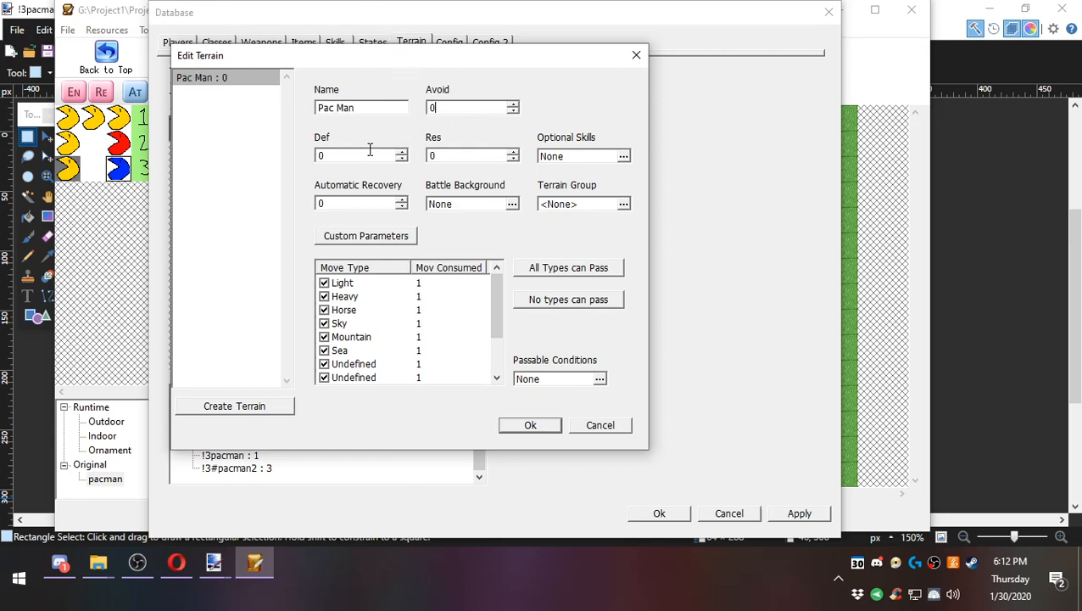
# Give the Pac Man terrain the Barrier optional skill.
pyautogui.click(464, 156)
pyautogui.doubleClick(480, 107)
pyautogui.doubleClick(430, 155)
pyautogui.click(578, 157)
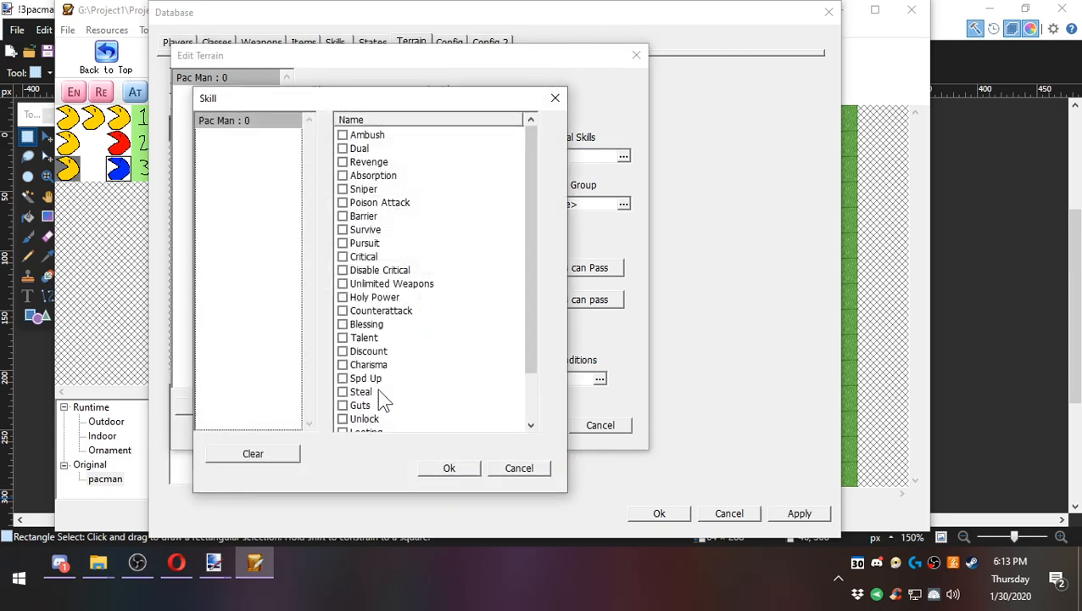
pyautogui.scroll(-1, 441, 339)
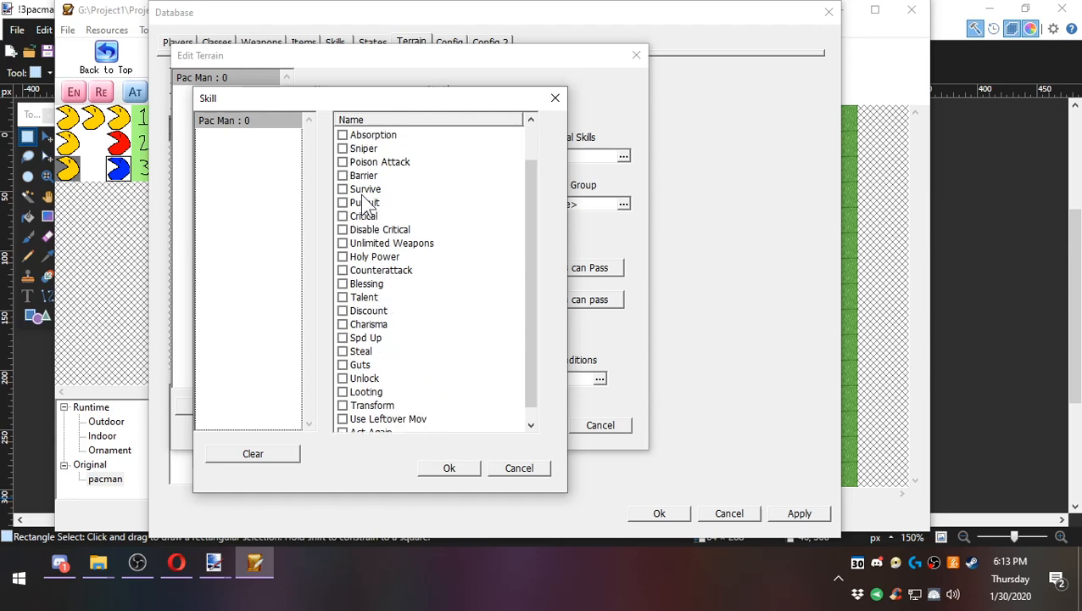
pyautogui.click(366, 203)
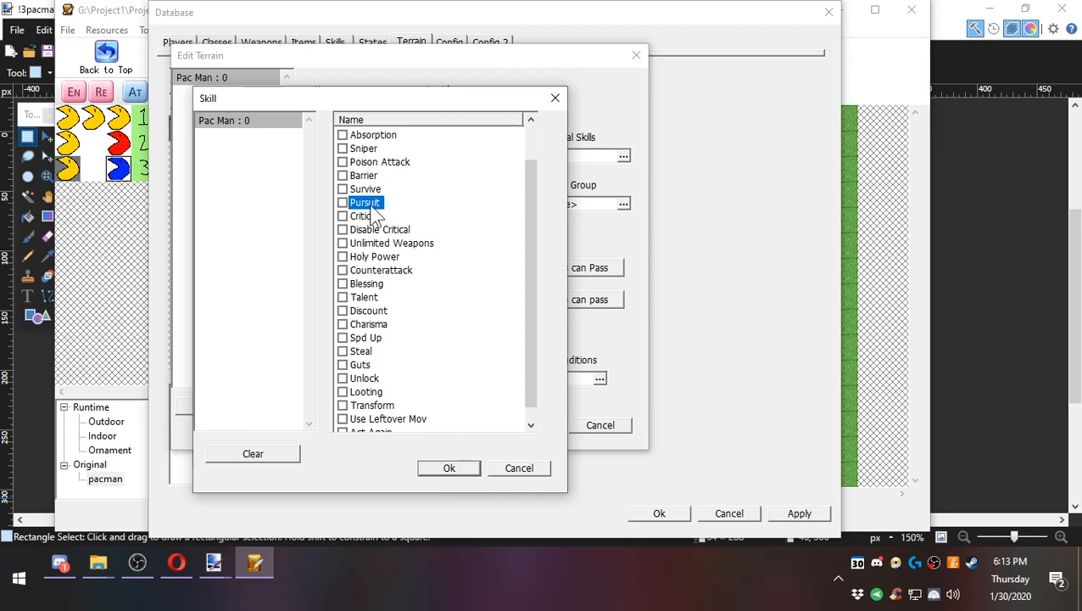
pyautogui.scroll(1, 431, 337)
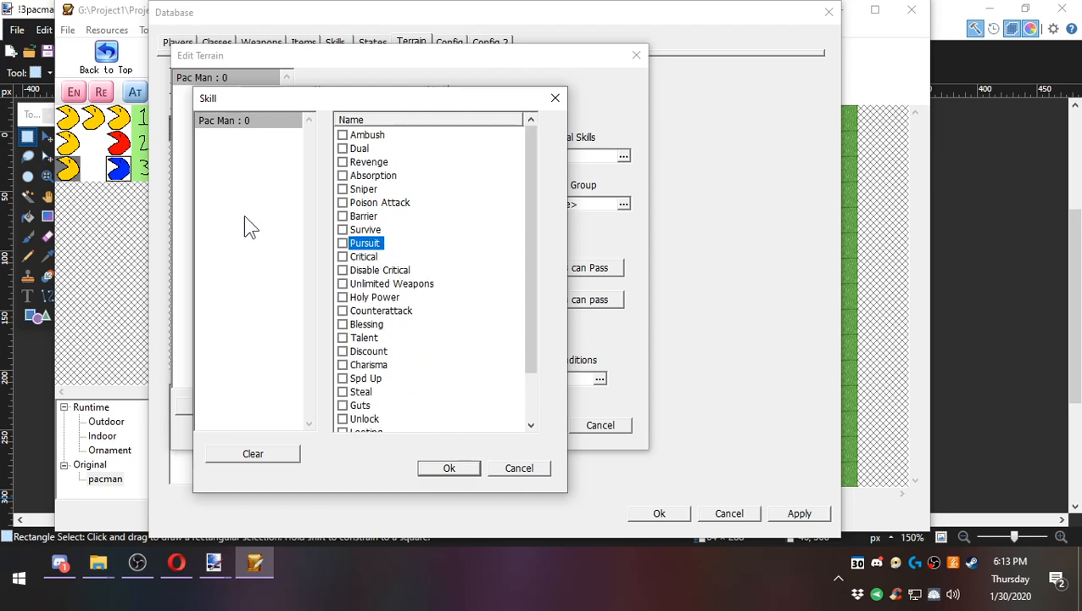
pyautogui.click(363, 217)
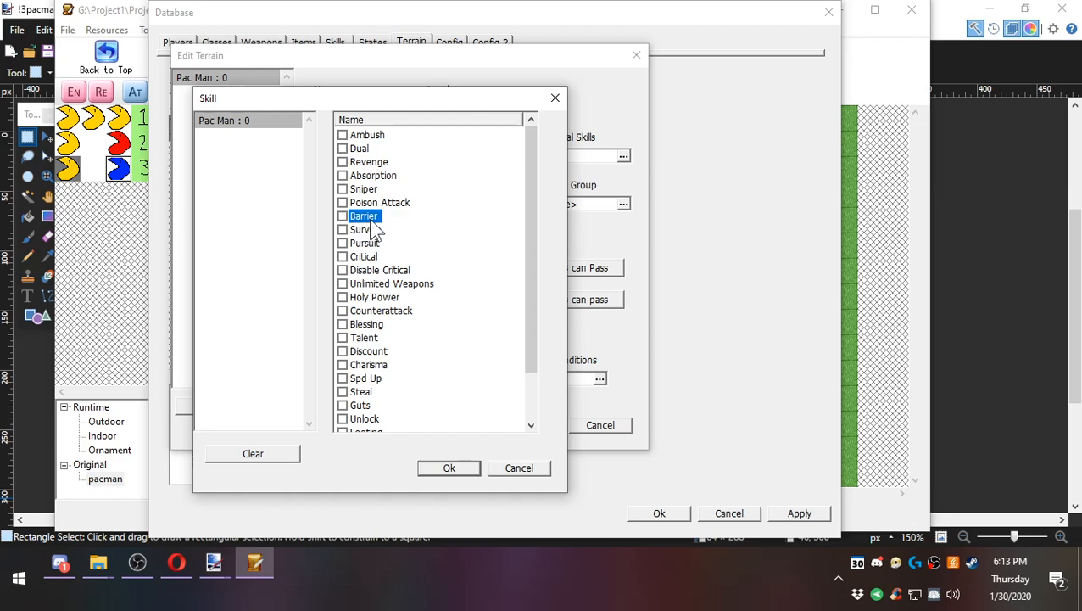
pyautogui.click(343, 216)
pyautogui.click(452, 467)
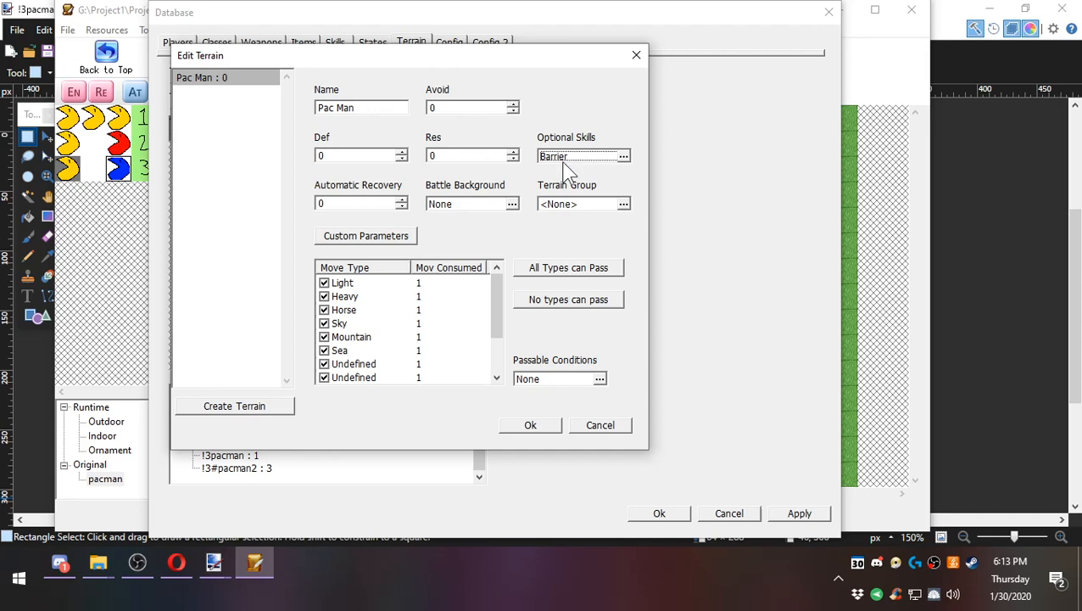
# Try -5 as the Pac Man terrain's Automatic Recovery and replace it with 5.
pyautogui.click(504, 159)
pyautogui.click(358, 199)
pyautogui.moveTo(303, 218); pyautogui.dragTo(31, 242)
pyautogui.write('-5')
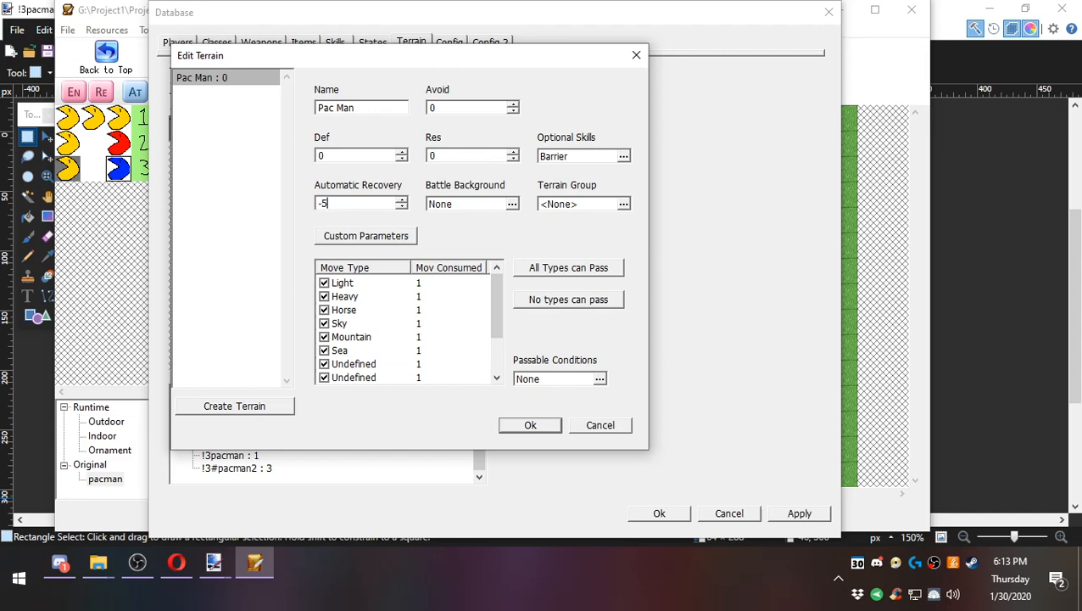
pyautogui.moveTo(370, 202); pyautogui.dragTo(109, 249)
pyautogui.write('5')
# Set the Pac Man terrain's battle background to Cave and keep its terrain group at None.
pyautogui.click(512, 203)
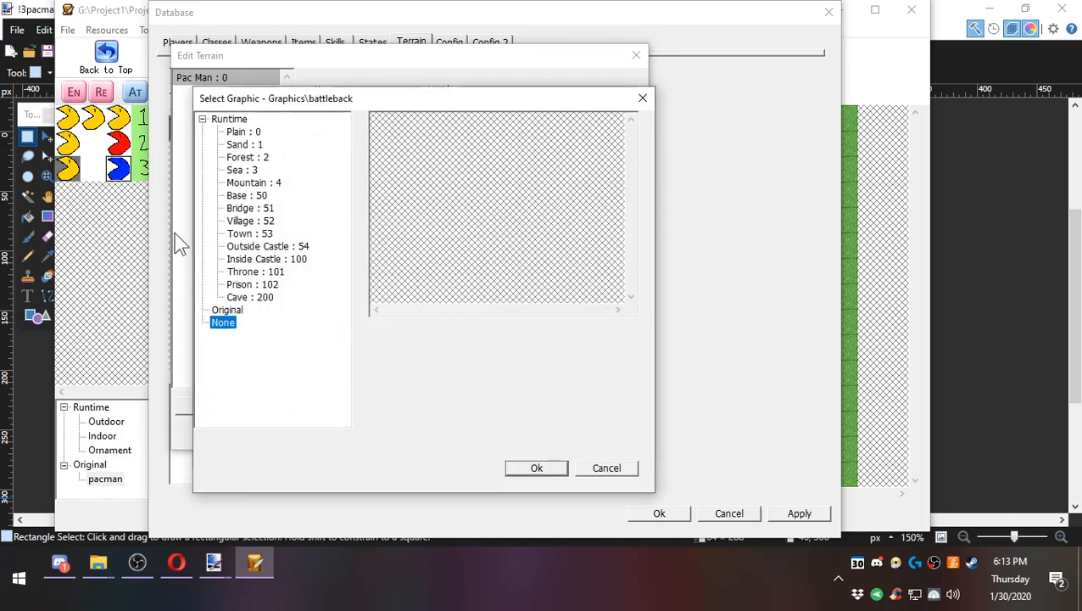
pyautogui.click(245, 301)
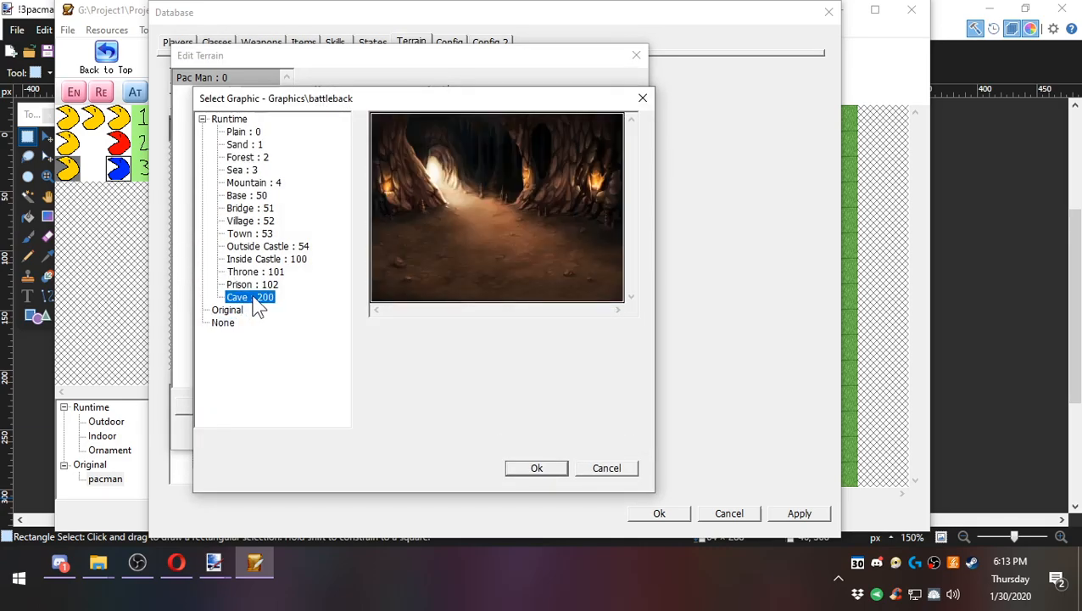
pyautogui.doubleClick(251, 299)
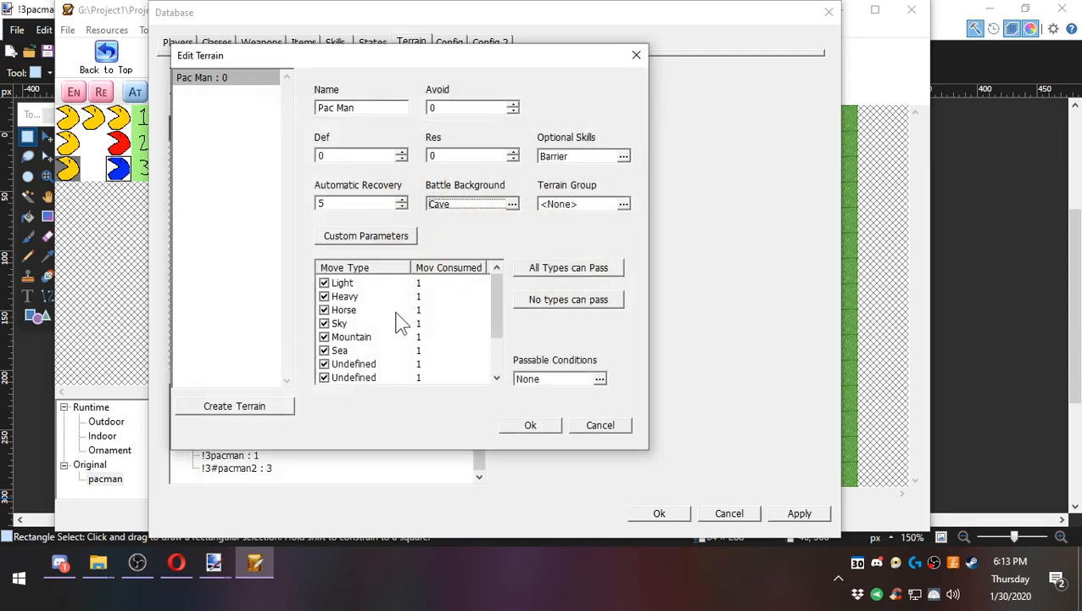
pyautogui.click(563, 208)
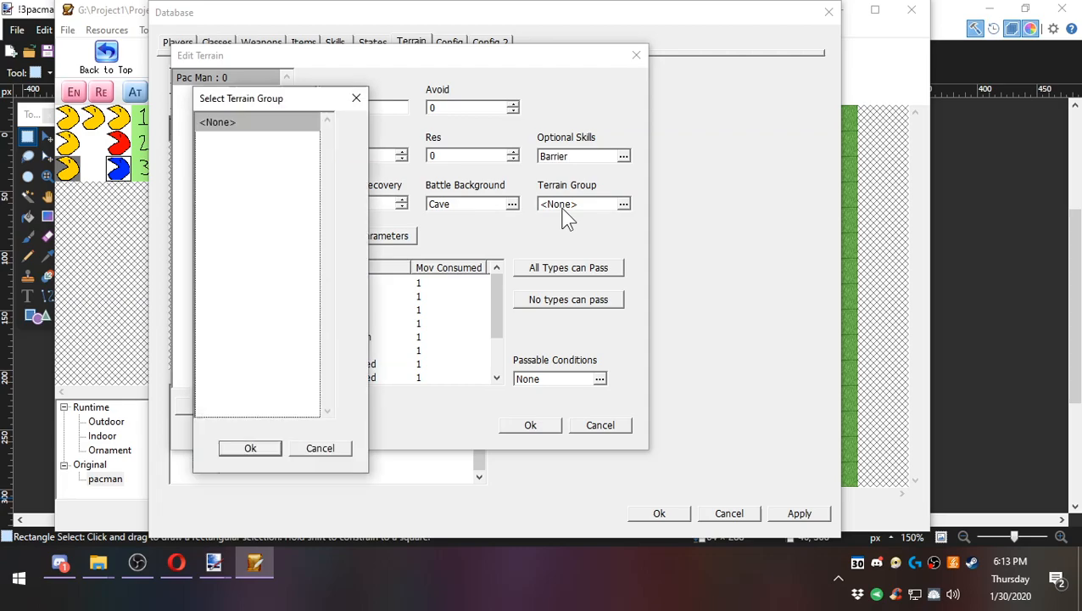
pyautogui.click(246, 449)
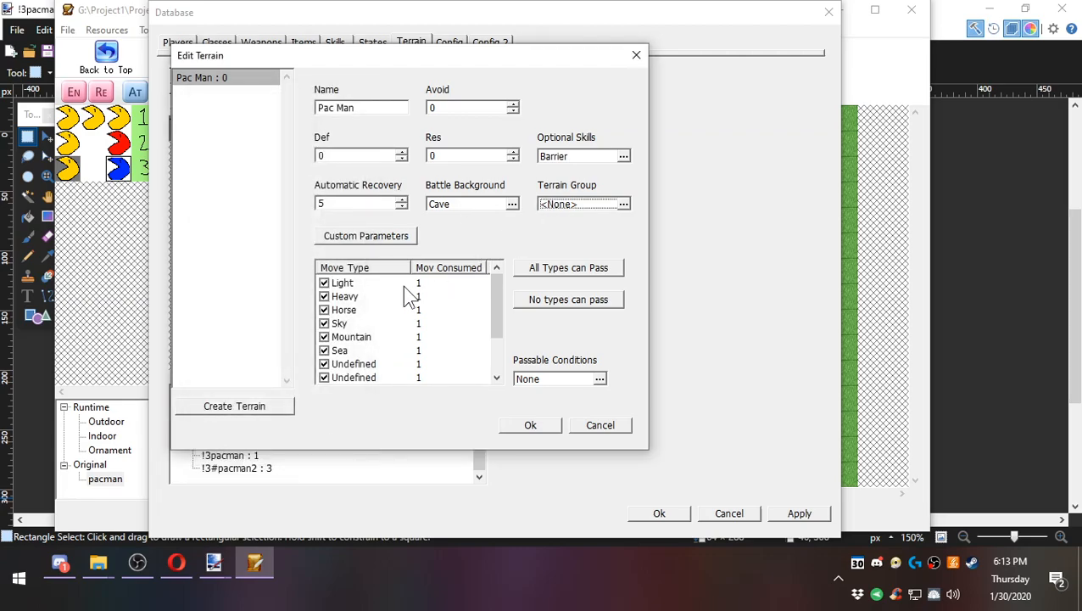
# Set the Pac Man terrain's movement consumption to 5 for Horse and 2 for Light.
pyautogui.click(354, 297)
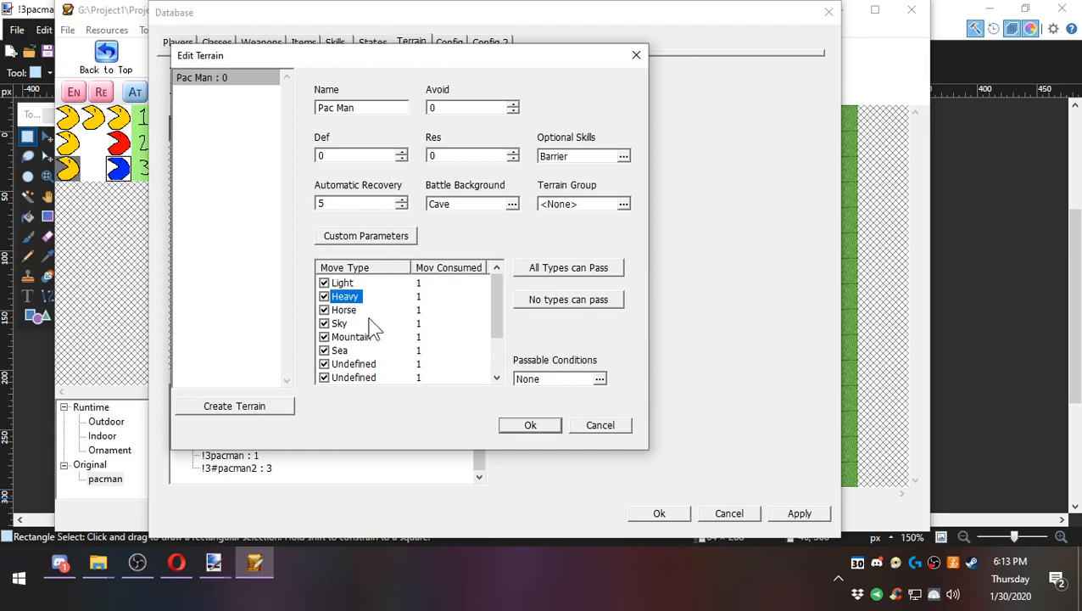
pyautogui.scroll(-1, 374, 326)
pyautogui.scroll(1, 359, 380)
pyautogui.click(346, 283)
pyautogui.click(351, 311)
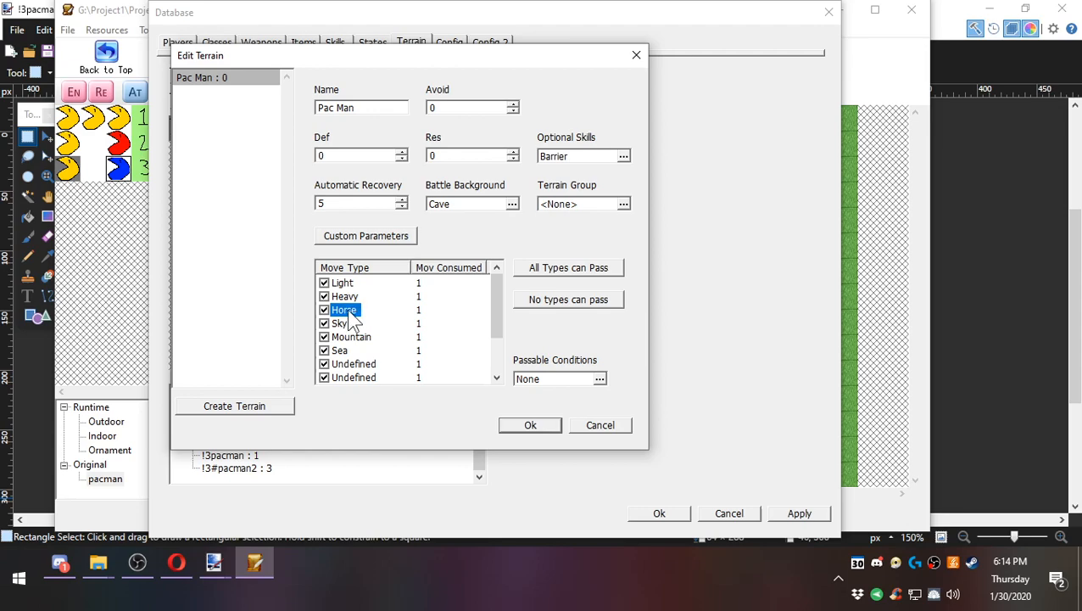
pyautogui.click(325, 310)
pyautogui.click(420, 311)
pyautogui.write('5')
pyautogui.click(420, 282)
pyautogui.click(427, 299)
pyautogui.click(418, 285)
pyautogui.press('Return')
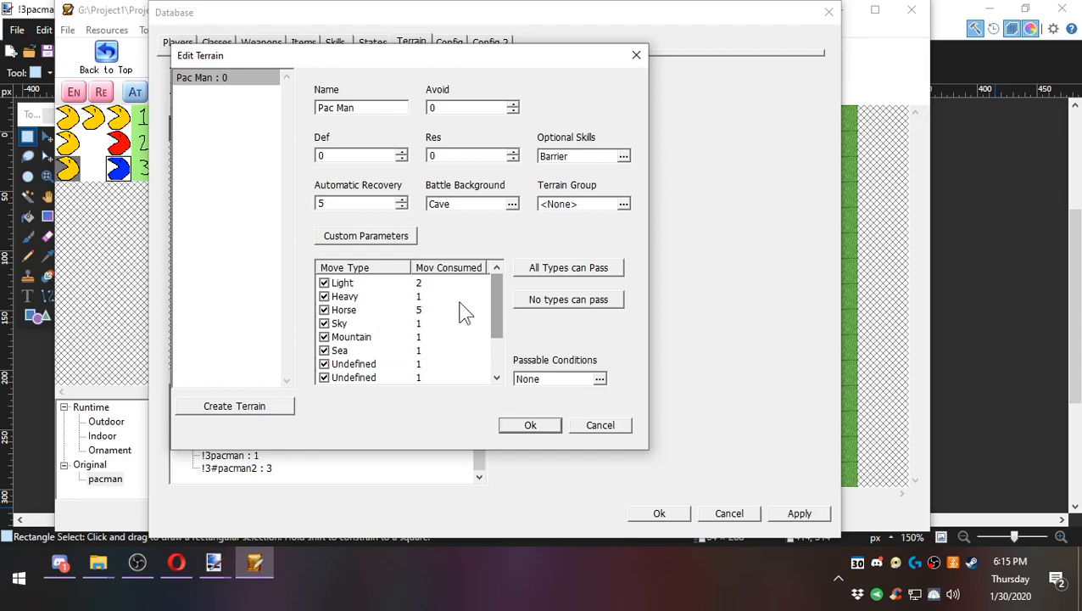
# Try blocking all move types, reset the Light and Horse movement consumption to 1, and make the terrain passable for all types.
pyautogui.click(560, 272)
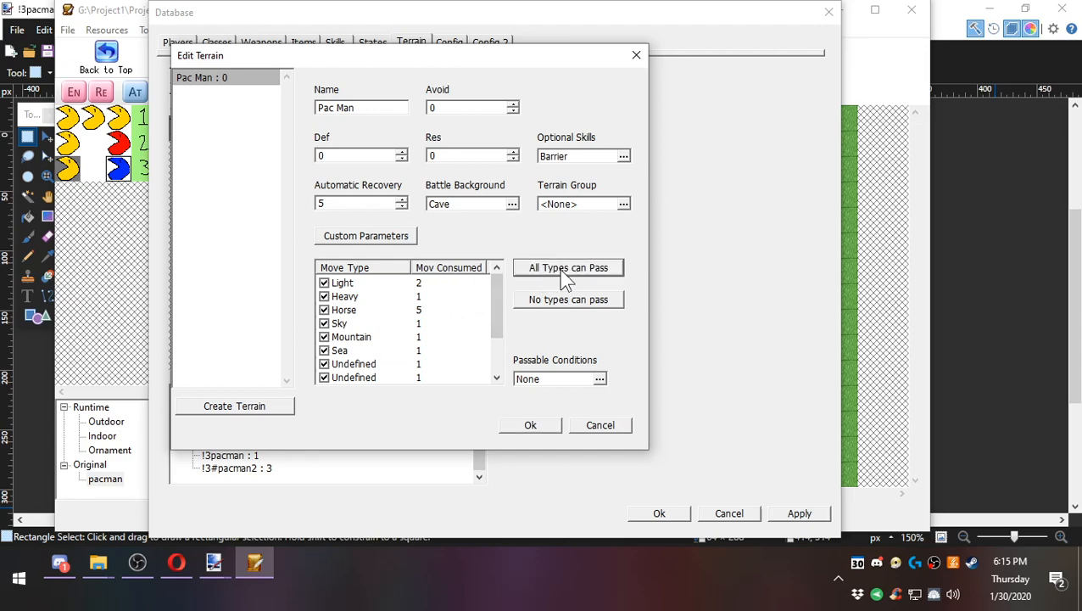
pyautogui.click(558, 299)
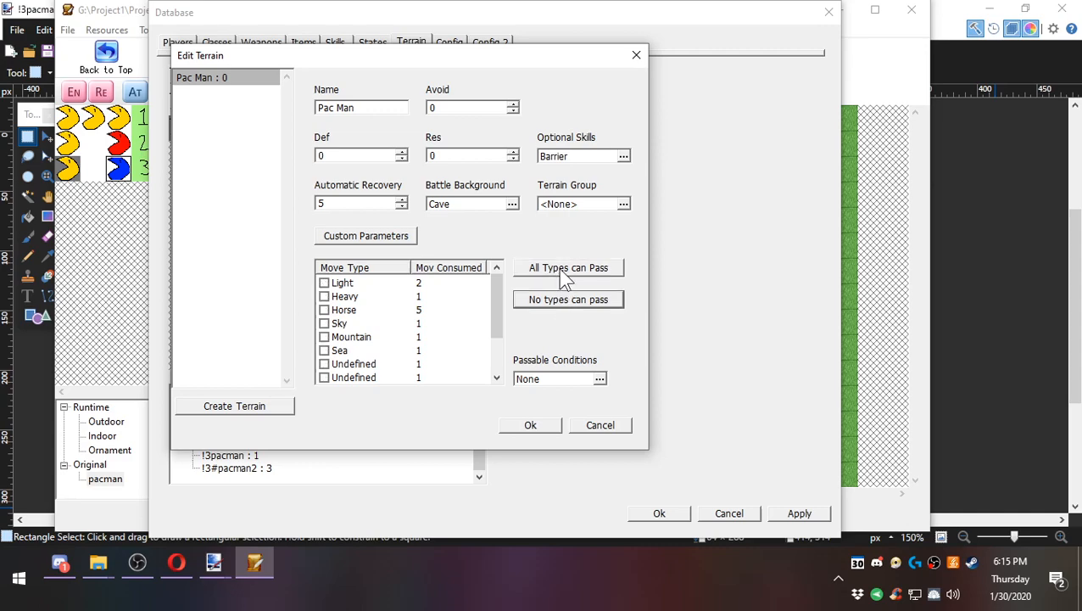
pyautogui.click(422, 281)
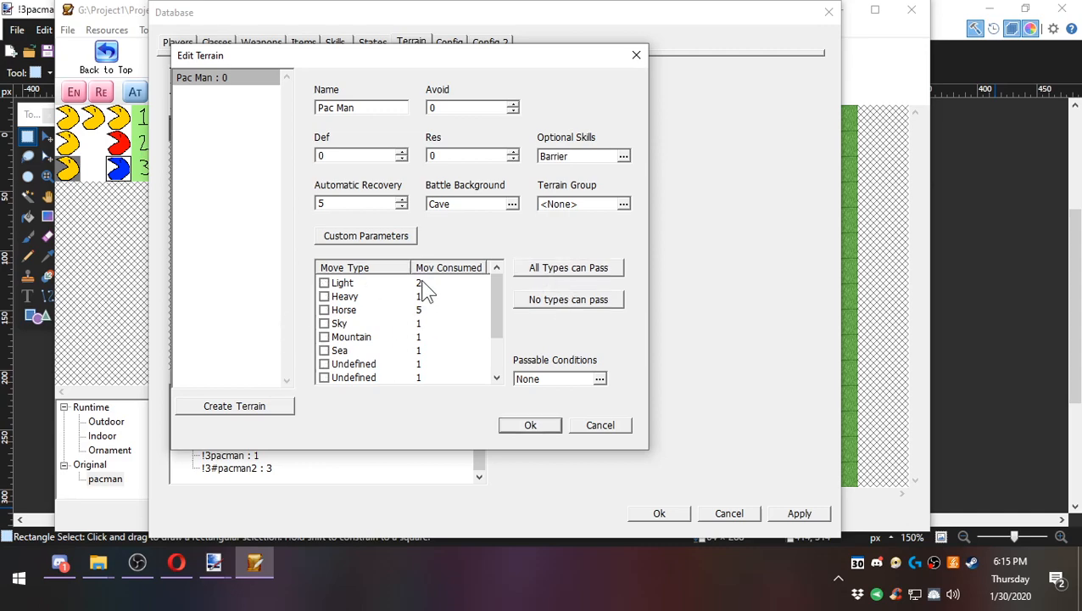
pyautogui.doubleClick(419, 283)
pyautogui.write('1')
pyautogui.click(422, 312)
pyautogui.doubleClick(421, 312)
pyautogui.write('1')
pyautogui.press('Return')
pyautogui.click(582, 268)
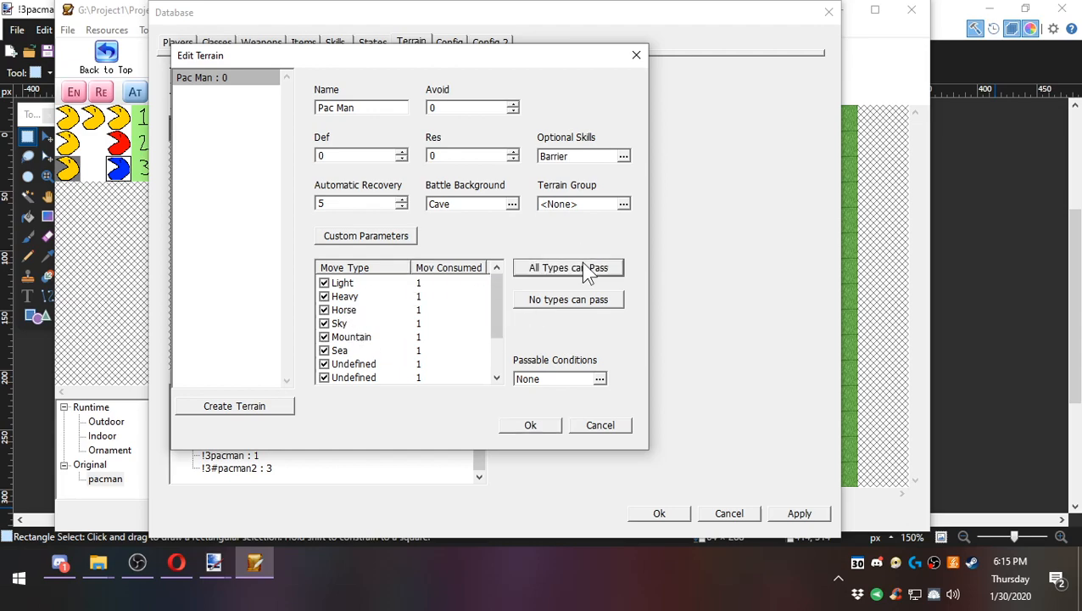
# Set the Pac Man terrain's passable condition to the Cure Leaf item and save the database changes.
pyautogui.doubleClick(553, 381)
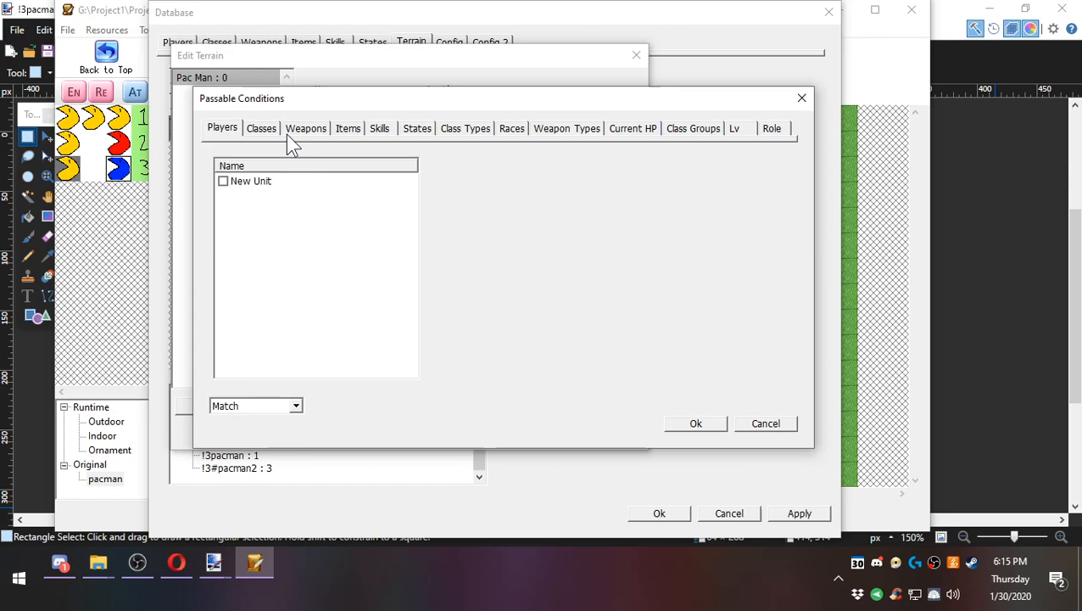
pyautogui.moveTo(367, 106); pyautogui.dragTo(464, 159)
pyautogui.click(448, 181)
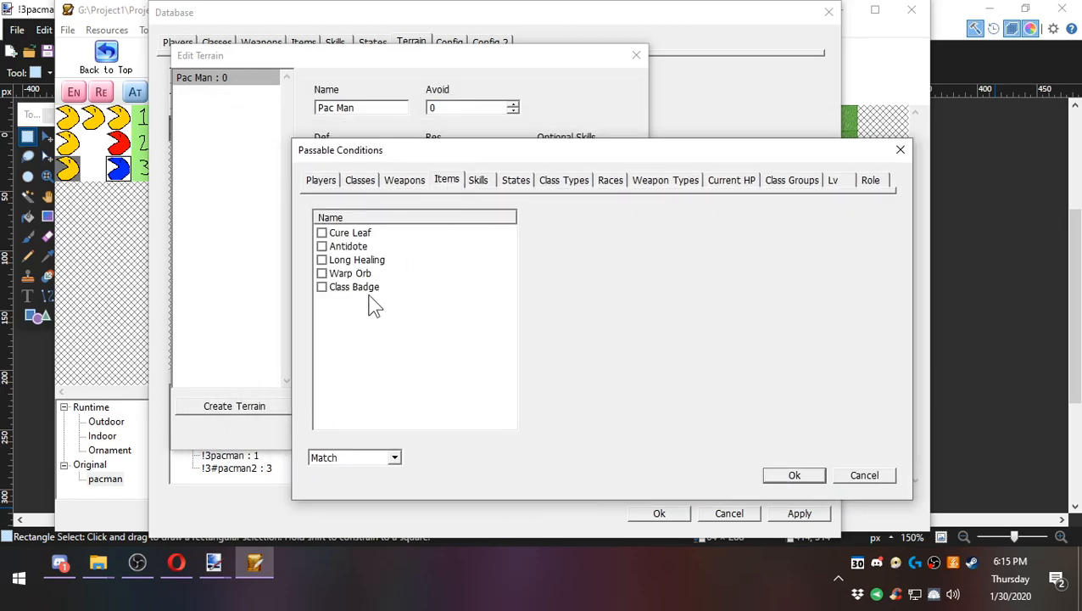
pyautogui.click(333, 234)
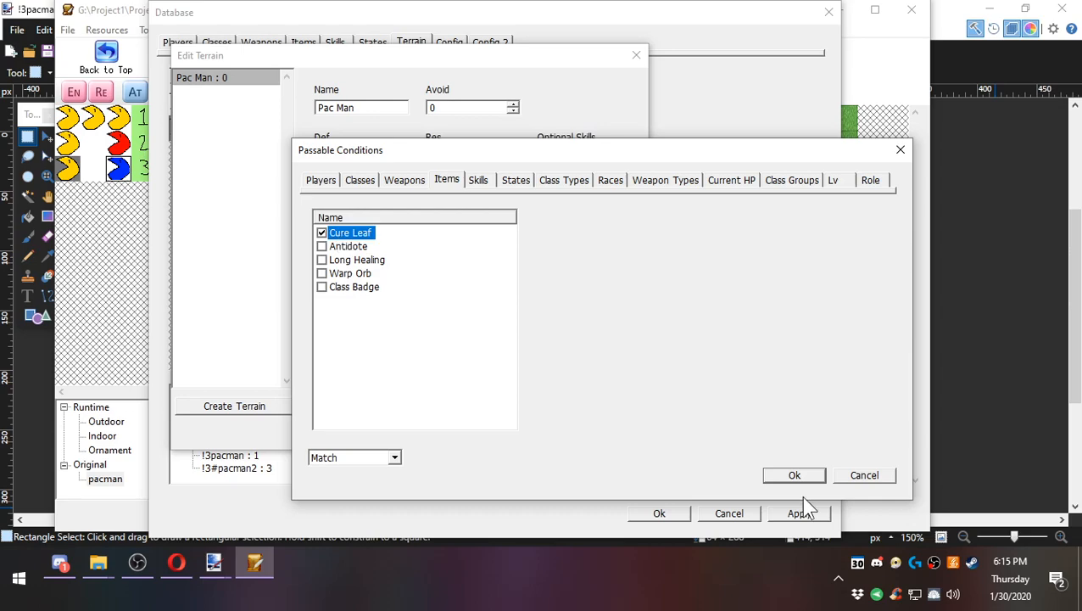
pyautogui.click(795, 475)
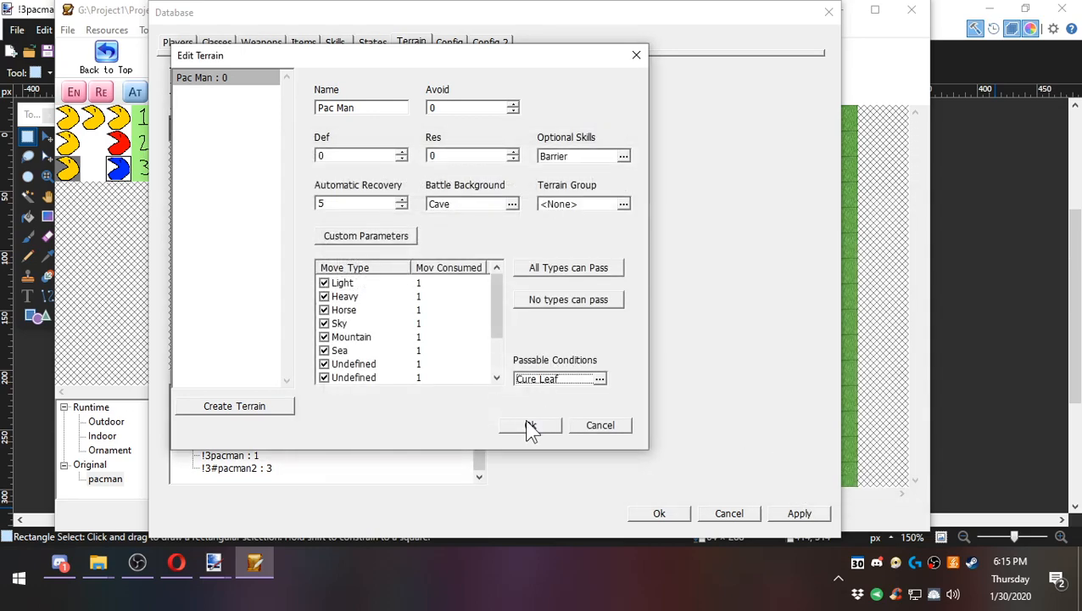
pyautogui.click(527, 423)
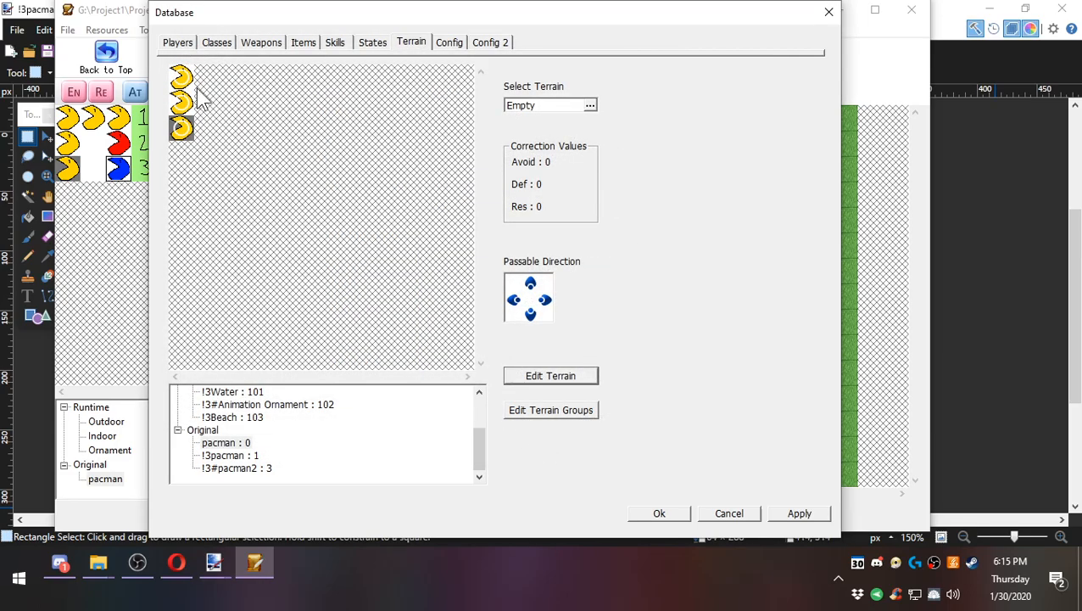
pyautogui.click(653, 513)
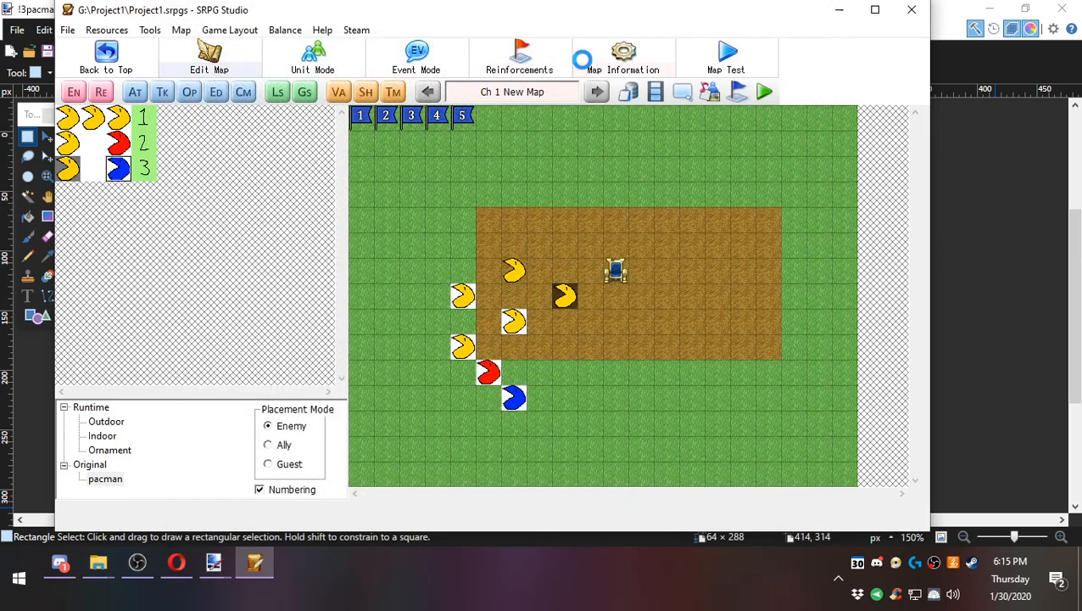
# Give the map's test member a Cure Leaf in the second item slot and save the map information.
pyautogui.click(585, 55)
pyautogui.doubleClick(225, 300)
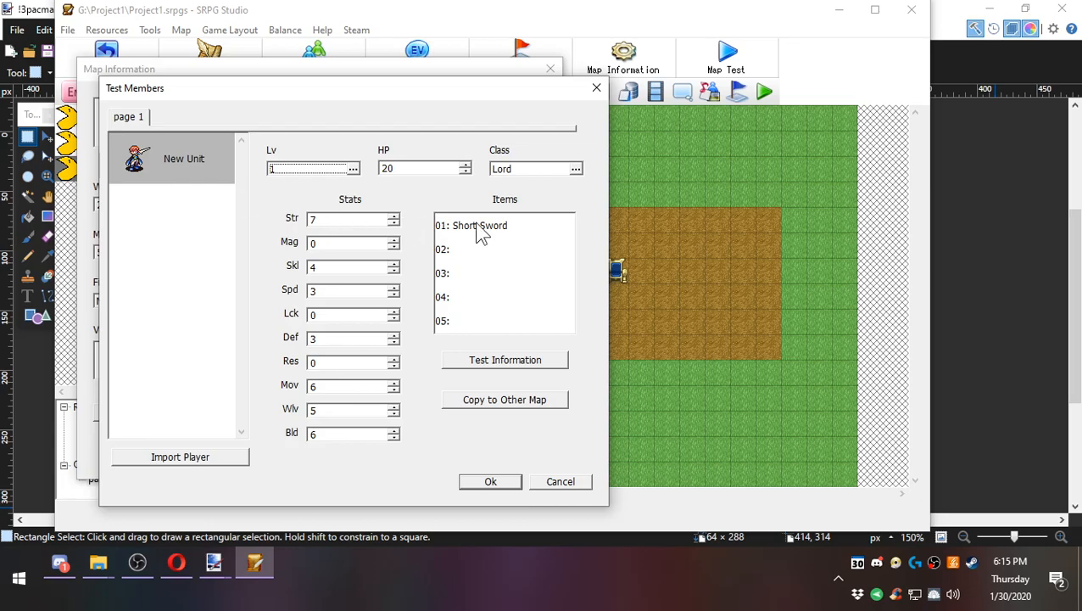
pyautogui.doubleClick(462, 251)
pyautogui.click(338, 295)
pyautogui.doubleClick(196, 160)
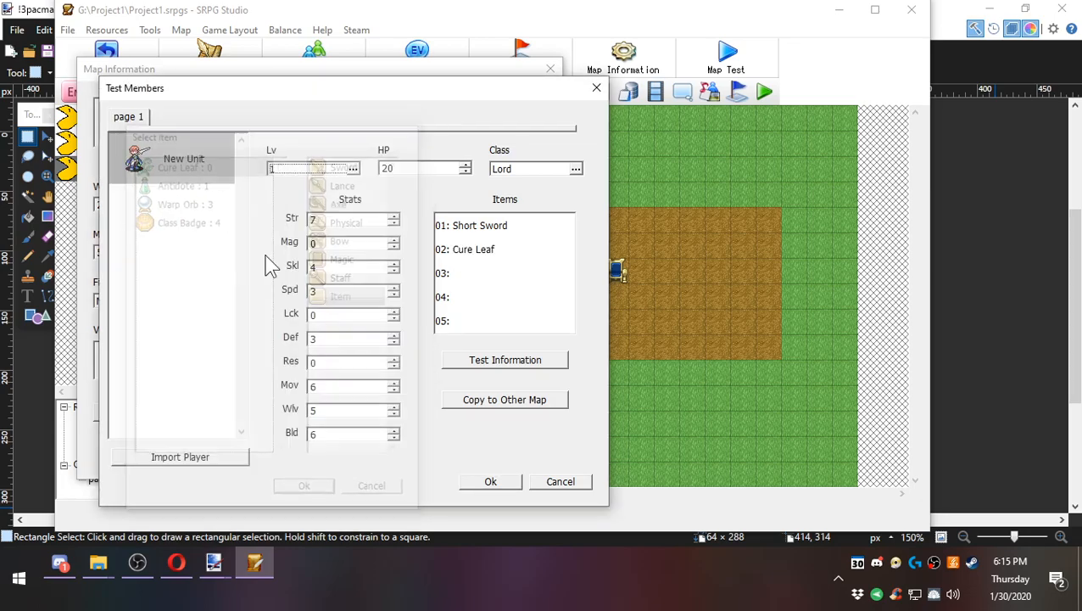
pyautogui.click(508, 486)
pyautogui.click(429, 459)
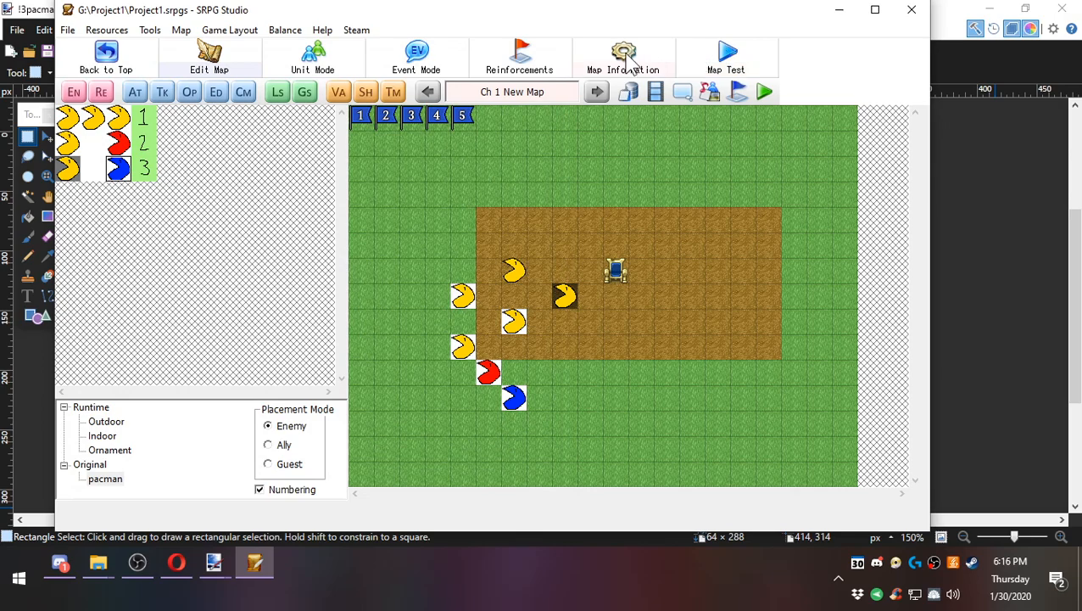
# Move player starting position 1 onto the sand between the Pac Man tiles and test the unit's movement range in a map test.
pyautogui.click(726, 59)
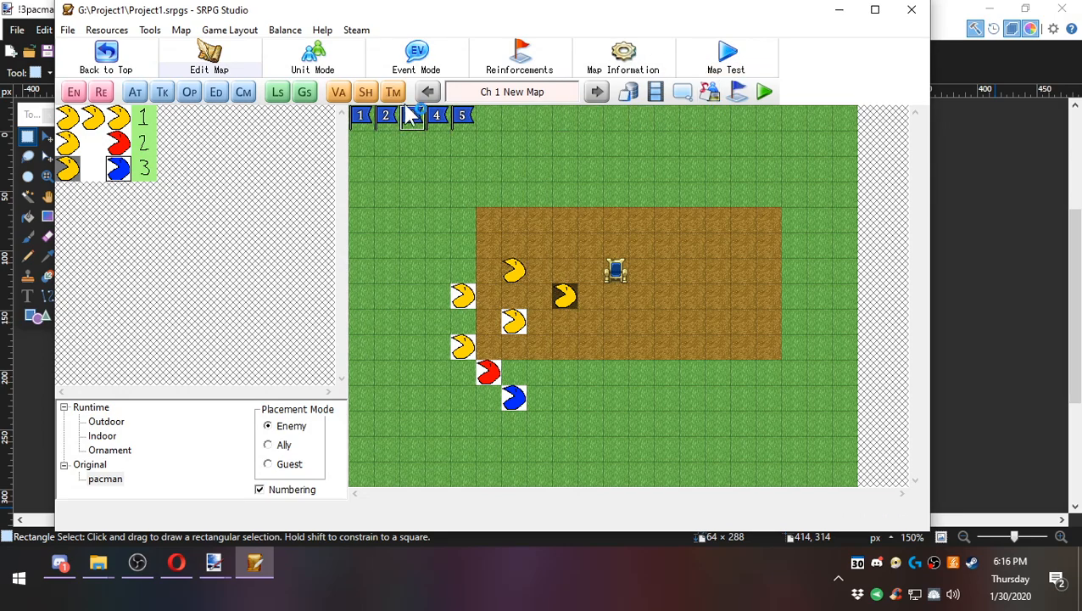
pyautogui.click(313, 63)
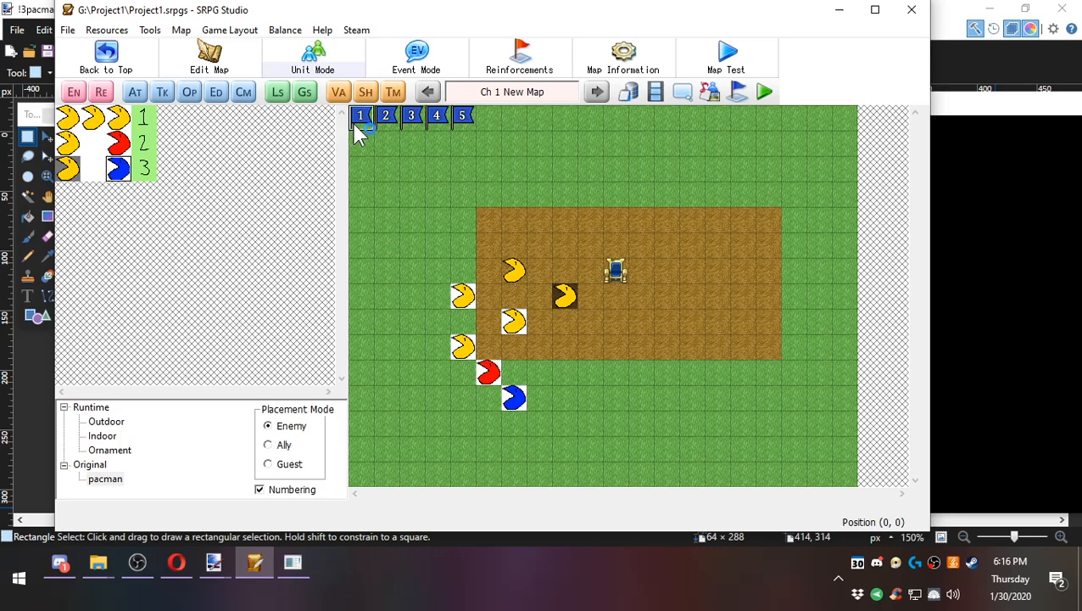
pyautogui.click(524, 305)
pyautogui.click(293, 562)
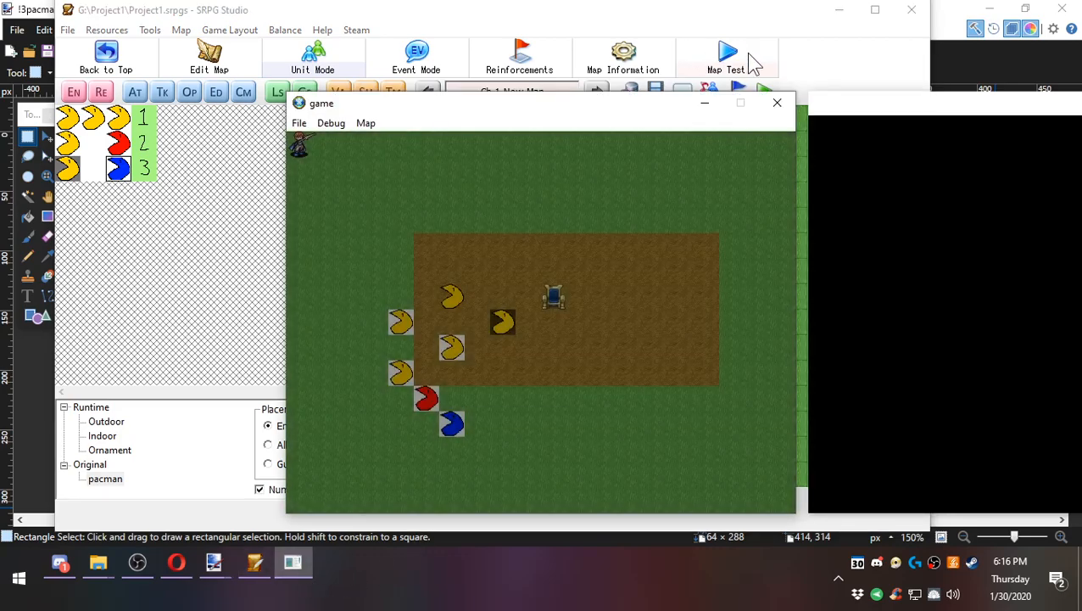
pyautogui.click(778, 102)
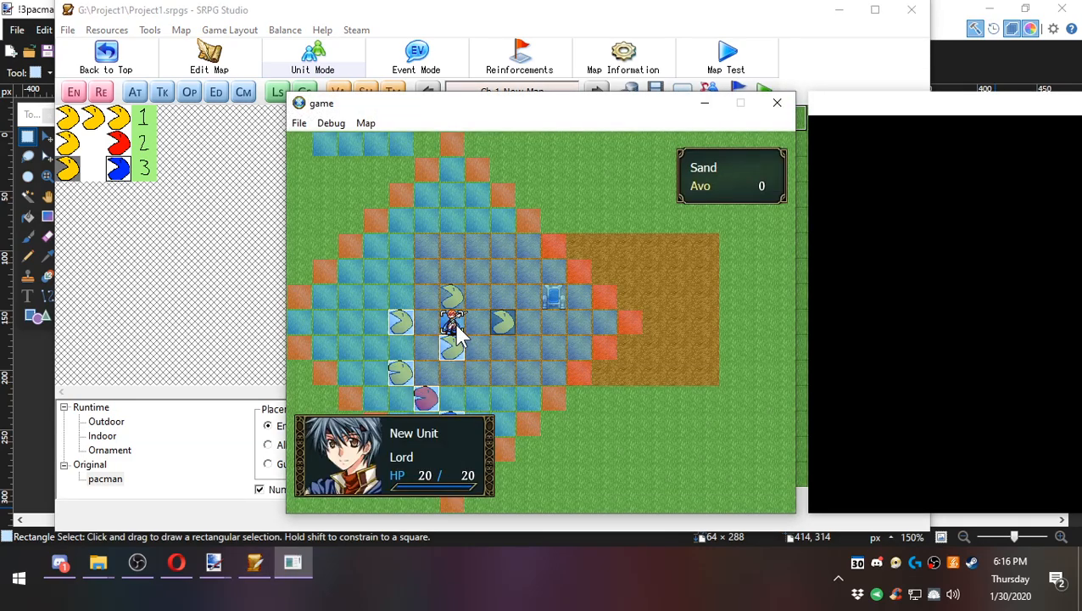
pyautogui.click(778, 103)
# Remove the Cure Leaf from the test member's items and save the map information.
pyautogui.click(624, 58)
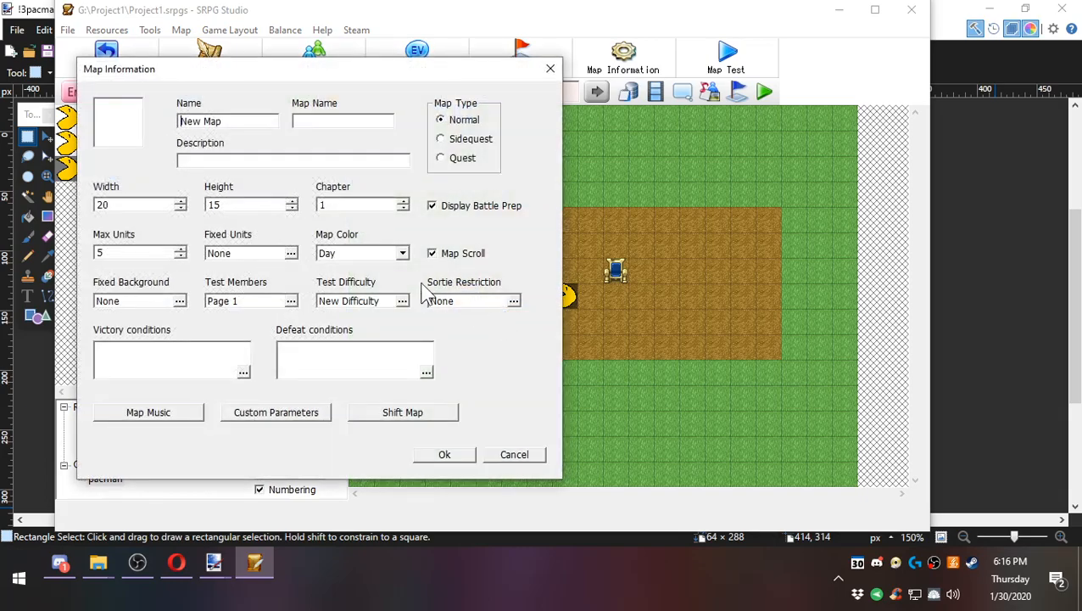
pyautogui.doubleClick(241, 258)
pyautogui.click(309, 343)
pyautogui.click(290, 301)
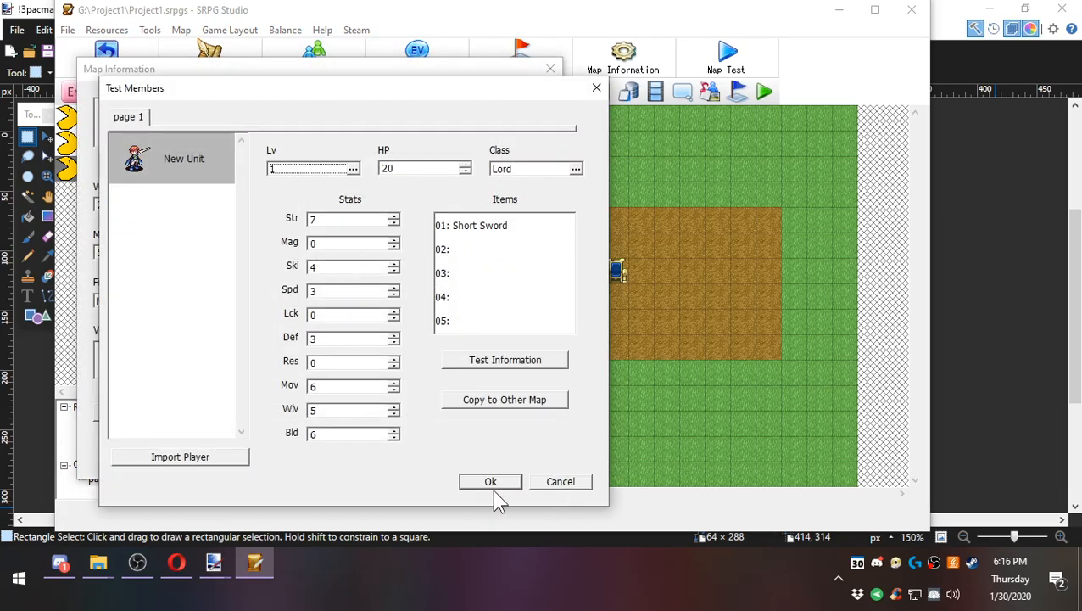
pyautogui.click(492, 482)
pyautogui.click(439, 457)
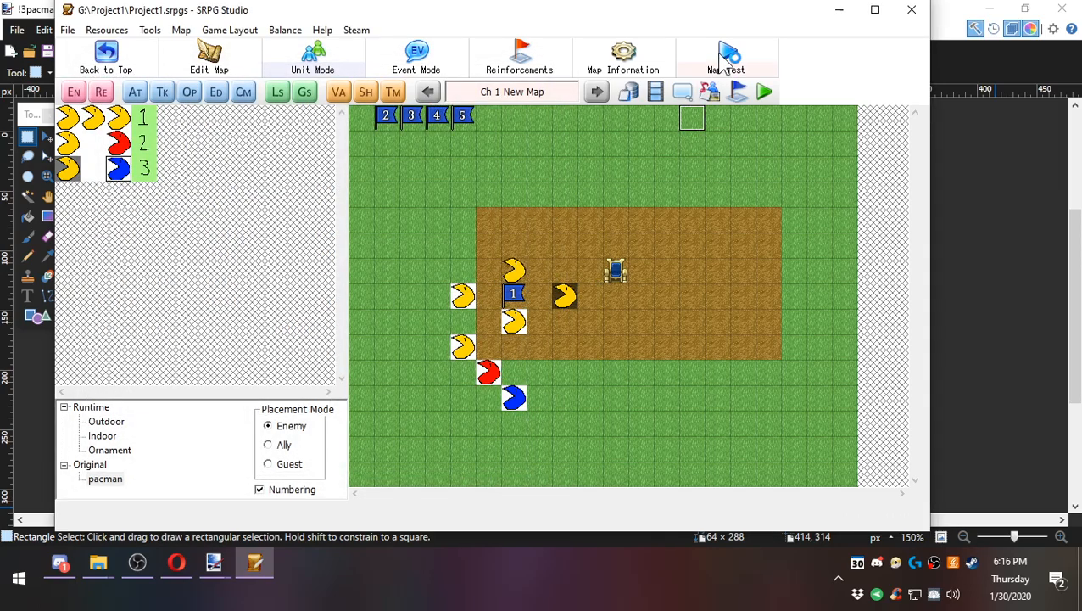
# Run a map test to examine the unit's movement range and item list without the Cure Leaf.
pyautogui.click(726, 61)
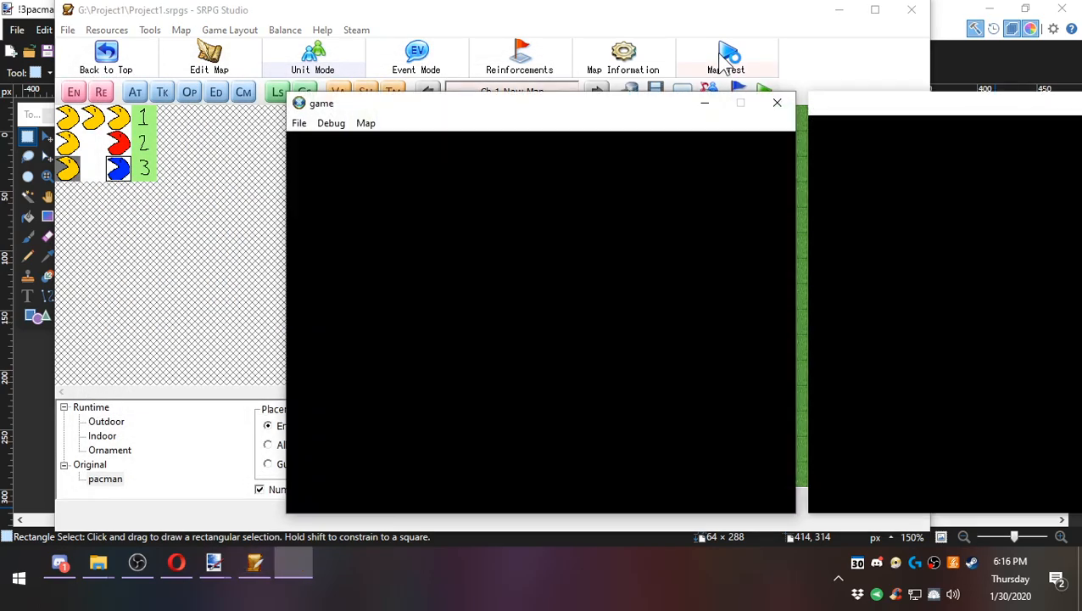
pyautogui.click(456, 324)
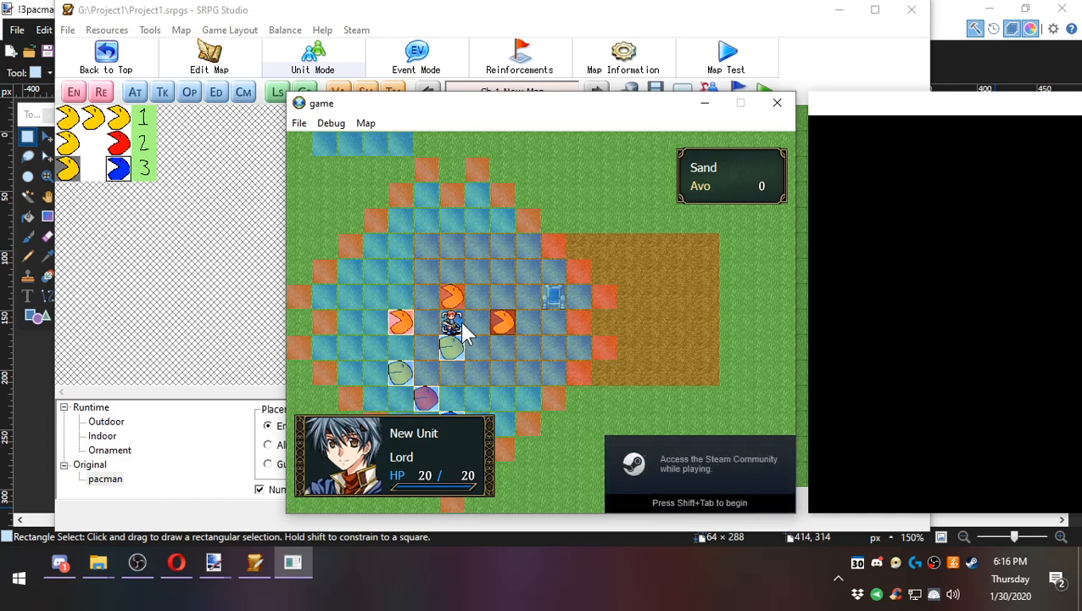
pyautogui.rightClick(456, 377)
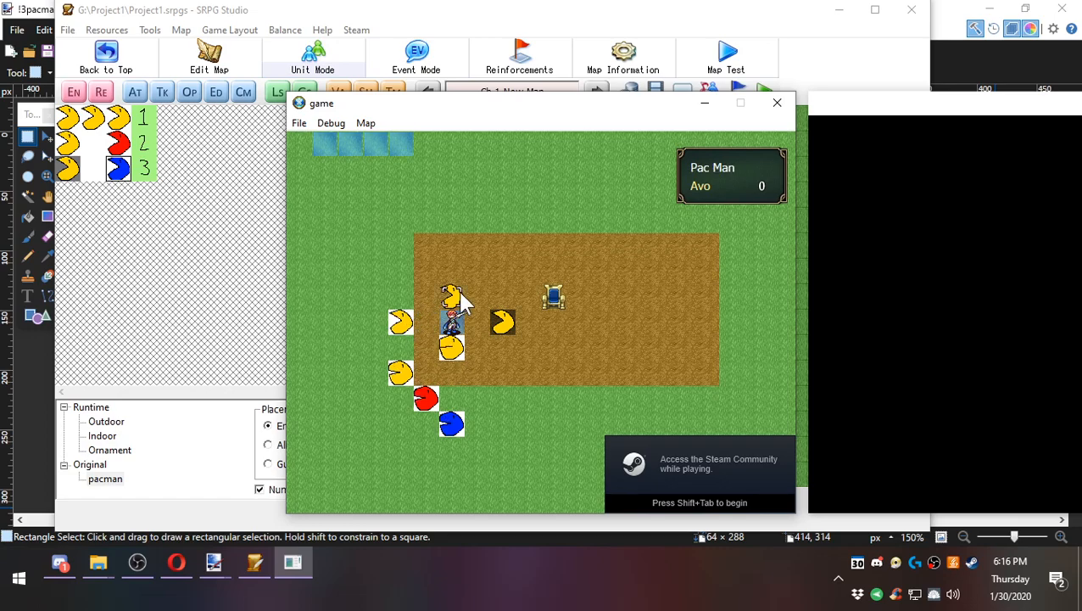
pyautogui.click(452, 323)
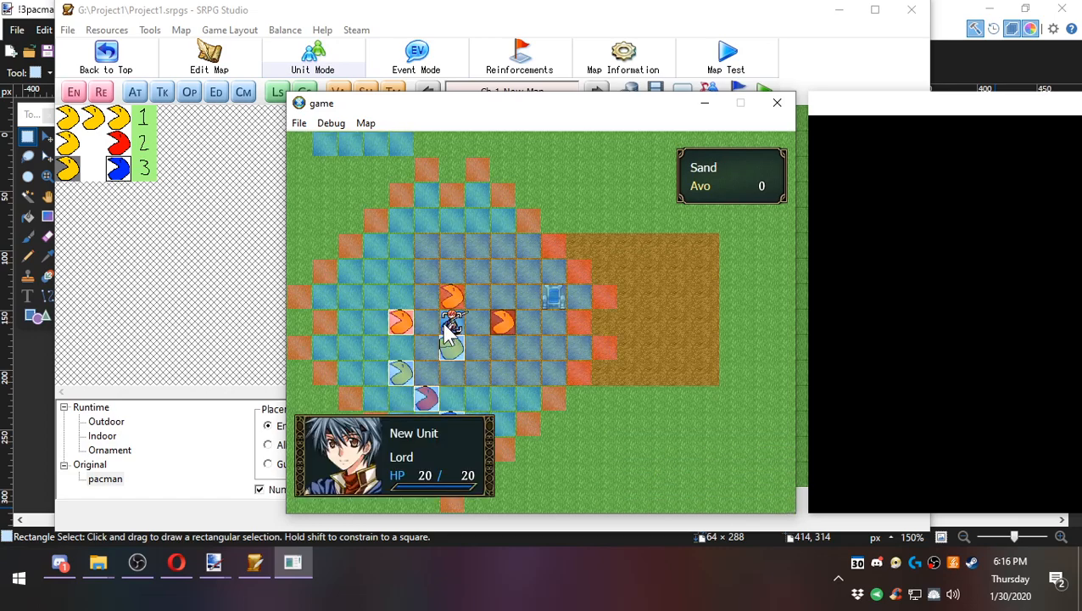
pyautogui.rightClick(445, 322)
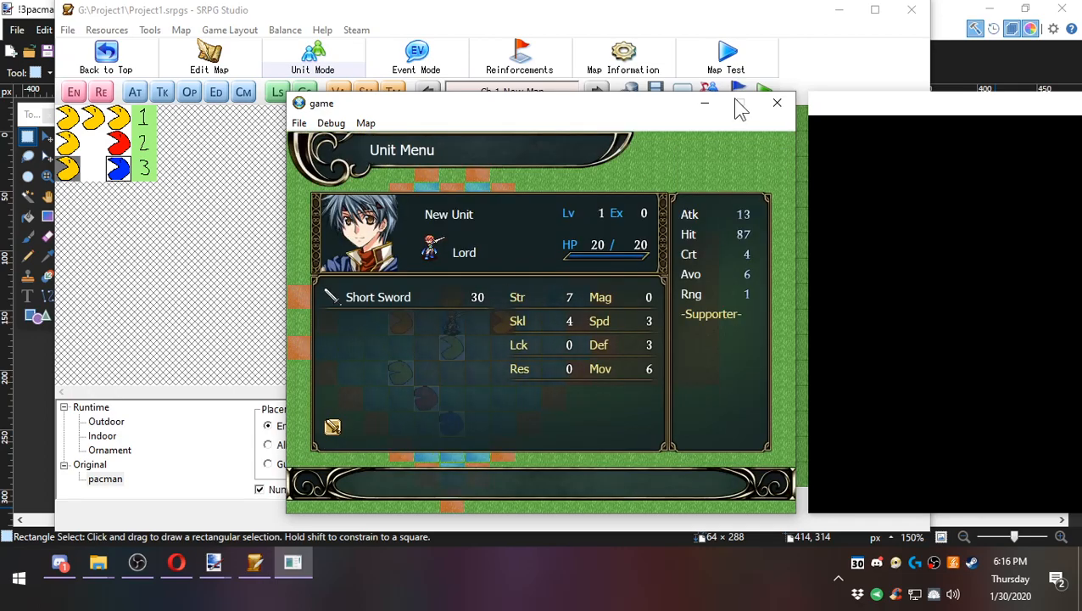
pyautogui.click(777, 103)
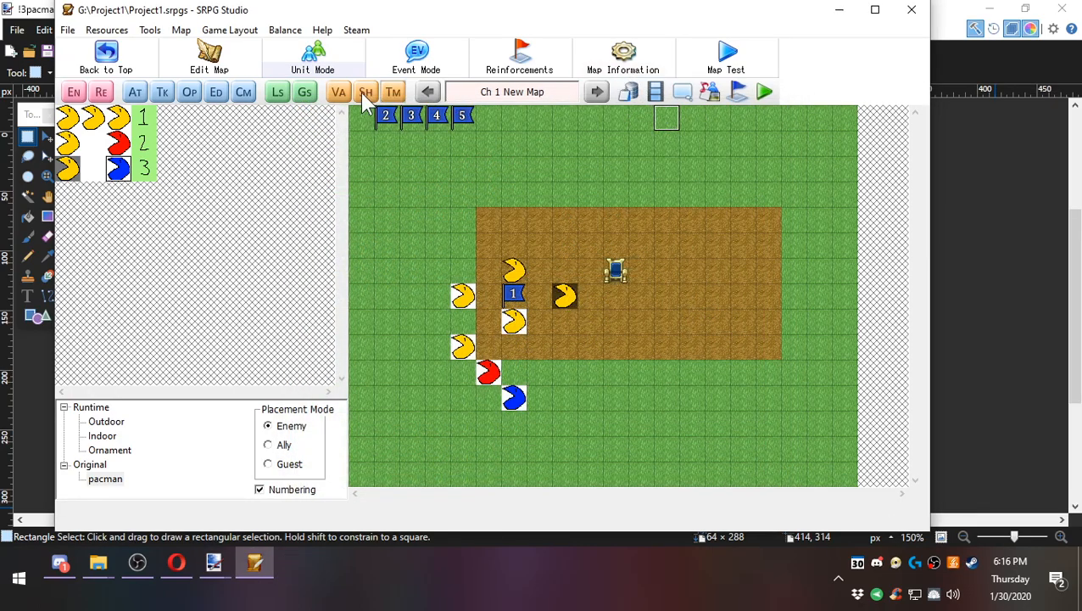
# Try blocking the right passable direction of the first Plain tile in the terrain database, and restore it.
pyautogui.click(635, 89)
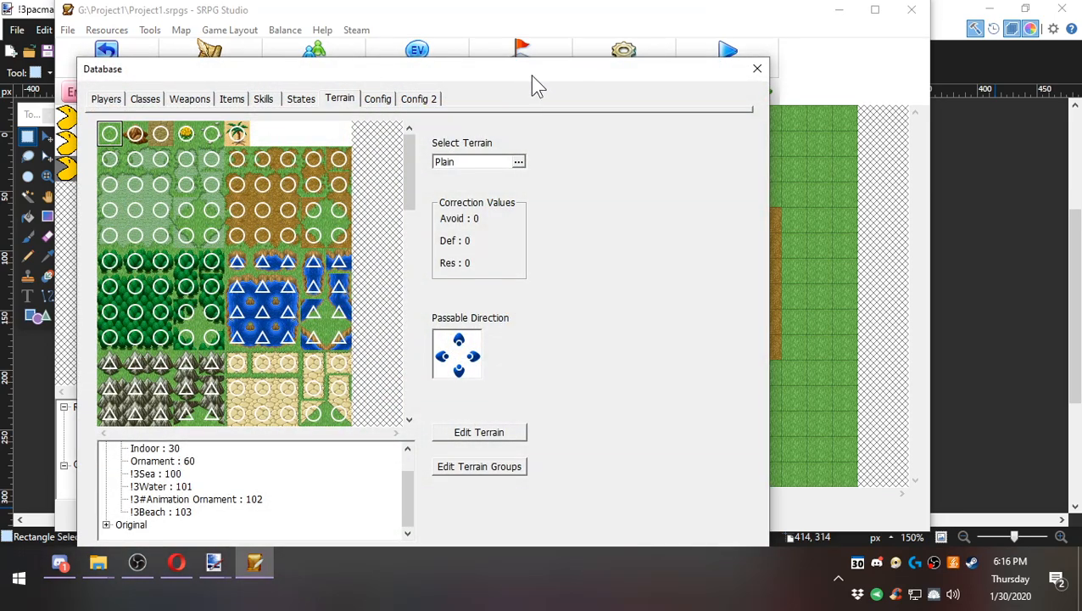
pyautogui.moveTo(530, 76); pyautogui.dragTo(665, 34)
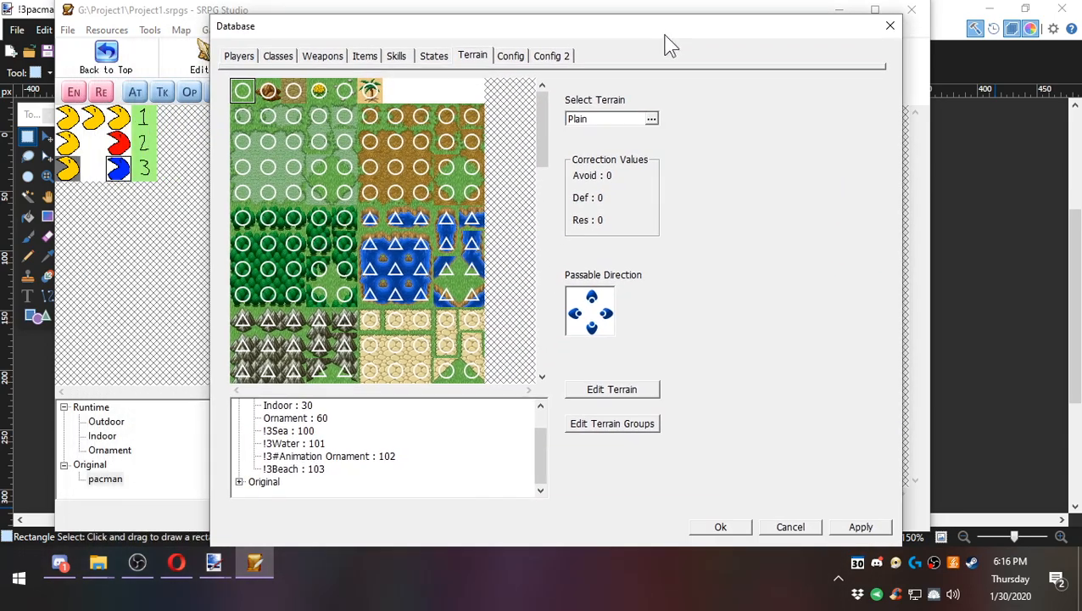
pyautogui.click(606, 316)
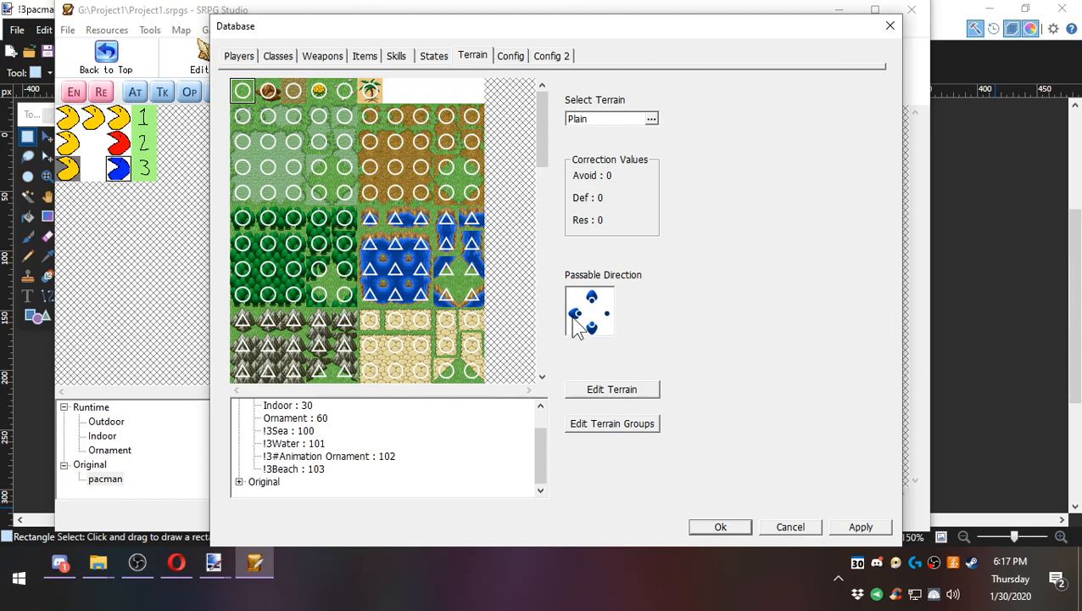
pyautogui.click(607, 313)
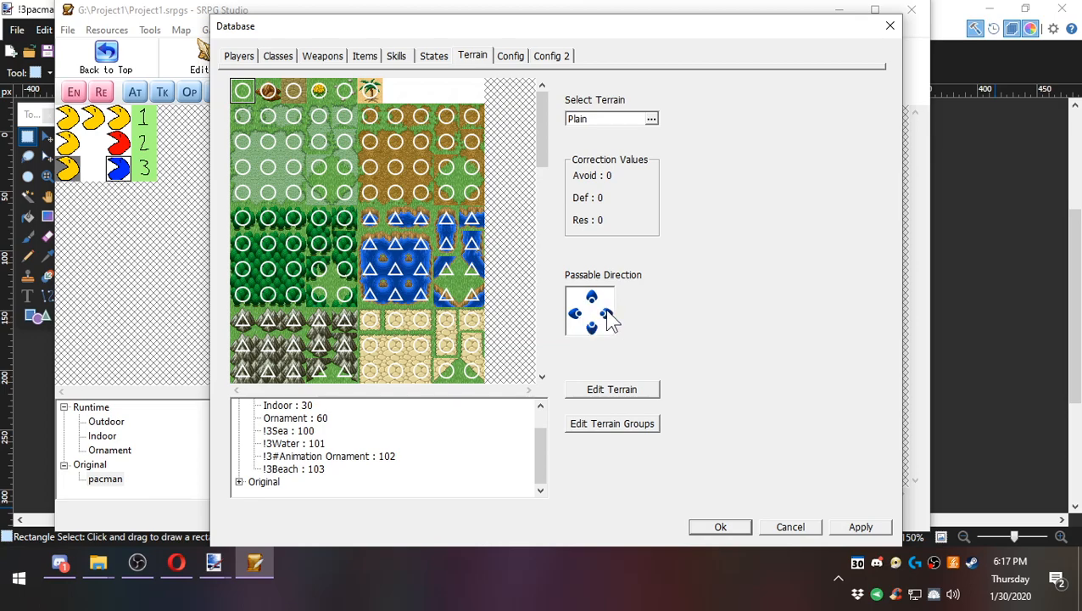
# Block the right passable direction on the first tile of the original pacman set and save the database.
pyautogui.click(240, 482)
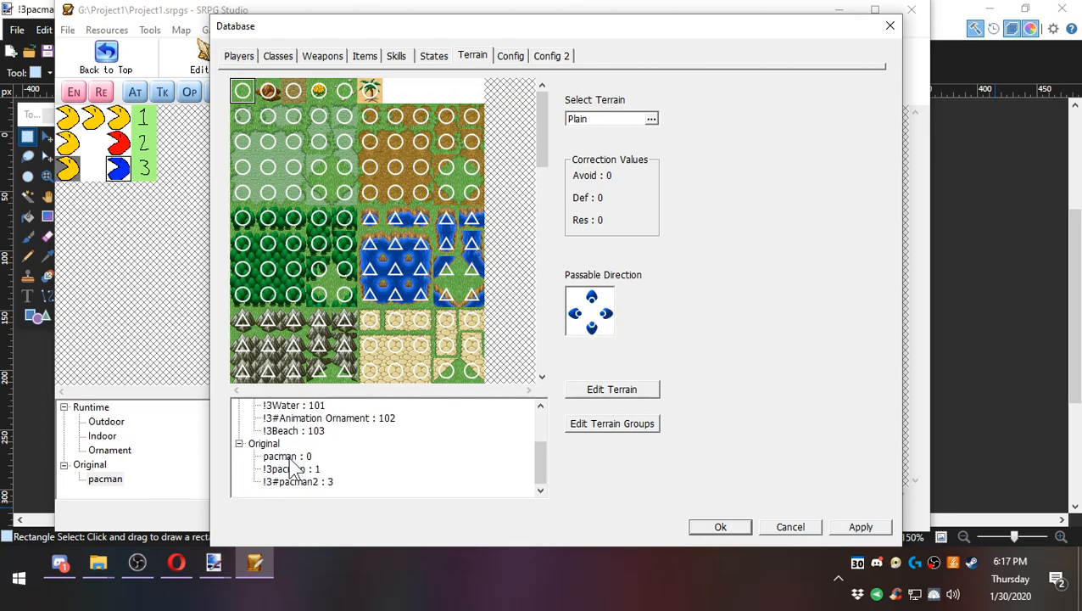
pyautogui.click(286, 458)
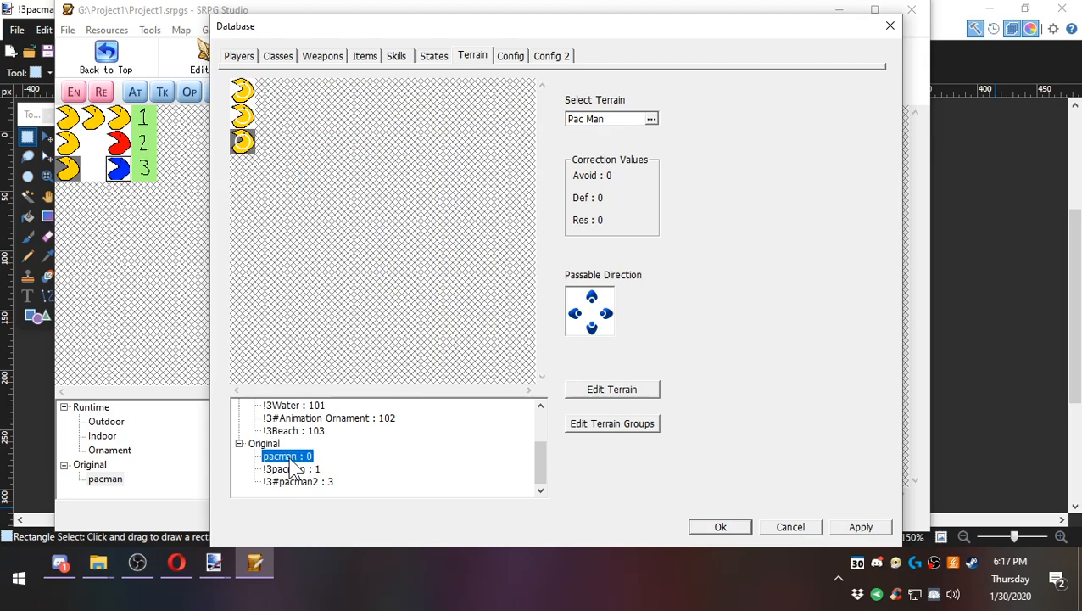
pyautogui.click(241, 92)
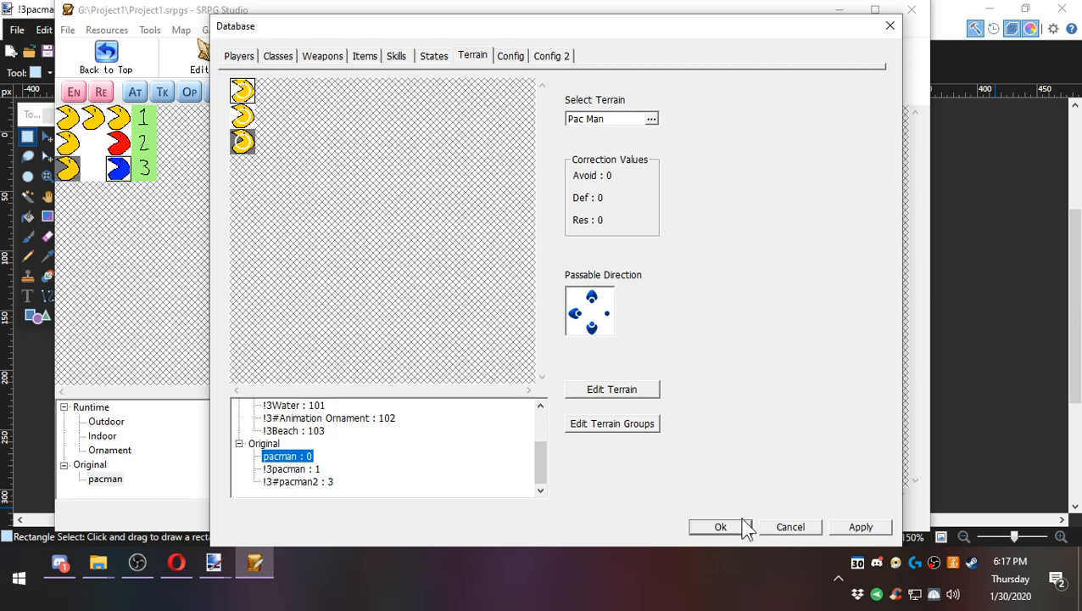
pyautogui.click(740, 530)
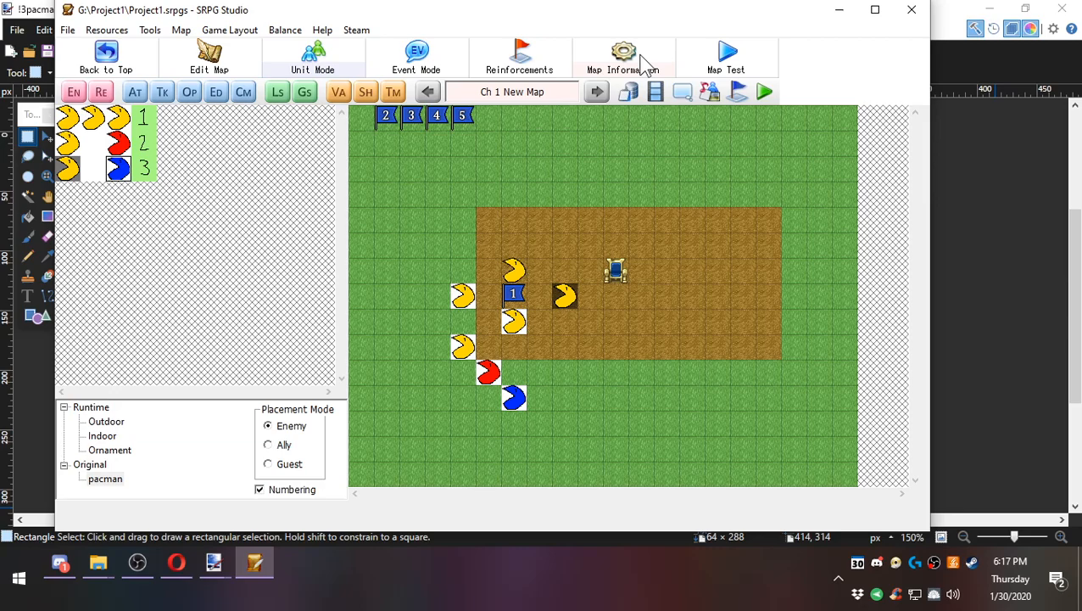
# Reopen the terrain database for the original pacman set and review the Pac Man terrain's passable conditions.
pyautogui.click(621, 90)
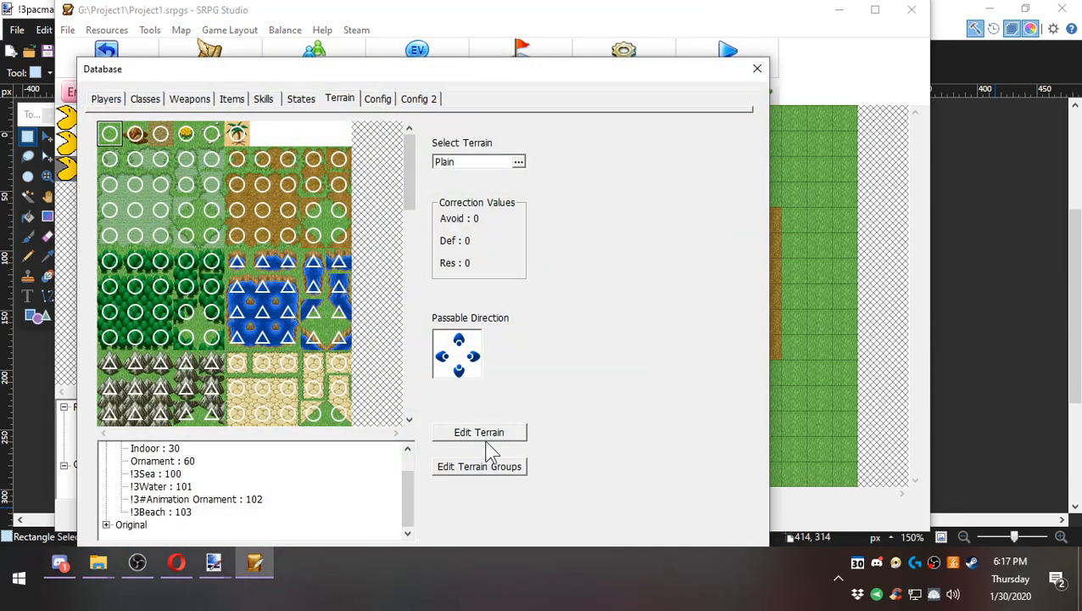
pyautogui.click(488, 448)
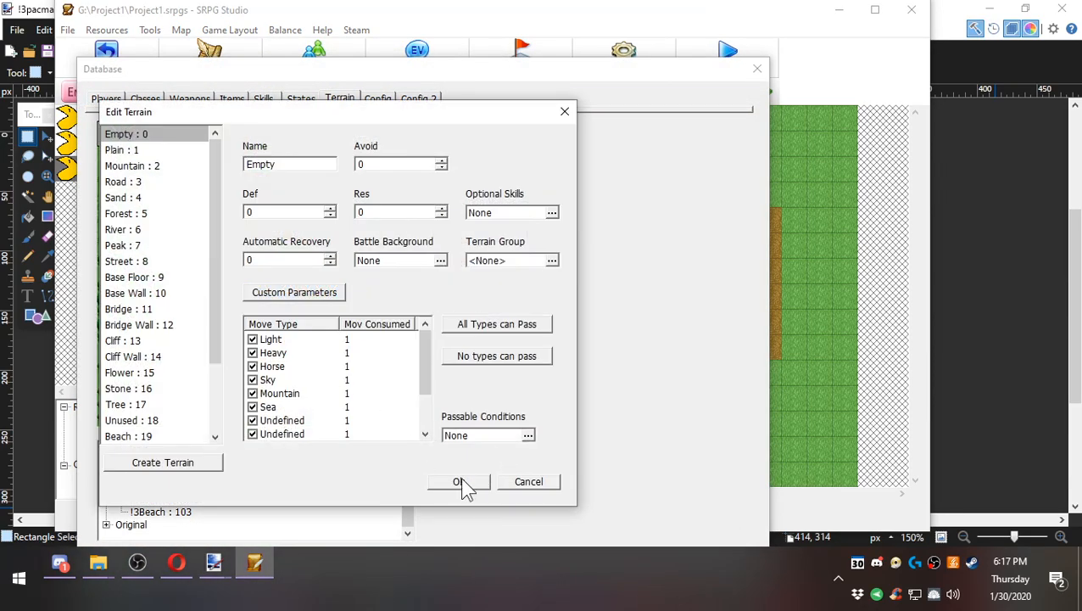
pyautogui.click(511, 481)
pyautogui.click(105, 525)
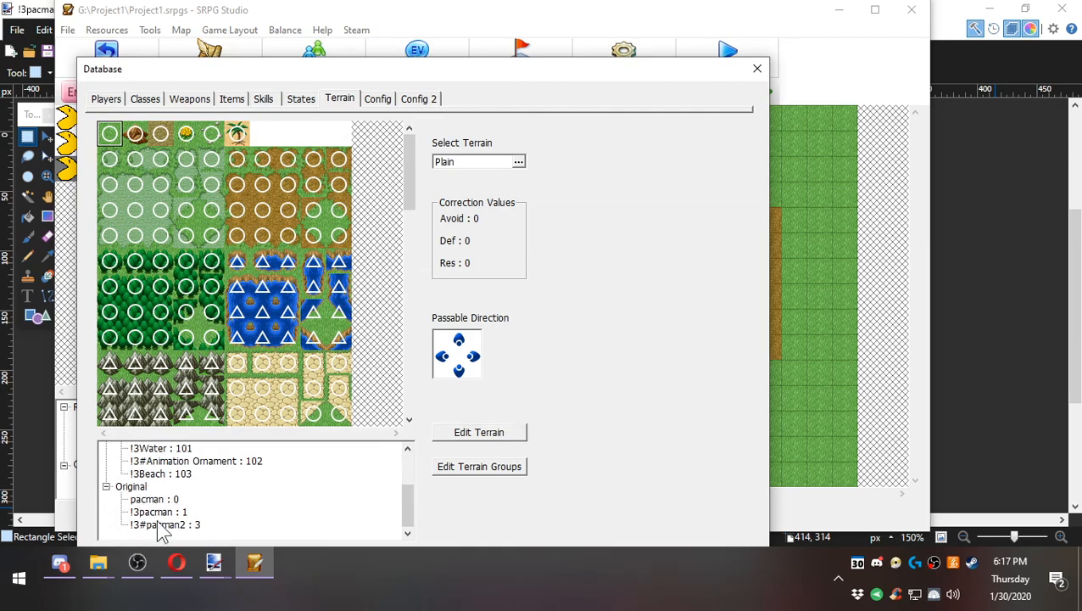
pyautogui.click(321, 498)
pyautogui.click(476, 433)
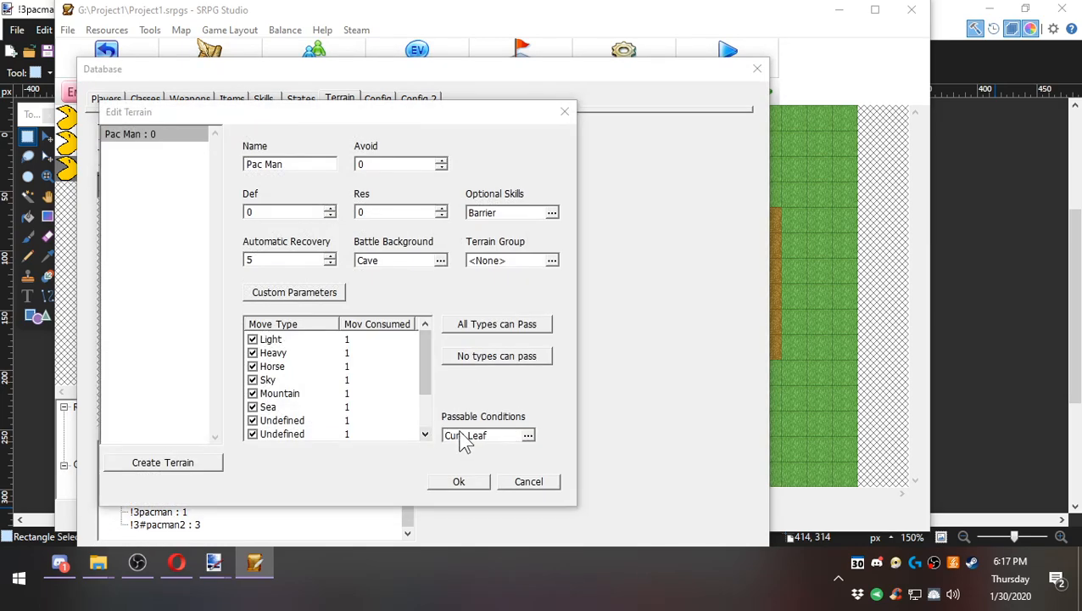
pyautogui.click(467, 437)
pyautogui.click(613, 487)
pyautogui.click(530, 481)
pyautogui.moveTo(547, 65); pyautogui.dragTo(632, 13)
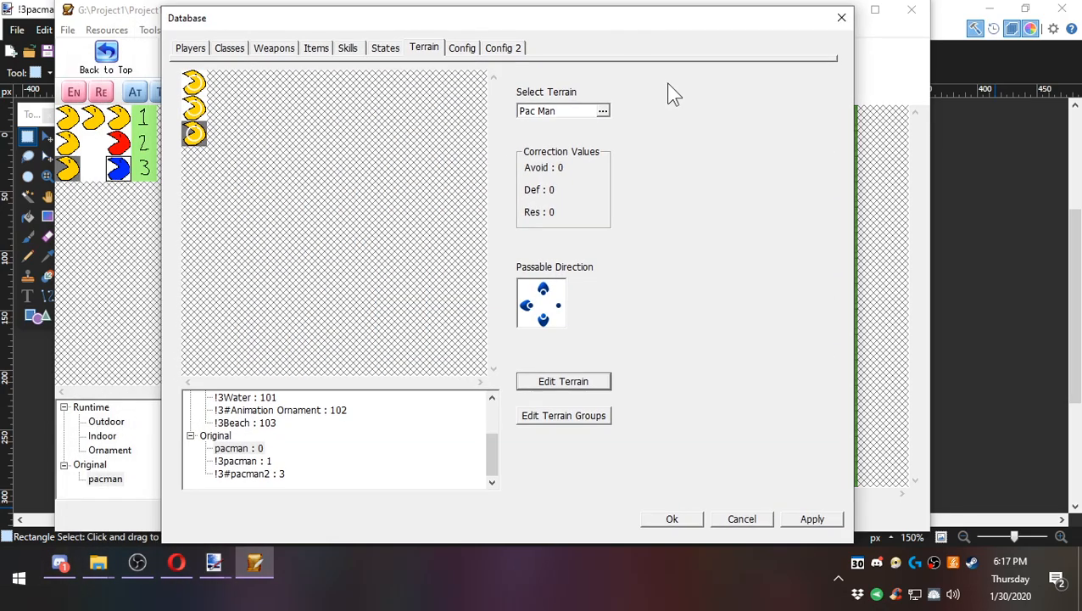
# Confirm the terrain database settings and launch a map test of the Ch 1 New Map.
pyautogui.click(680, 519)
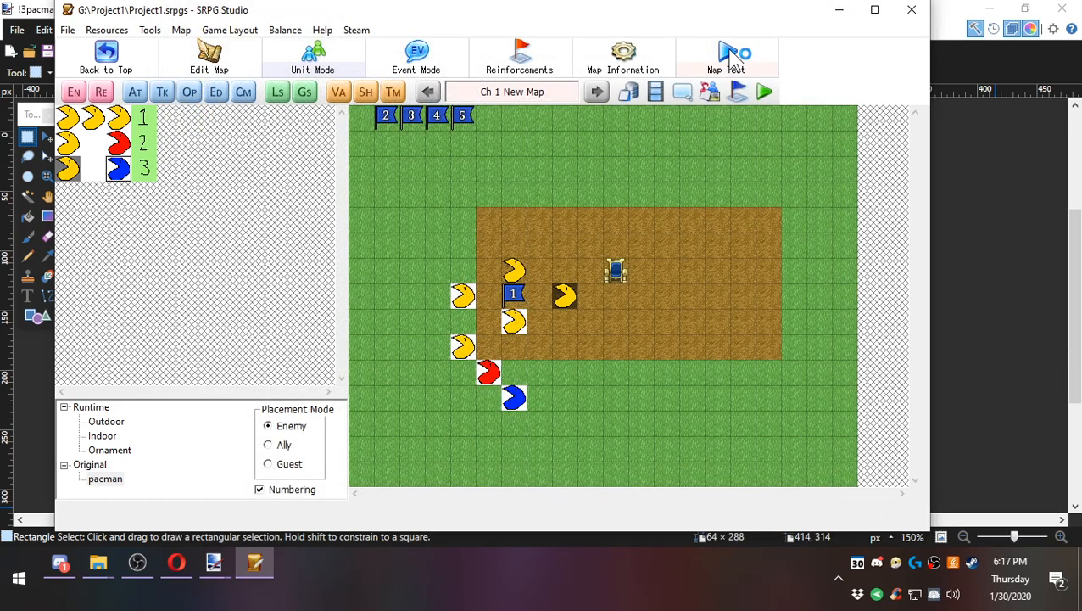
pyautogui.click(734, 61)
pyautogui.click(497, 310)
pyautogui.click(443, 255)
pyautogui.click(501, 337)
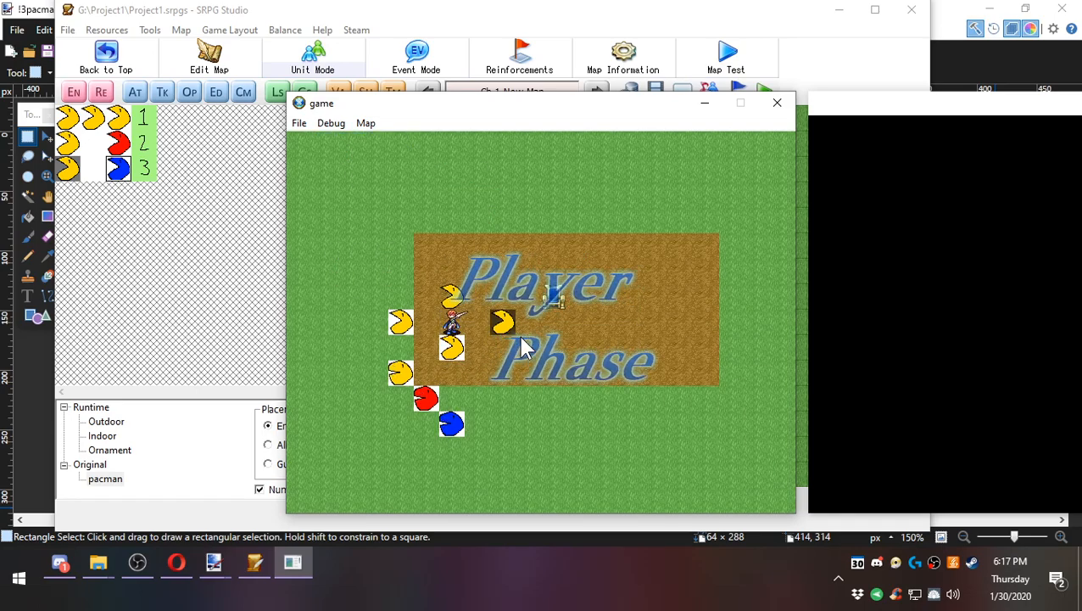
# Move the player unit two squares east onto the dark-background Pac Man tile and make it wait.
pyautogui.click(452, 327)
pyautogui.click(508, 318)
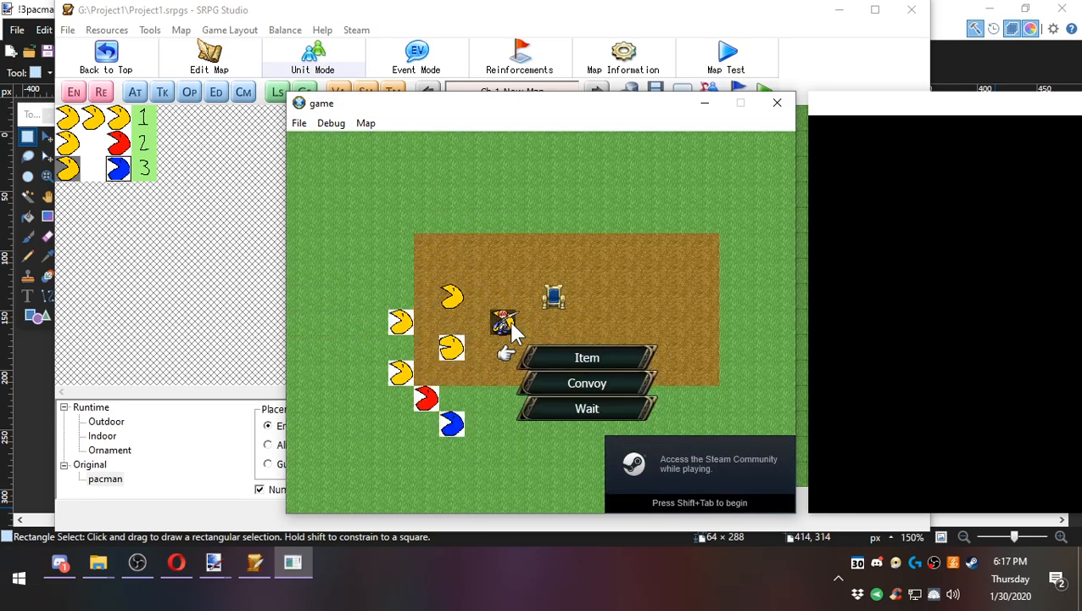
pyautogui.click(566, 410)
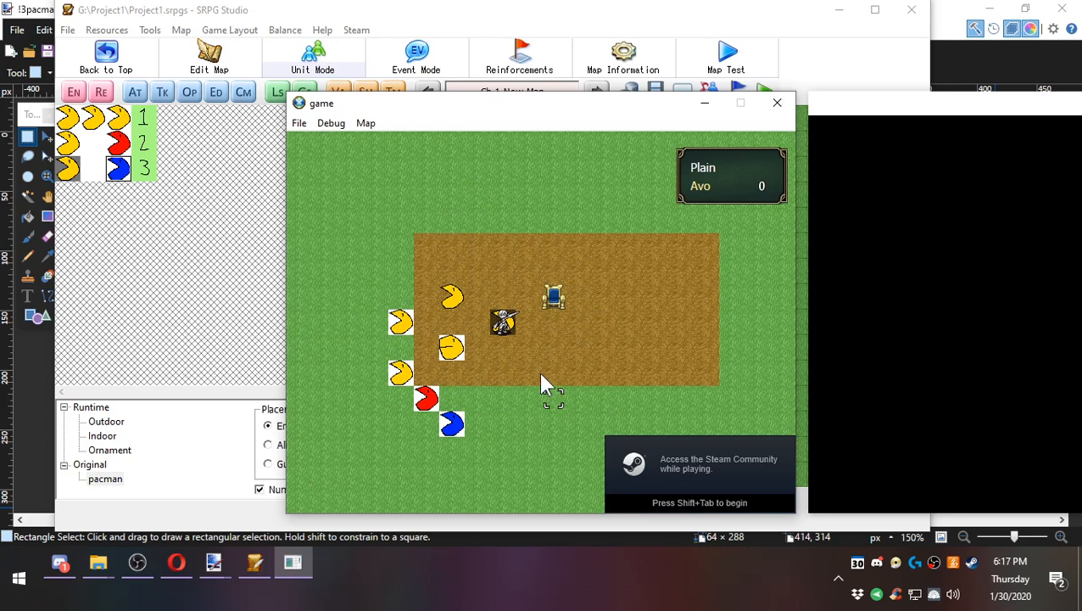
# Examine the unit's movement range from the dark-background Pac Man tile, trying and cancelling a move west to the white-background Pac Man tile in its row.
pyautogui.click(495, 322)
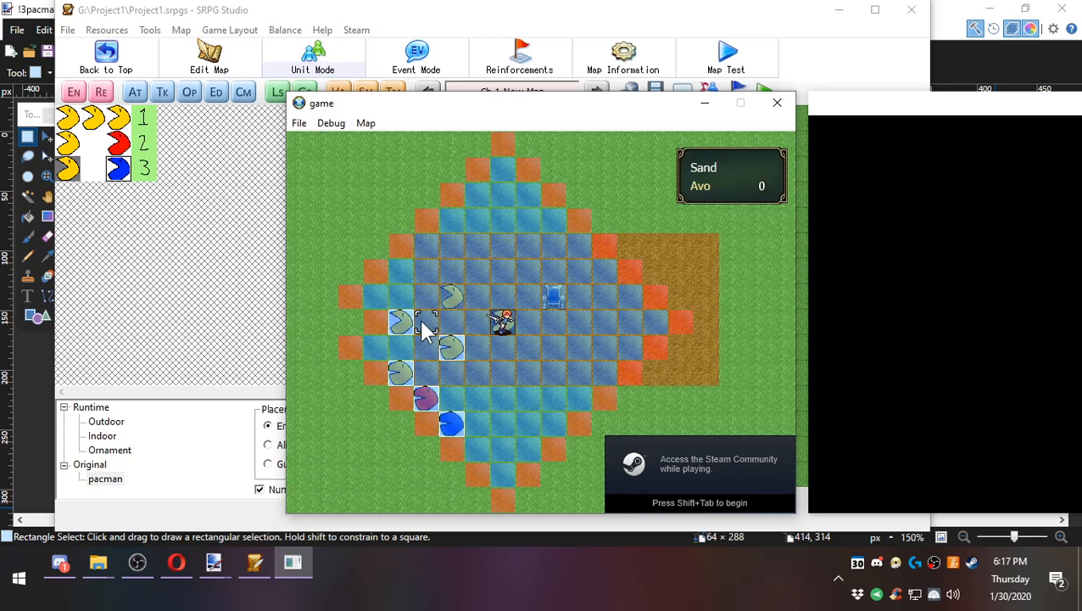
pyautogui.rightClick(419, 317)
pyautogui.click(504, 323)
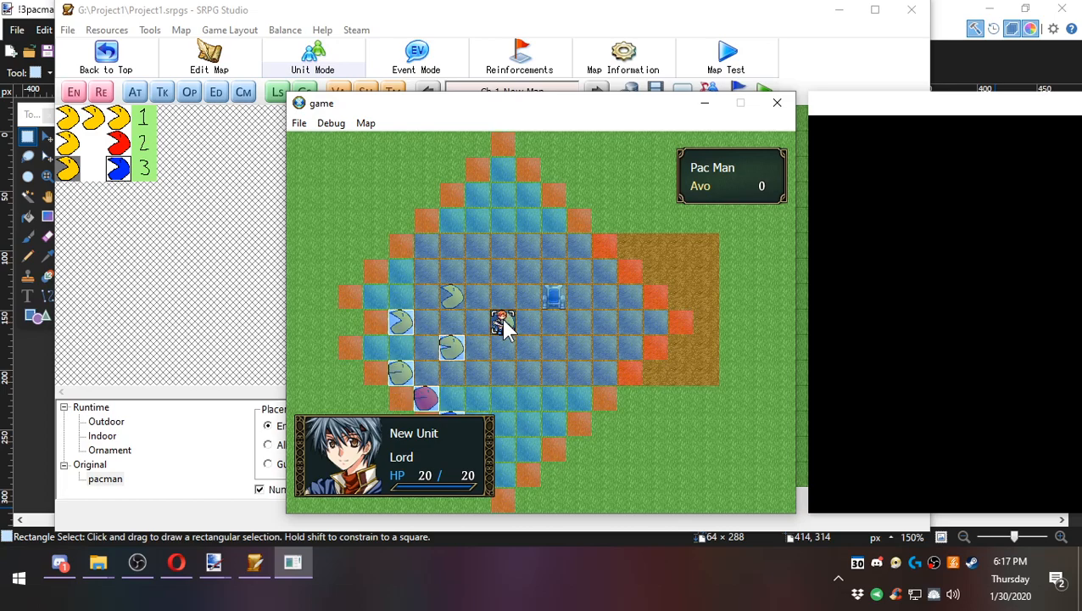
pyautogui.click(402, 324)
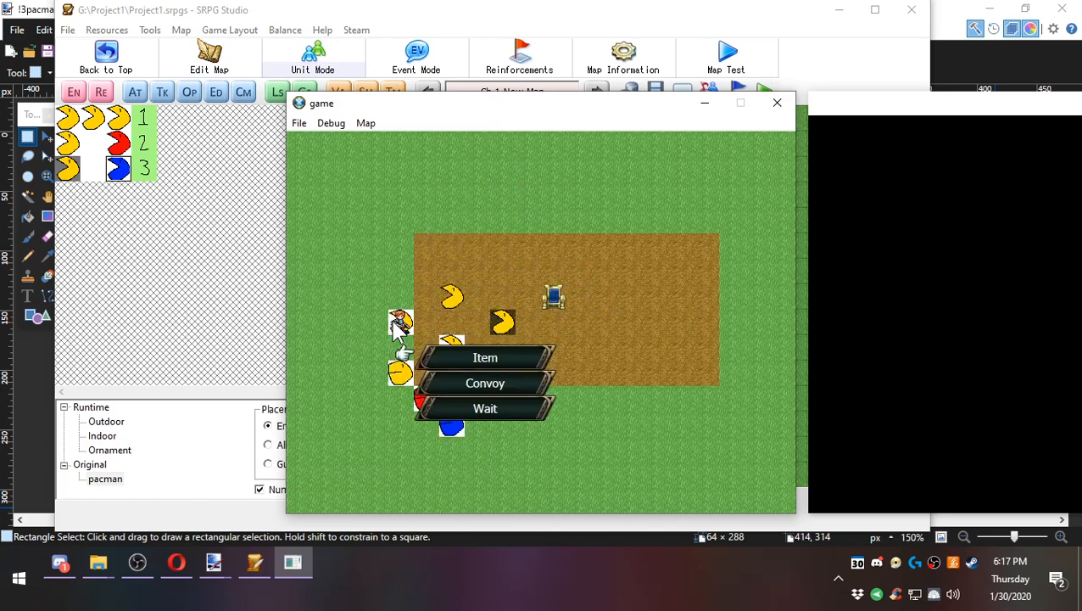
pyautogui.rightClick(420, 340)
pyautogui.moveTo(499, 323)
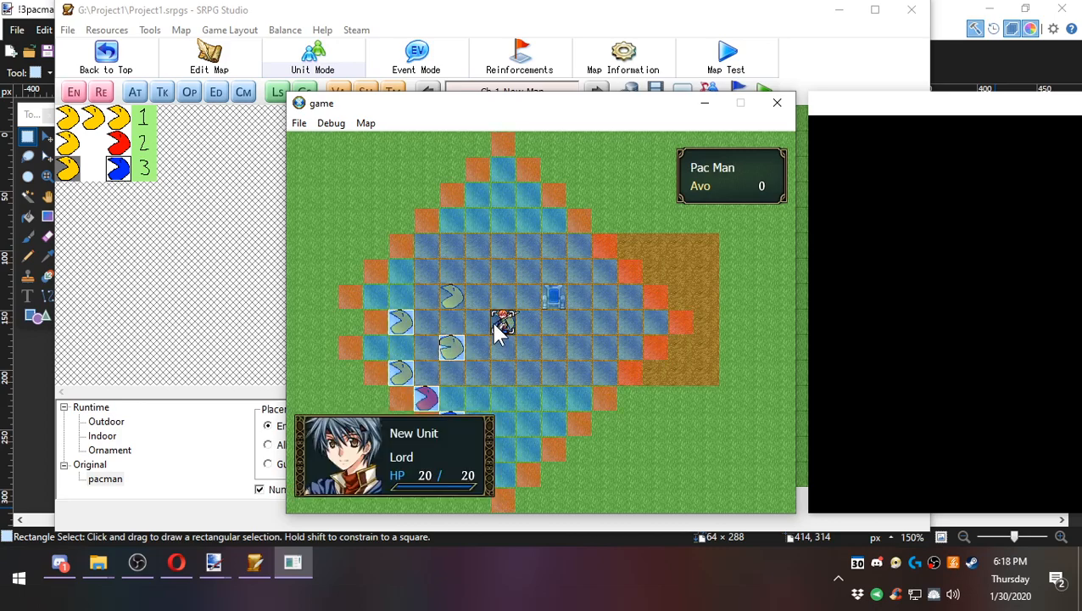
pyautogui.click(500, 327)
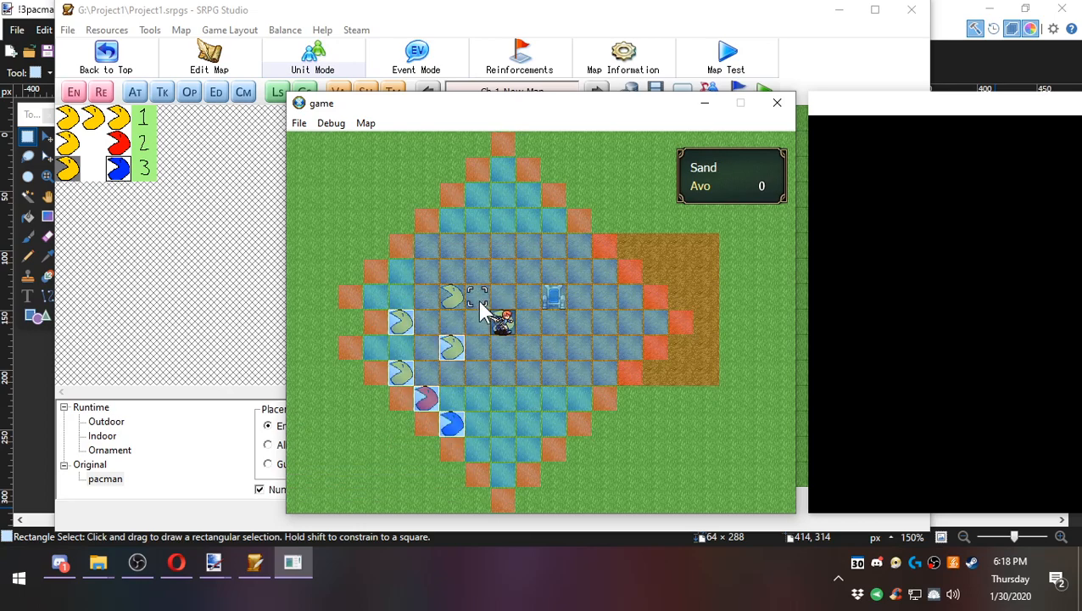
pyautogui.rightClick(482, 322)
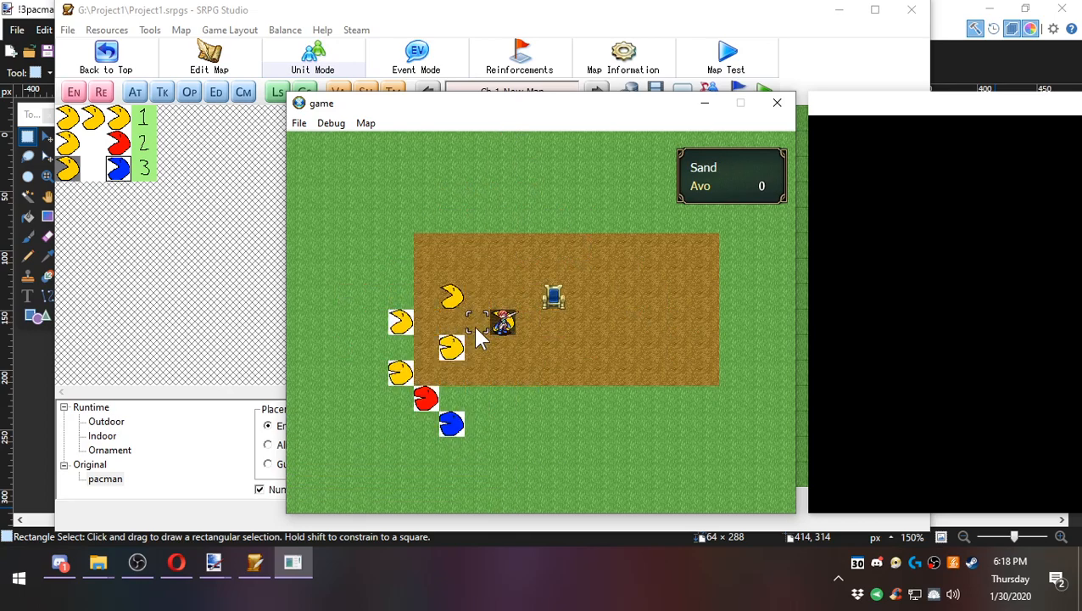
# Check the unit's movement range on the Pac Man tile in the running map test and close the test.
pyautogui.moveTo(496, 329)
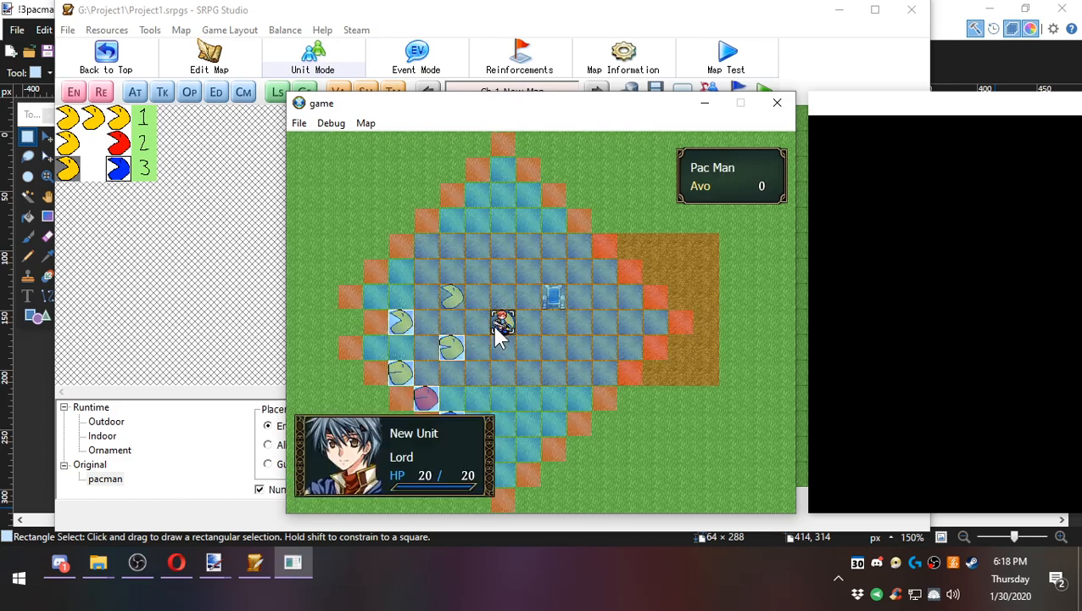
pyautogui.click(499, 330)
pyautogui.rightClick(386, 299)
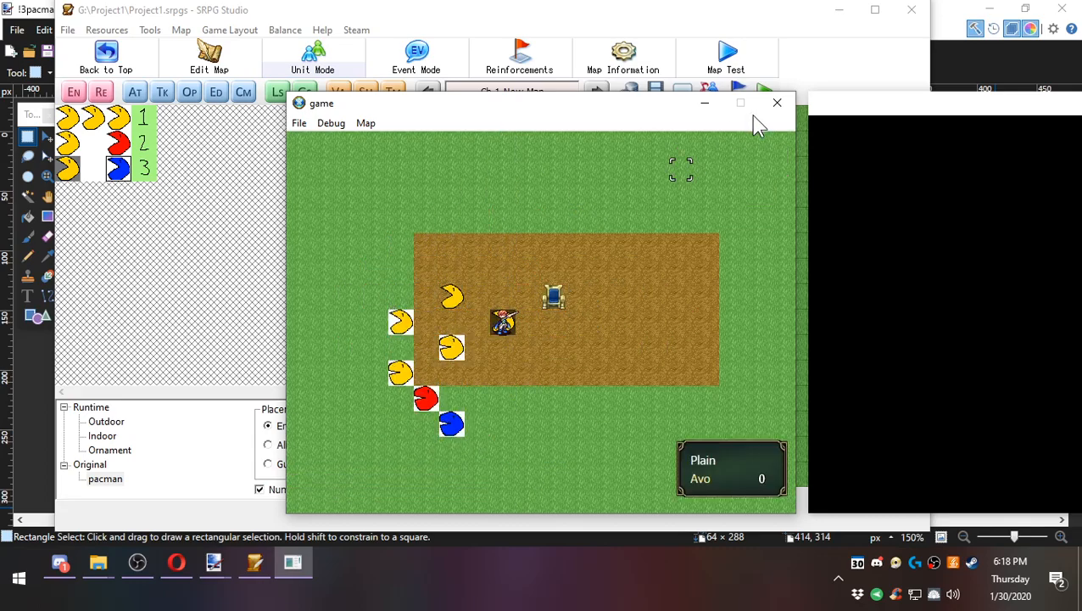
pyautogui.click(777, 104)
# Enable the down and right passable directions for the original pacman terrain in the database.
pyautogui.click(656, 92)
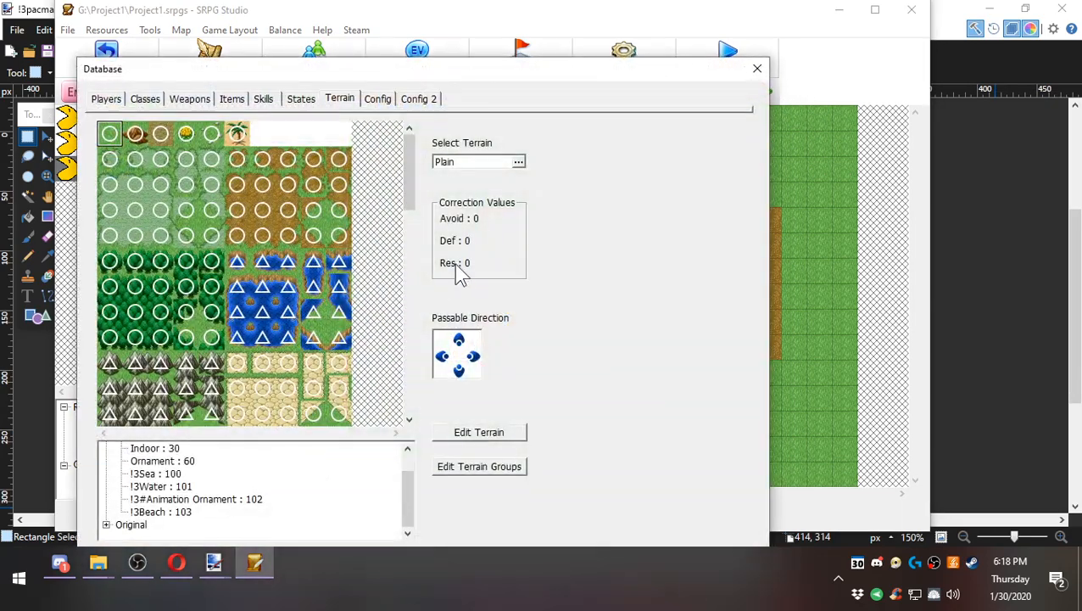
pyautogui.click(106, 525)
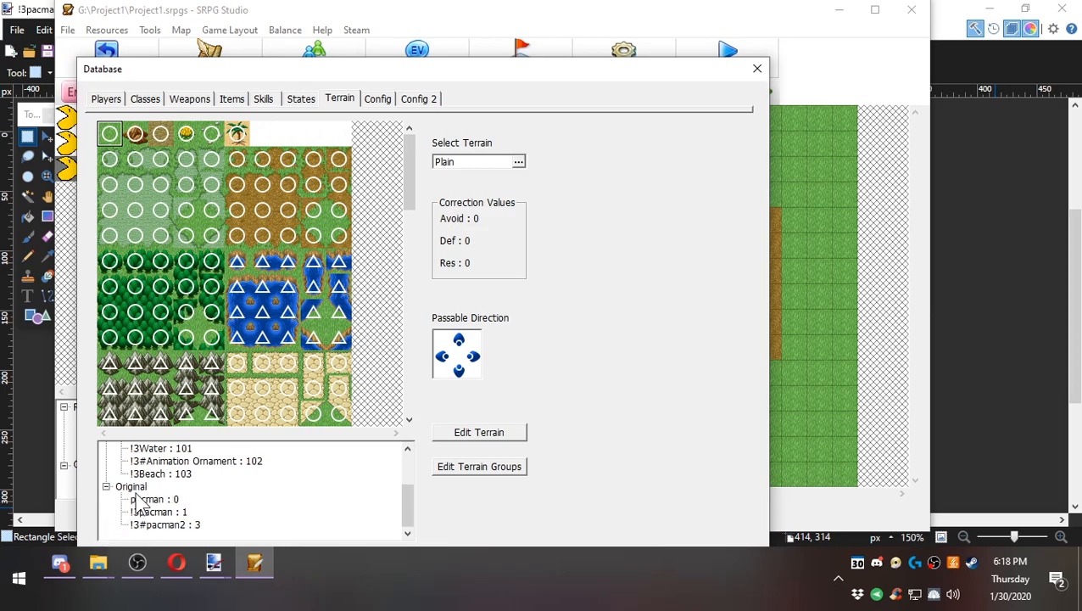
pyautogui.click(138, 498)
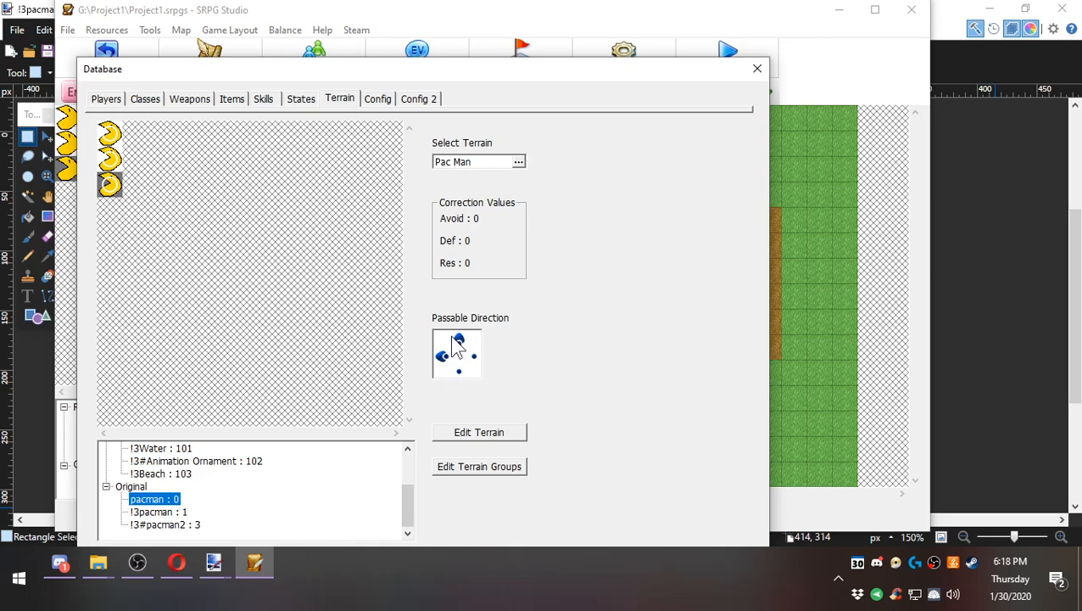
pyautogui.click(458, 370)
pyautogui.click(474, 356)
pyautogui.moveTo(565, 75); pyautogui.dragTo(631, 44)
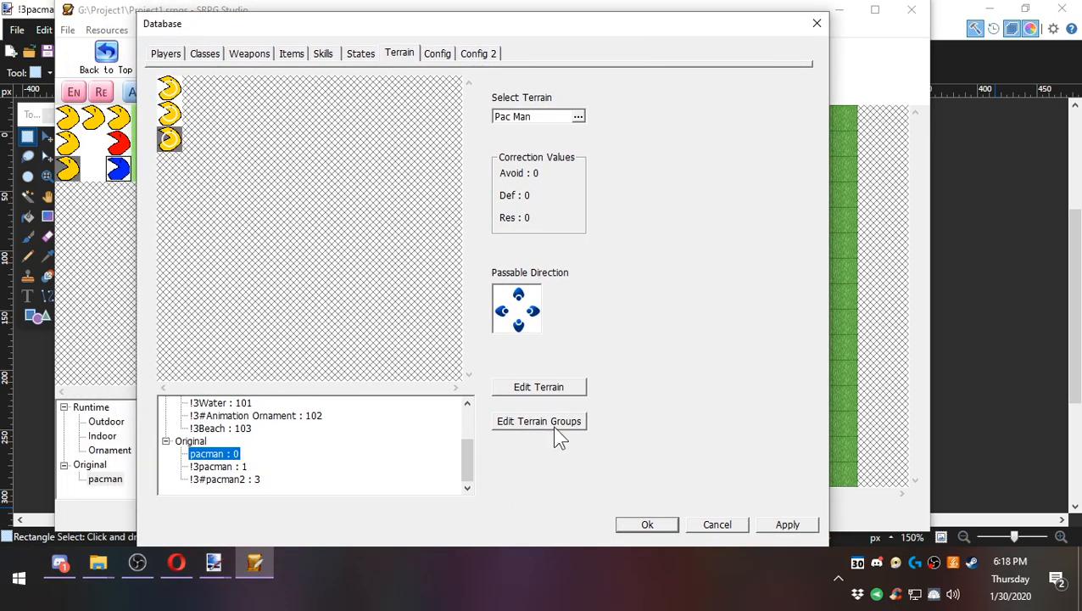
# Create a terrain group named Is Pacman and check that it is listed for other terrain as well.
pyautogui.click(555, 428)
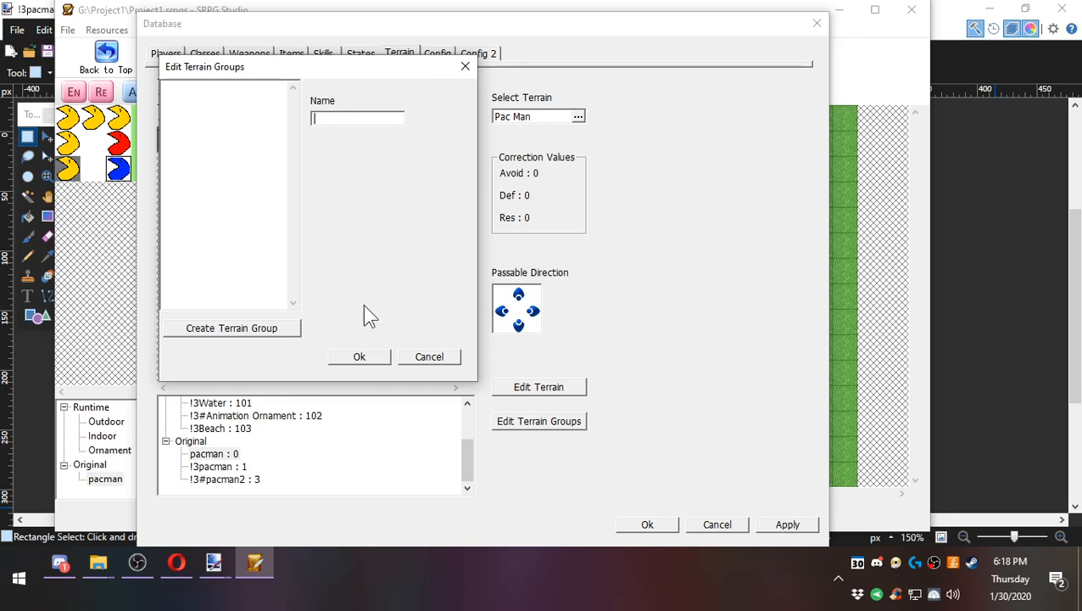
pyautogui.click(266, 332)
pyautogui.moveTo(393, 119); pyautogui.dragTo(314, 119)
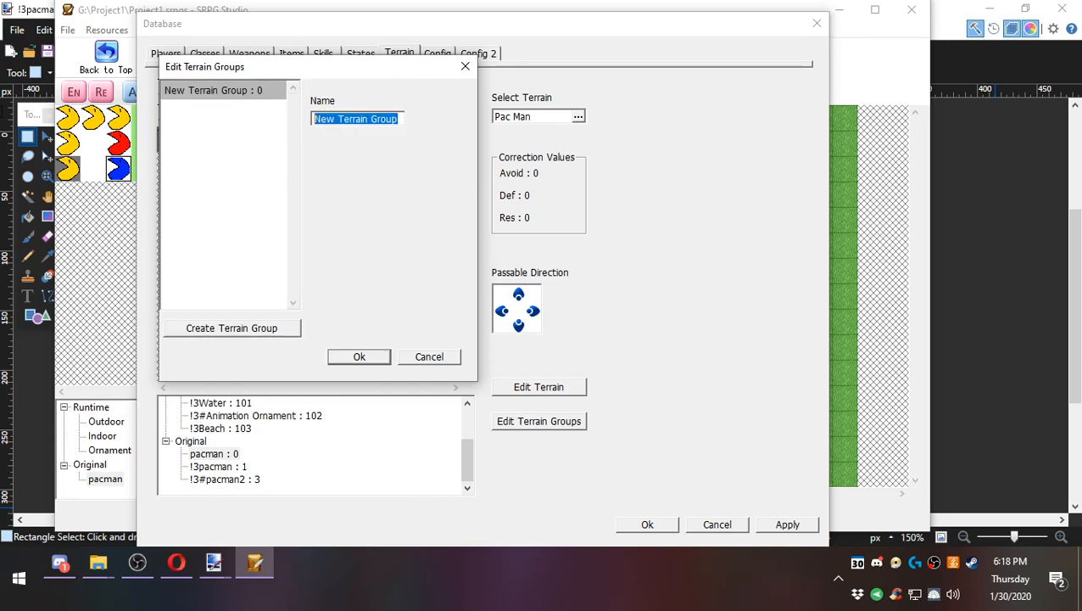
pyautogui.write('Is Pacma')
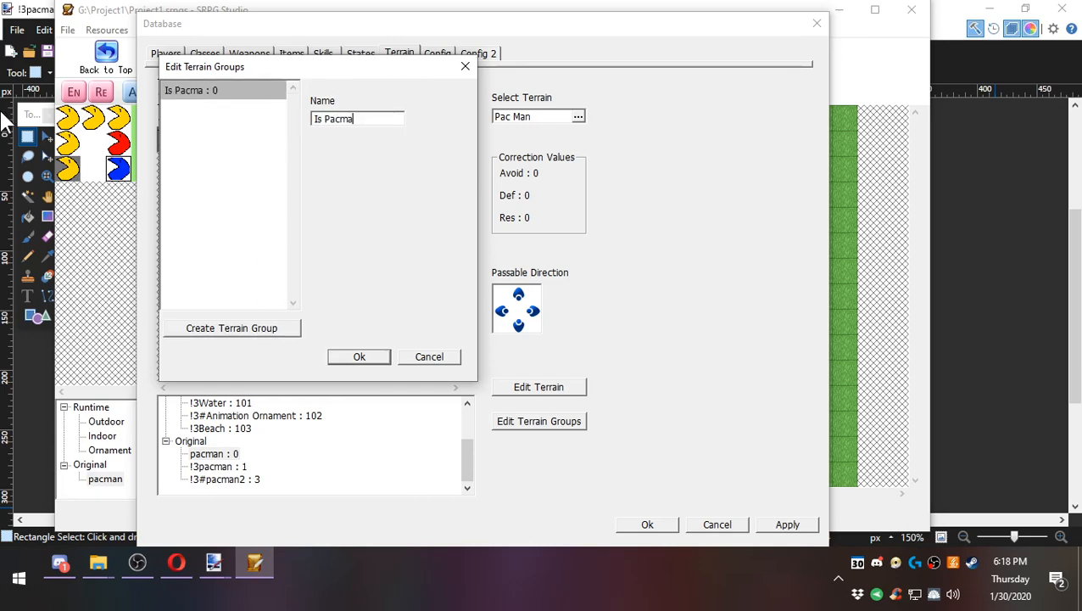
pyautogui.press('Return')
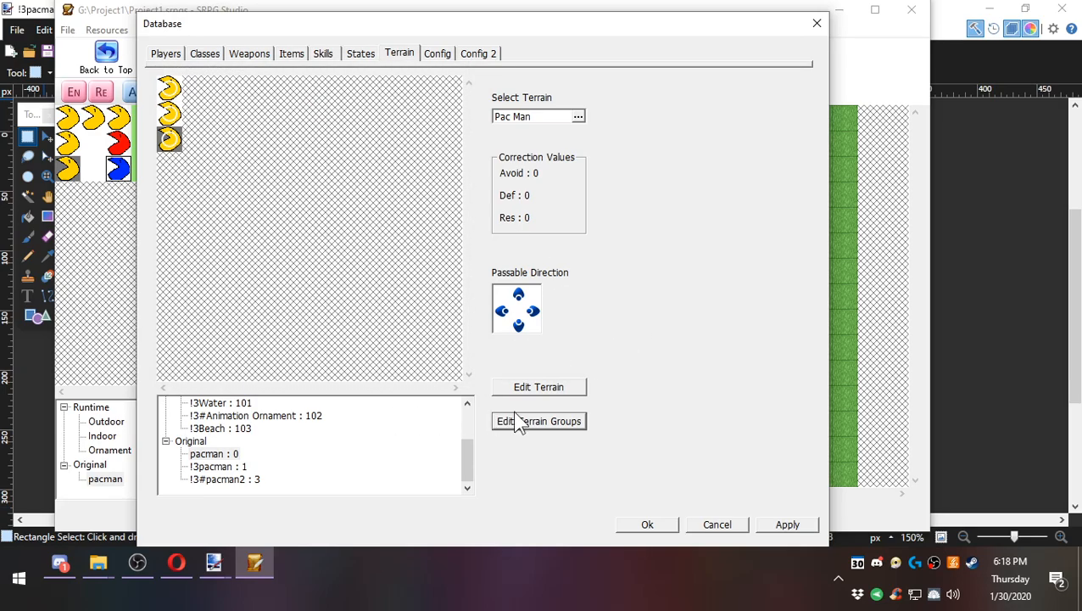
pyautogui.click(217, 429)
pyautogui.click(539, 422)
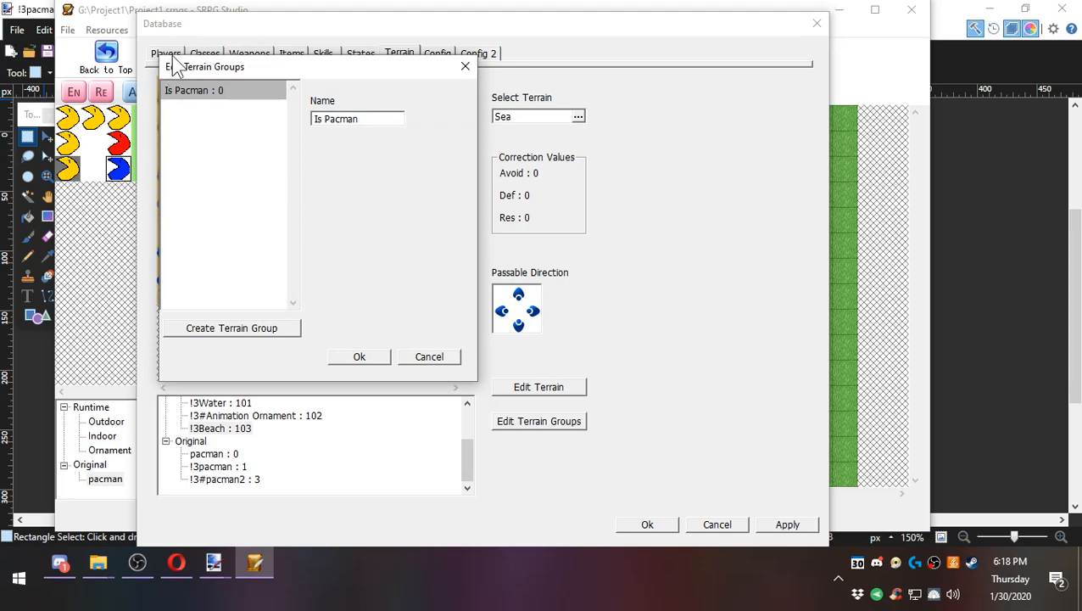
pyautogui.click(458, 357)
# Assign the Is Pacman terrain group to the Pac Man terrain.
pyautogui.click(214, 454)
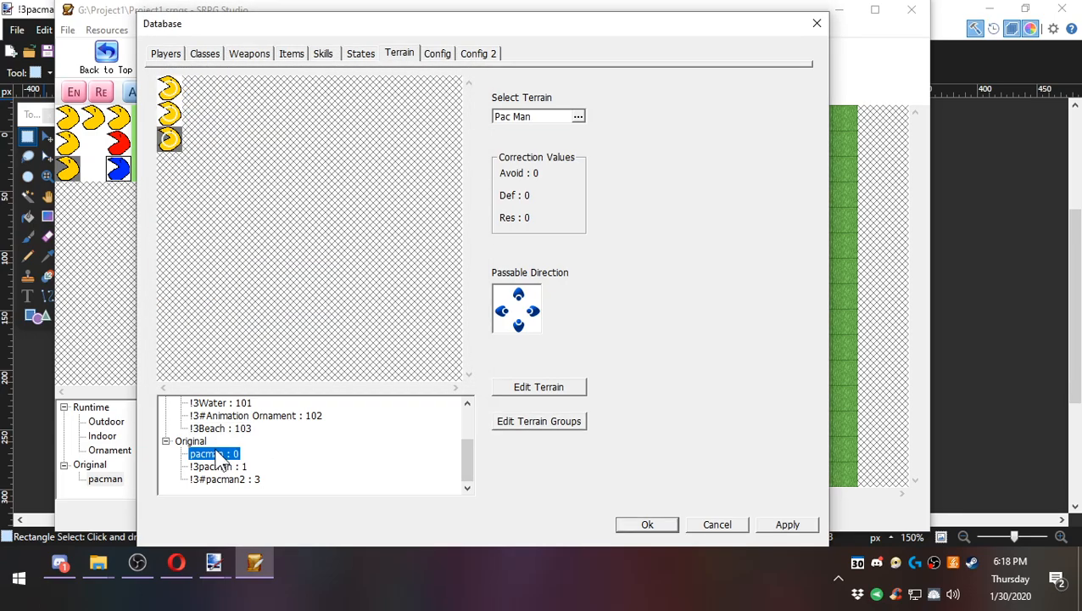
pyautogui.click(562, 388)
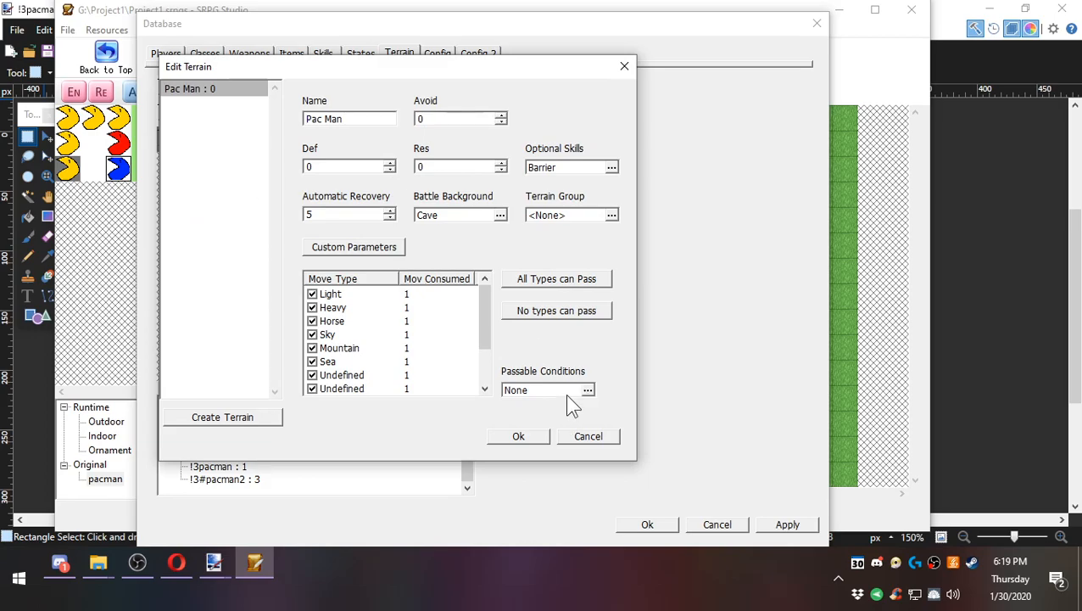
pyautogui.click(612, 215)
pyautogui.doubleClick(216, 154)
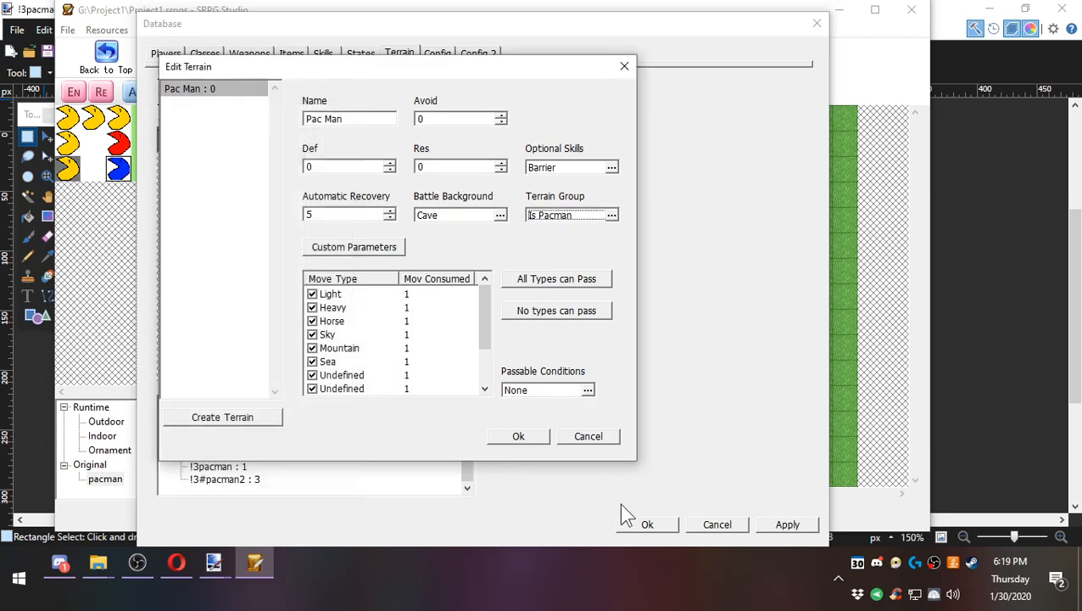
pyautogui.click(521, 436)
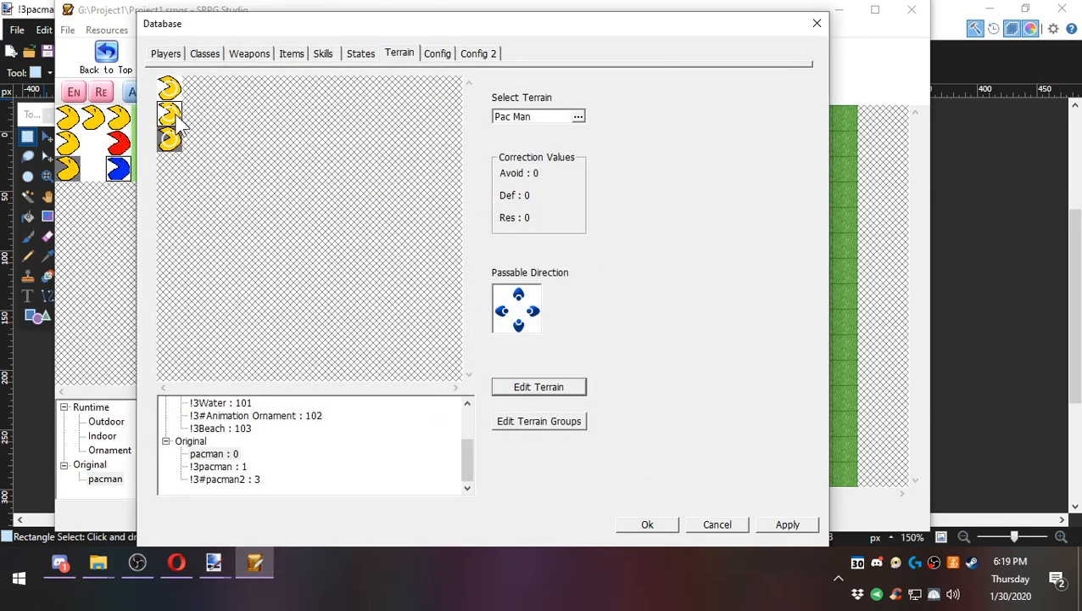
# Recheck the Pac Man terrain's settings and its tiles, and save the database changes.
pyautogui.click(560, 387)
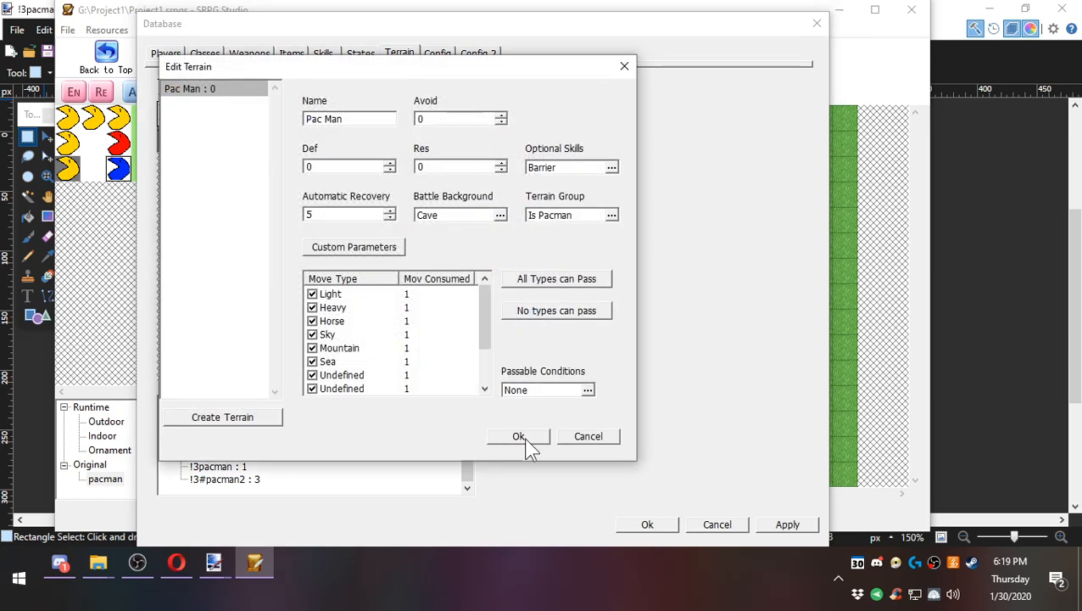
pyautogui.click(526, 438)
pyautogui.click(165, 100)
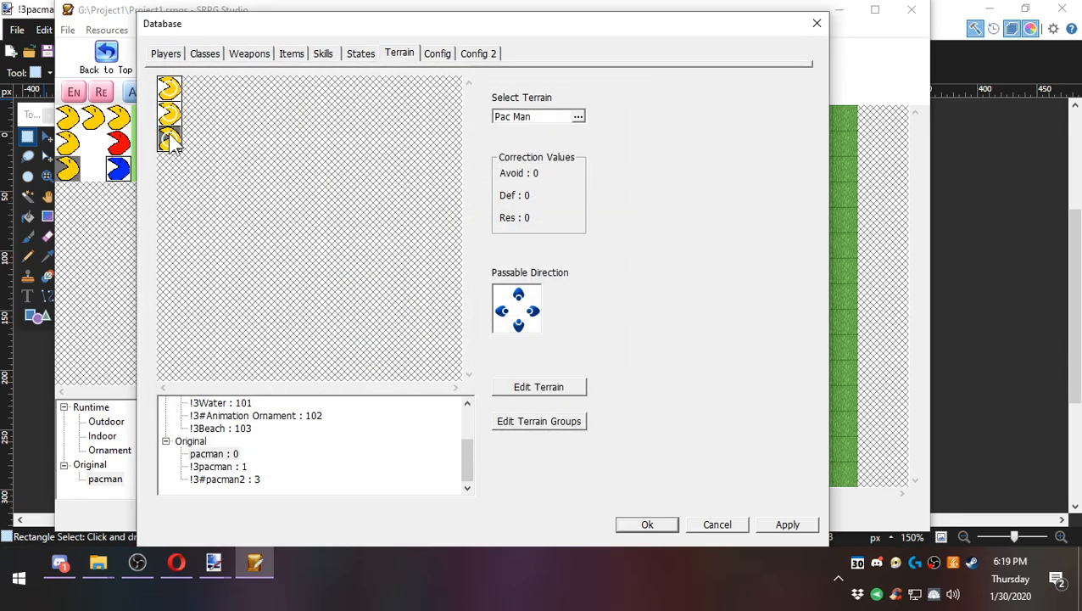
pyautogui.doubleClick(169, 134)
pyautogui.doubleClick(205, 93)
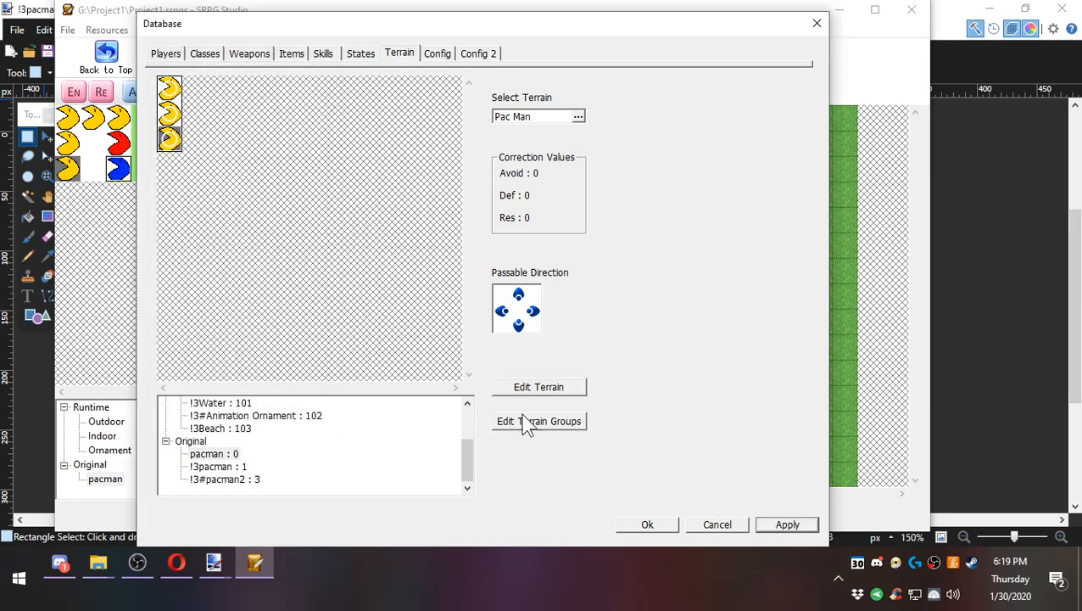
pyautogui.click(649, 525)
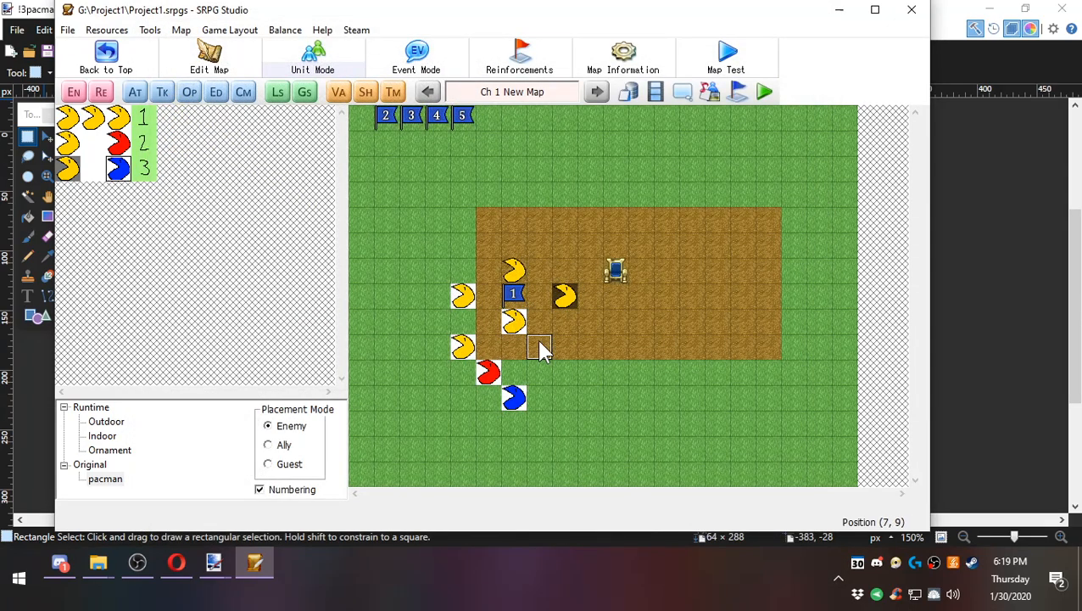
# Create an auto event that shows the message "Pac man is here!" spoken by New Unit.
pyautogui.click(135, 92)
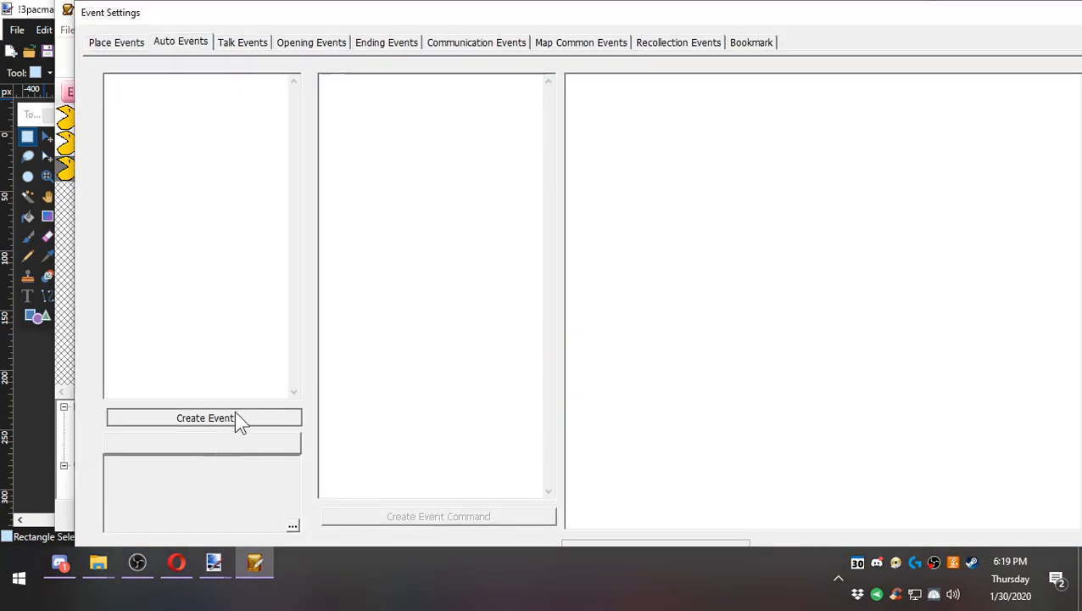
pyautogui.click(235, 416)
pyautogui.click(370, 515)
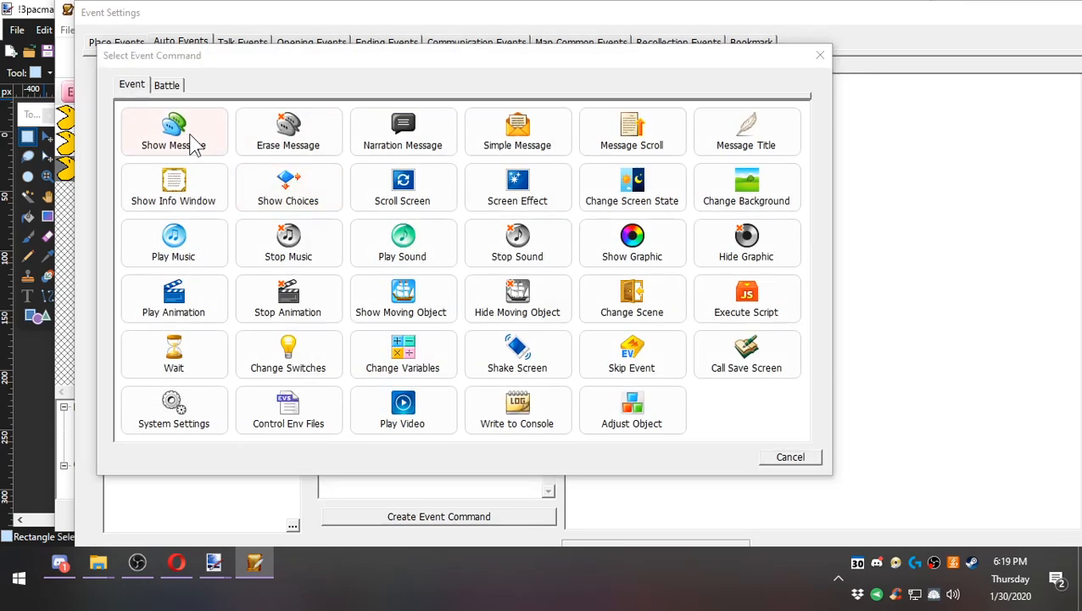
pyautogui.click(196, 141)
pyautogui.write('Pac man is here!')
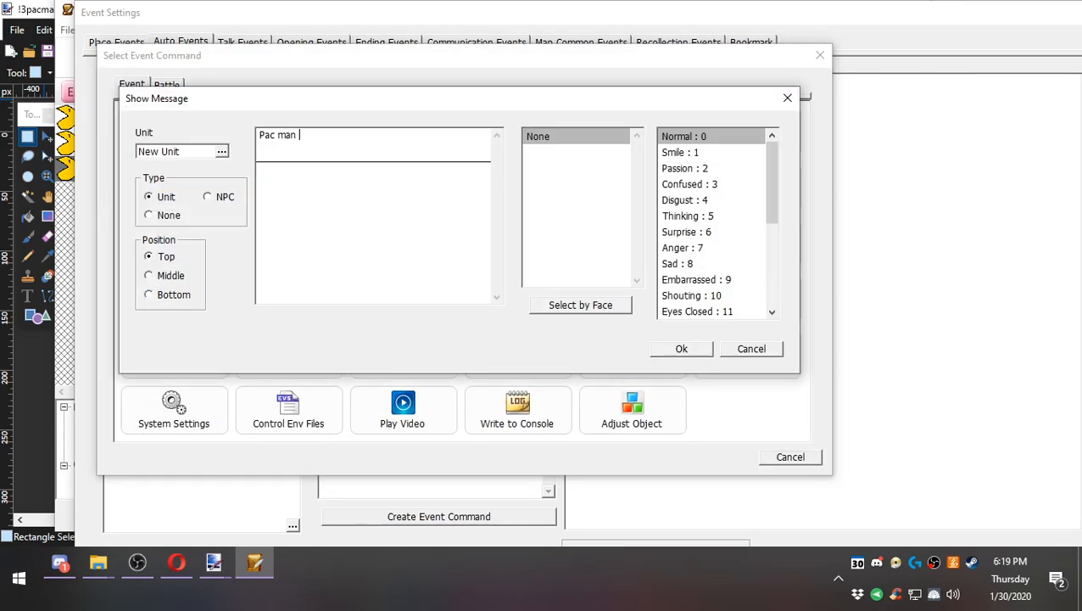
pyautogui.click(683, 350)
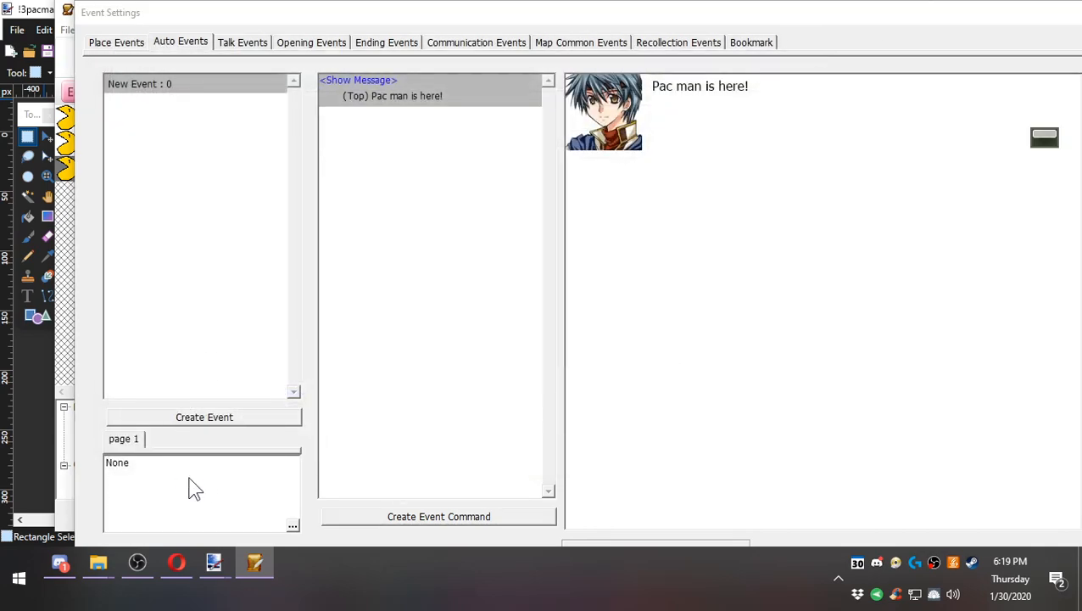
# Open the new auto event's conditions and look through the condition types for the Distance settings.
pyautogui.doubleClick(194, 488)
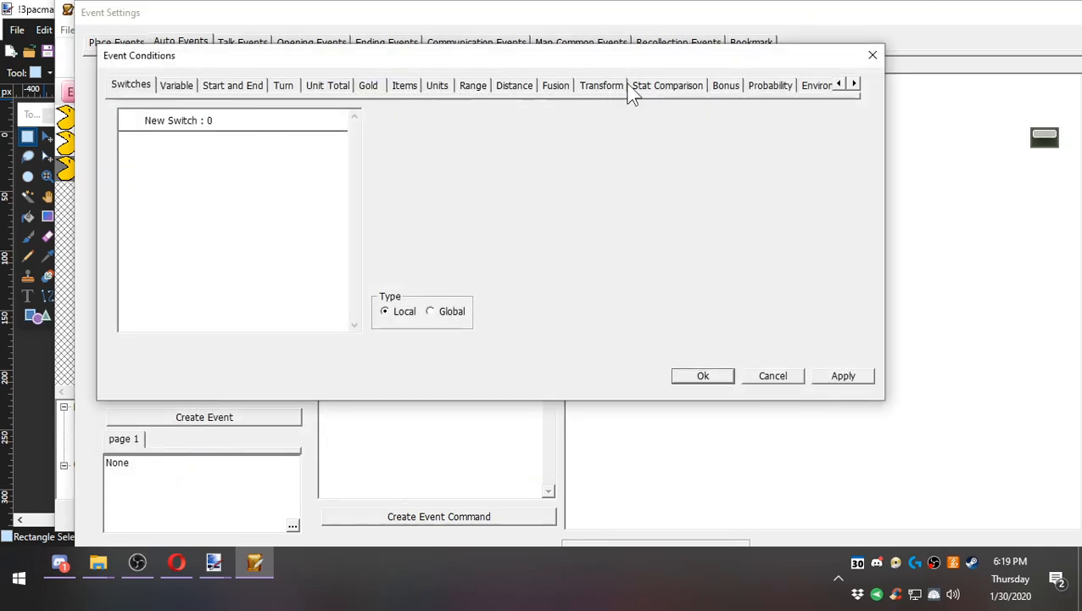
pyautogui.click(854, 82)
pyautogui.click(855, 83)
pyautogui.click(854, 82)
pyautogui.click(855, 82)
pyautogui.click(697, 92)
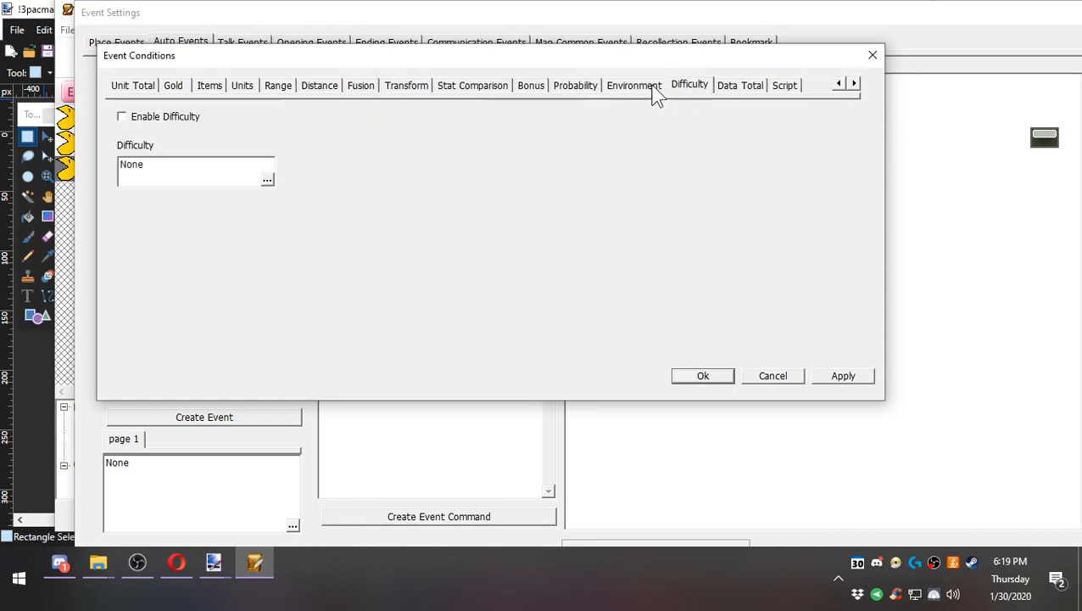
pyautogui.click(651, 91)
pyautogui.click(584, 90)
pyautogui.click(450, 90)
pyautogui.click(382, 90)
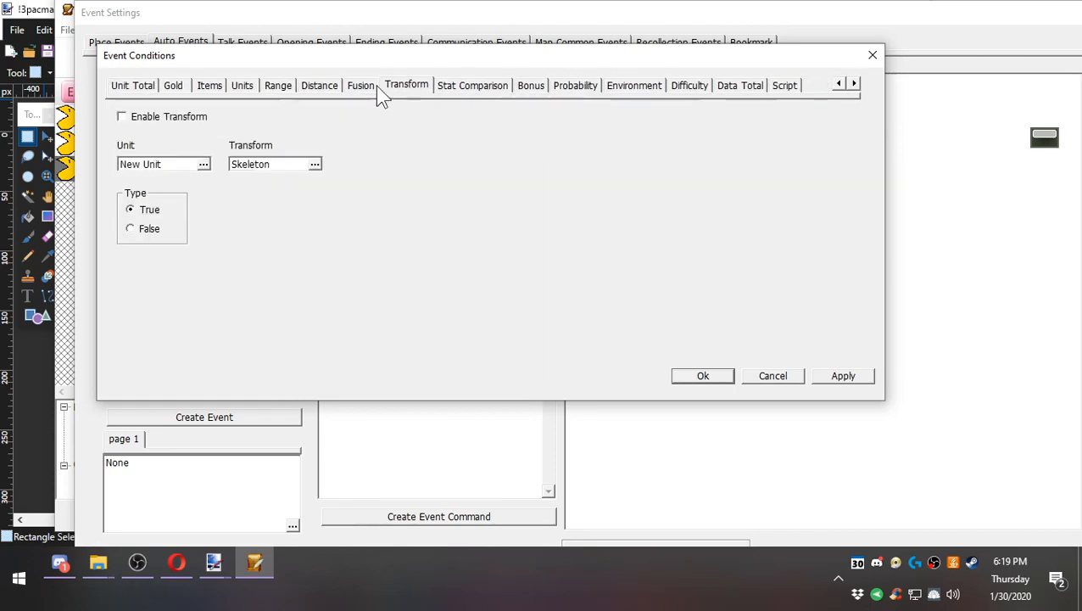
pyautogui.click(327, 88)
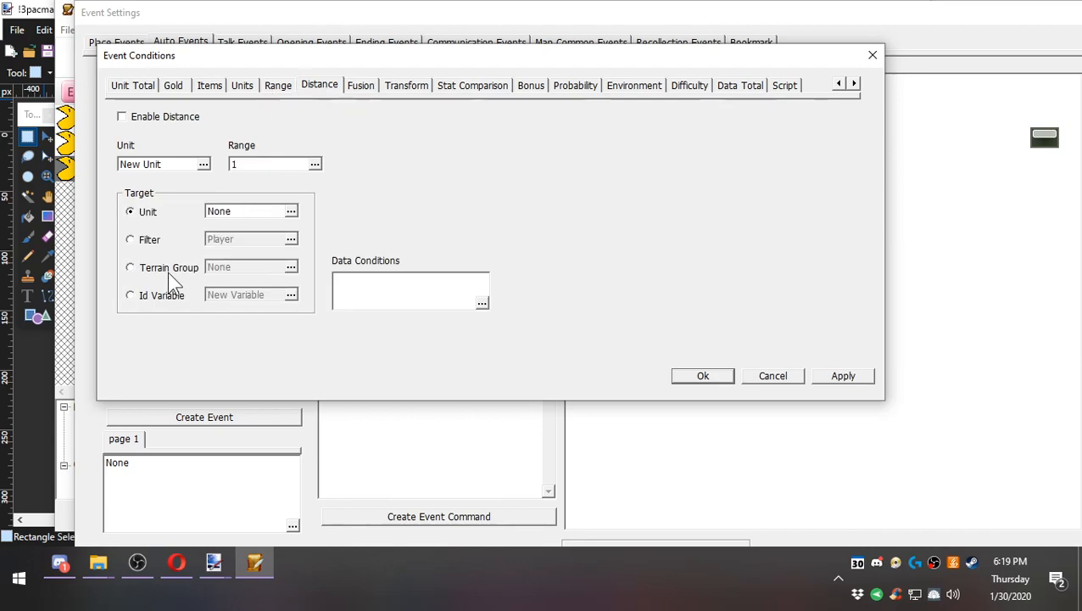
# Enable the Distance condition for the Active unit with a range of 1.
pyautogui.click(166, 119)
pyautogui.click(167, 166)
pyautogui.click(154, 447)
pyautogui.click(387, 466)
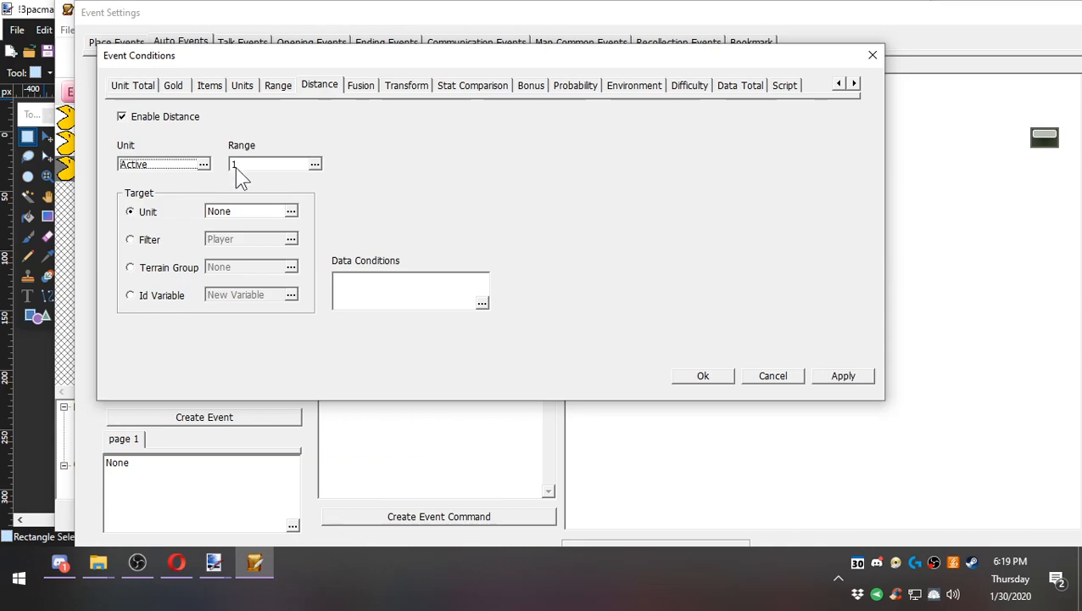
pyautogui.click(249, 165)
pyautogui.click(224, 229)
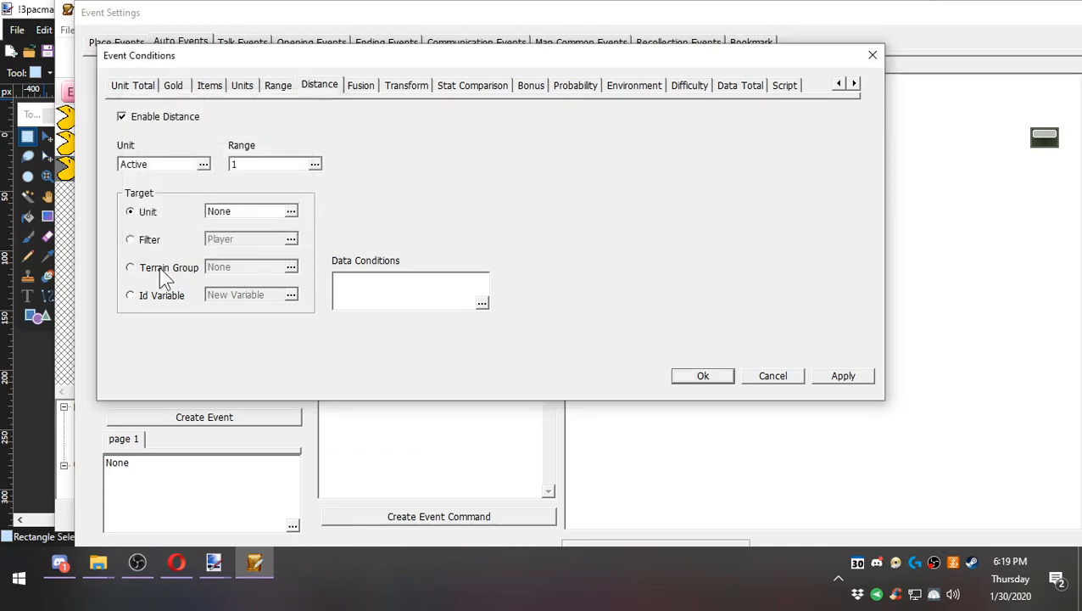
# Target the Is Pacman terrain group in the Distance condition and confirm the event conditions.
pyautogui.click(162, 268)
pyautogui.click(221, 267)
pyautogui.click(190, 151)
pyautogui.click(145, 151)
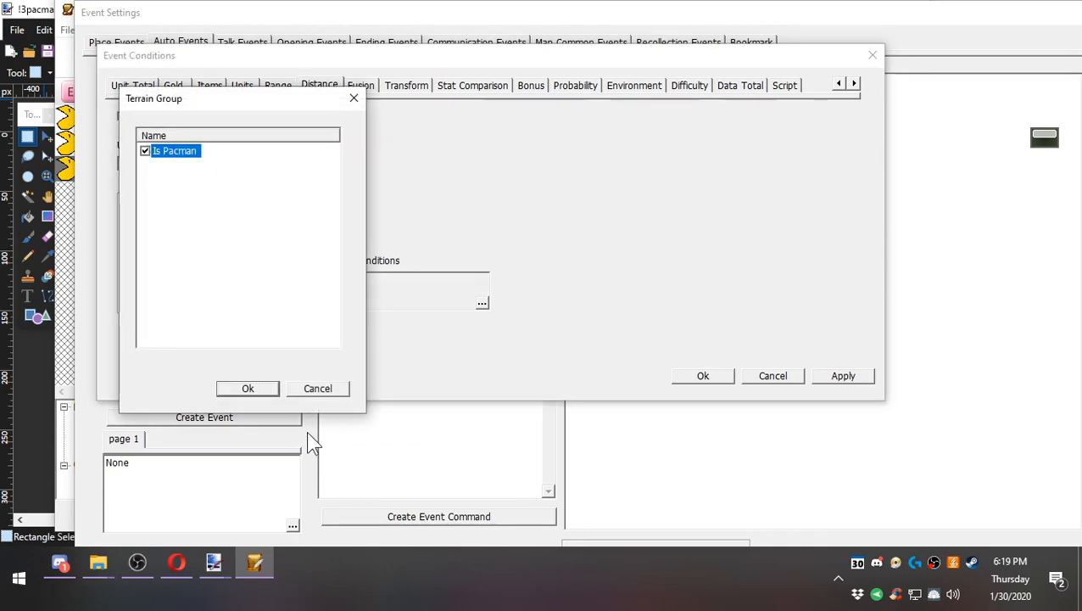
pyautogui.click(248, 387)
pyautogui.click(711, 378)
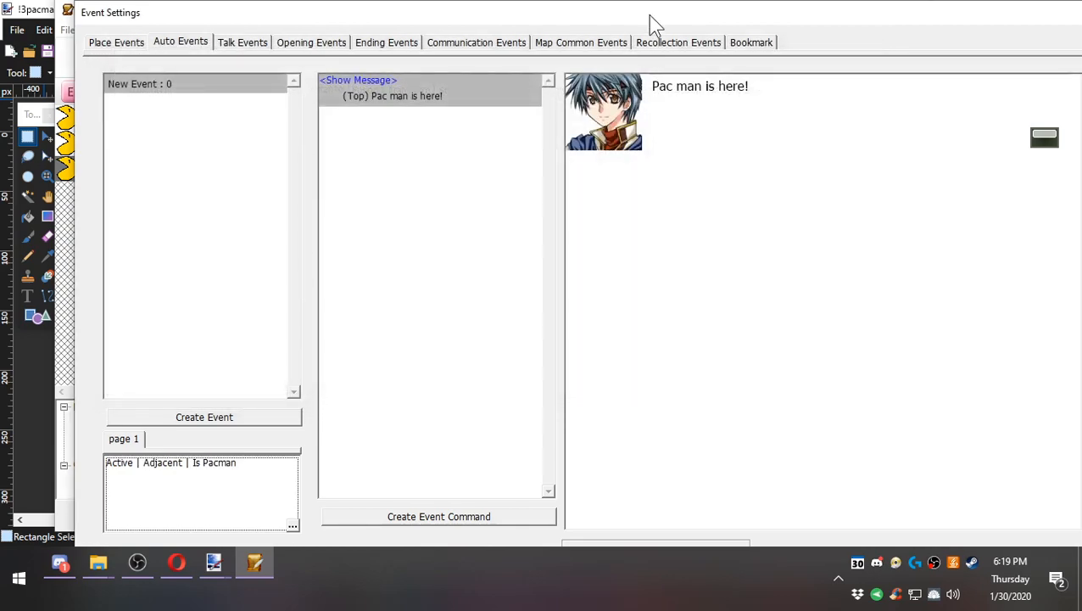
# Close the event settings and run a map test to check the message event with the unit beside Pac Man tiles.
pyautogui.moveTo(652, 24); pyautogui.dragTo(1081, 133)
pyautogui.press('Escape')
pyautogui.click(728, 45)
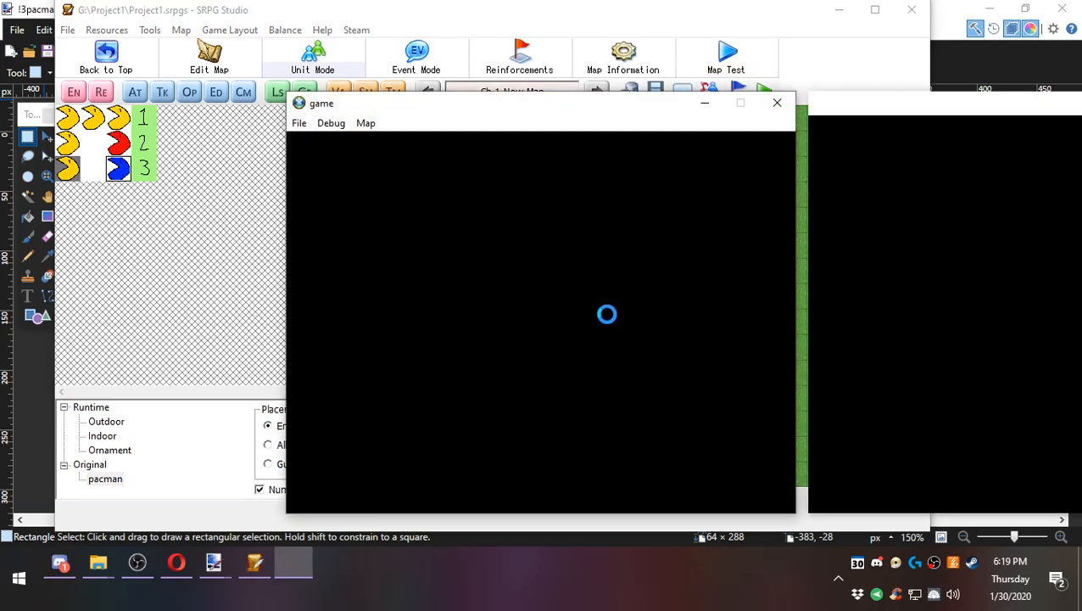
pyautogui.click(432, 253)
pyautogui.click(514, 342)
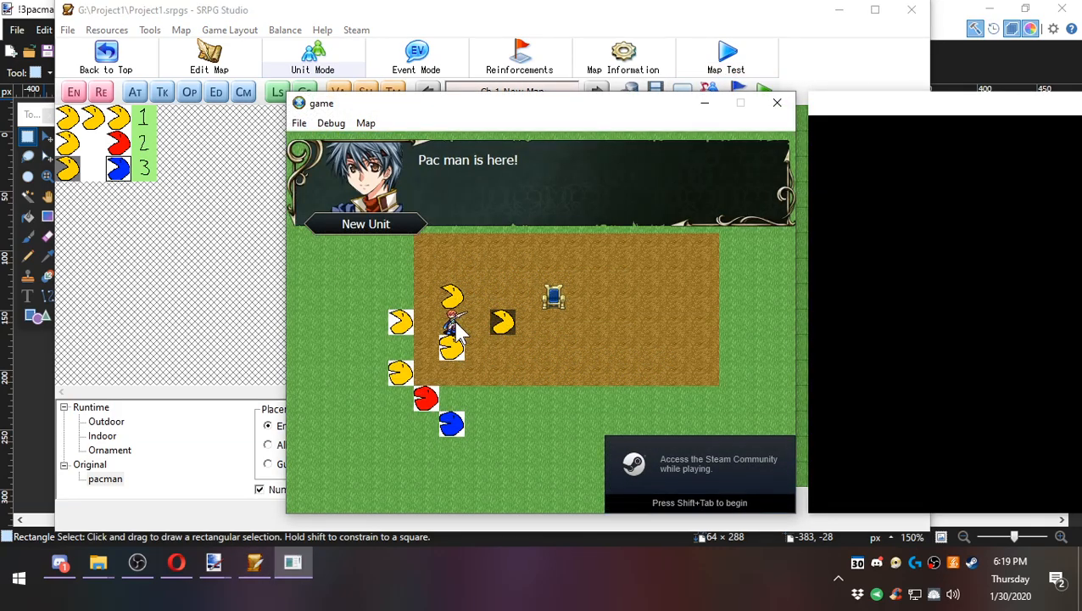
pyautogui.click(454, 327)
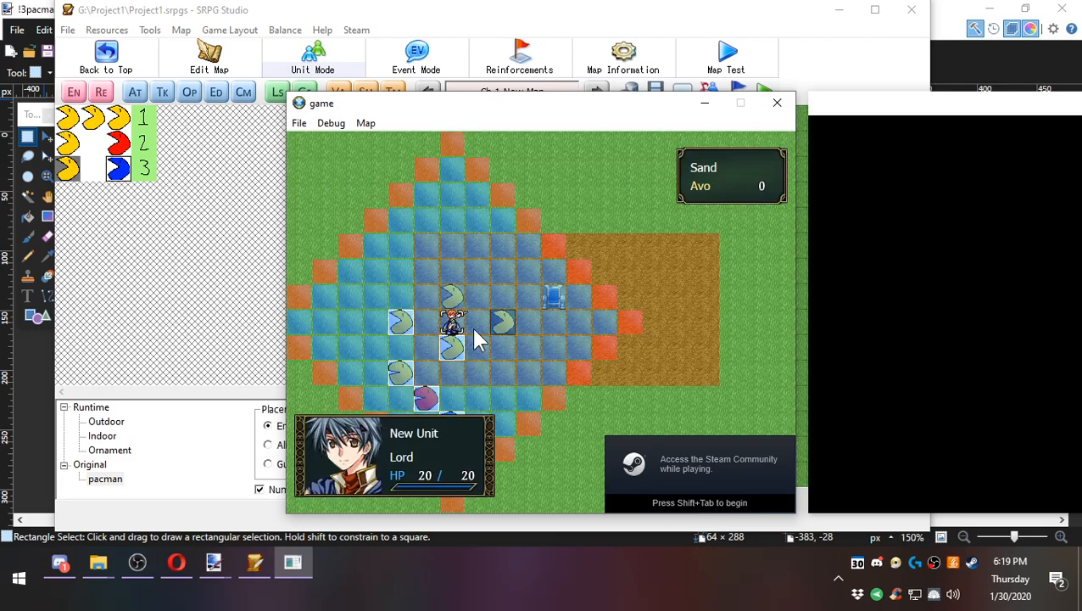
pyautogui.click(777, 103)
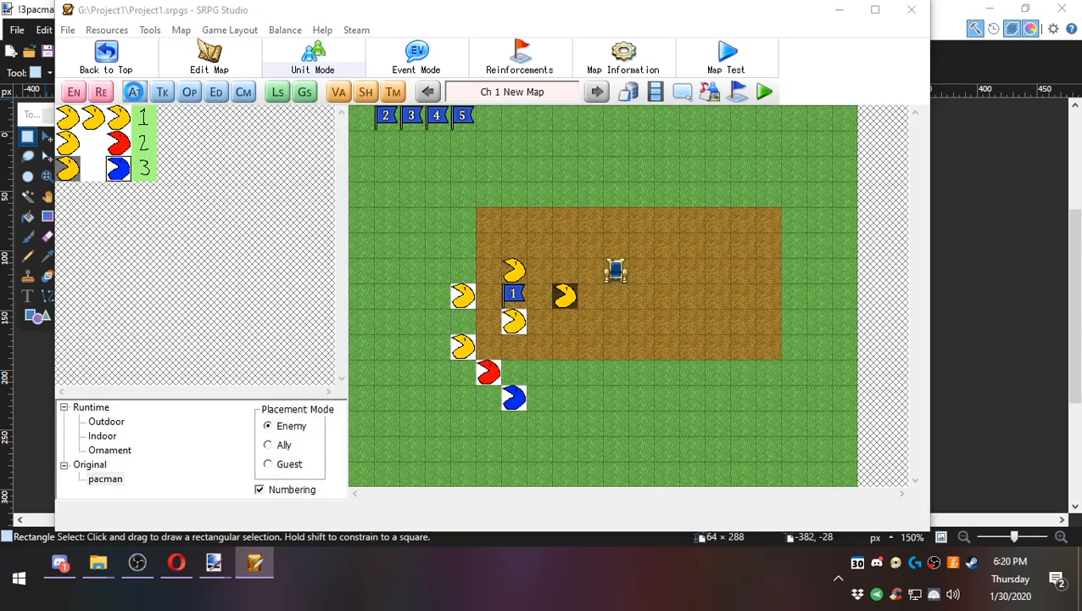
# Set the range of the auto event's Distance condition to 0 and close the event settings.
pyautogui.click(137, 94)
pyautogui.doubleClick(186, 519)
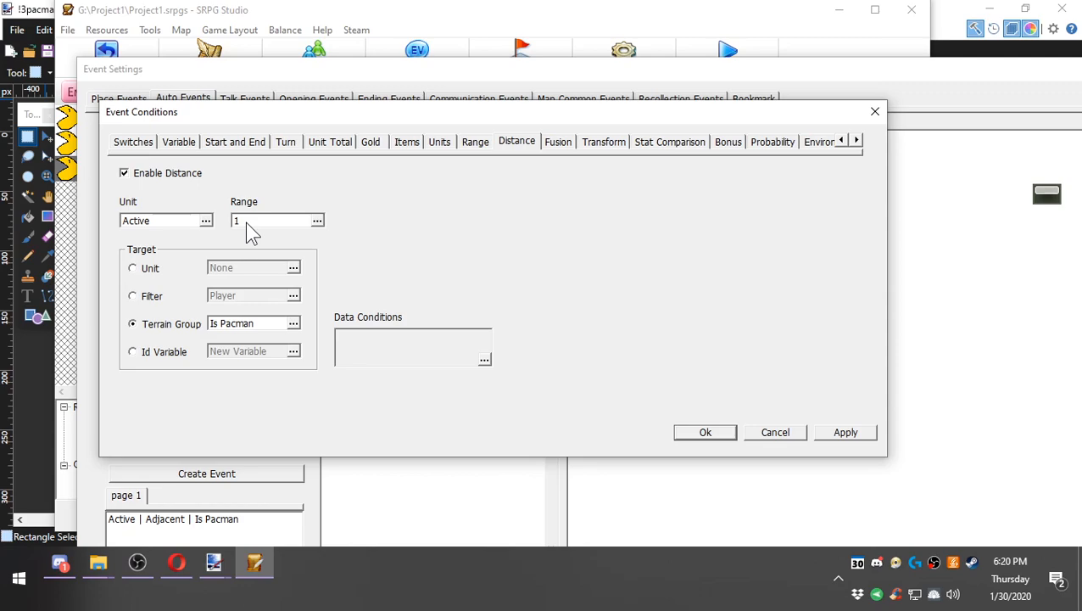
pyautogui.click(315, 221)
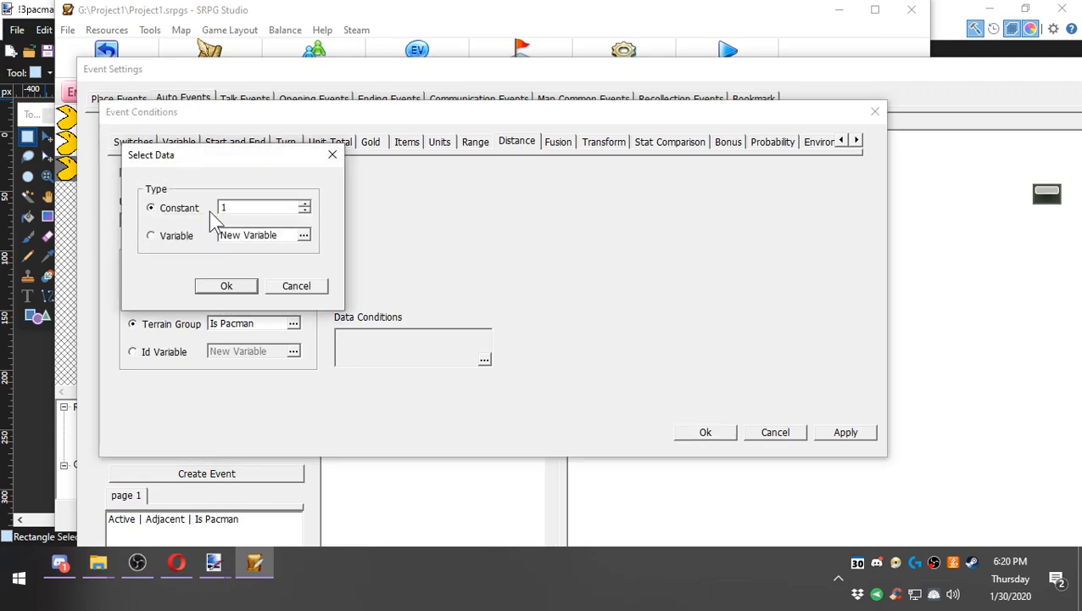
pyautogui.write('0')
pyautogui.click(241, 288)
pyautogui.click(719, 433)
pyautogui.moveTo(621, 71); pyautogui.dragTo(1081, 65)
pyautogui.press('Escape')
# Run a map test with the unit moved onto the Pac Man tile and waiting there to check the event trigger.
pyautogui.click(747, 68)
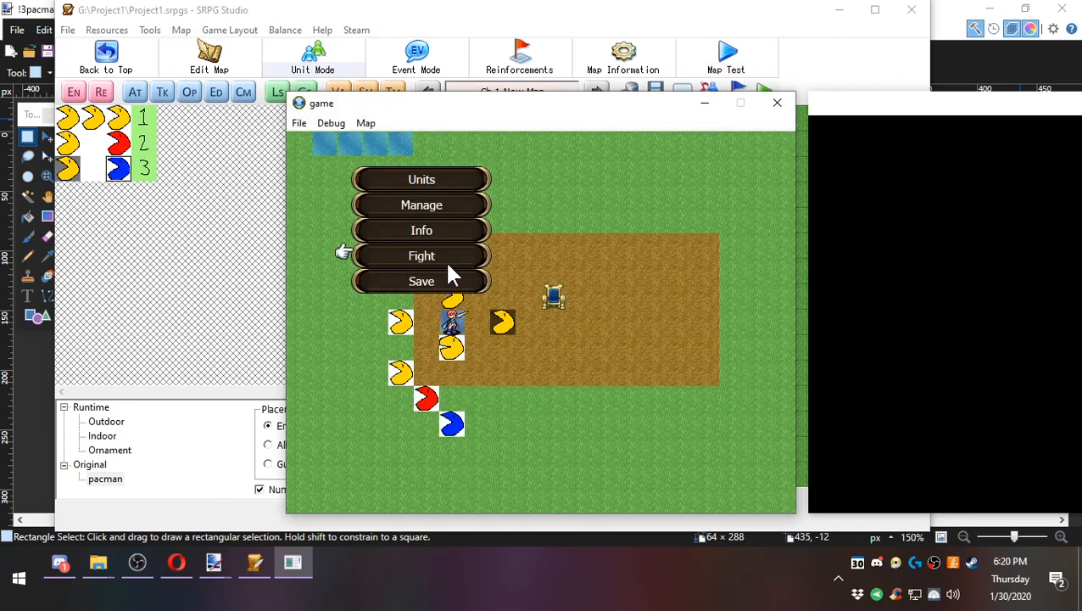
pyautogui.click(447, 264)
pyautogui.click(521, 343)
pyautogui.click(456, 306)
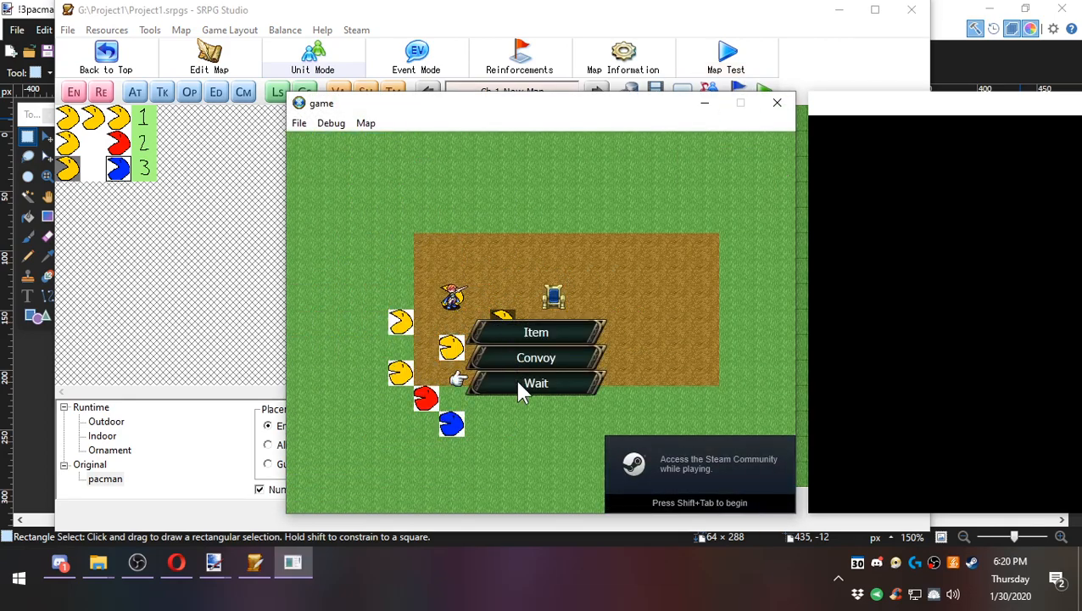
pyautogui.click(516, 380)
pyautogui.click(488, 305)
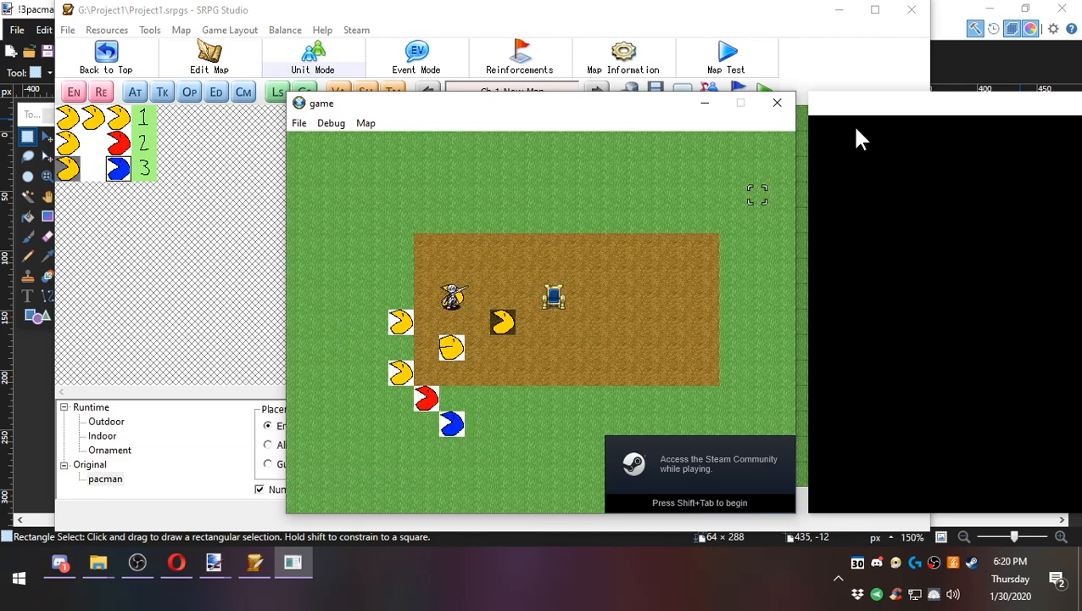
pyautogui.click(777, 102)
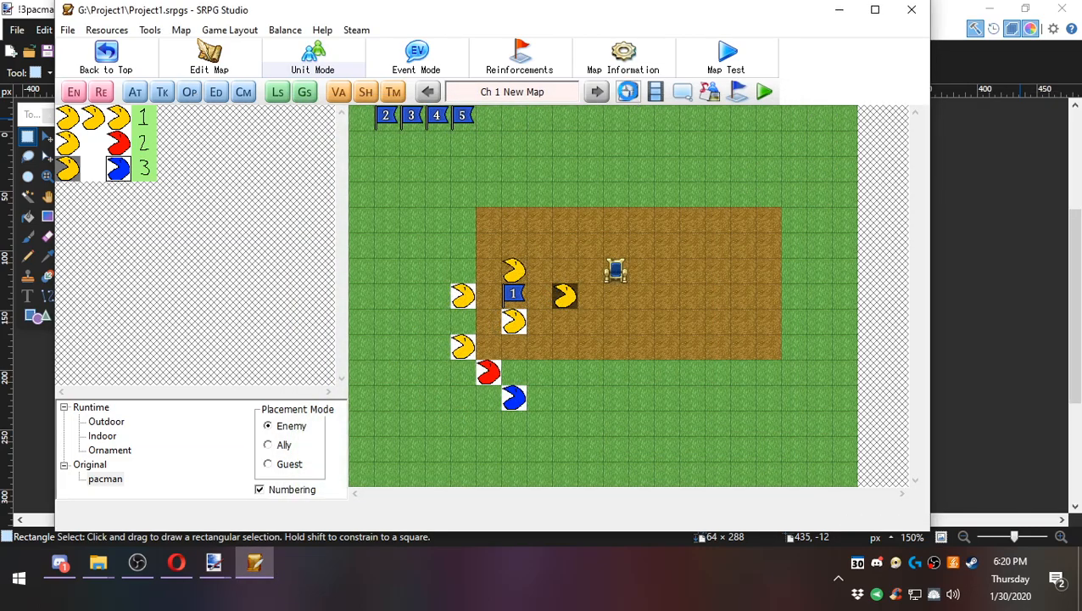
# Examine the terrain assignments of the original pacman, !3pacman and !3#pacman2 tilesets in the database.
pyautogui.click(629, 91)
pyautogui.moveTo(537, 82); pyautogui.dragTo(656, 38)
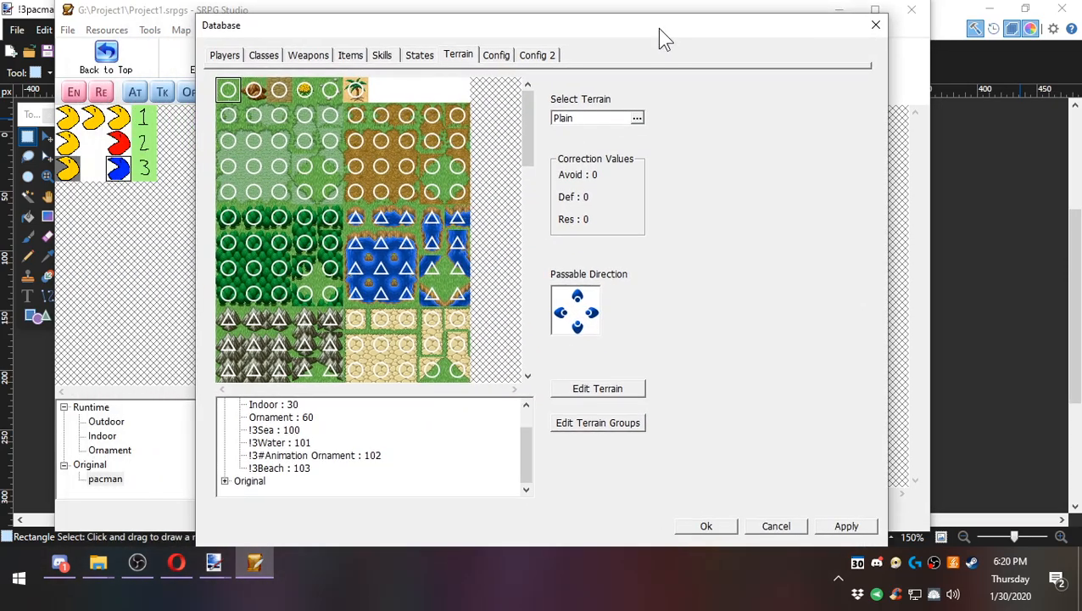
pyautogui.click(225, 481)
pyautogui.click(274, 461)
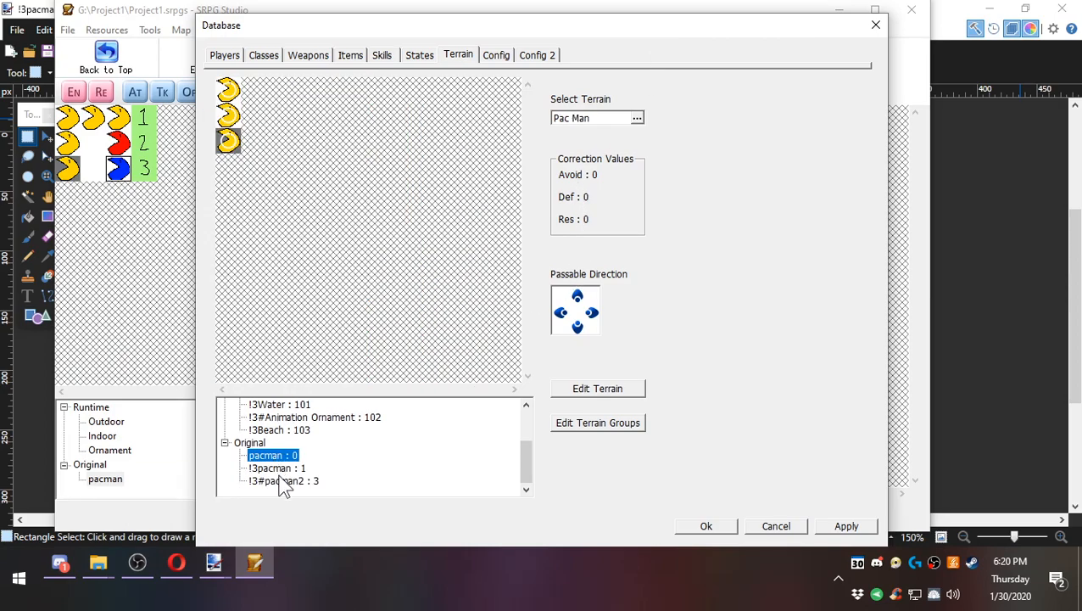
pyautogui.click(277, 468)
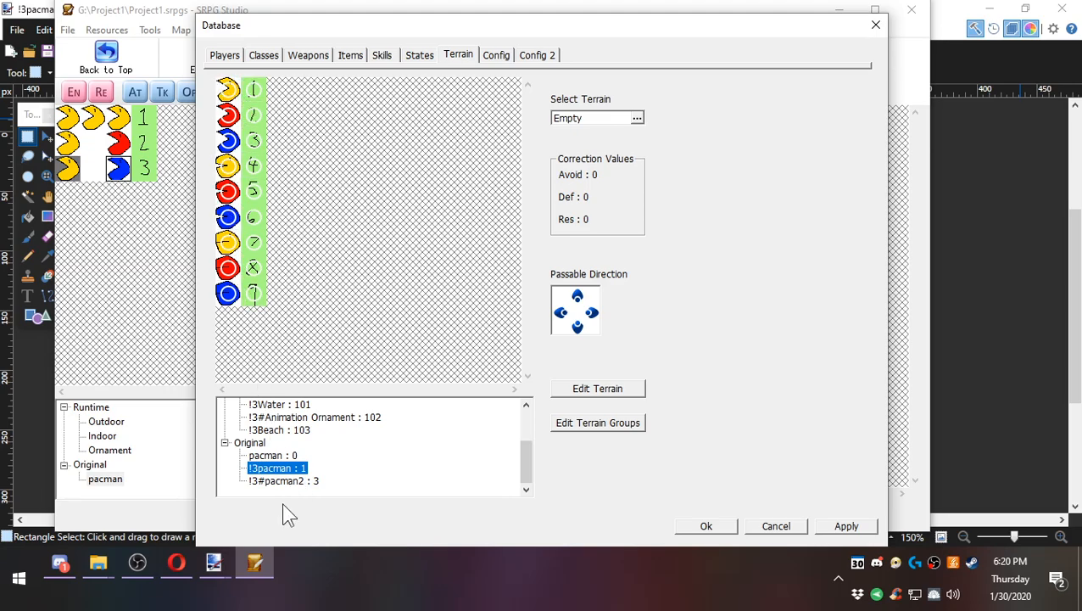
pyautogui.click(290, 481)
pyautogui.click(290, 456)
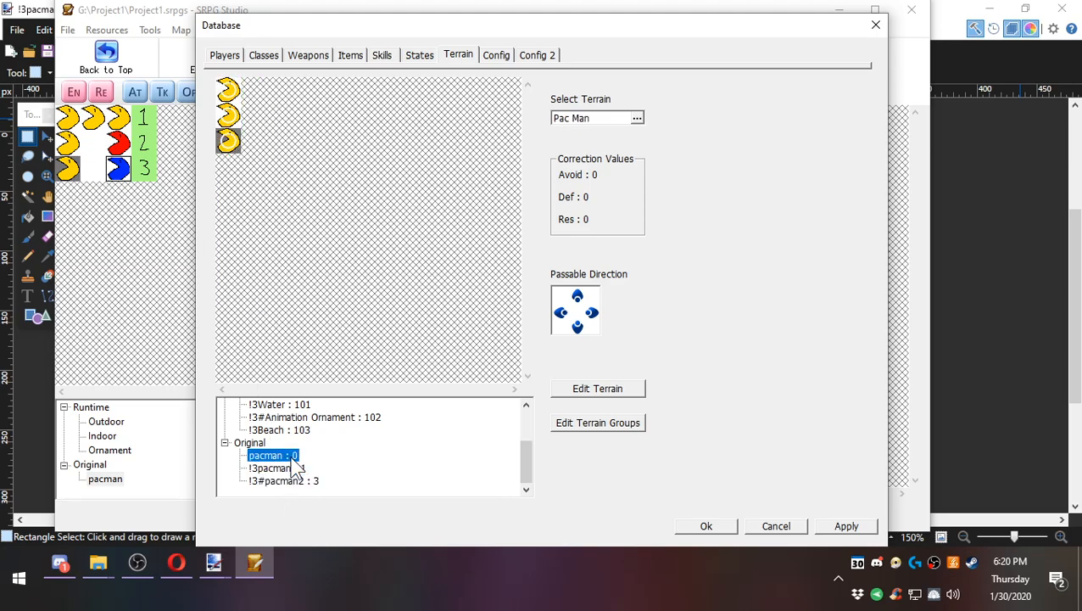
pyautogui.click(293, 431)
pyautogui.click(285, 456)
pyautogui.click(694, 529)
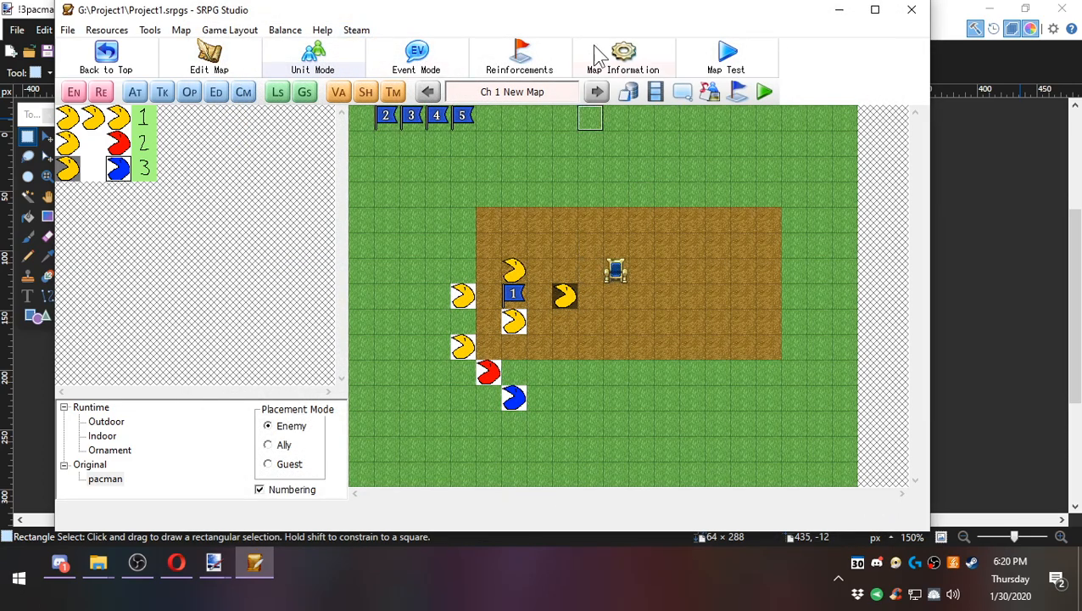
# Move starting positions 2 to 5 from the map's upper edge to tiles around the dirt area near the Pac Man tiles.
pyautogui.click(621, 58)
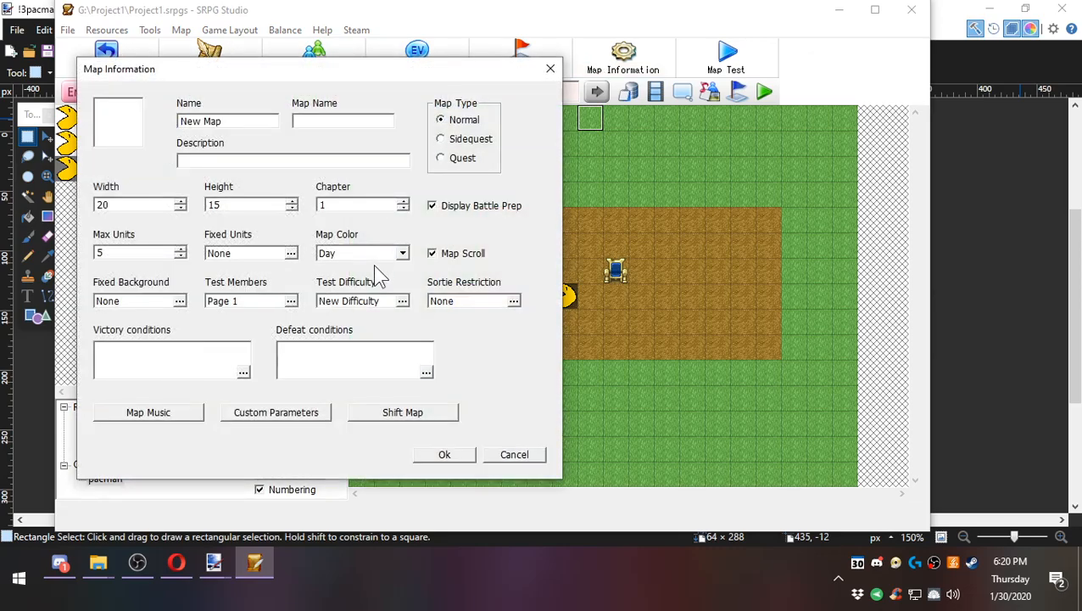
pyautogui.click(516, 455)
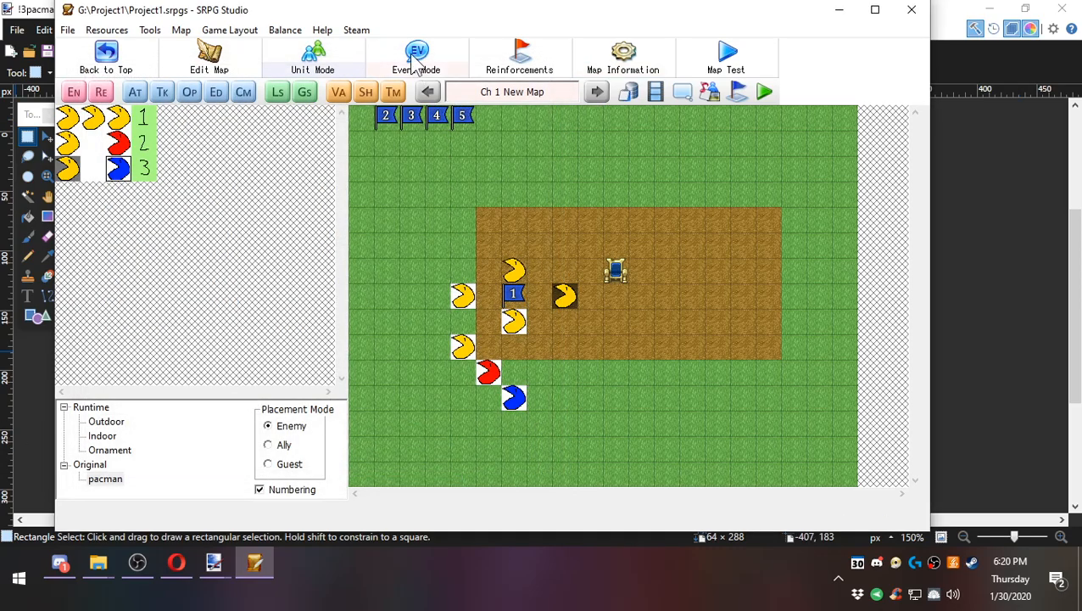
pyautogui.click(538, 225)
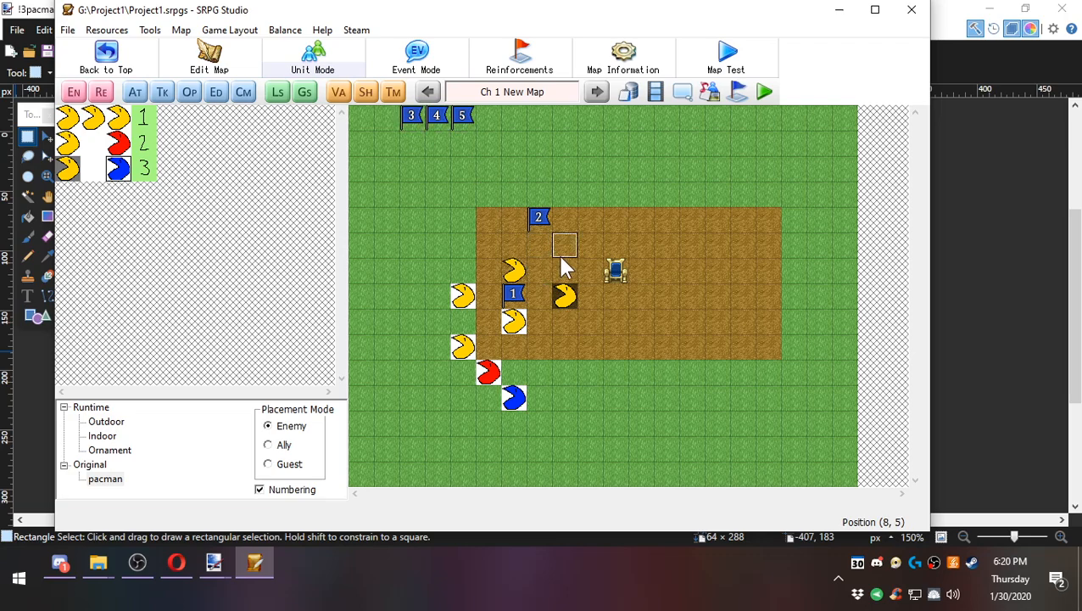
pyautogui.click(562, 250)
pyautogui.click(437, 117)
pyautogui.click(513, 248)
pyautogui.click(458, 121)
pyautogui.click(512, 193)
# Rename the first player unit in the database as Dude1.
pyautogui.click(637, 92)
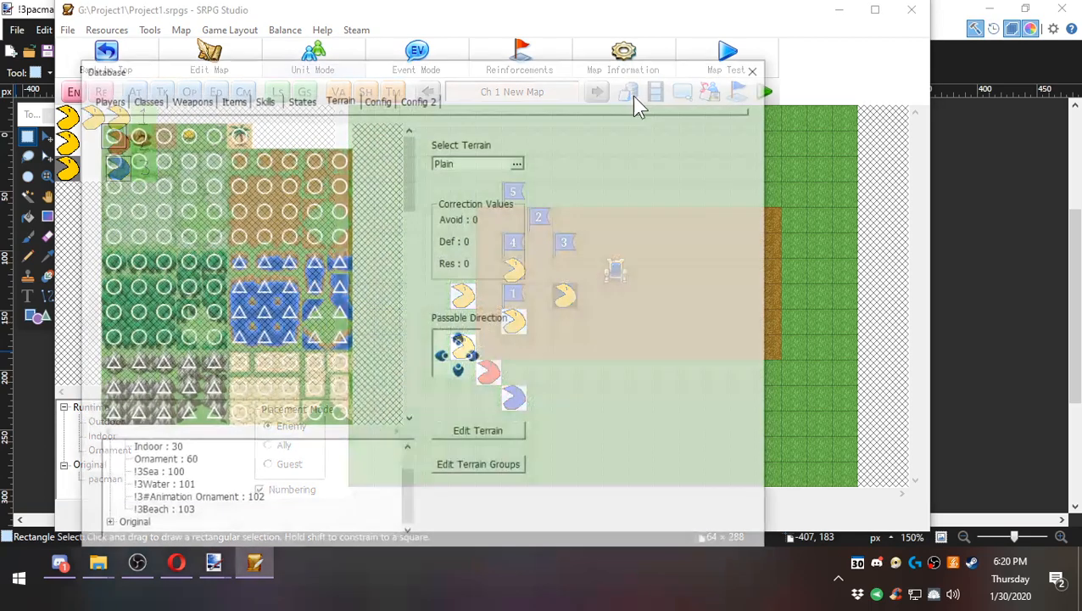
pyautogui.click(125, 97)
pyautogui.moveTo(181, 78); pyautogui.dragTo(211, 50)
pyautogui.click(436, 121)
pyautogui.write('Dude1')
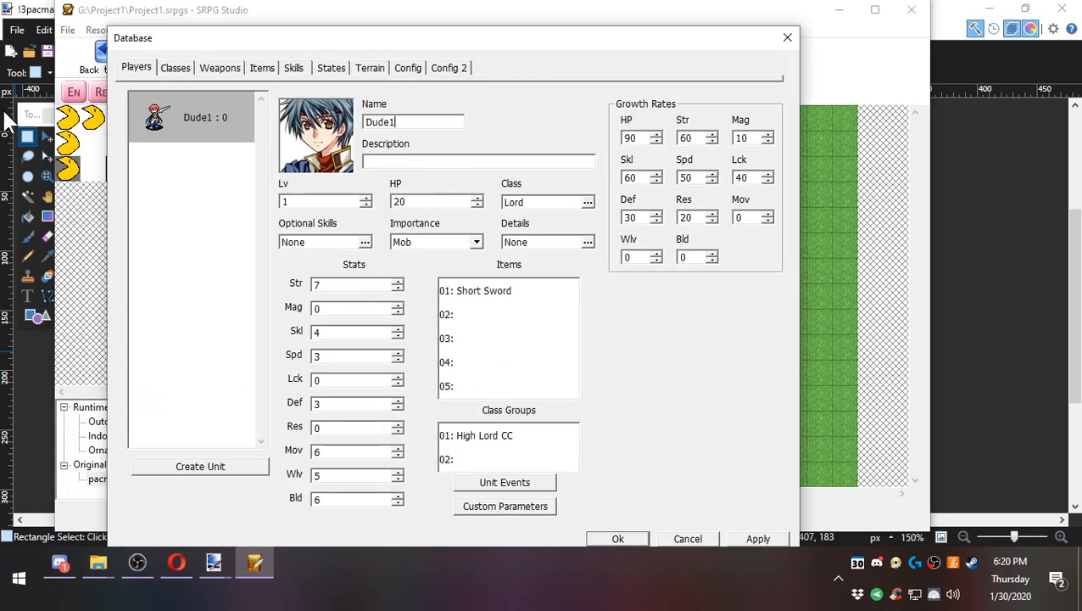
# Create a second player unit, name it Dude2 and confirm the database changes.
pyautogui.click(249, 465)
pyautogui.moveTo(426, 122); pyautogui.dragTo(3, 117)
pyautogui.write('Dude1')
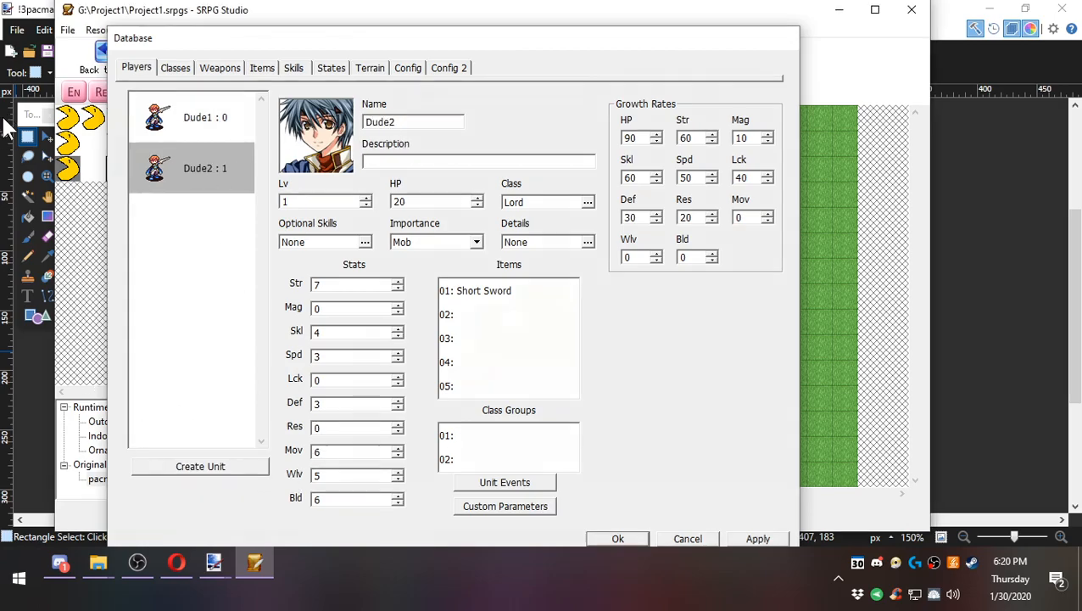
pyautogui.press('Return')
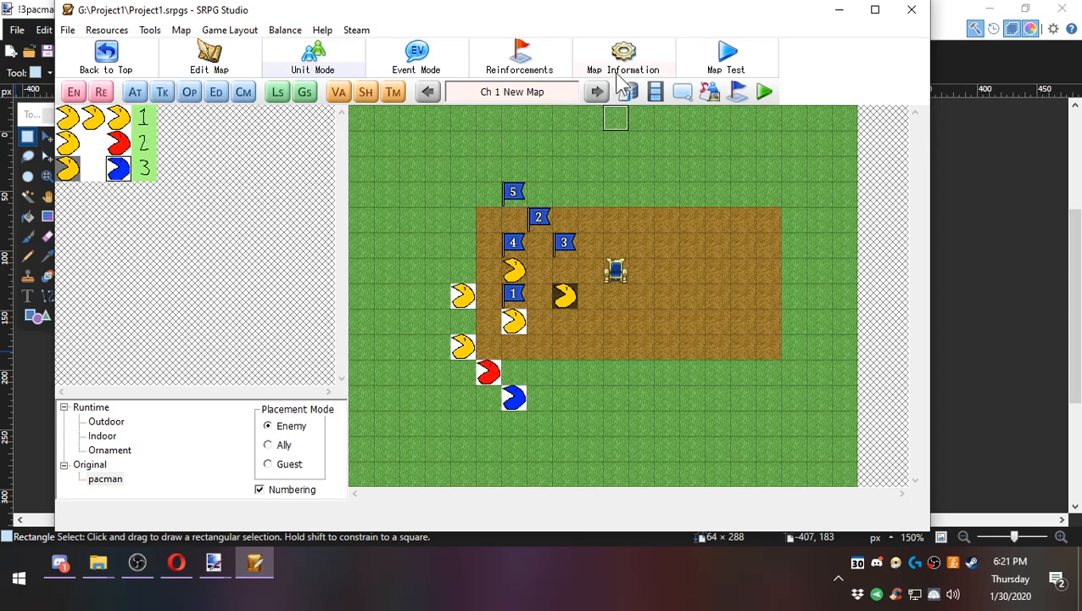
# Run a full test play and check which units are listed in the battle preparation.
pyautogui.click(109, 53)
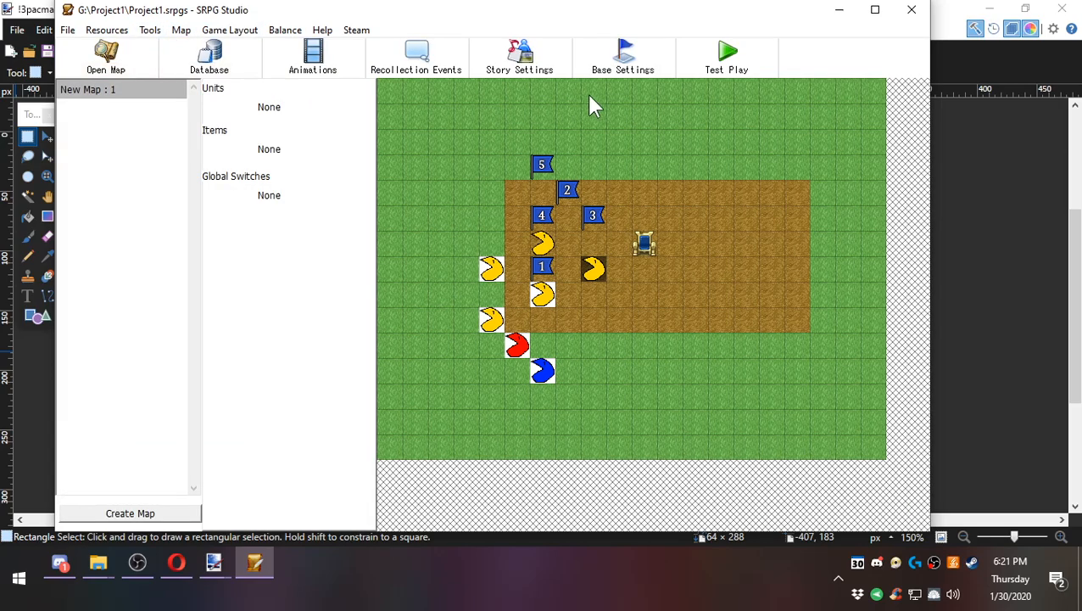
pyautogui.click(715, 59)
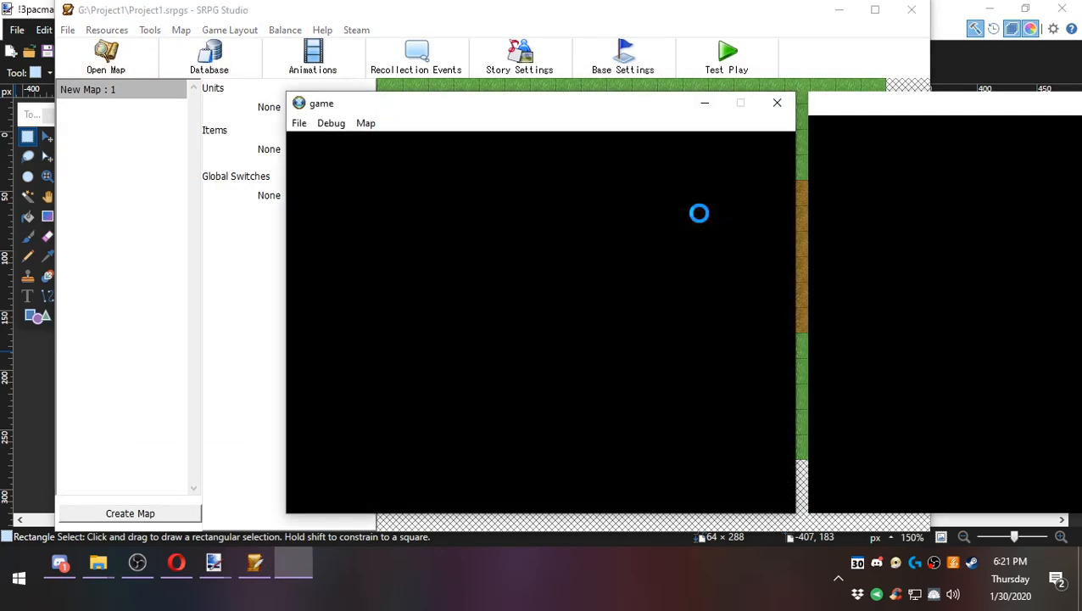
pyautogui.click(642, 346)
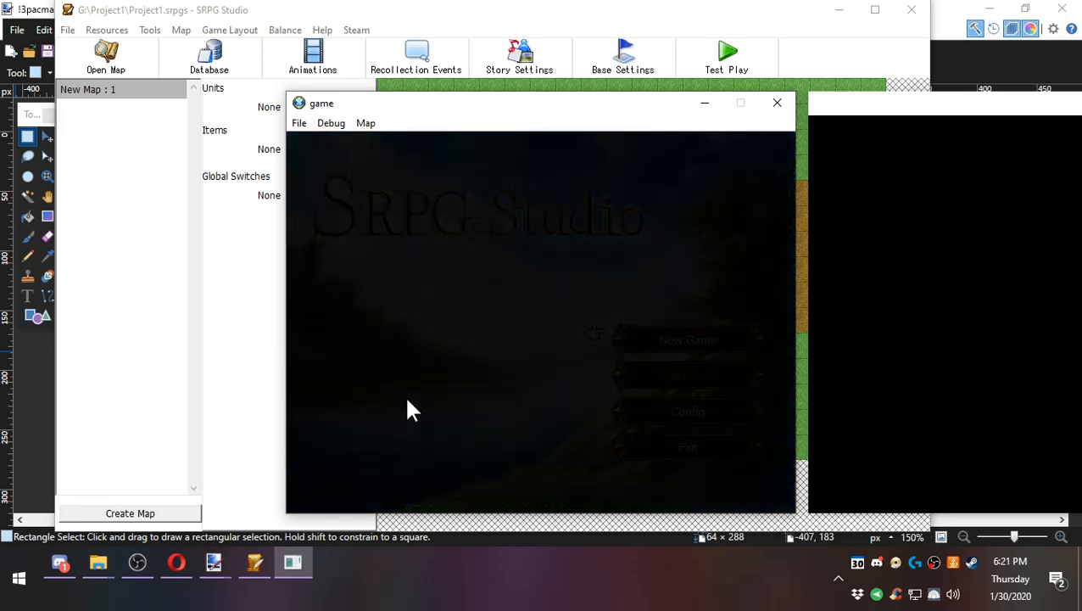
pyautogui.click(502, 270)
pyautogui.click(424, 179)
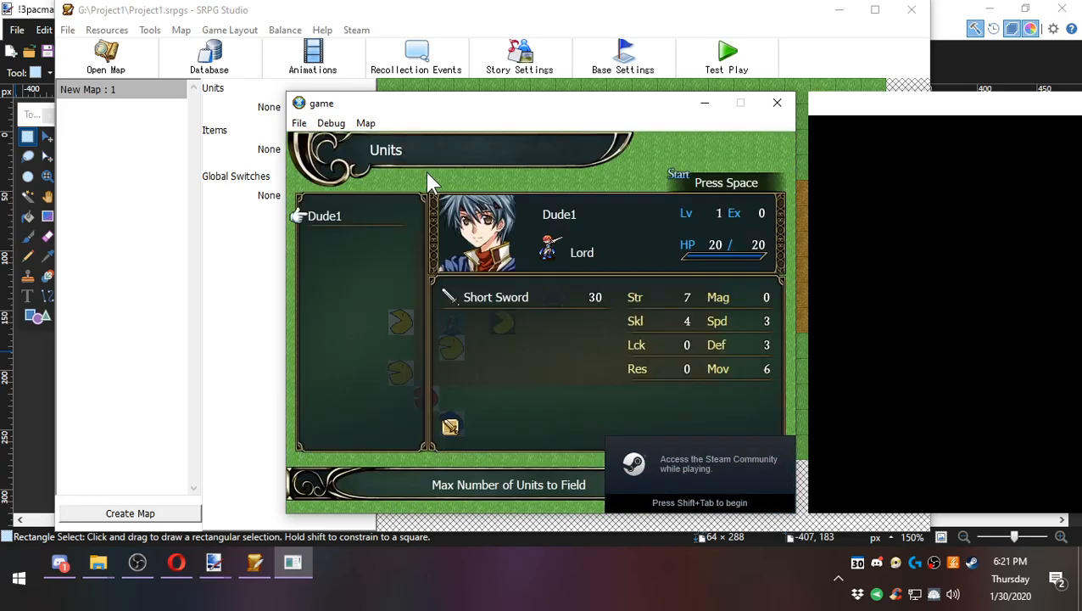
pyautogui.click(777, 103)
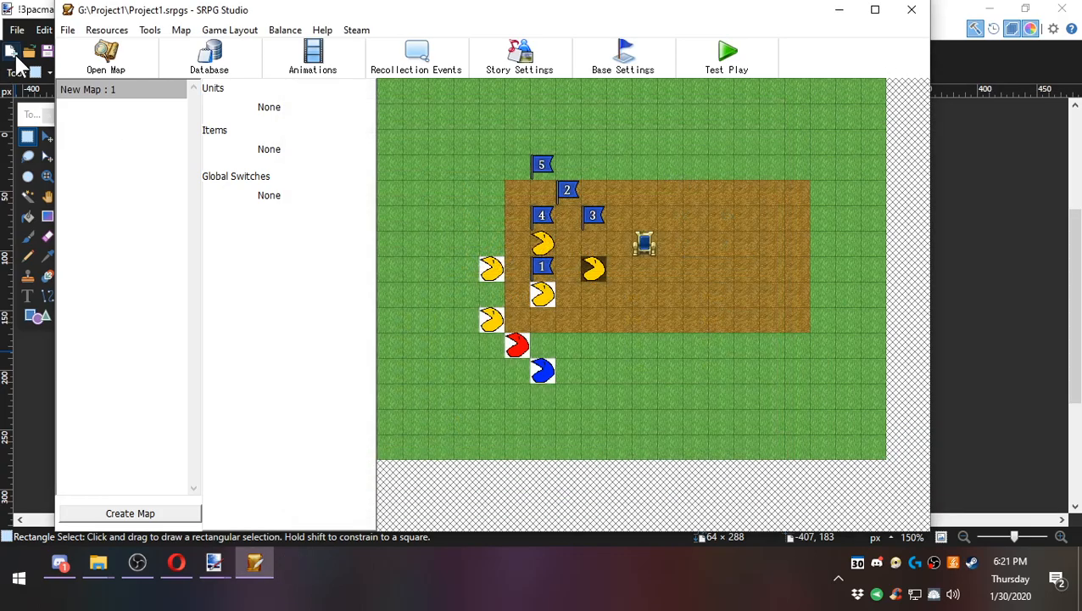
# Open the map for editing and create a new opening event.
pyautogui.click(129, 69)
pyautogui.click(140, 61)
pyautogui.click(105, 56)
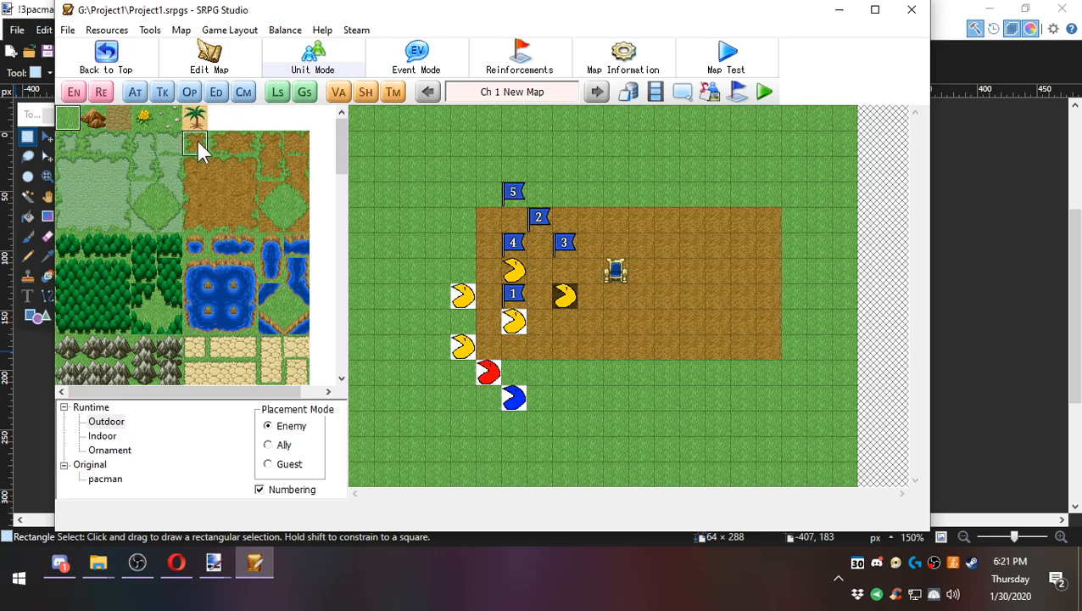
pyautogui.click(199, 85)
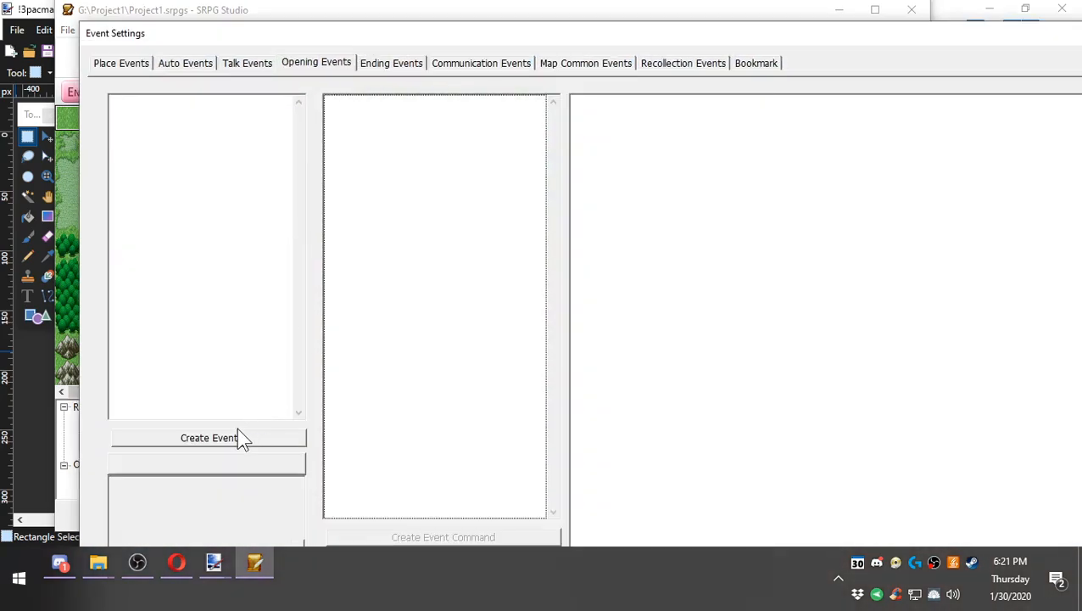
pyautogui.click(240, 438)
# Add a Unit Affiliation command to the opening event that assigns Dude2 to the Player side.
pyautogui.click(387, 536)
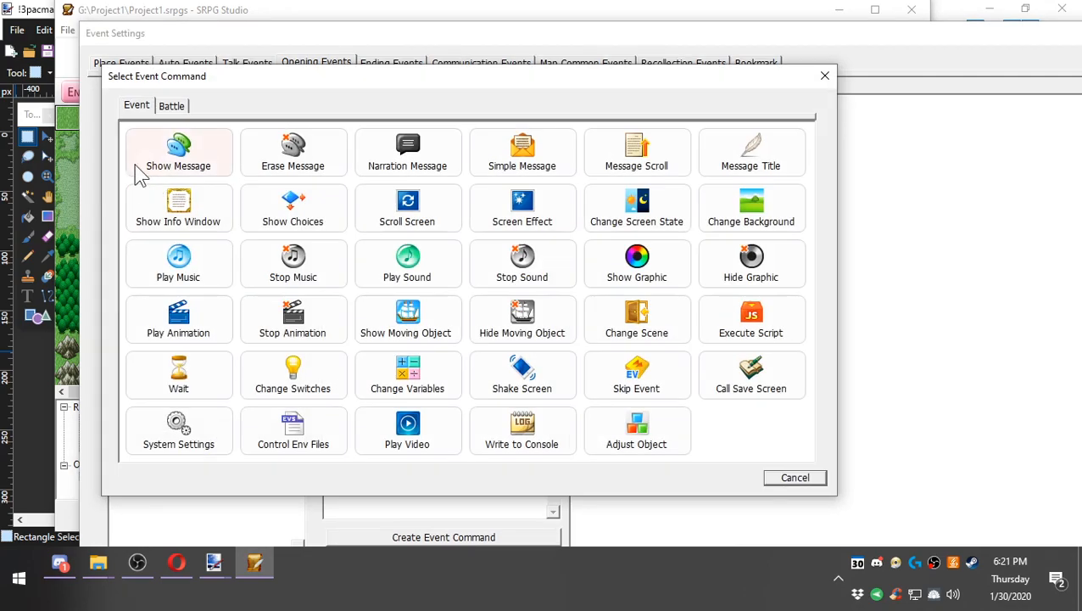
pyautogui.click(173, 105)
pyautogui.click(534, 171)
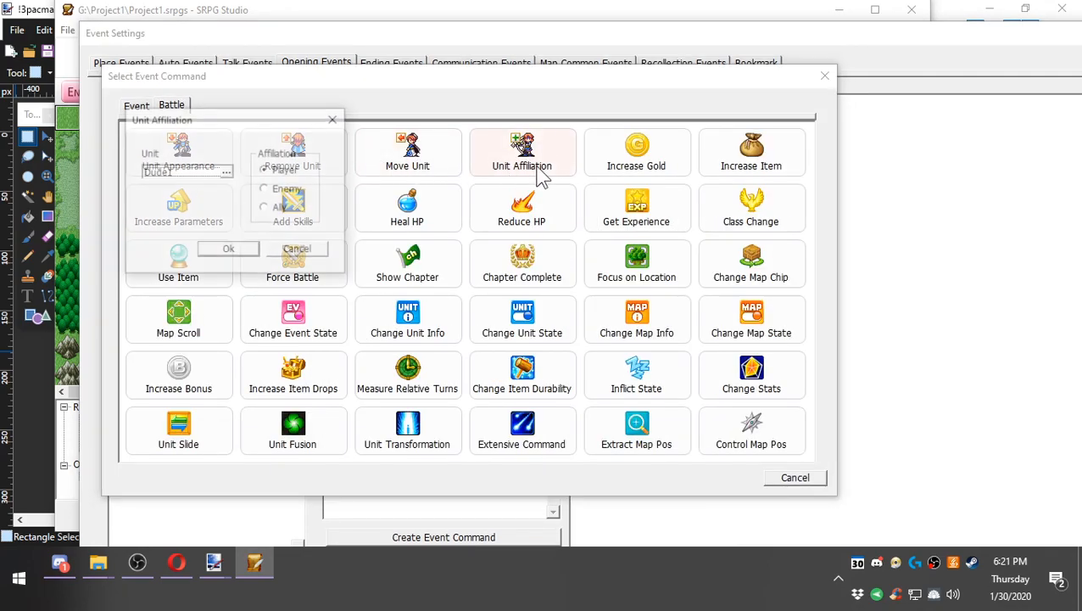
pyautogui.click(182, 174)
pyautogui.doubleClick(182, 182)
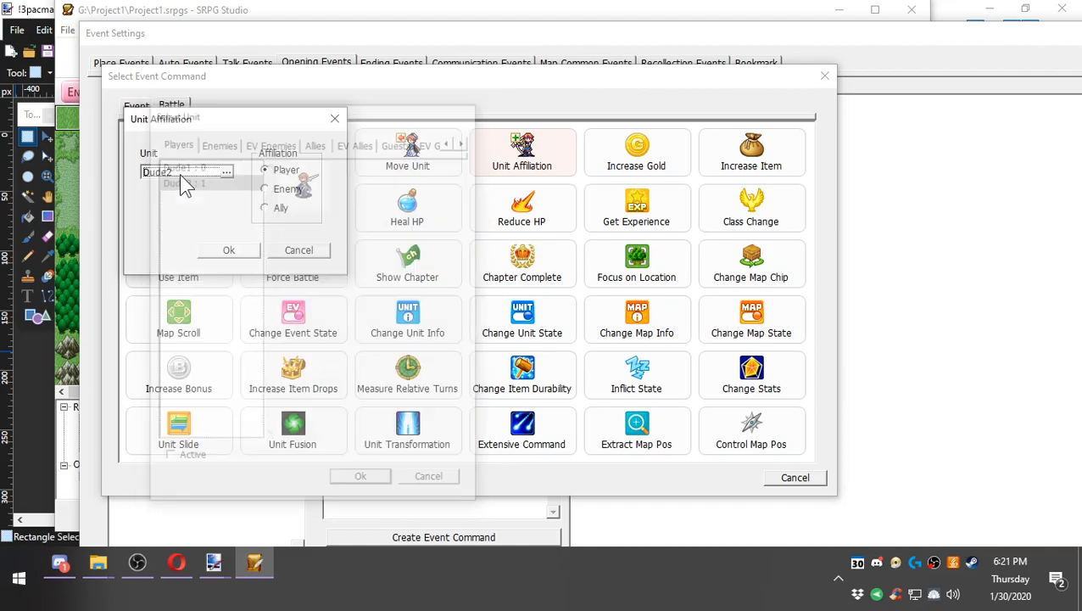
pyautogui.click(225, 251)
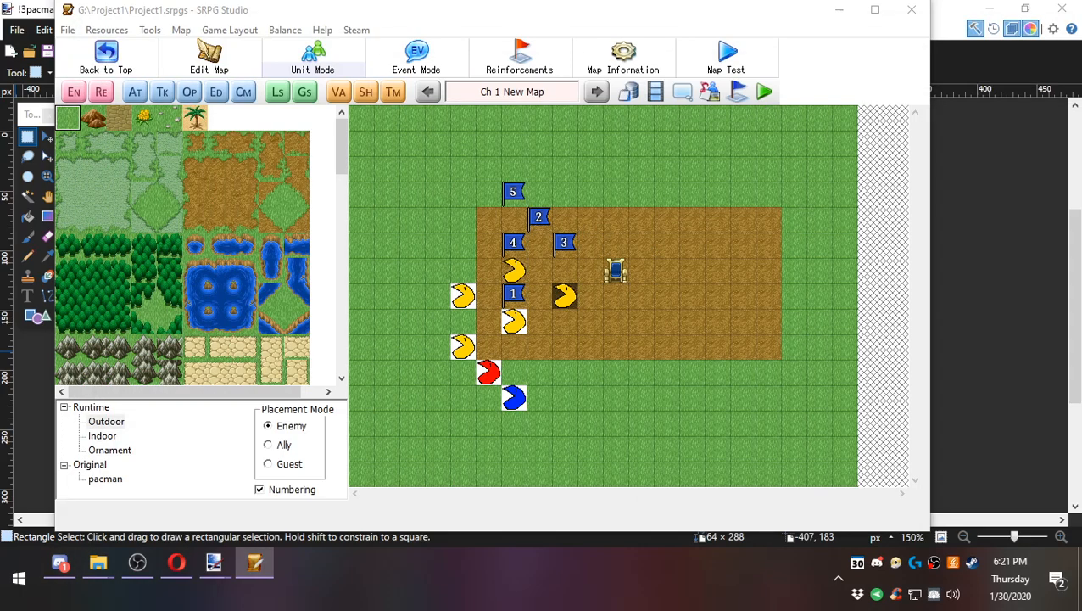
# Run a full test play to check both player units' placement on the map, and return to map editing.
pyautogui.click(126, 61)
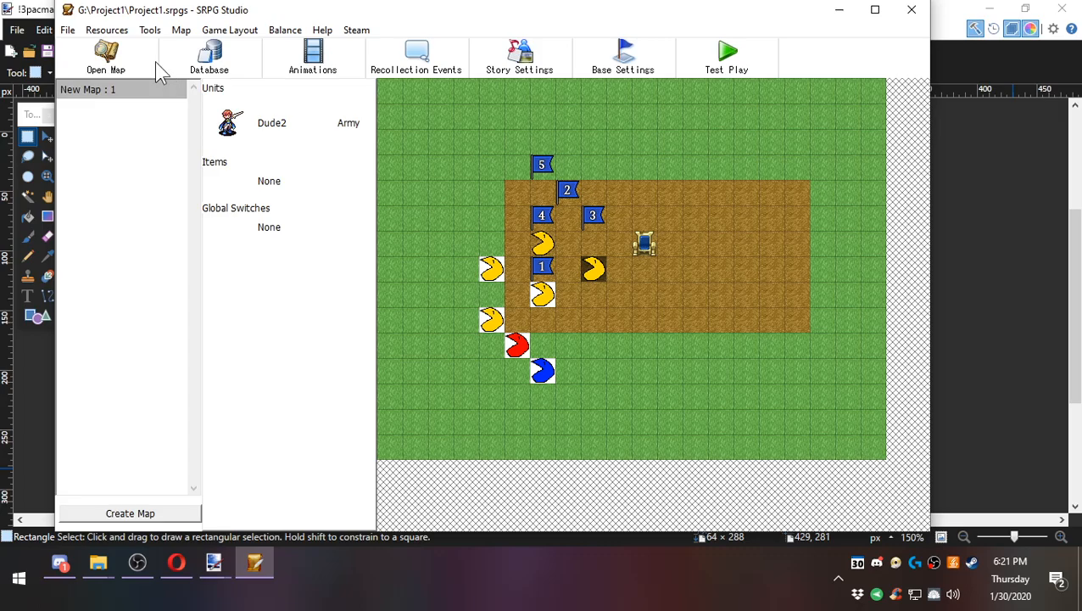
pyautogui.click(107, 58)
pyautogui.click(87, 64)
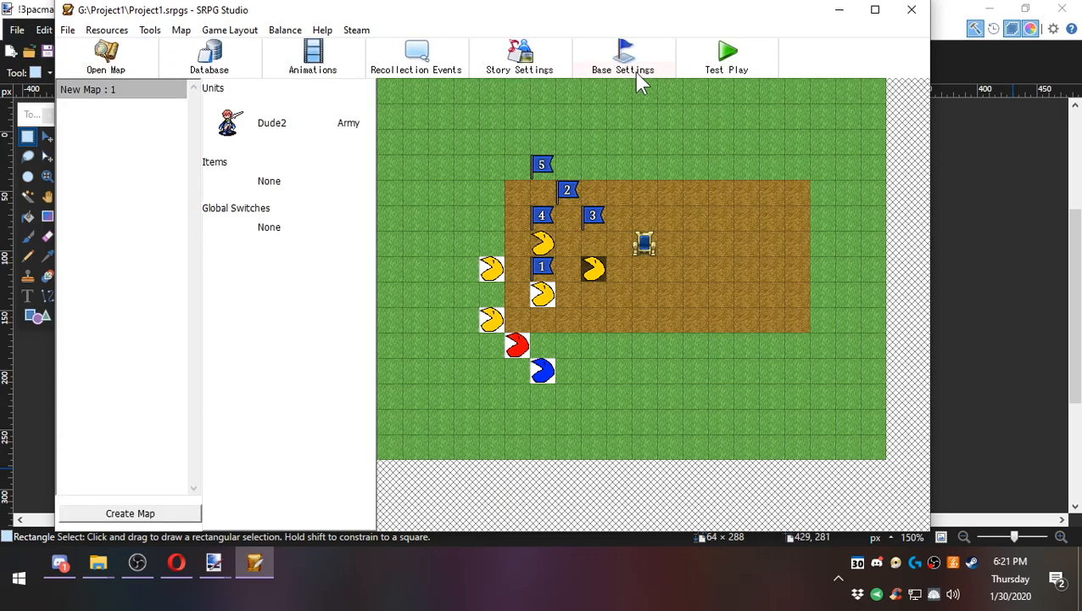
pyautogui.click(713, 77)
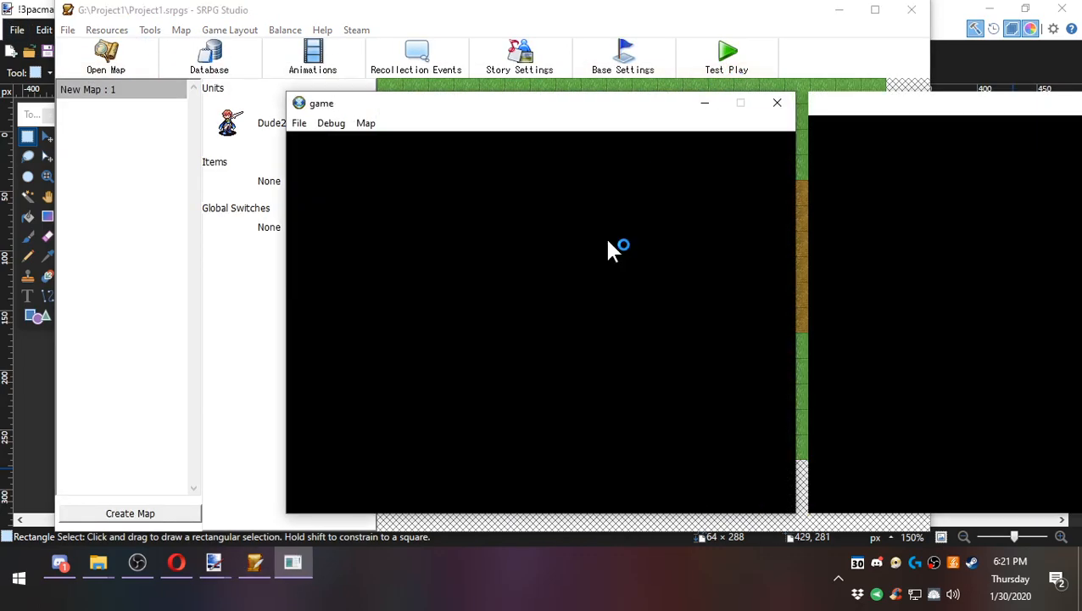
pyautogui.click(687, 343)
pyautogui.click(630, 341)
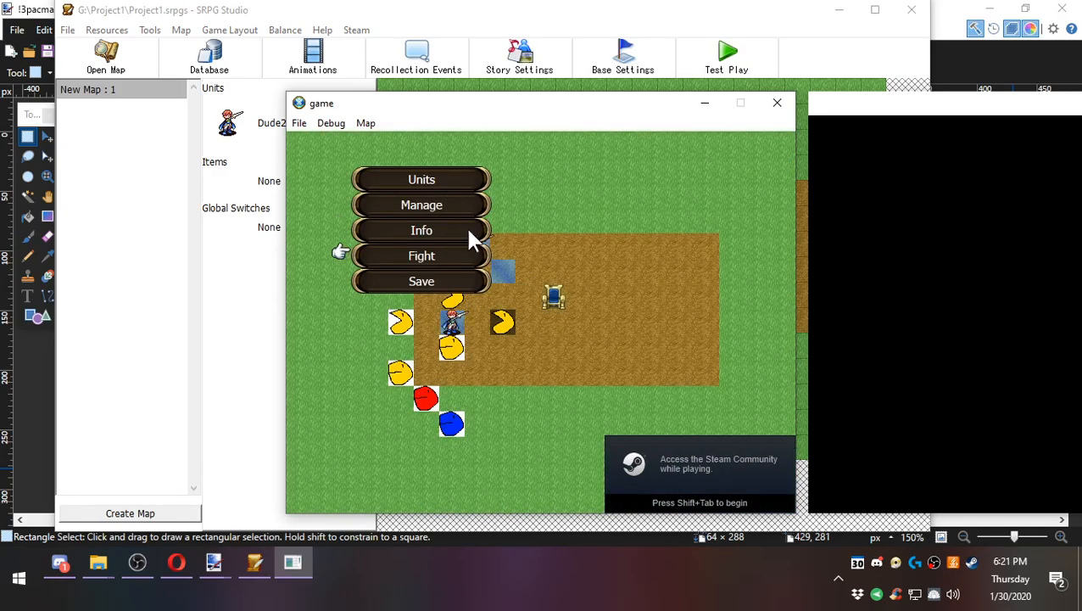
pyautogui.rightClick(441, 247)
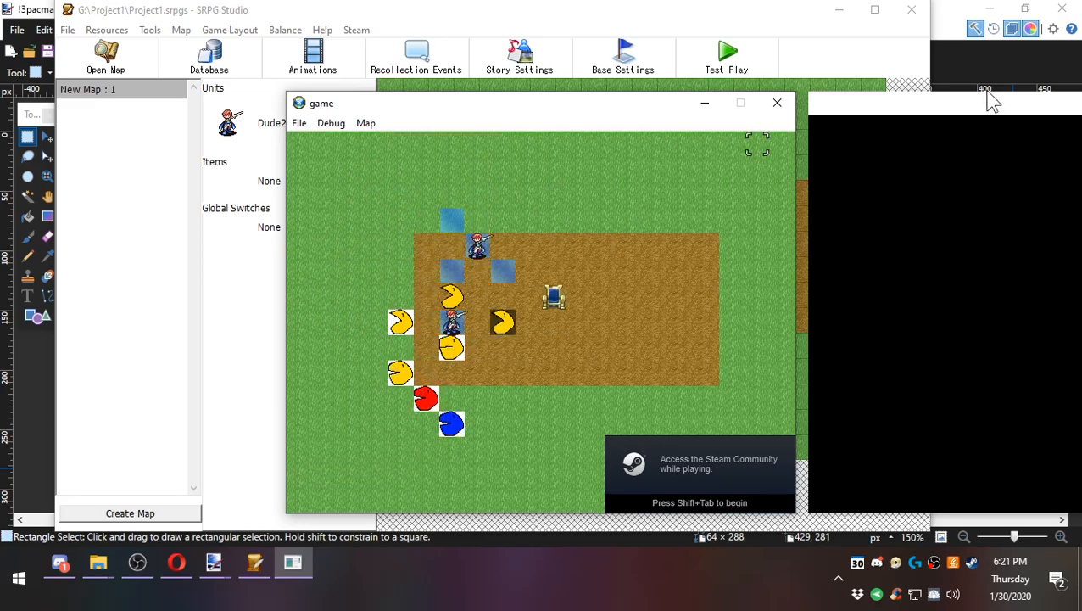
pyautogui.click(774, 109)
pyautogui.click(101, 62)
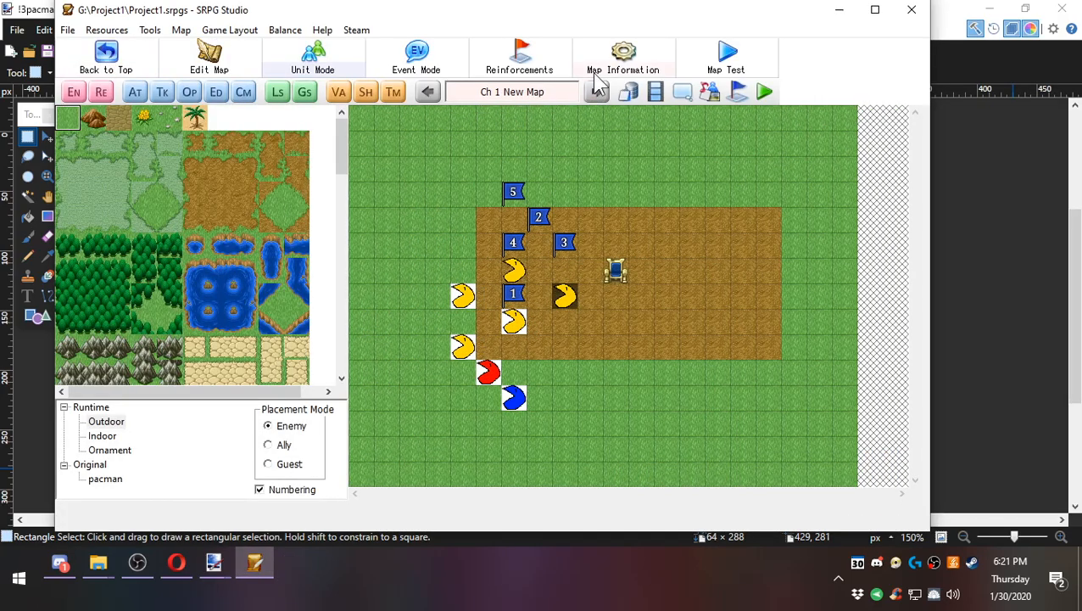
# Name the map "Pacman Is Here", with map name "Pac Man Alleyway" and description "Lots of pac men are here. watch out".
pyautogui.click(610, 70)
pyautogui.moveTo(387, 60); pyautogui.dragTo(657, 63)
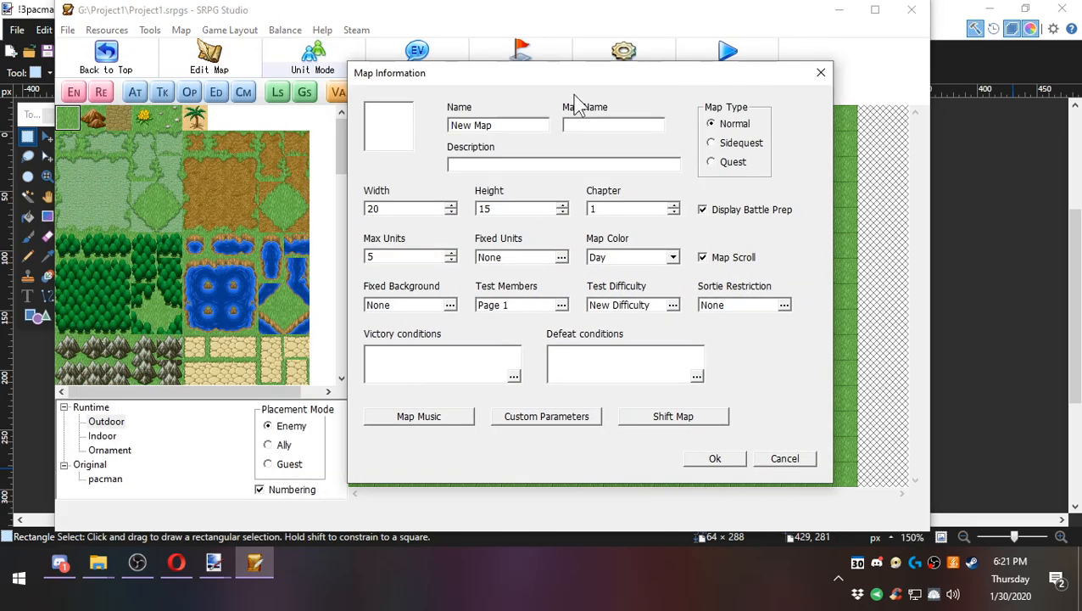
pyautogui.hotkey('ctrl', 'a')
pyautogui.write('P')
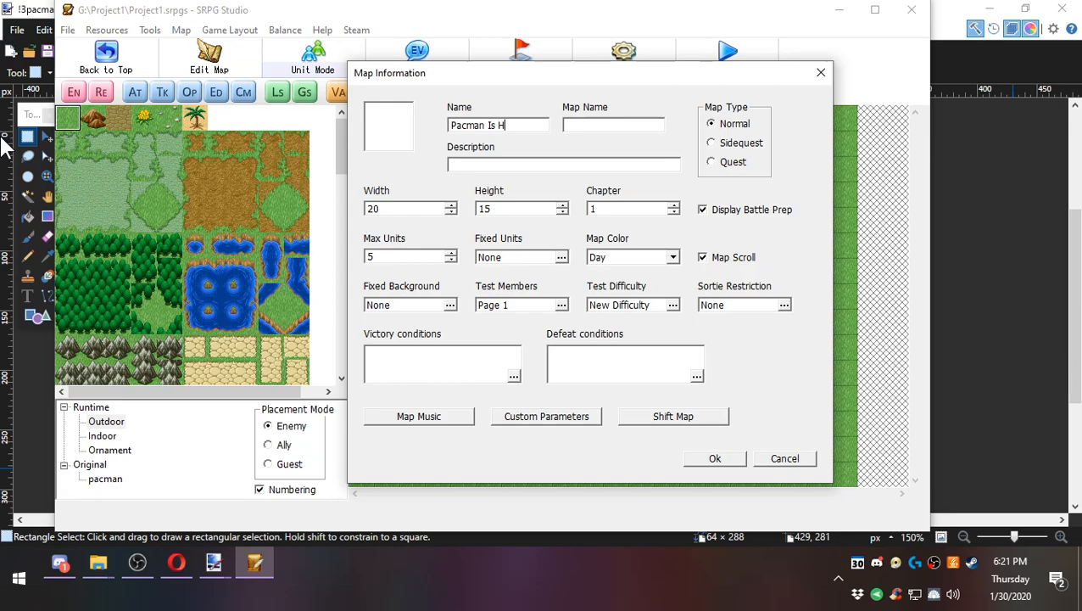
pyautogui.click(658, 128)
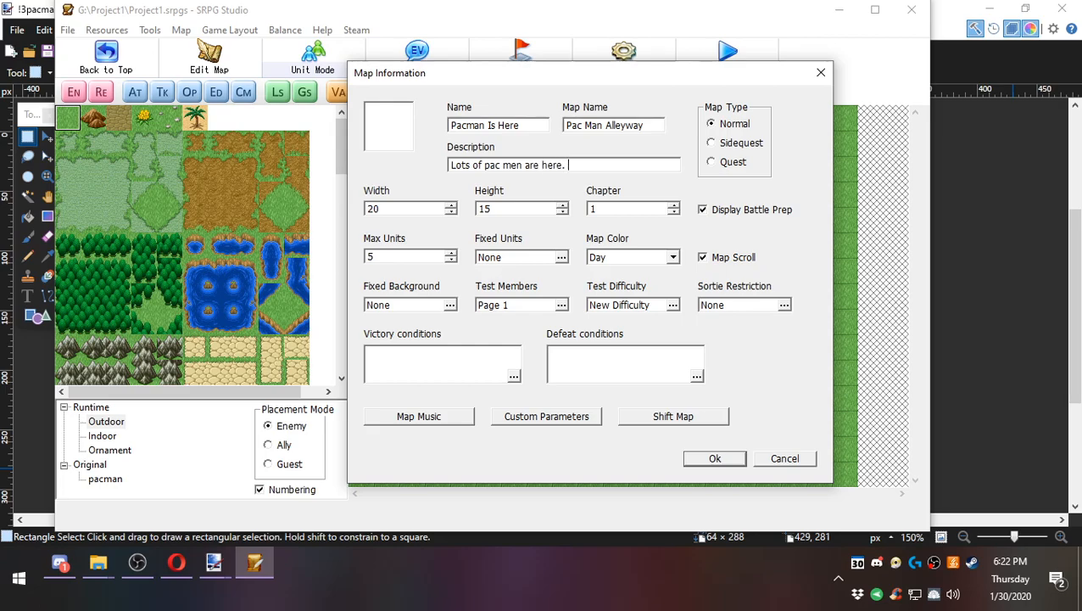
# Assign the purple letter P icon from the Alphabet set to the map, check it in the map list, and reopen the map.
pyautogui.click(394, 129)
pyautogui.click(418, 149)
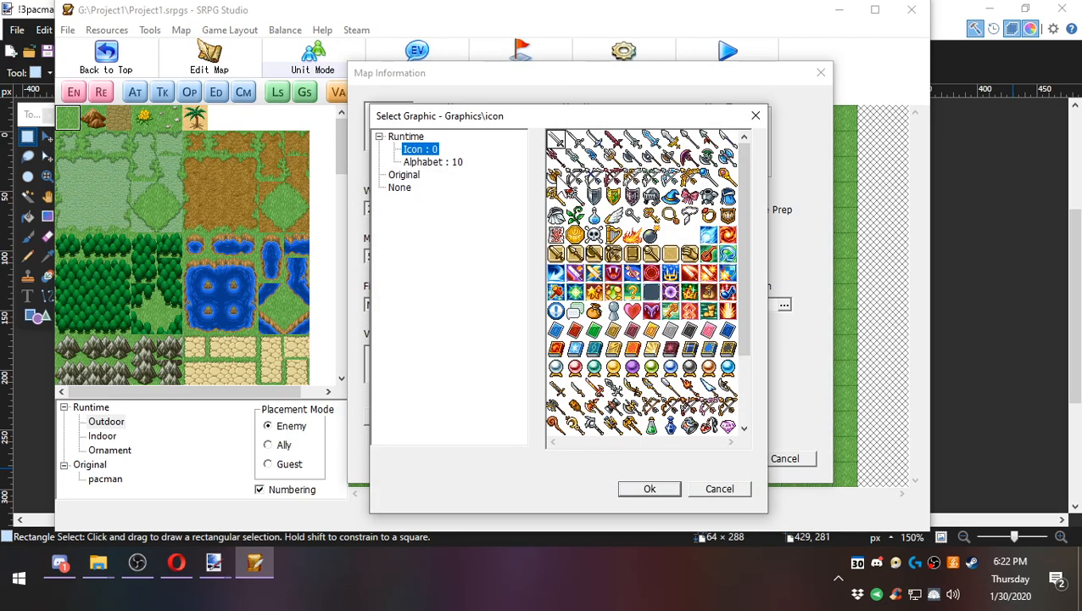
pyautogui.click(437, 162)
pyautogui.doubleClick(652, 215)
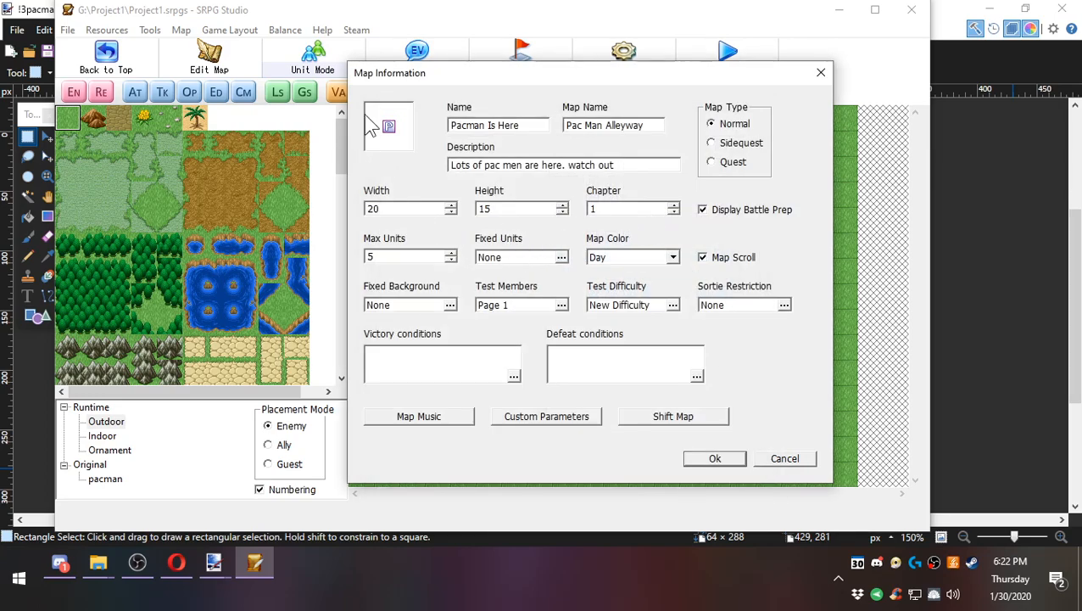
pyautogui.click(715, 461)
pyautogui.click(75, 64)
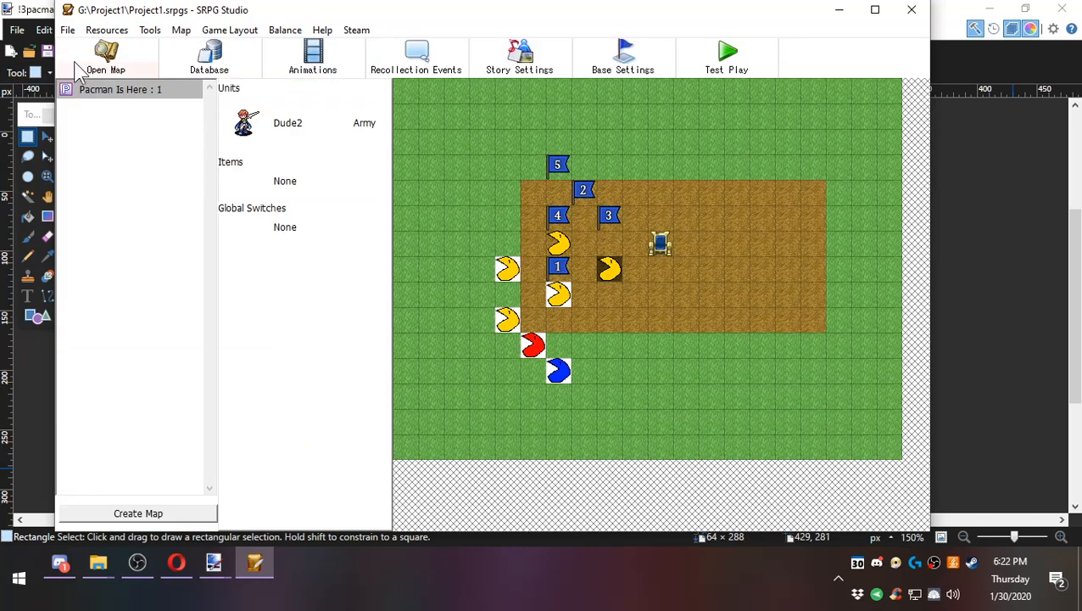
pyautogui.click(107, 61)
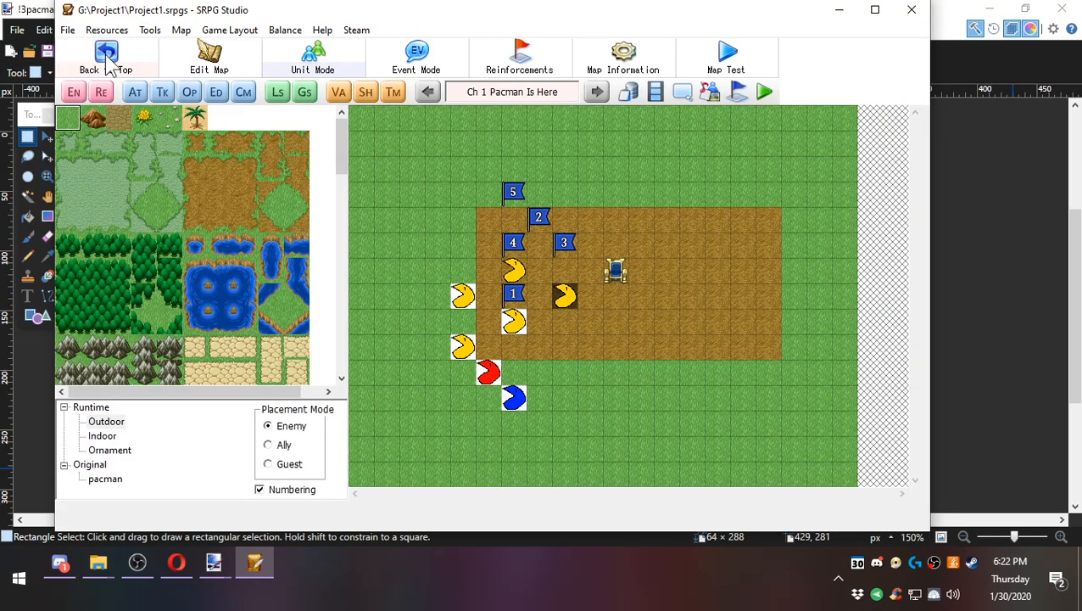
# Try the map's chapter number as the prologue value and as -1 in the map information.
pyautogui.click(626, 61)
pyautogui.moveTo(304, 68); pyautogui.dragTo(461, 64)
pyautogui.click(310, 200)
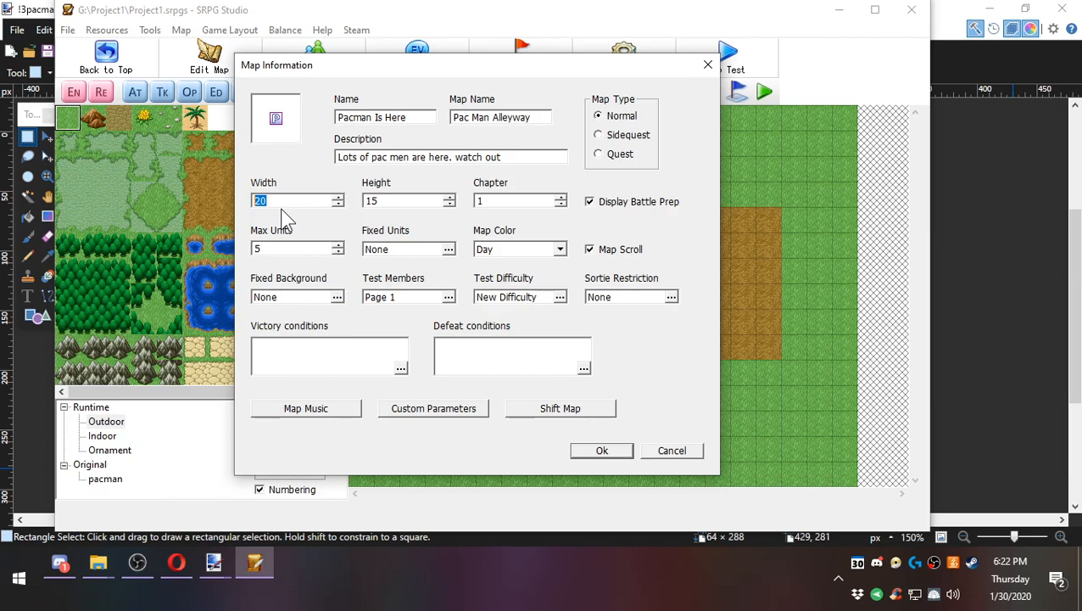
pyautogui.click(407, 200)
pyautogui.click(589, 450)
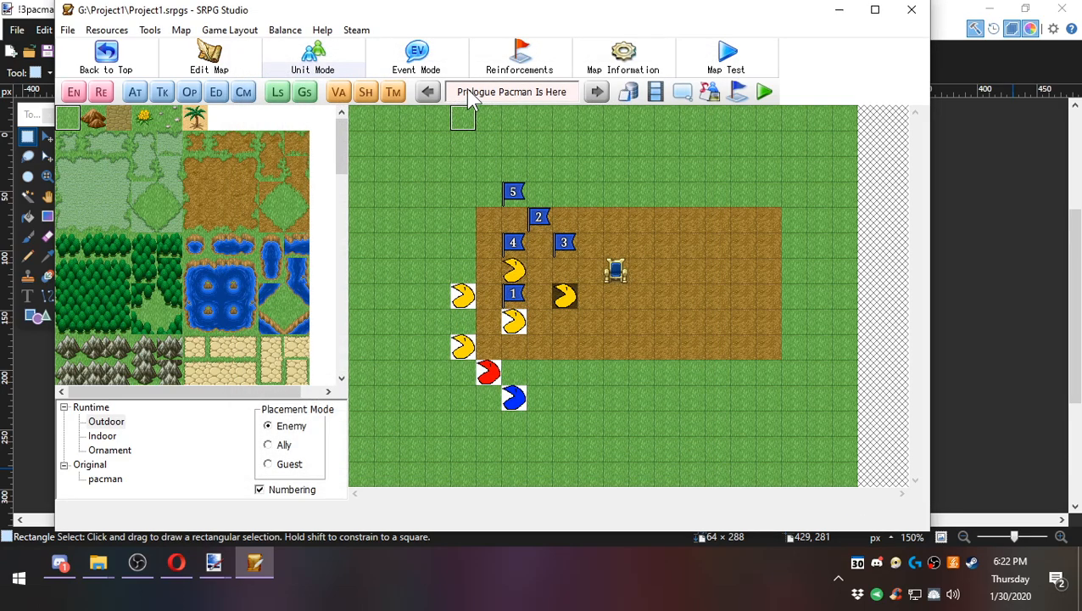
pyautogui.click(629, 56)
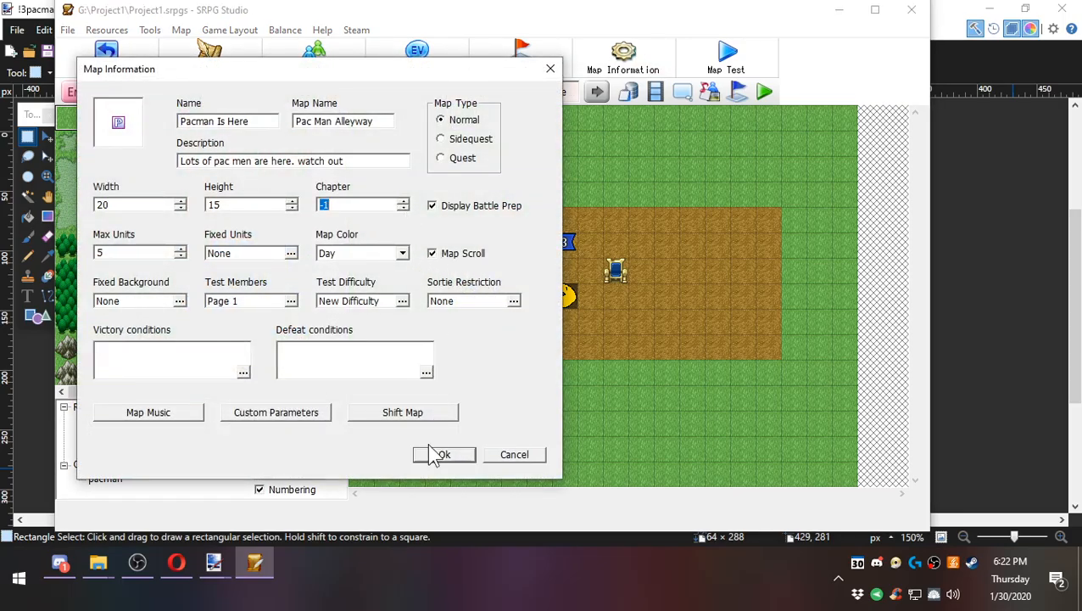
pyautogui.click(435, 454)
# Set the map's chapter number to 1 with Display Battle Prep enabled.
pyautogui.click(615, 72)
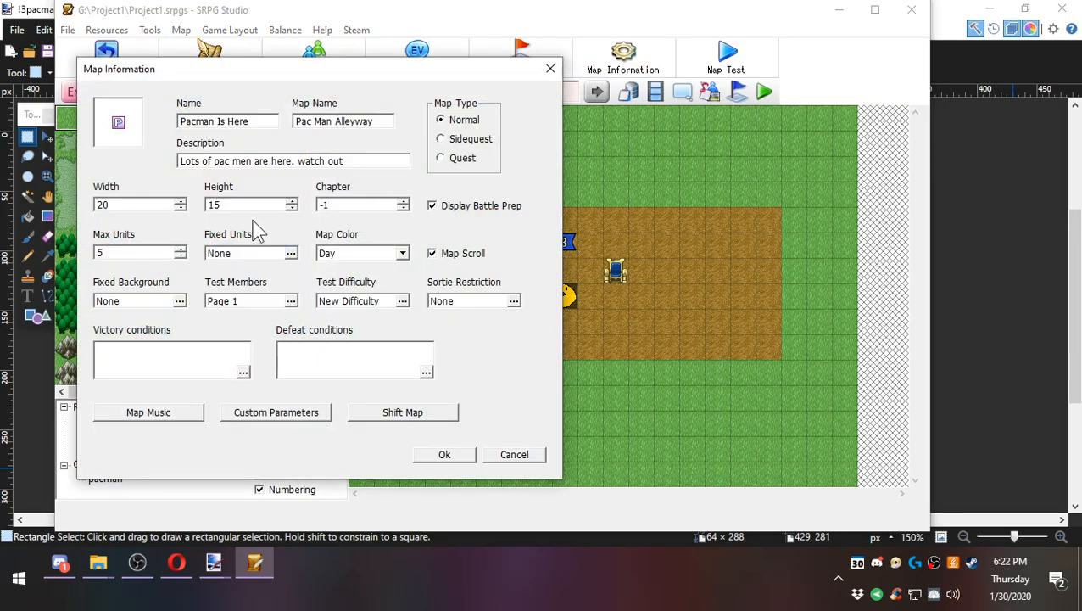
pyautogui.moveTo(357, 75); pyautogui.dragTo(523, 67)
pyautogui.click(563, 201)
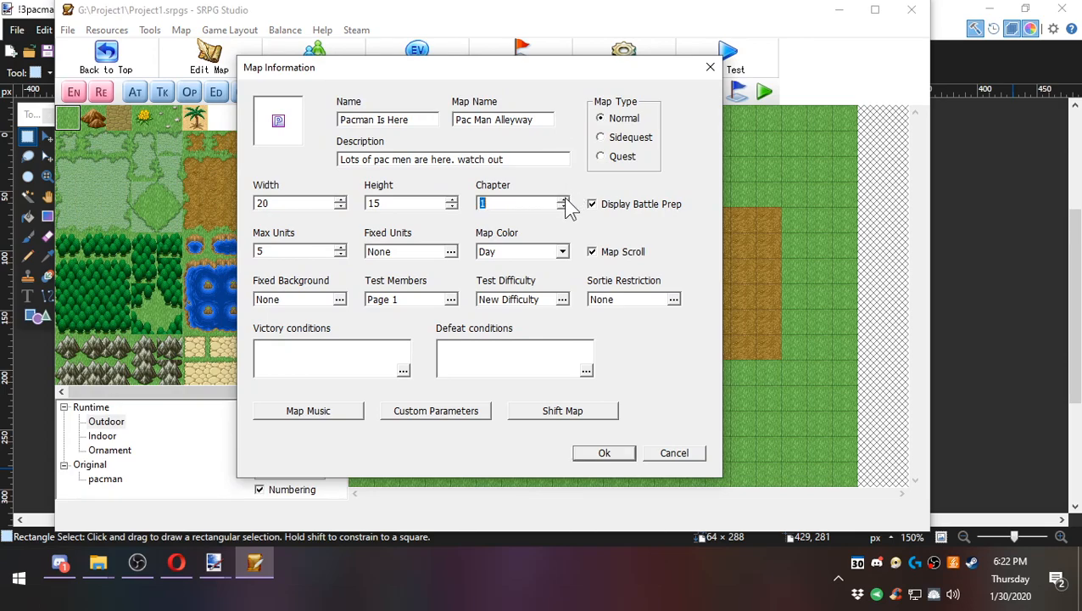
pyautogui.click(632, 211)
pyautogui.click(625, 215)
pyautogui.click(609, 208)
pyautogui.click(604, 453)
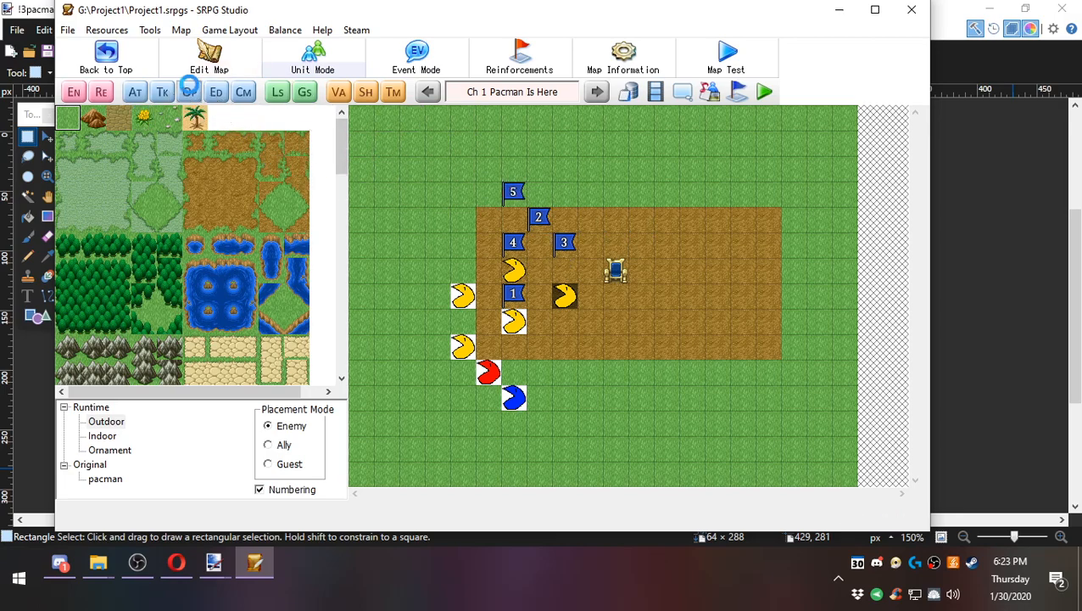
# Review the map's event settings and the Display Battle Prep option in the map information.
pyautogui.click(414, 66)
pyautogui.moveTo(411, 77); pyautogui.dragTo(1081, 111)
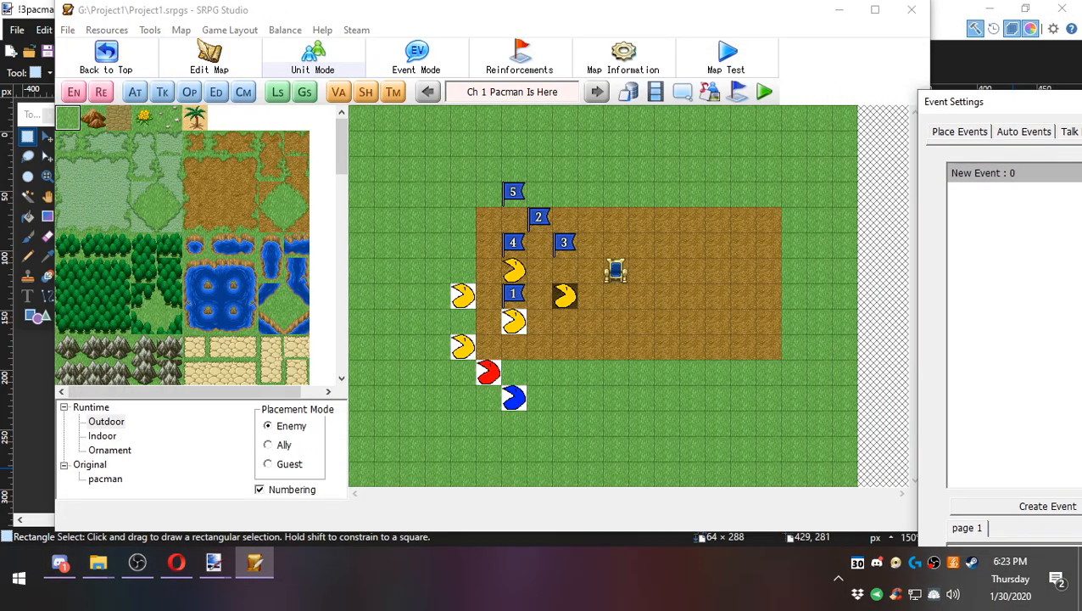
pyautogui.press('Escape')
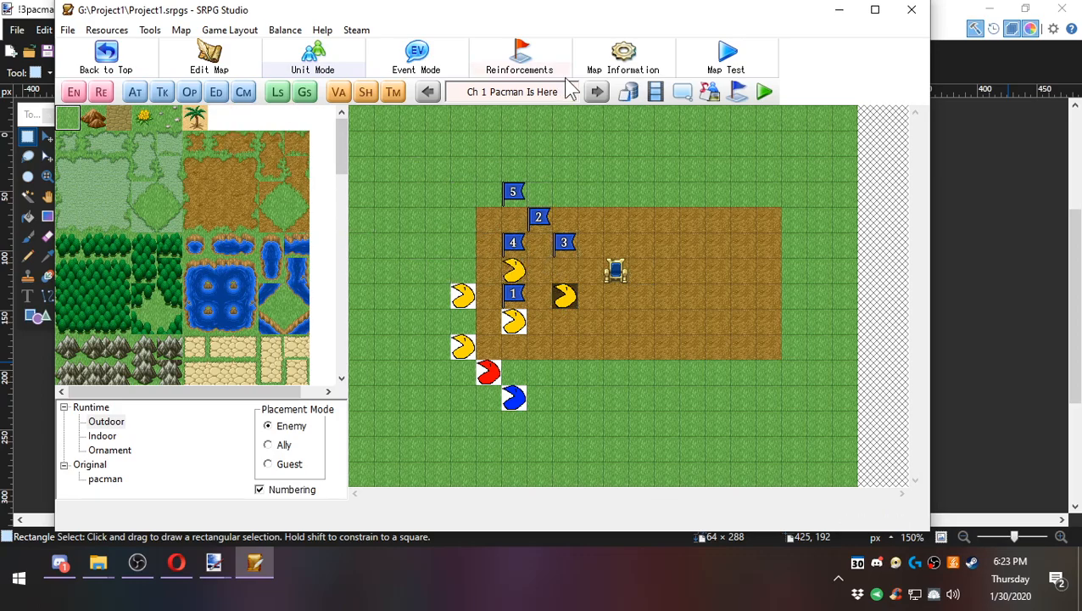
pyautogui.click(624, 59)
pyautogui.click(473, 206)
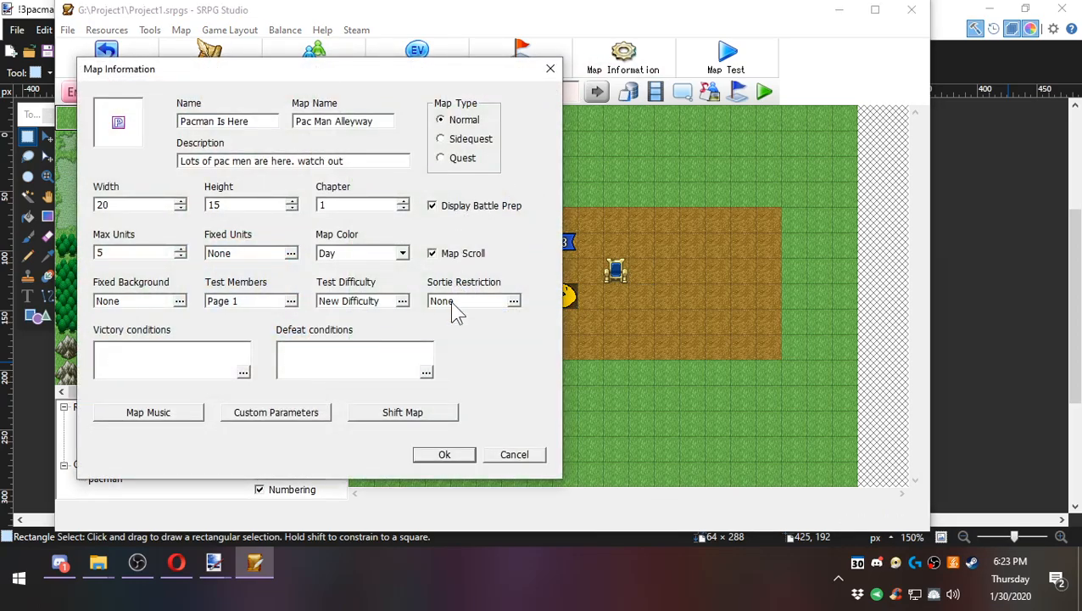
pyautogui.click(442, 455)
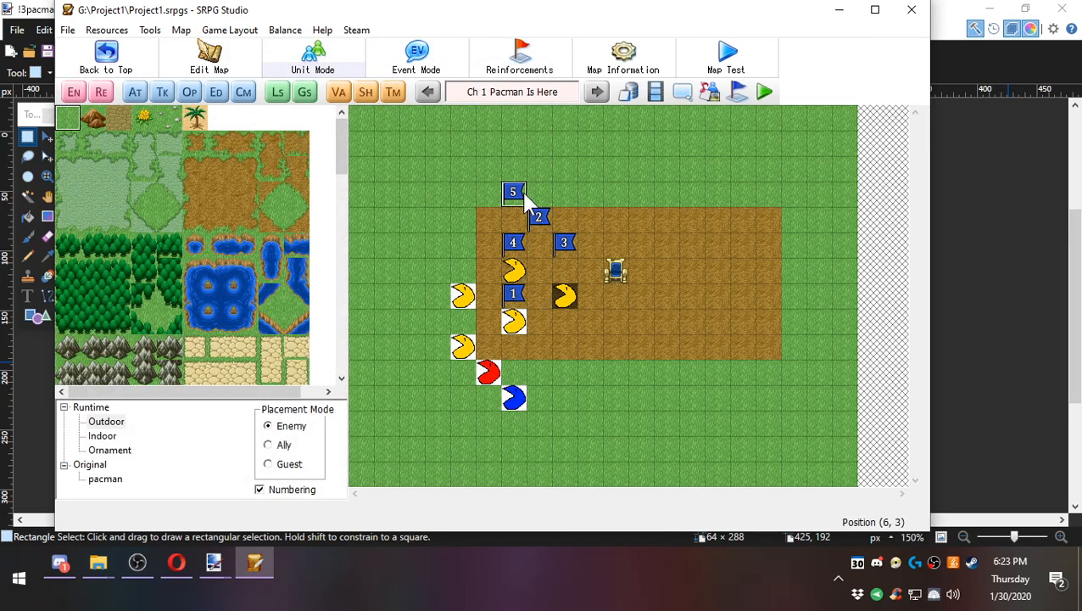
# Set the map's maximum units to 2 in the map information.
pyautogui.click(604, 72)
pyautogui.moveTo(451, 73); pyautogui.dragTo(660, 76)
pyautogui.doubleClick(343, 260)
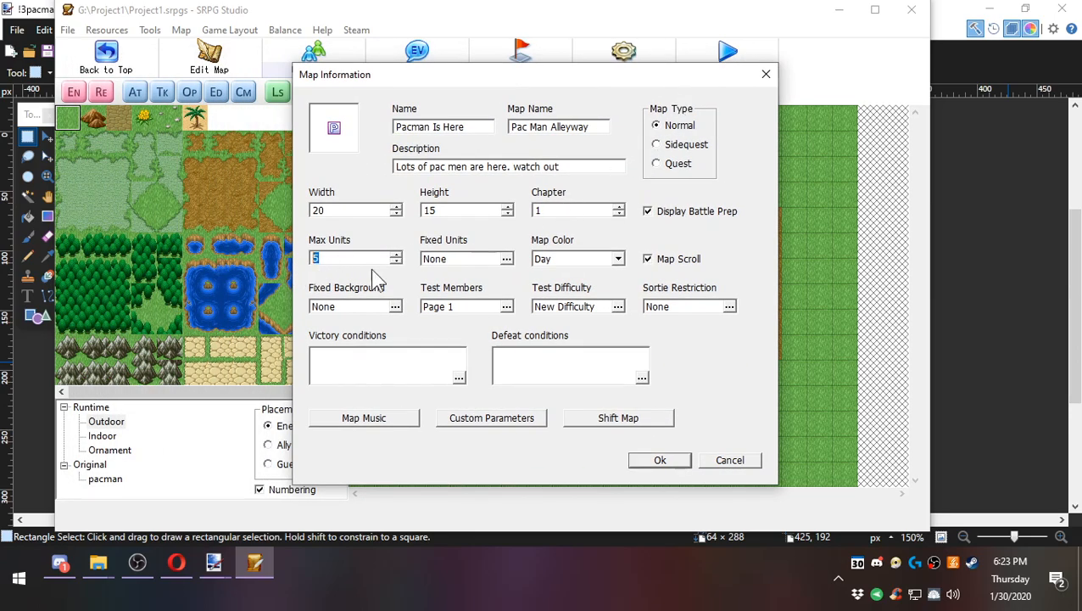
pyautogui.click(396, 262)
pyautogui.click(681, 460)
# Mark Dude1 as a fixed unit for the map.
pyautogui.click(627, 55)
pyautogui.click(268, 254)
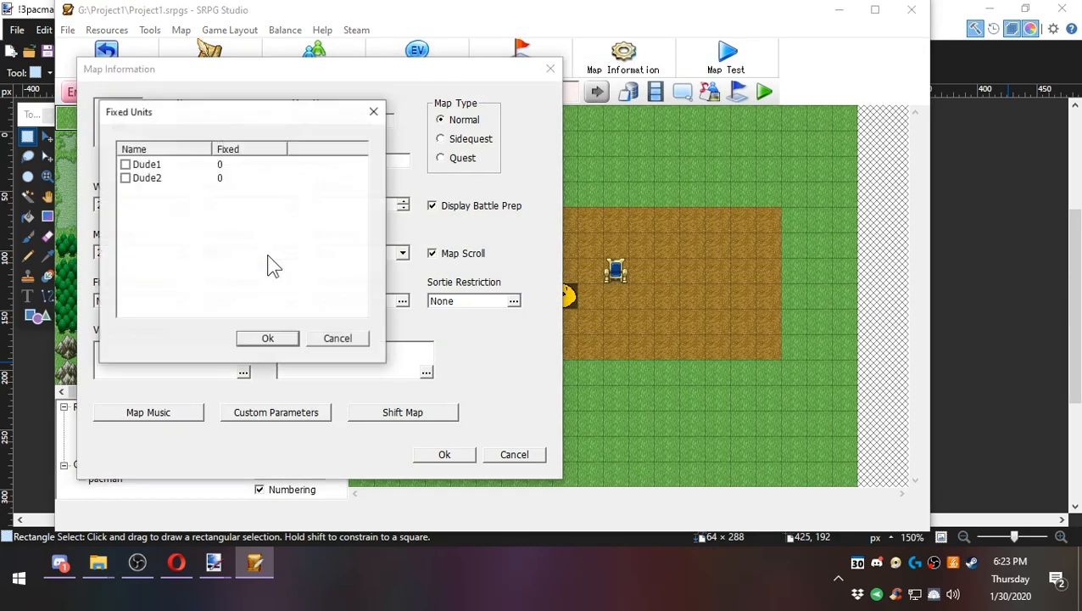
pyautogui.moveTo(245, 127); pyautogui.dragTo(568, 162)
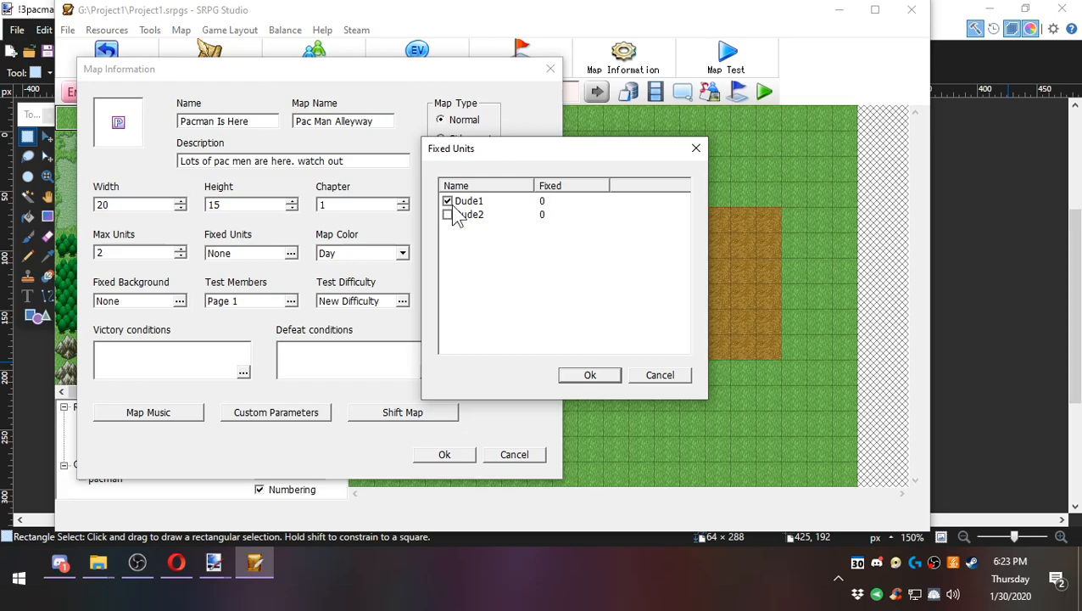
pyautogui.click(573, 376)
pyautogui.click(444, 453)
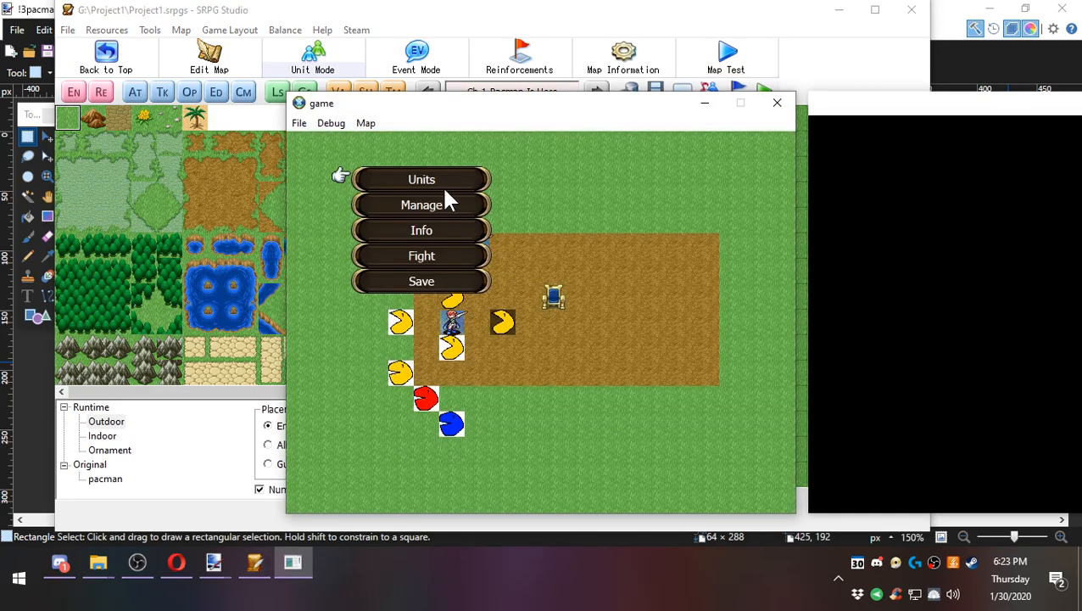
# Check the unit list and both units' placement and movement ranges in a test play, and close it.
pyautogui.click(445, 187)
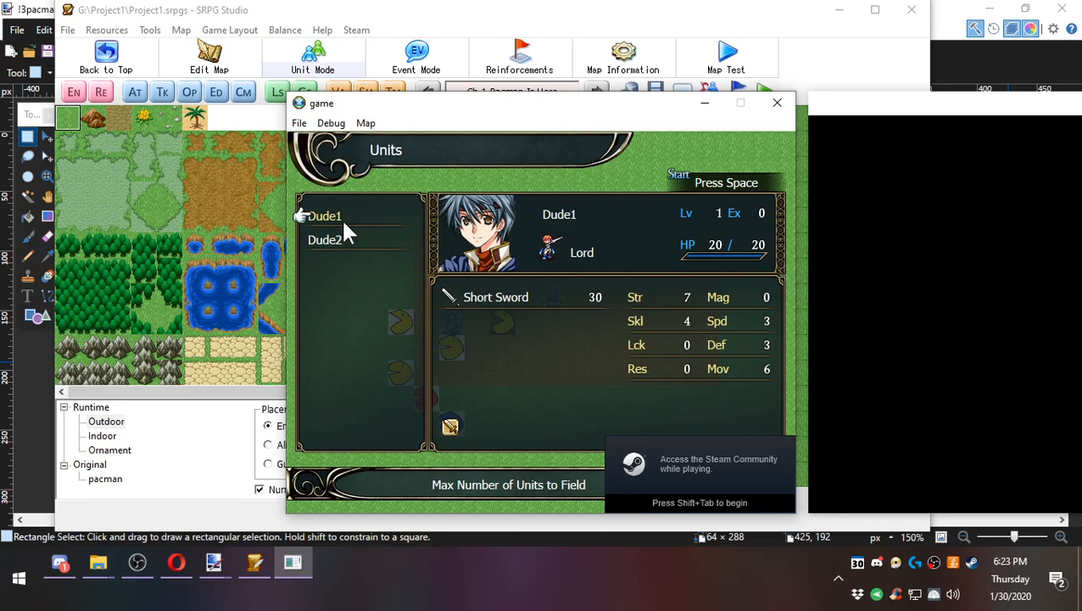
pyautogui.rightClick(344, 223)
pyautogui.rightClick(343, 222)
pyautogui.click(459, 325)
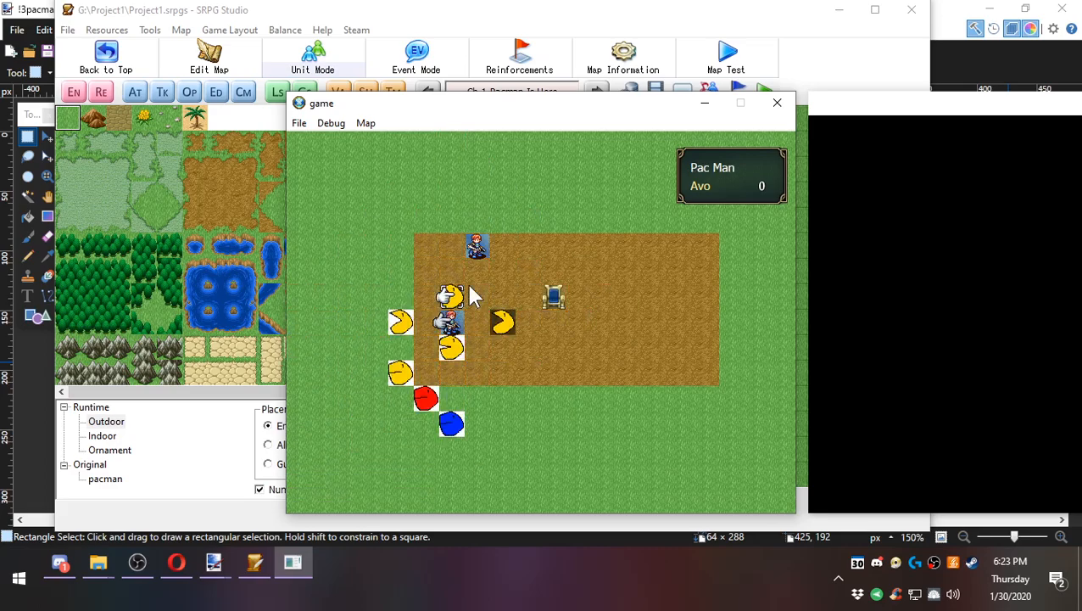
pyautogui.rightClick(475, 248)
pyautogui.rightClick(475, 247)
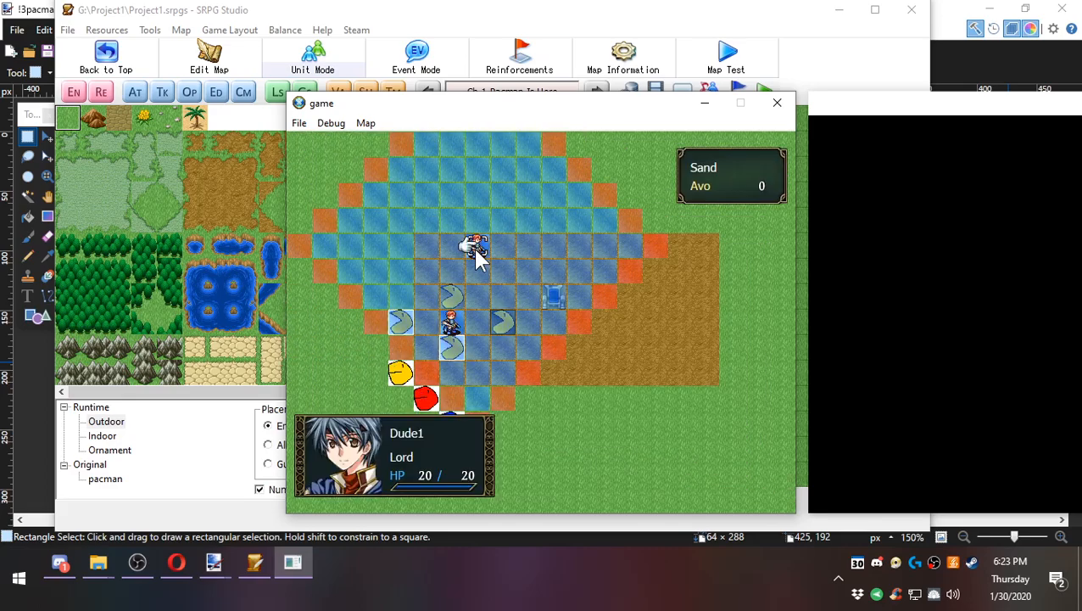
pyautogui.rightClick(454, 323)
pyautogui.rightClick(455, 319)
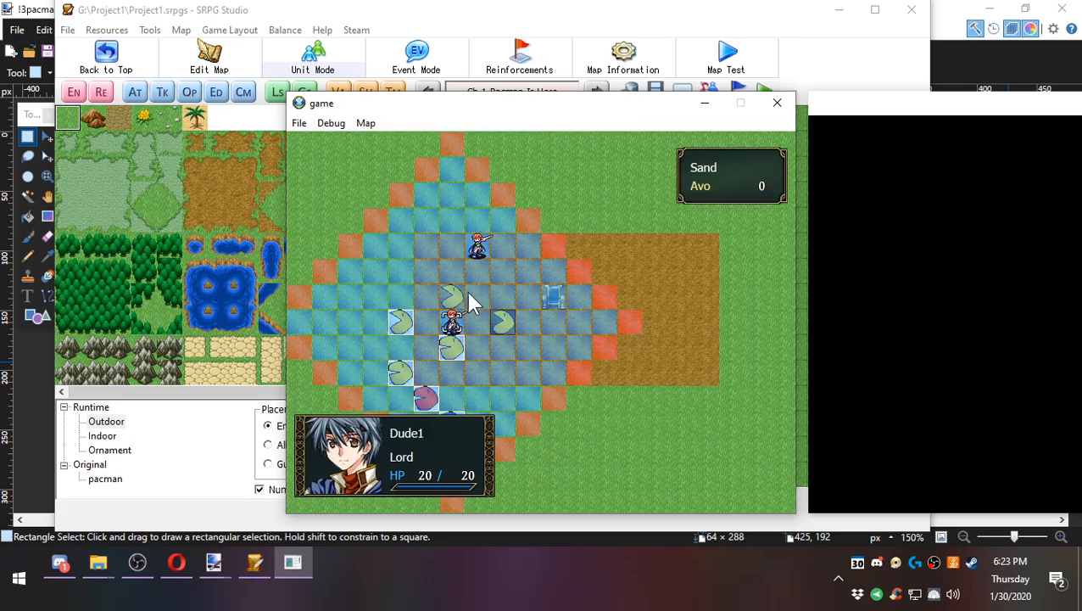
pyautogui.click(777, 102)
# Set Dude1's Fixed value to 1 in the map's fixed units.
pyautogui.click(632, 61)
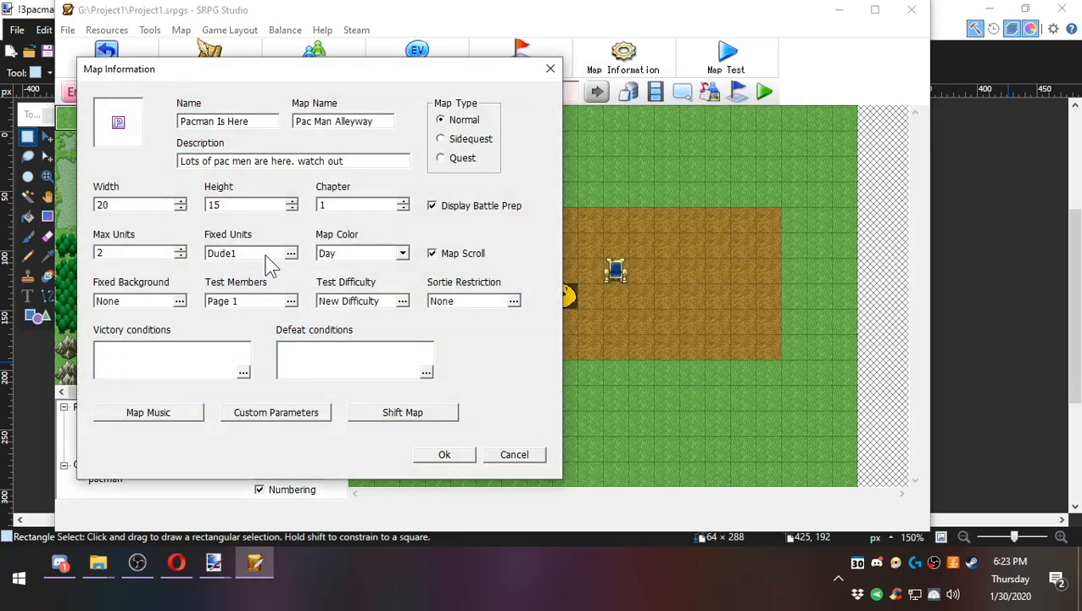
pyautogui.click(365, 252)
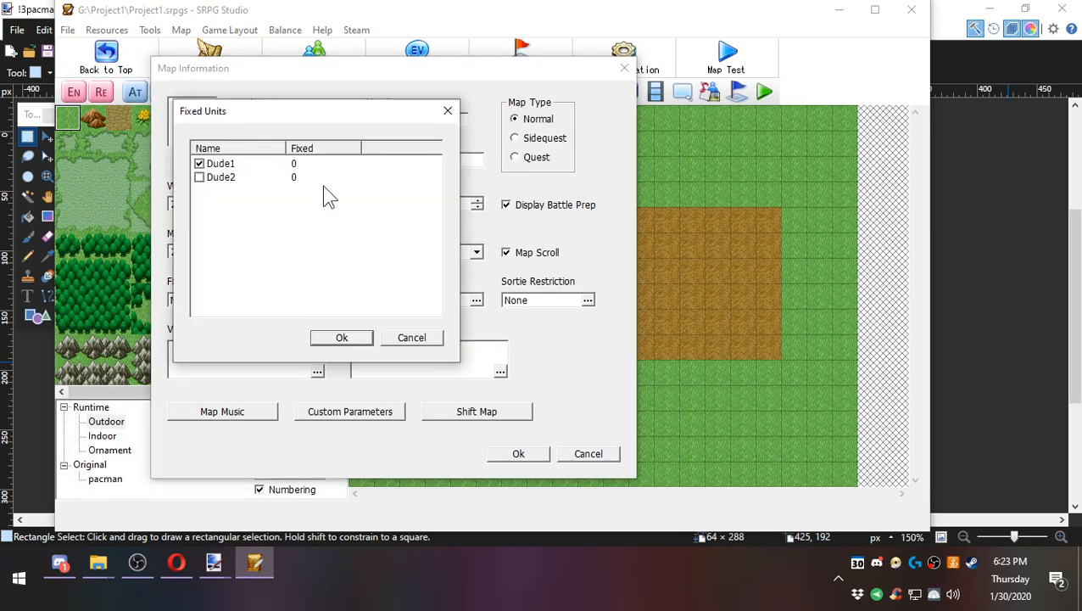
pyautogui.click(299, 164)
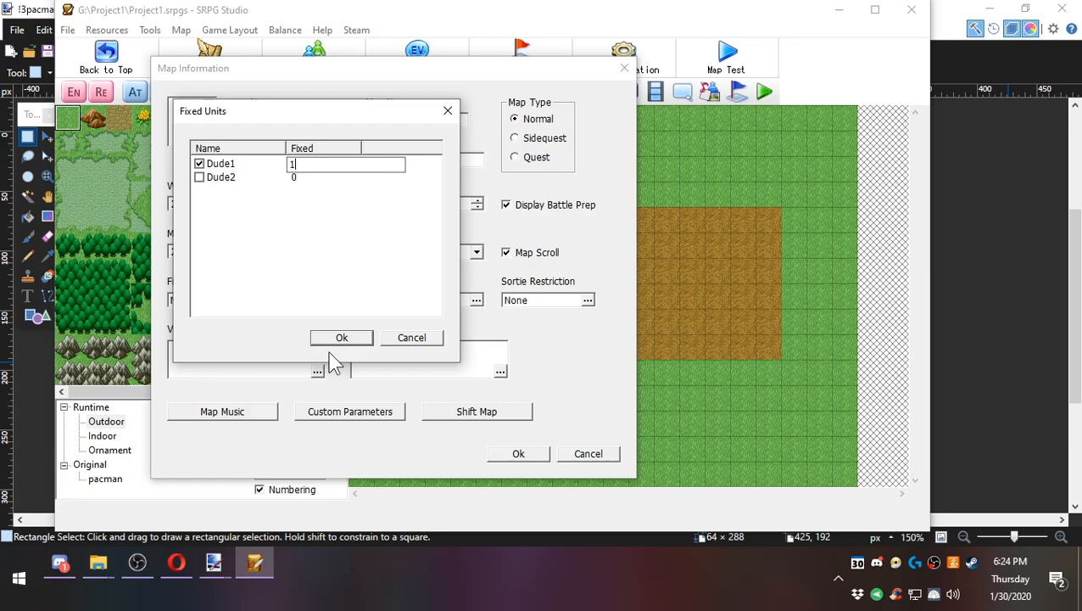
pyautogui.click(326, 261)
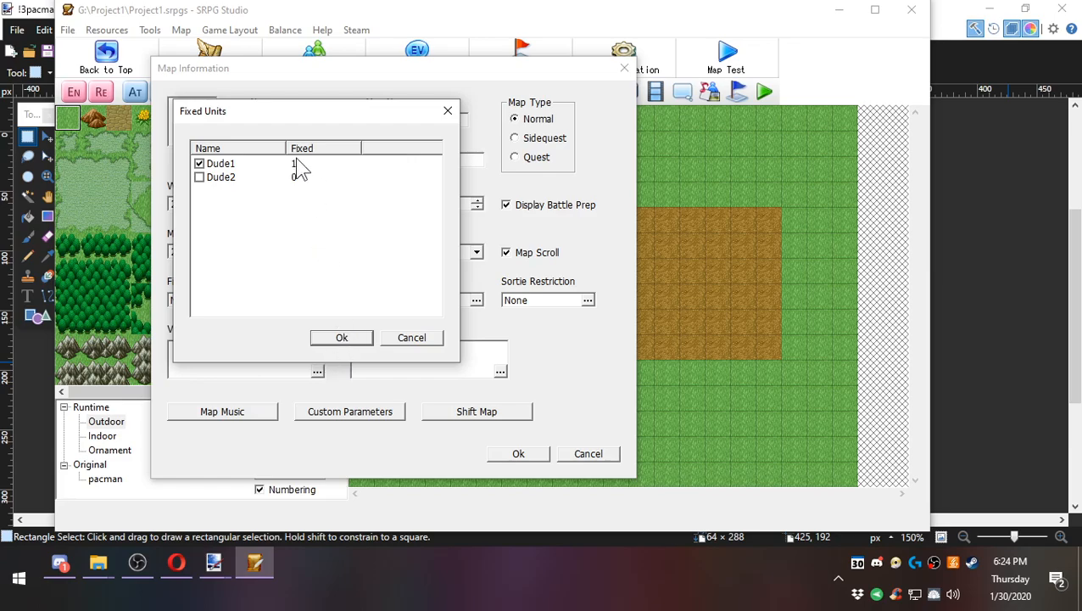
pyautogui.click(348, 339)
pyautogui.click(520, 455)
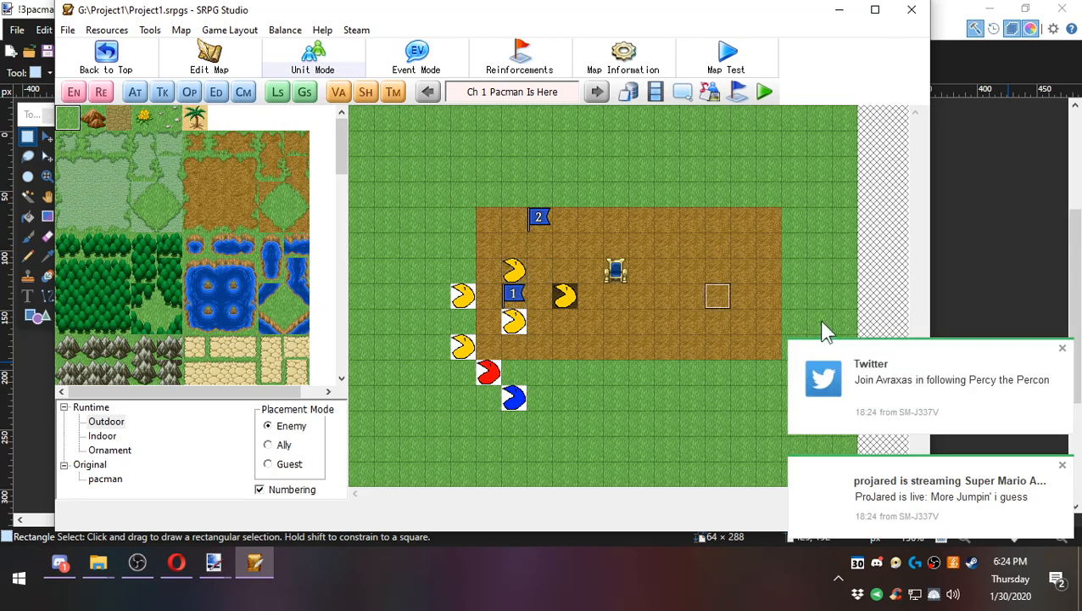
# Dismiss the desktop notifications and run a test play to check which starting position Dude1 takes.
pyautogui.click(1062, 348)
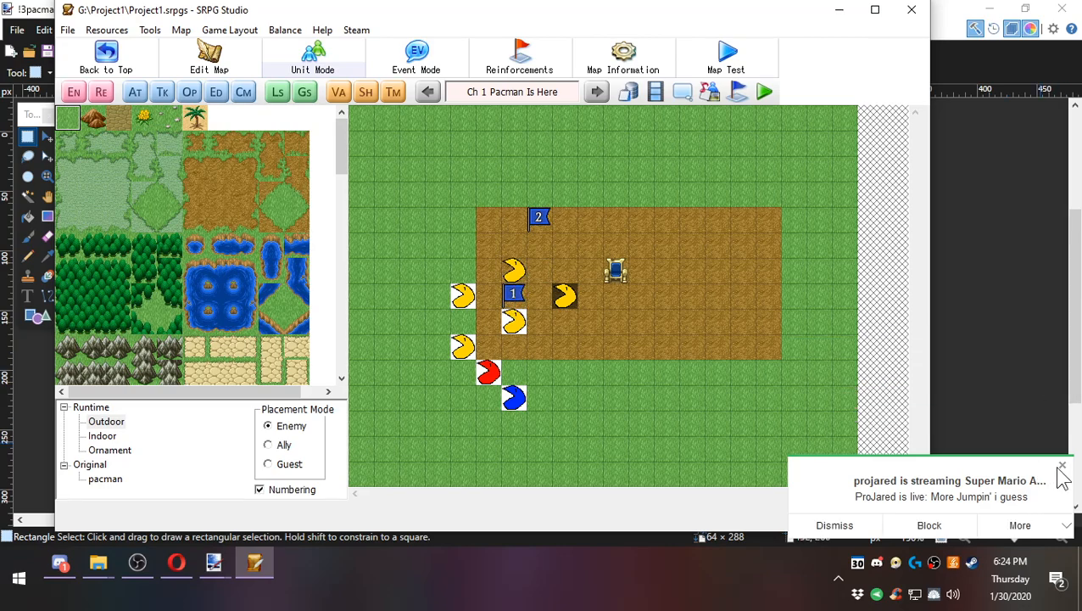
pyautogui.click(1060, 467)
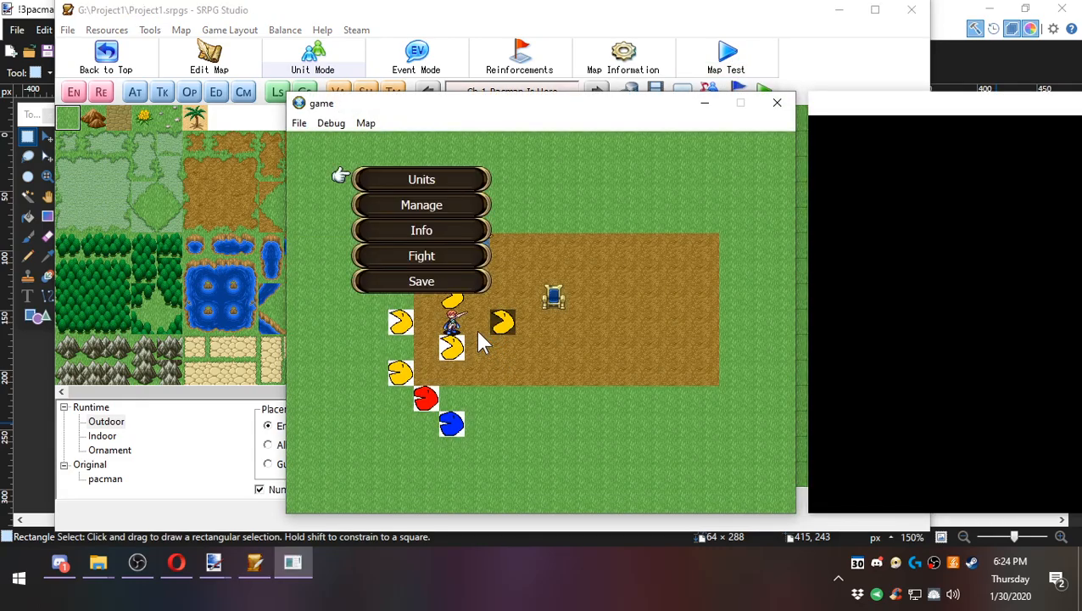
pyautogui.rightClick(478, 334)
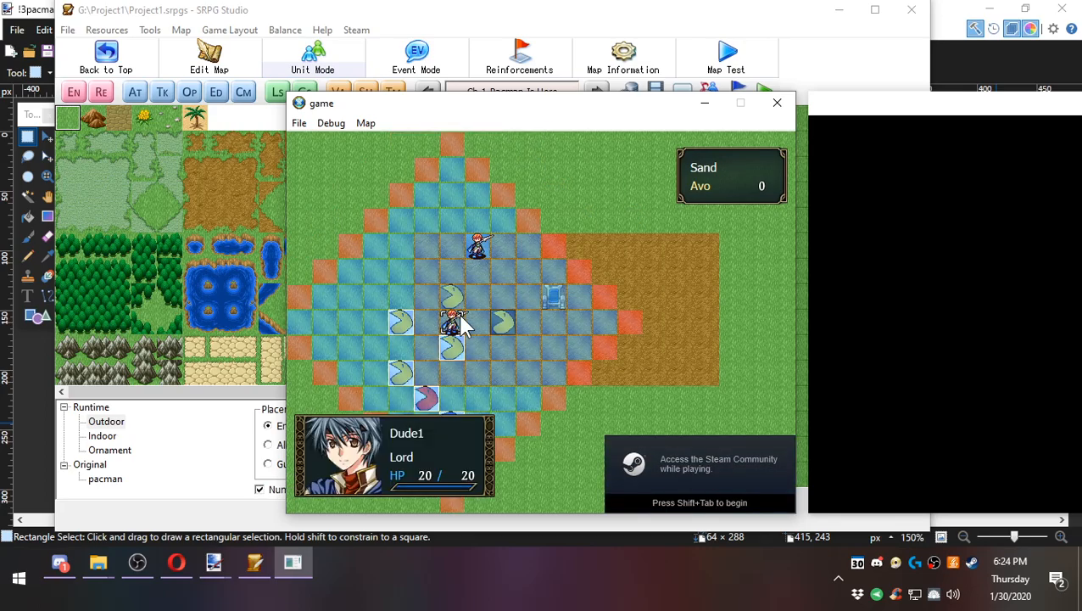
pyautogui.click(777, 103)
# Remove Dude1 from the map's fixed units.
pyautogui.click(644, 52)
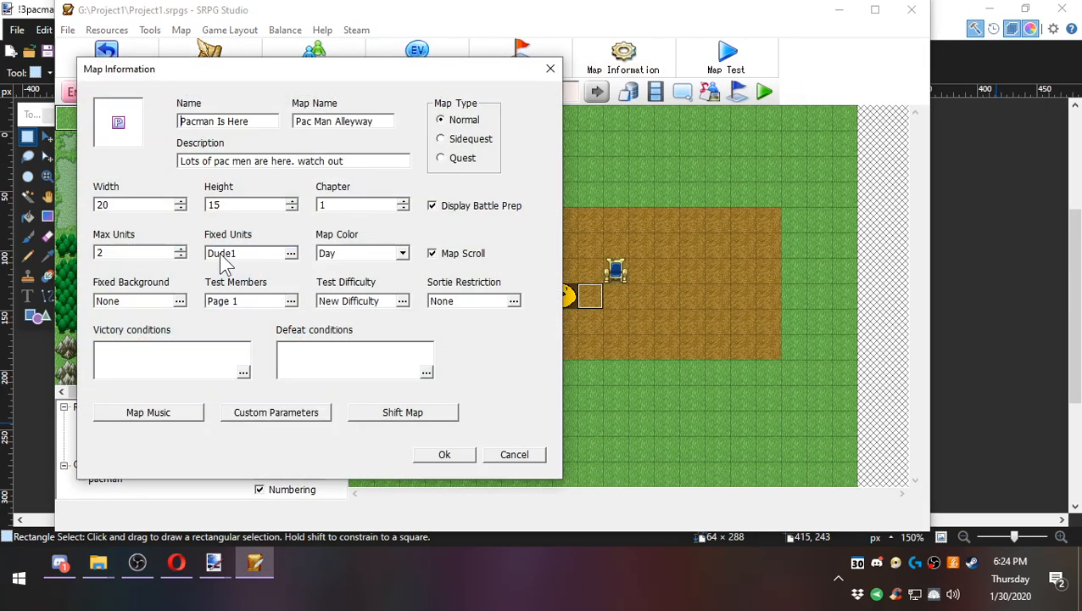
pyautogui.click(250, 257)
pyautogui.click(125, 163)
pyautogui.click(281, 345)
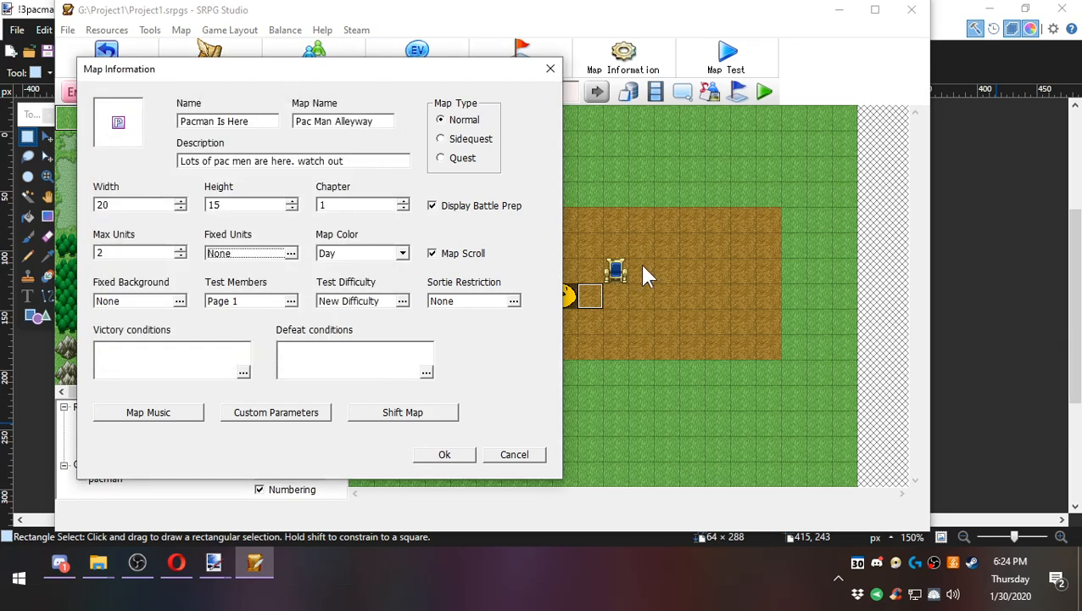
# Apply the map information, run a test play to check Dude1's position and unit details, and close it.
pyautogui.click(467, 450)
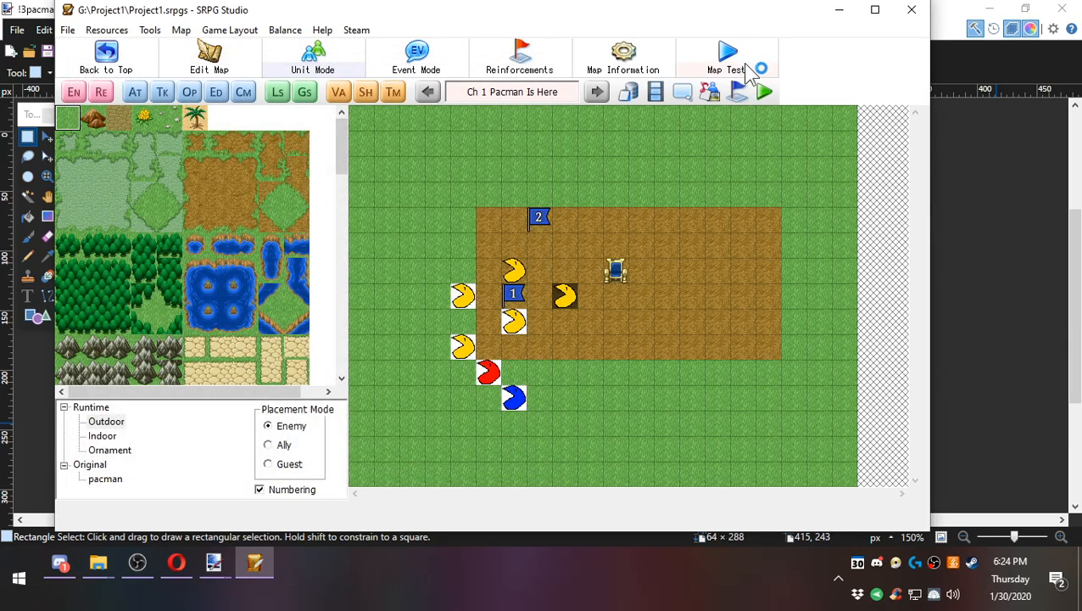
pyautogui.click(755, 94)
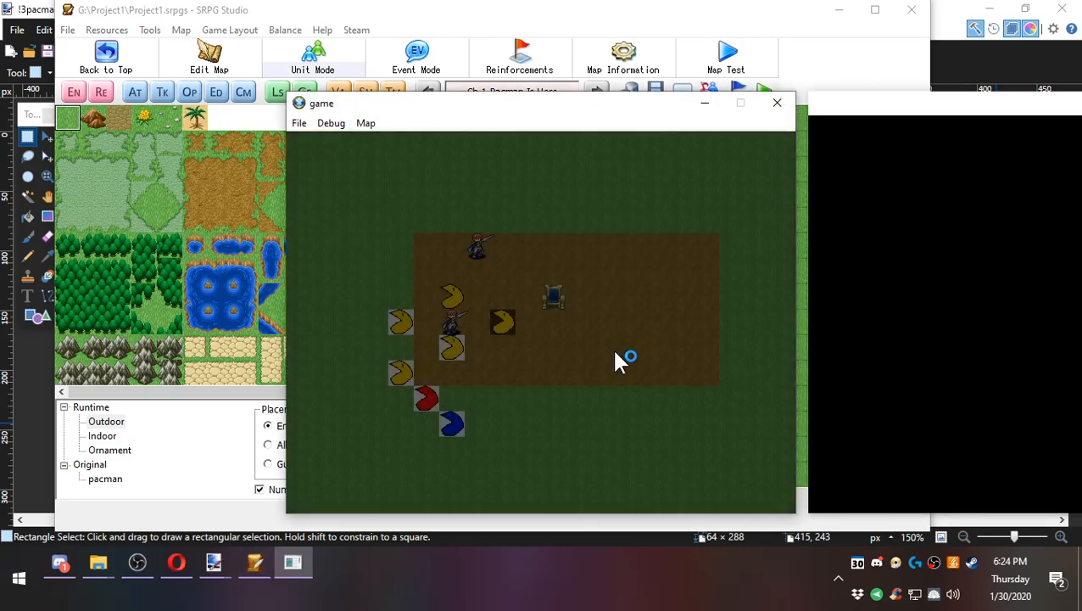
pyautogui.rightClick(541, 348)
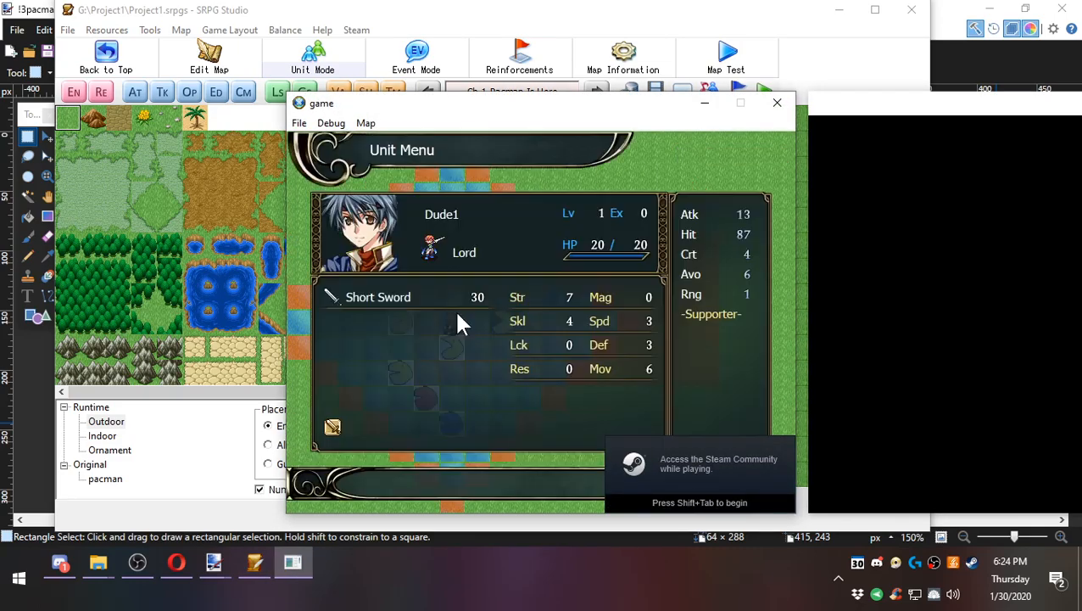
pyautogui.click(777, 103)
# Add Dude1 to the map's fixed units with a Fixed value of 0.
pyautogui.click(624, 55)
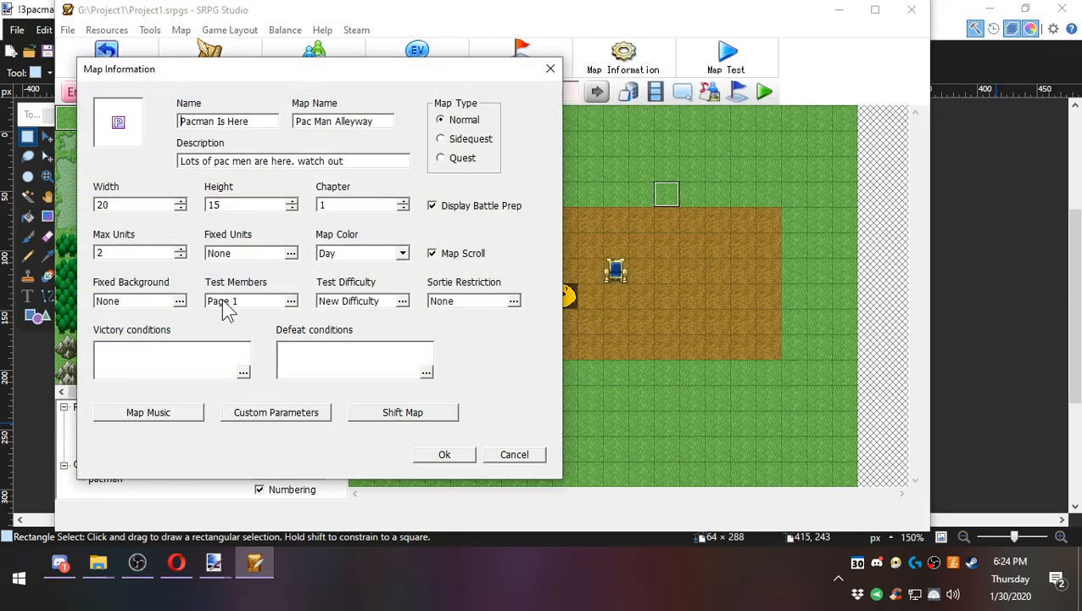
pyautogui.click(254, 255)
pyautogui.click(126, 164)
pyautogui.click(228, 166)
pyautogui.click(267, 301)
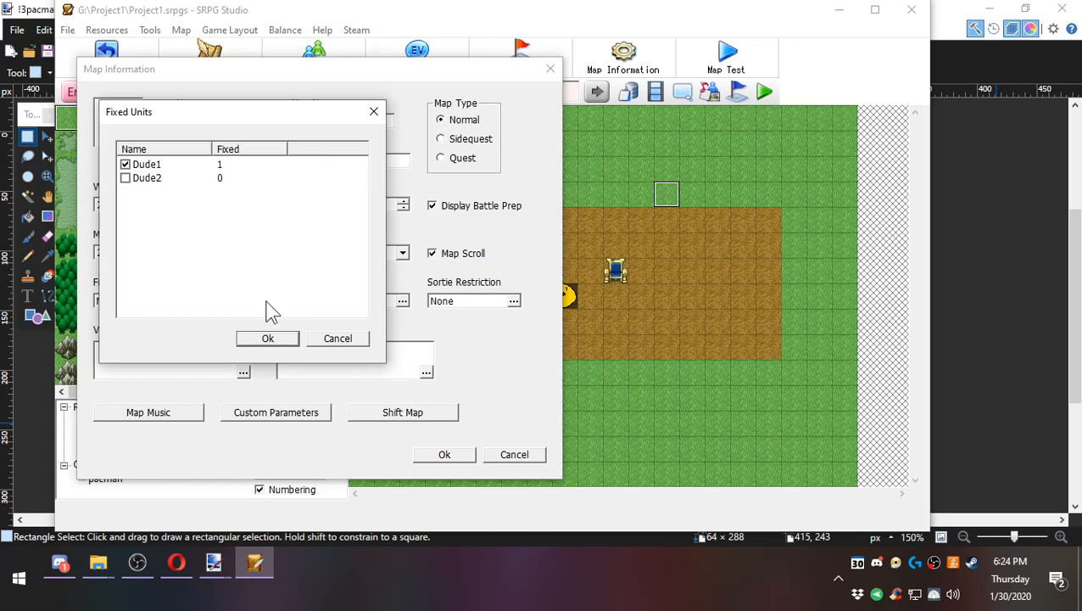
pyautogui.click(125, 164)
pyautogui.click(227, 166)
pyautogui.write('0')
pyautogui.click(225, 268)
pyautogui.click(268, 339)
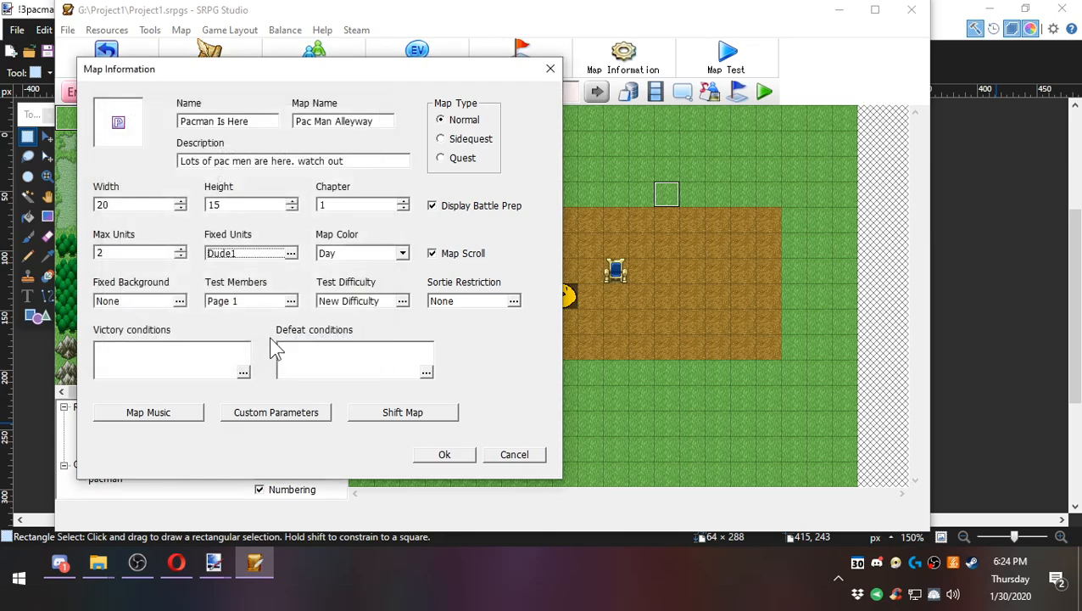
# Set the map color to Evening and apply it to the map.
pyautogui.click(349, 253)
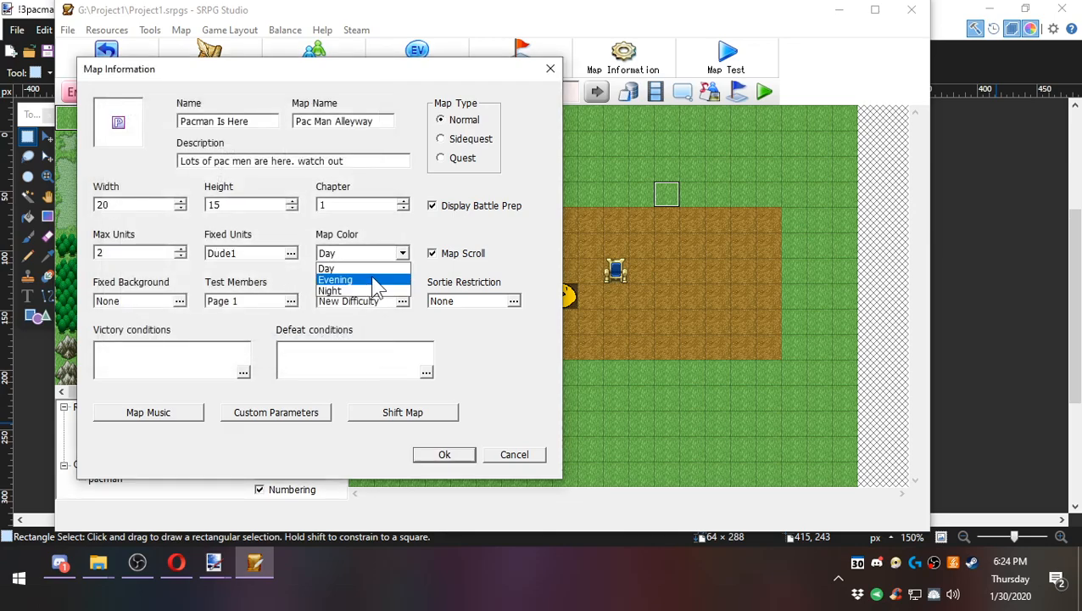
pyautogui.click(369, 280)
pyautogui.click(444, 454)
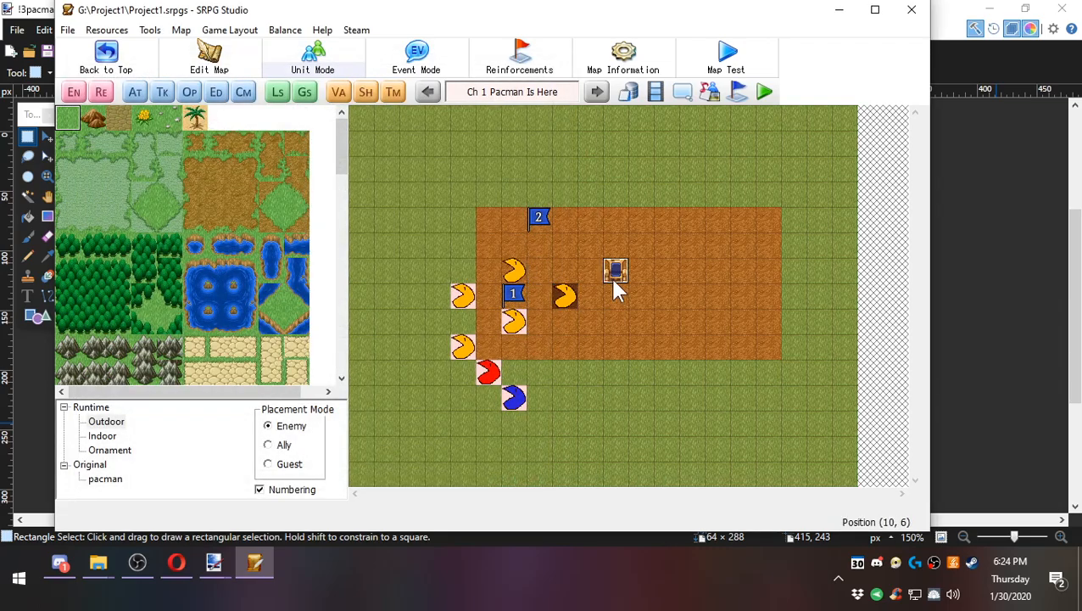
# Set the map color to Night and apply it to the map.
pyautogui.click(636, 59)
pyautogui.click(404, 252)
pyautogui.click(360, 291)
pyautogui.click(444, 454)
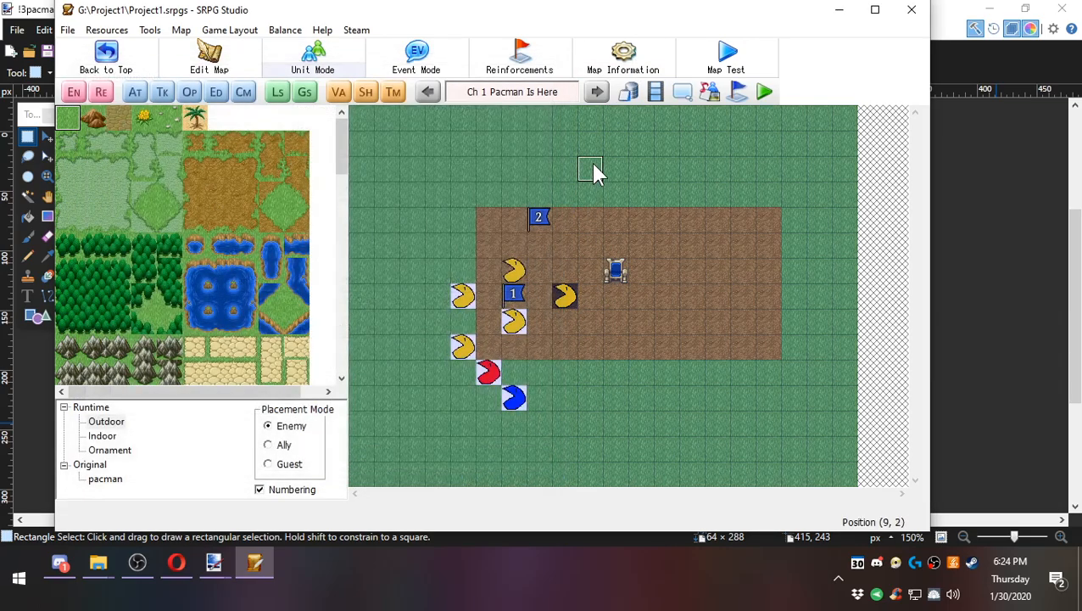
# Review the map scroll option and preview the Plain graphic for the fixed background without applying it.
pyautogui.click(607, 64)
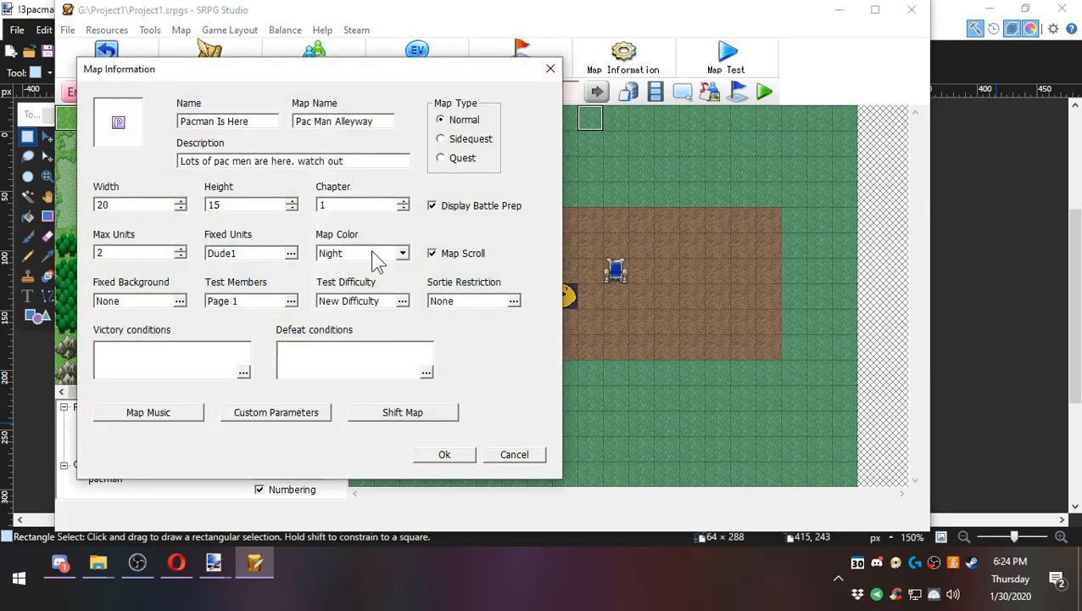
pyautogui.click(455, 258)
pyautogui.click(457, 256)
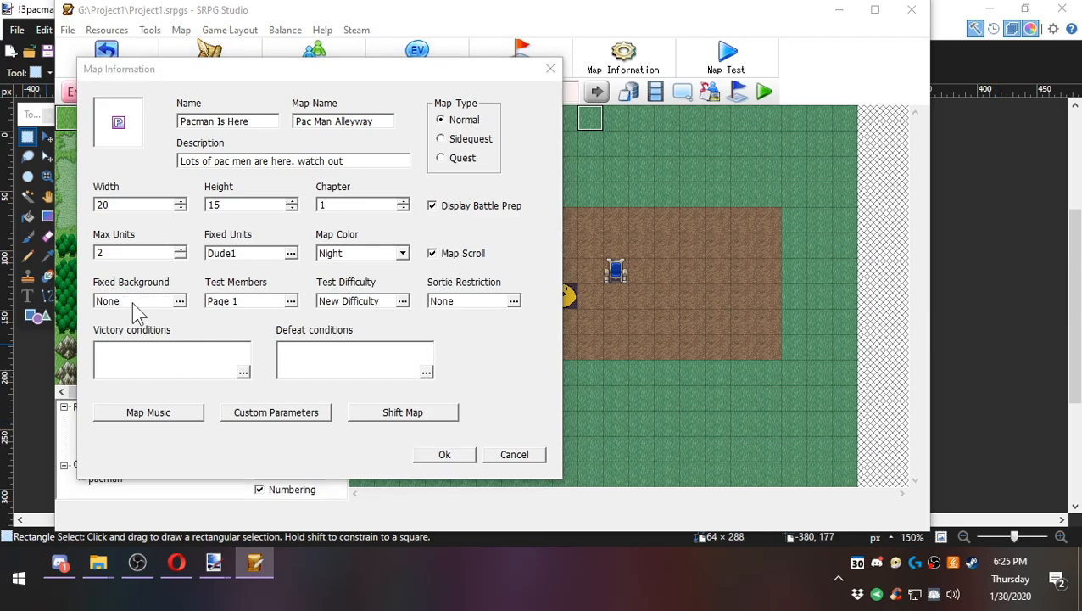
pyautogui.doubleClick(132, 302)
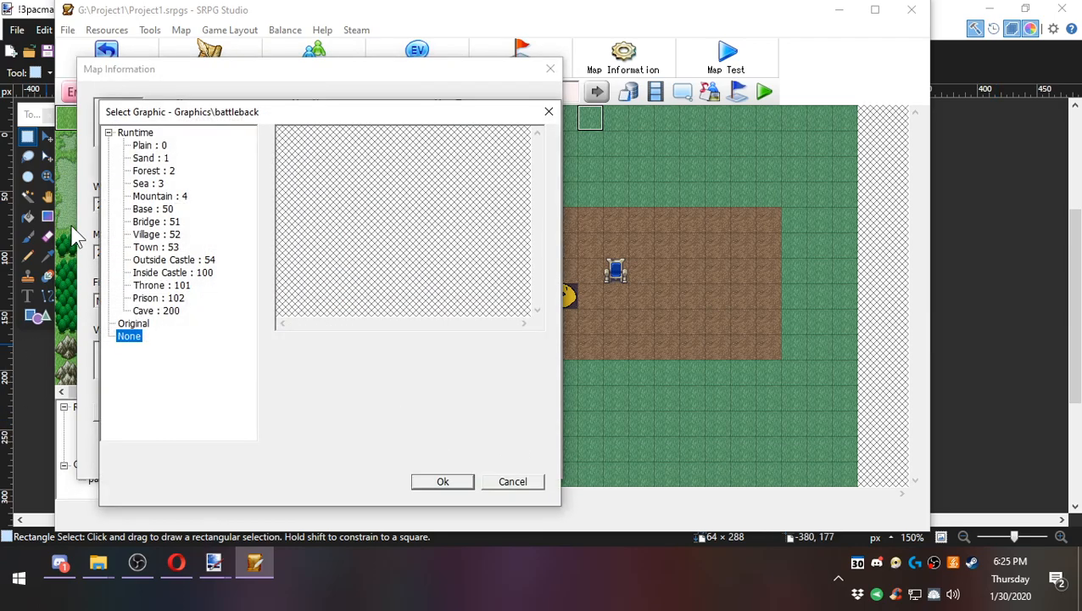
pyautogui.click(153, 146)
pyautogui.click(501, 482)
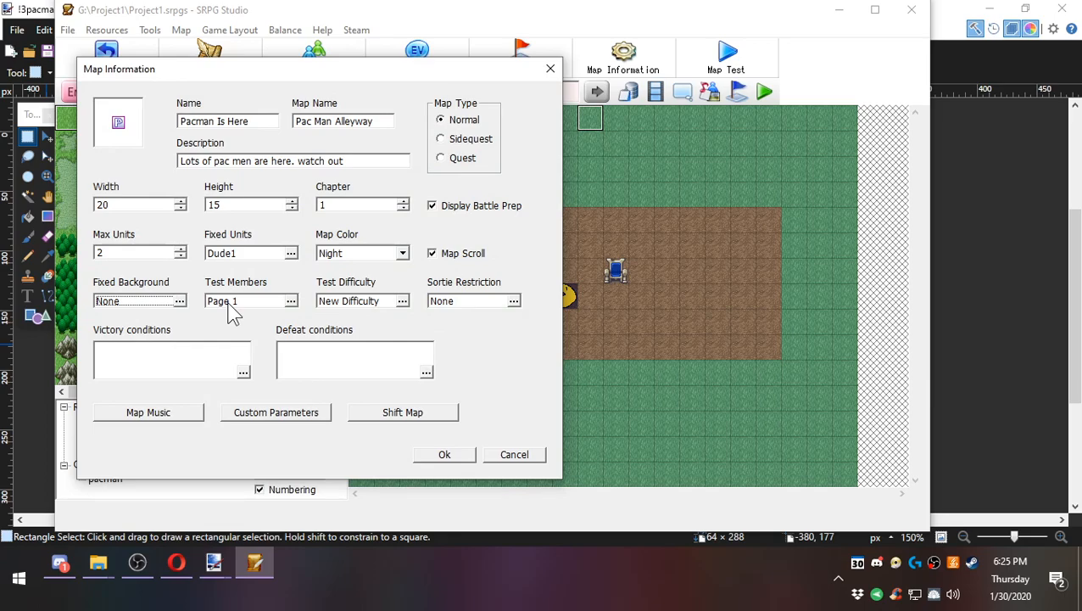
# Add the Cure Leaf item as the map's sortie restriction and apply the map information.
pyautogui.click(465, 301)
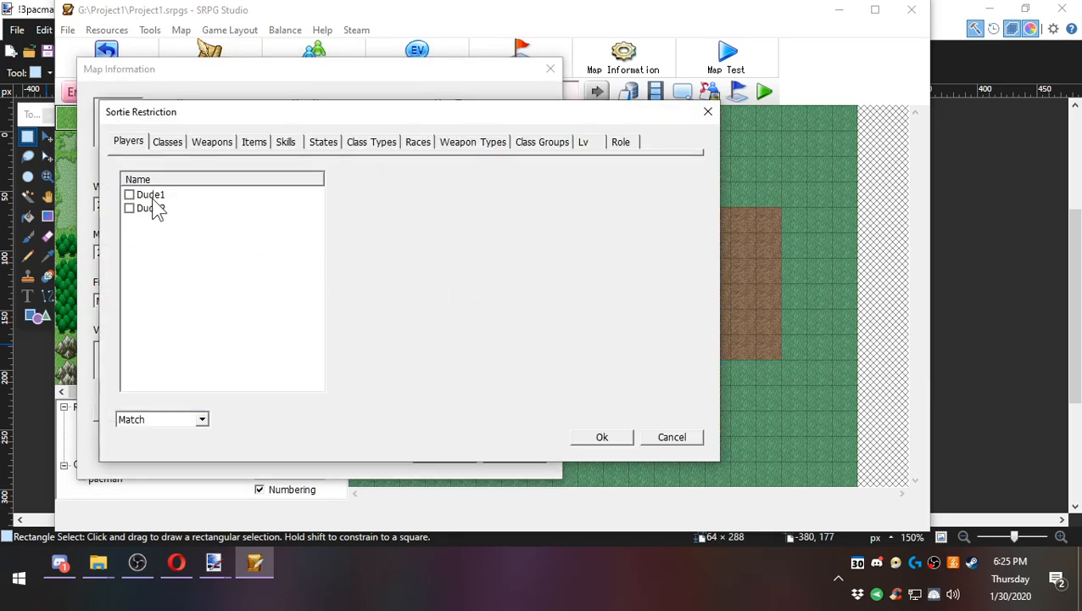
pyautogui.click(177, 145)
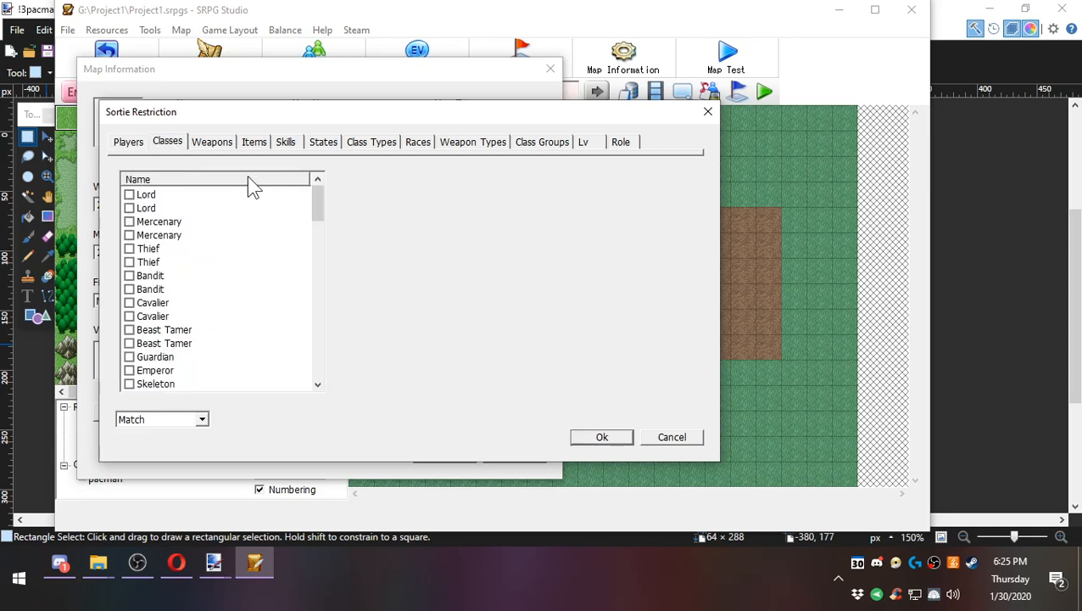
pyautogui.click(254, 141)
pyautogui.click(129, 195)
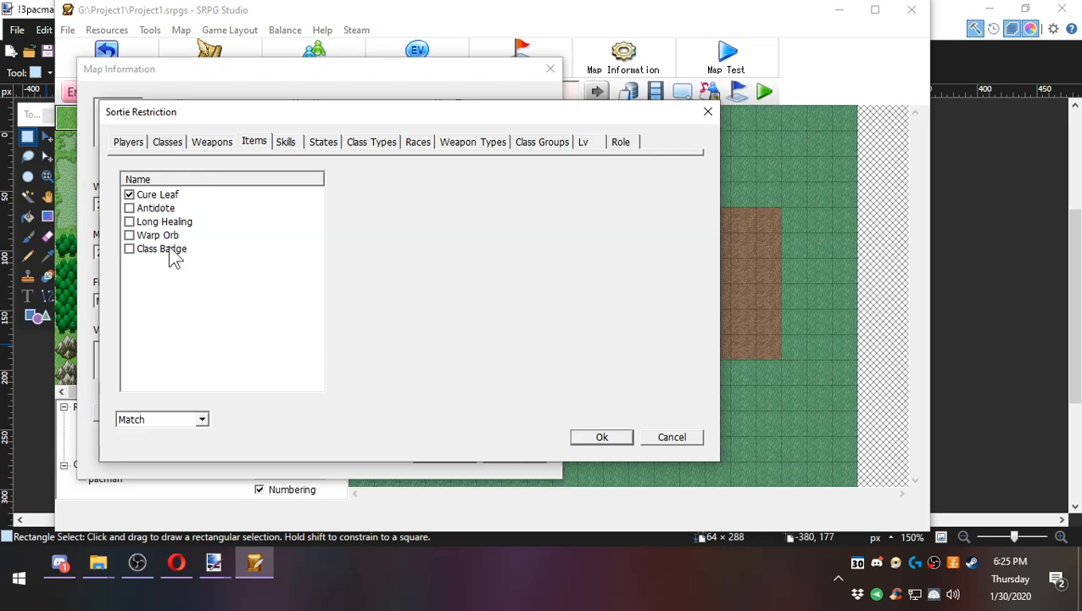
pyautogui.click(604, 436)
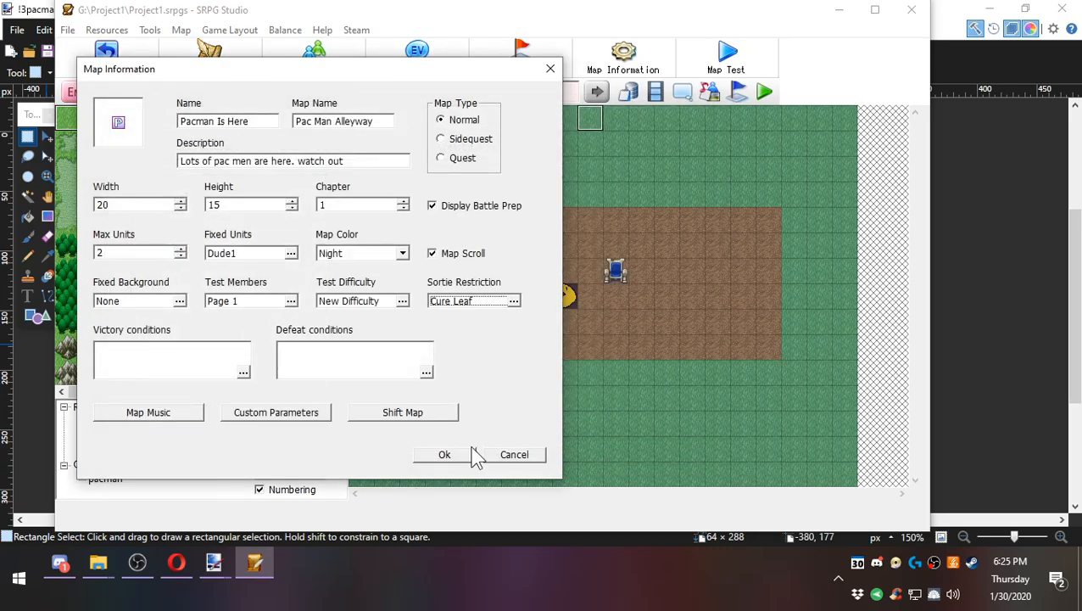
pyautogui.click(469, 454)
# Import Dude2 into the map's test members.
pyautogui.click(613, 59)
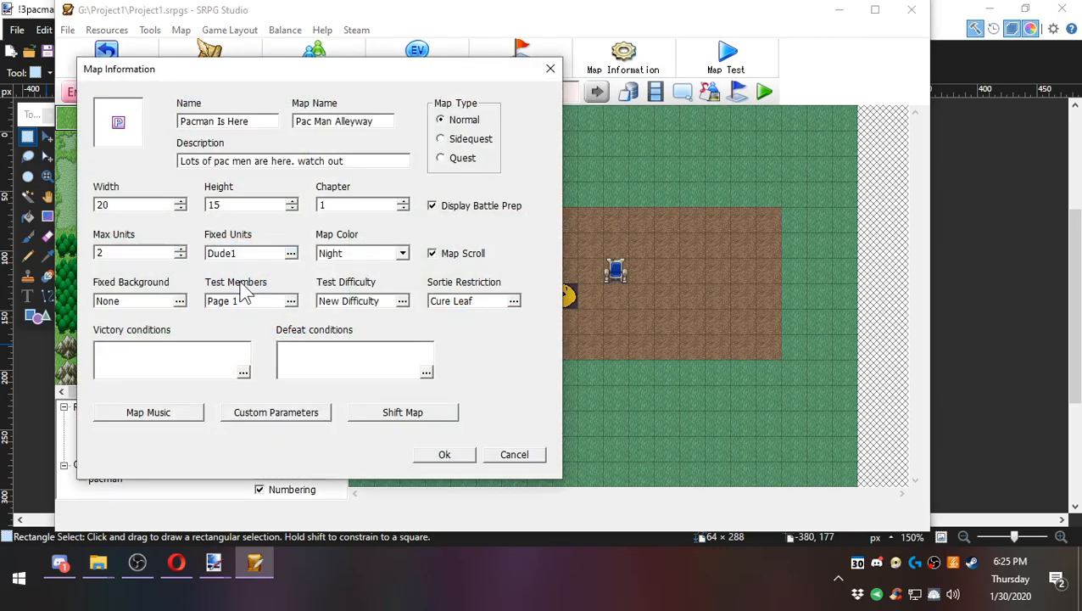
pyautogui.click(288, 302)
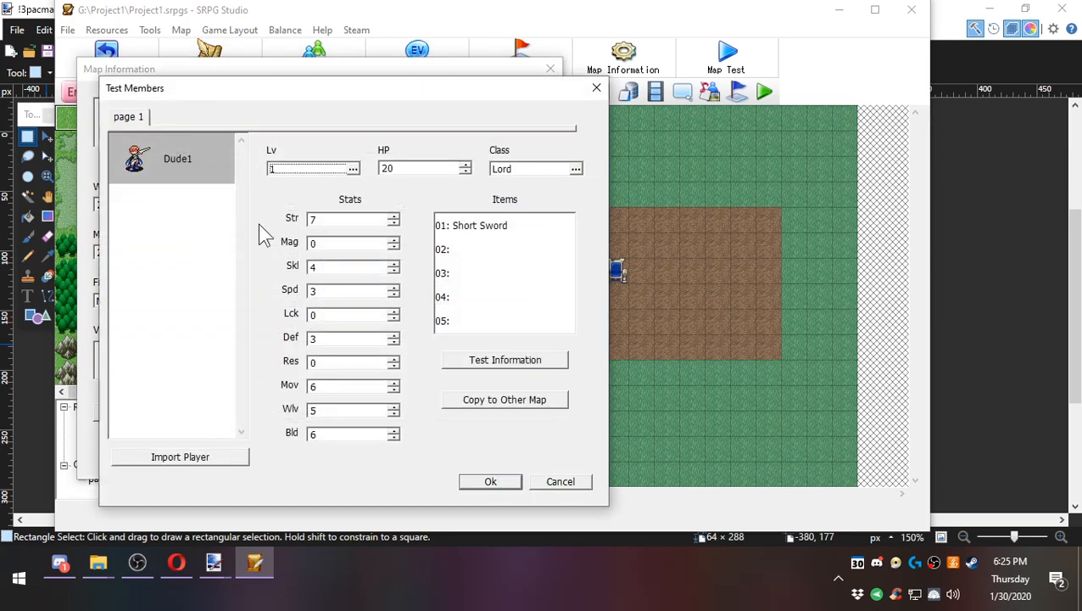
pyautogui.click(153, 461)
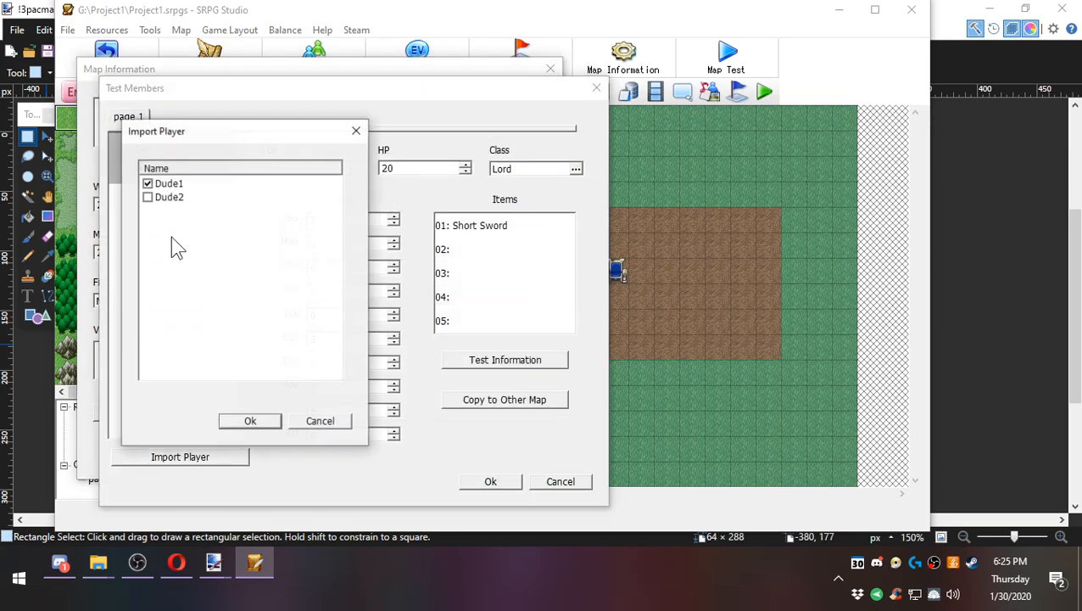
pyautogui.click(237, 421)
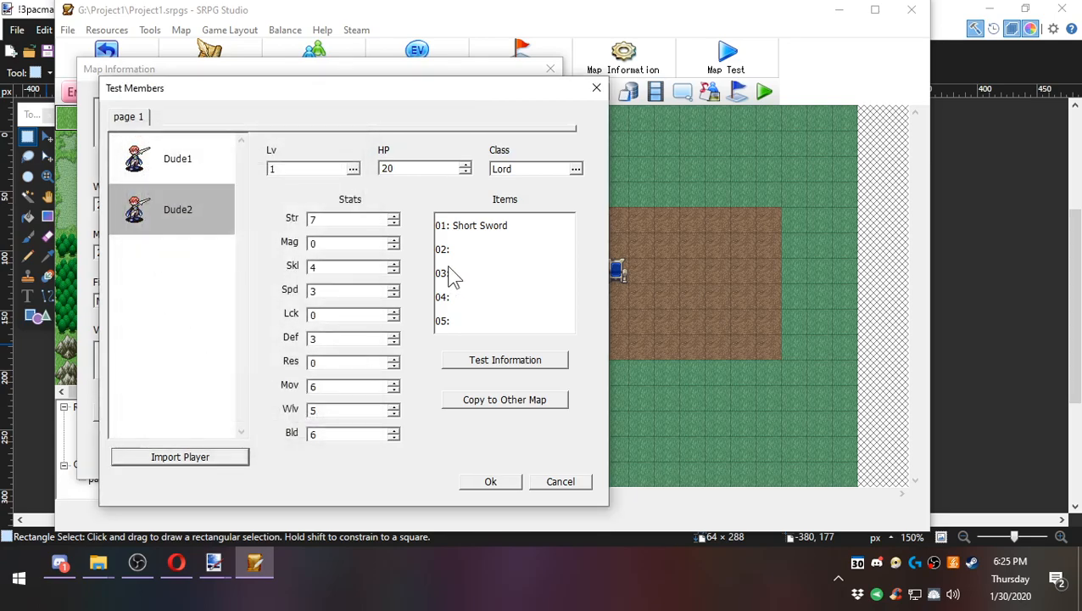
# Give test member Dude1 a Cure Leaf in the second item slot and apply the map information.
pyautogui.click(168, 171)
pyautogui.doubleClick(447, 250)
pyautogui.click(331, 296)
pyautogui.doubleClick(200, 162)
pyautogui.click(490, 481)
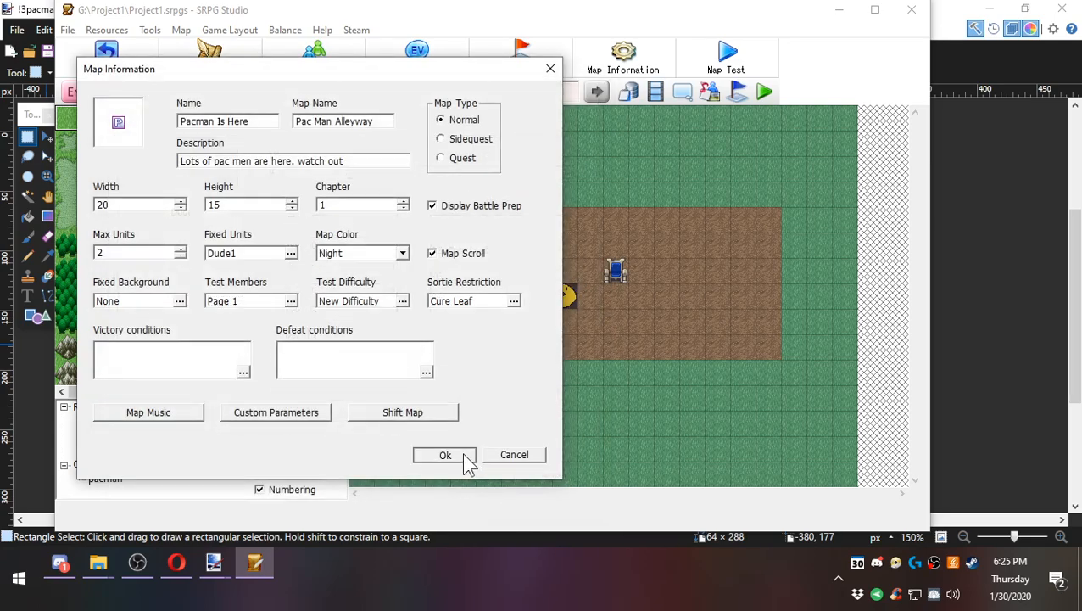
pyautogui.click(445, 456)
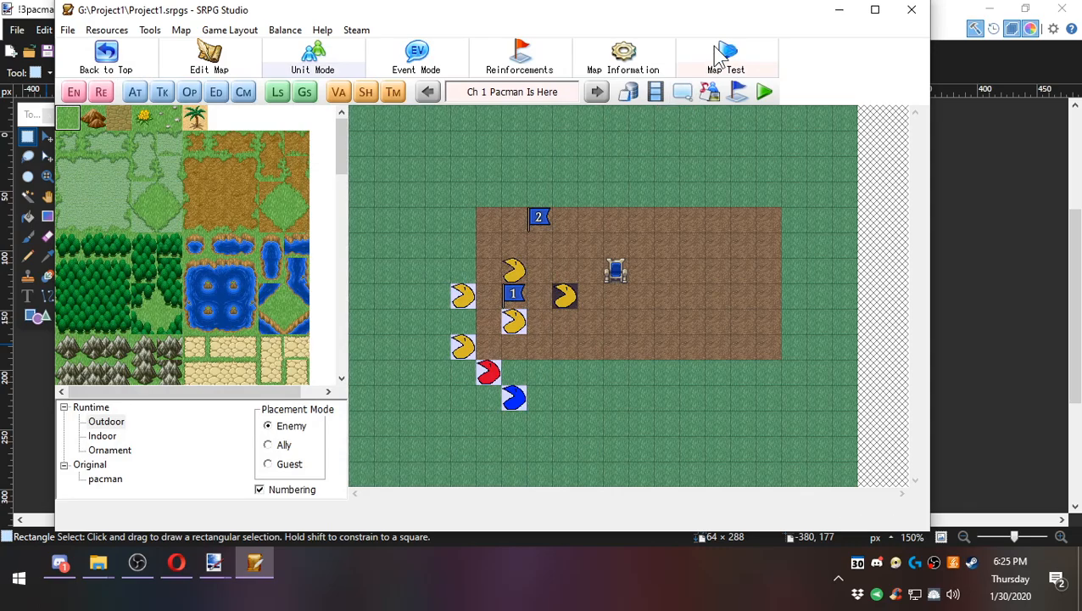
# Run a test play and check in the unit list which units can be fielded.
pyautogui.click(717, 58)
pyautogui.click(508, 236)
pyautogui.click(458, 182)
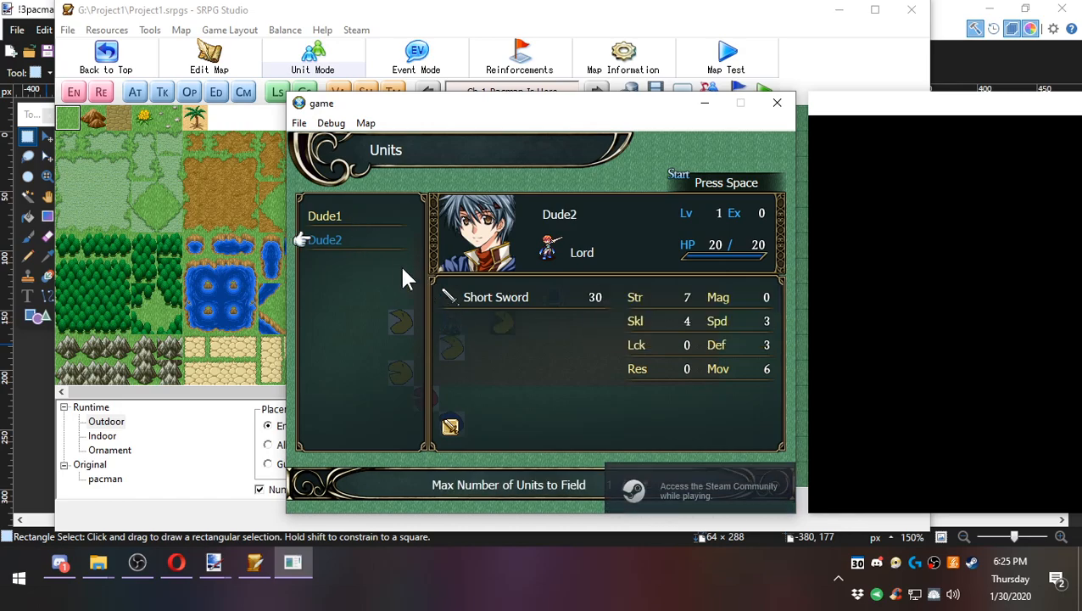
pyautogui.rightClick(329, 247)
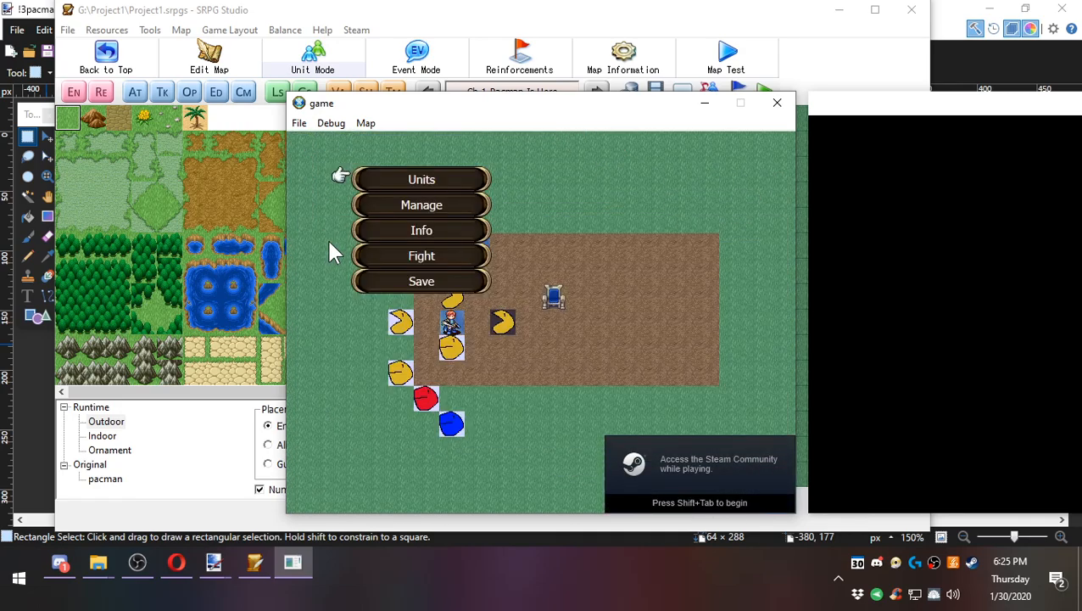
# Trade the Cure Leaf from Dude1 to Dude2 in the test play's unit management.
pyautogui.click(421, 206)
pyautogui.click(424, 231)
pyautogui.click(556, 222)
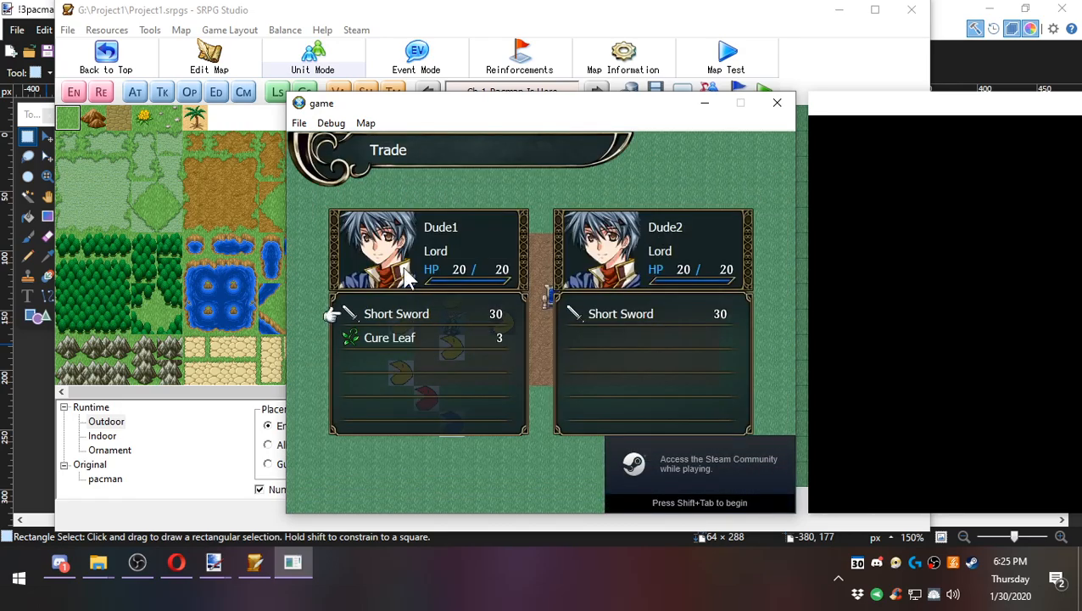
pyautogui.click(390, 340)
pyautogui.click(651, 334)
pyautogui.rightClick(650, 334)
# Recheck the unit list and Dude1's movement range after the trade, and close the test play.
pyautogui.click(422, 185)
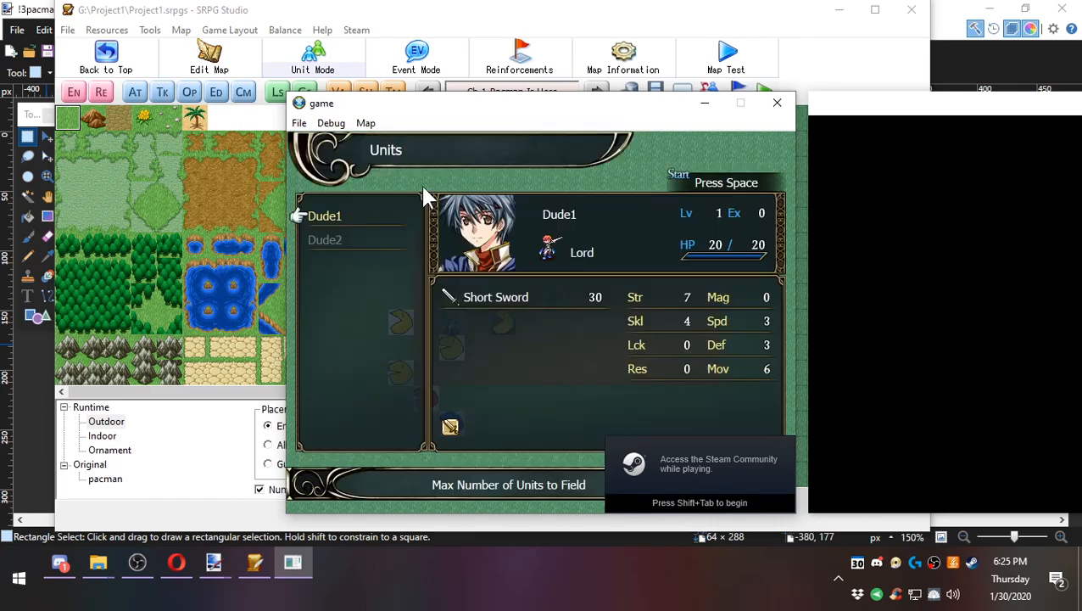
pyautogui.rightClick(346, 237)
pyautogui.rightClick(348, 241)
pyautogui.rightClick(458, 313)
pyautogui.rightClick(458, 312)
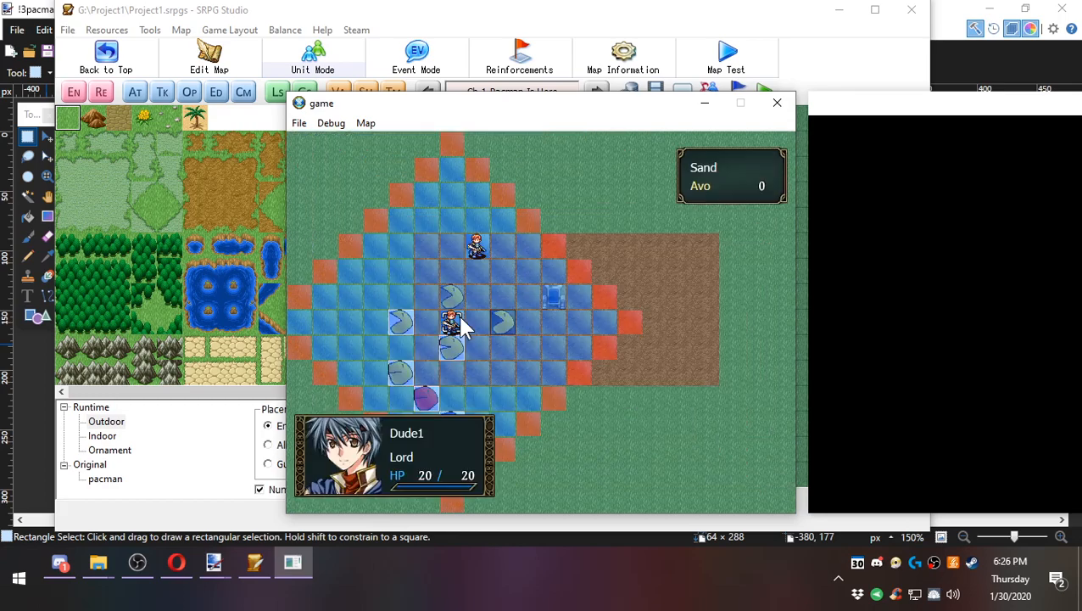
pyautogui.rightClick(458, 313)
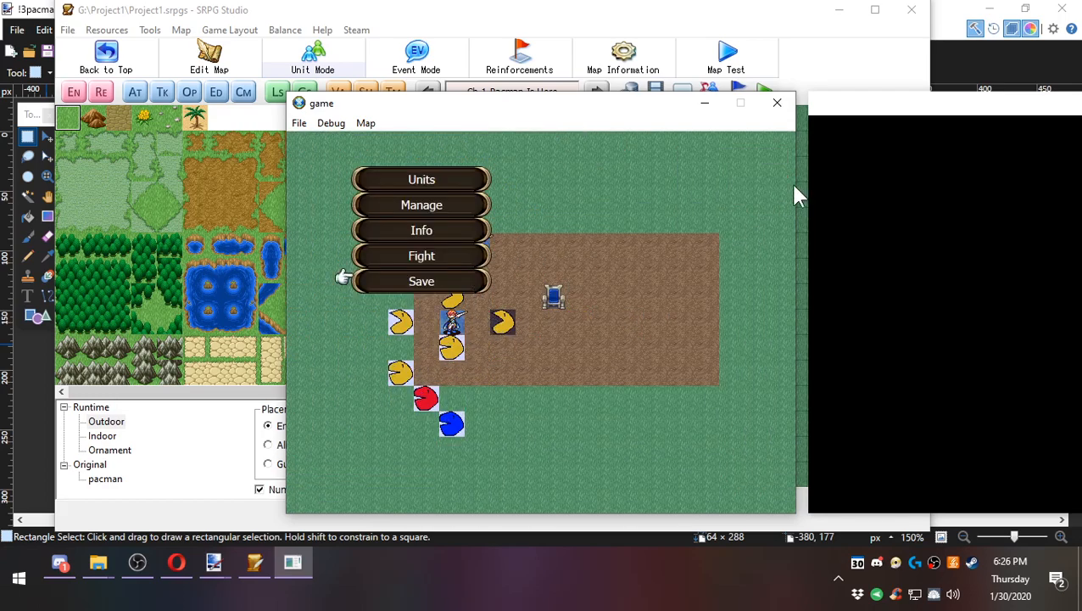
pyautogui.click(777, 103)
# Set the sortie restriction's item rule for Cure Leaf to Mismatch in the map information.
pyautogui.click(629, 85)
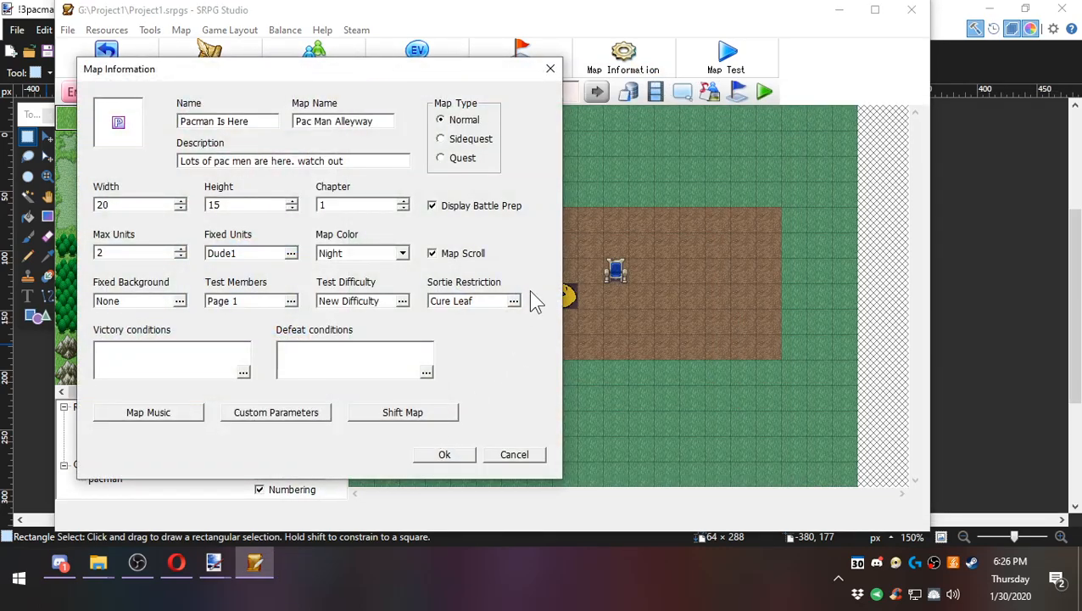
pyautogui.click(511, 300)
pyautogui.click(180, 419)
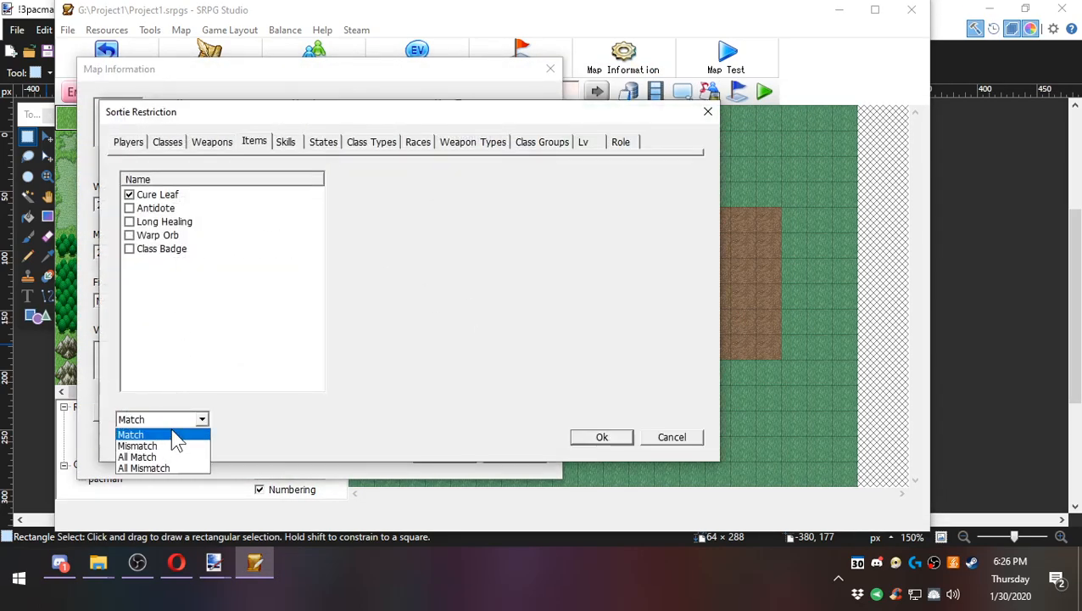
pyautogui.click(159, 444)
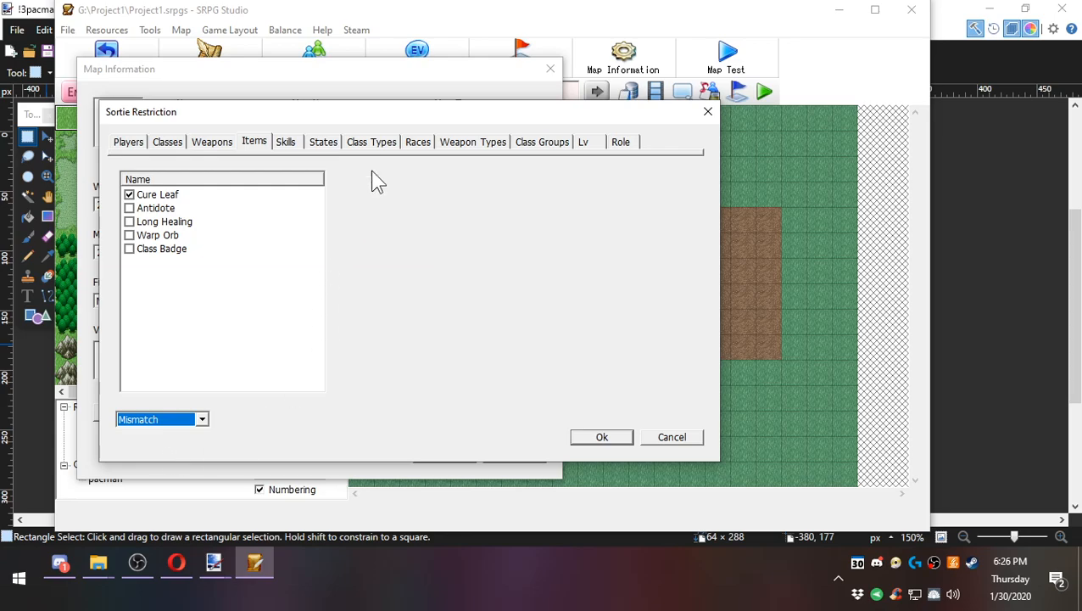
pyautogui.moveTo(386, 122); pyautogui.dragTo(556, 141)
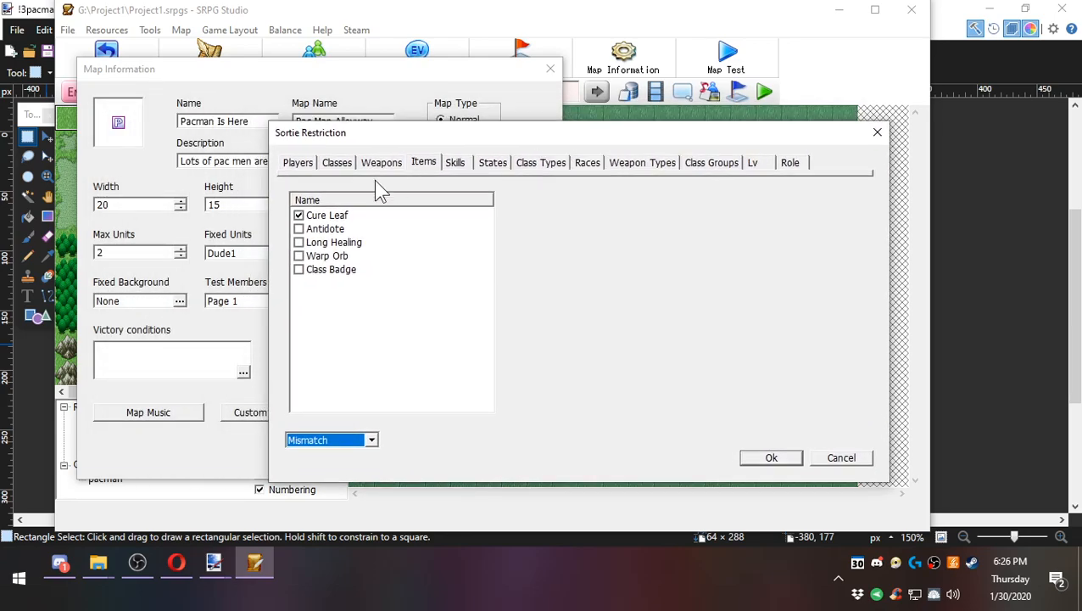
# Set the item restriction rule to All Match and include Class Badge and Warp Orb.
pyautogui.click(298, 215)
pyautogui.click(322, 441)
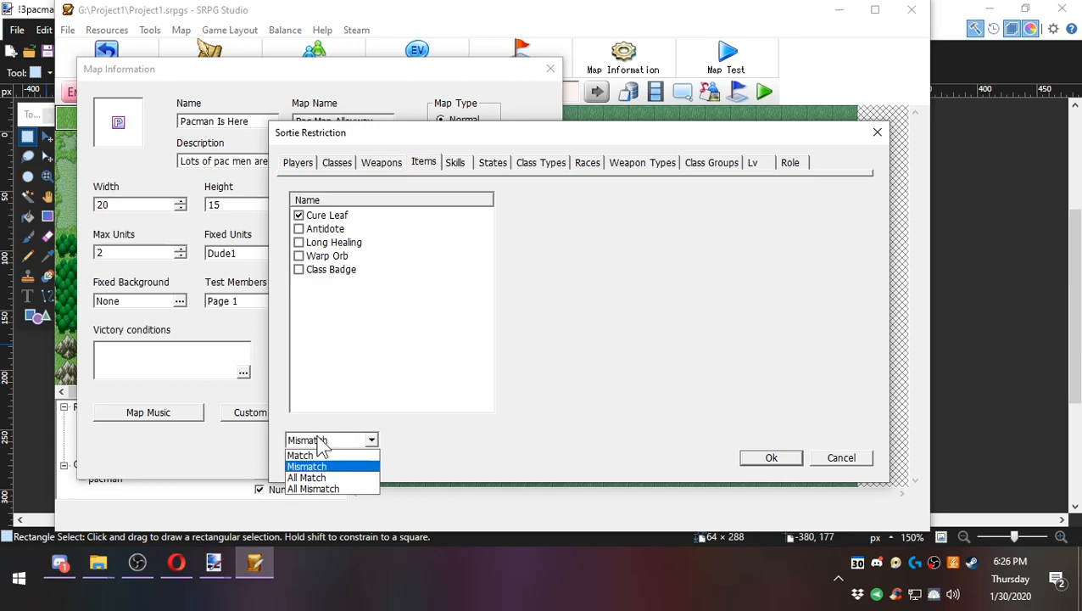
pyautogui.click(326, 475)
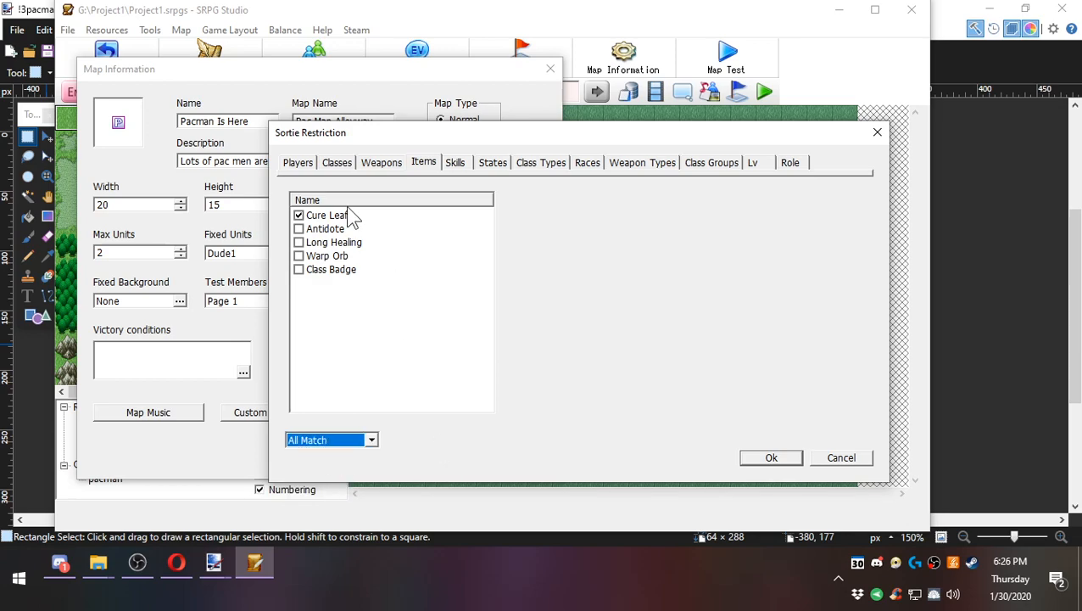
pyautogui.click(298, 269)
pyautogui.click(299, 256)
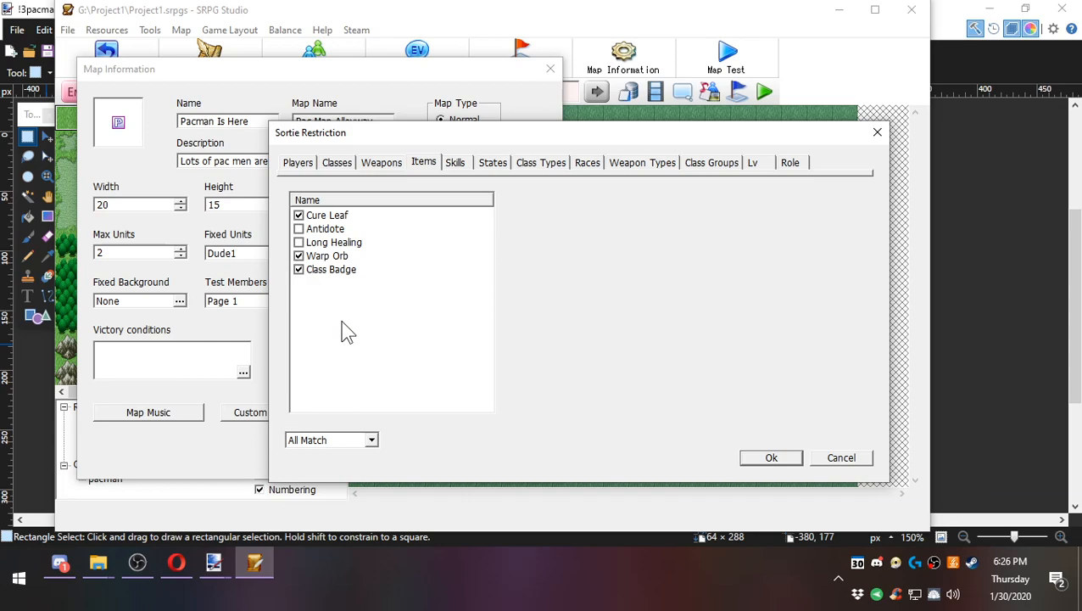
# Switch the item restriction rule to Match and go over Cure Leaf, Class Badge and Warp Orb.
pyautogui.click(342, 441)
pyautogui.click(336, 454)
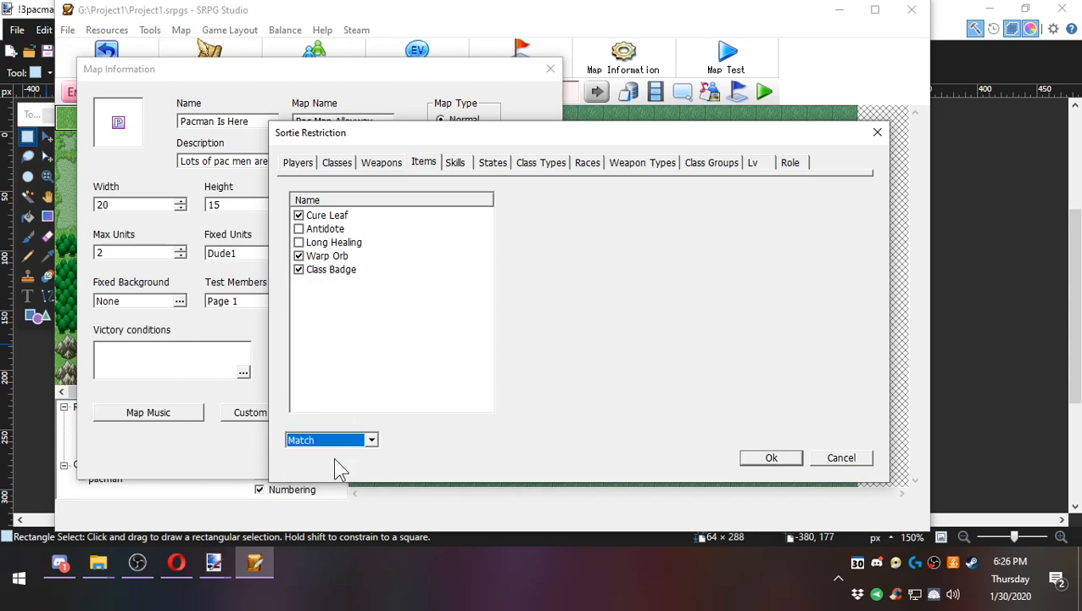
pyautogui.click(319, 215)
pyautogui.click(333, 269)
pyautogui.click(331, 256)
# Set the item restriction rule to All Mismatch, deselect every item and apply the sortie restriction.
pyautogui.click(371, 439)
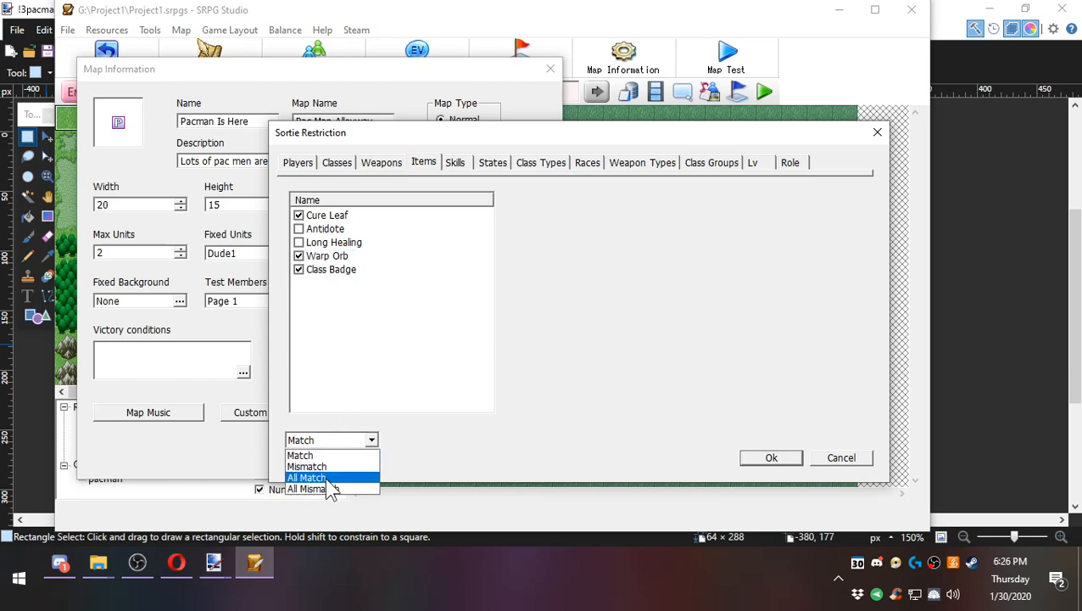
pyautogui.click(321, 505)
pyautogui.click(360, 338)
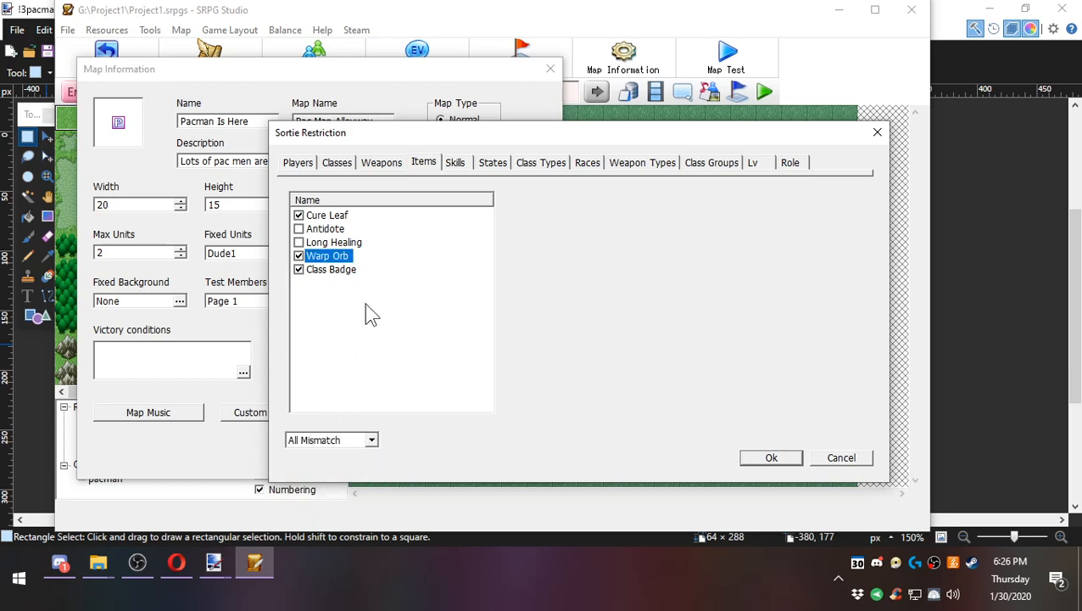
pyautogui.click(363, 347)
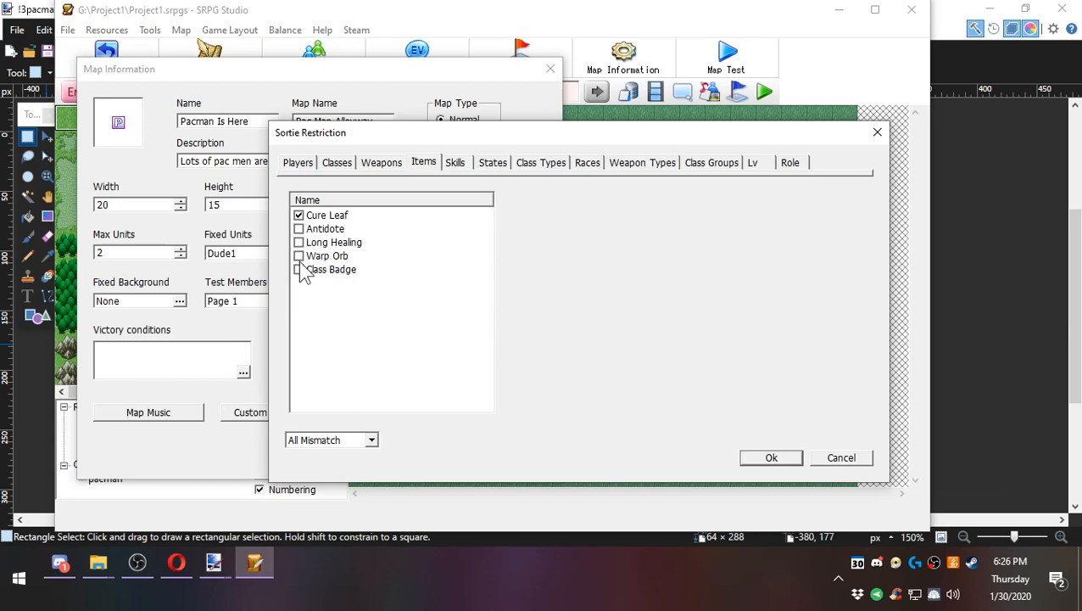
pyautogui.click(771, 460)
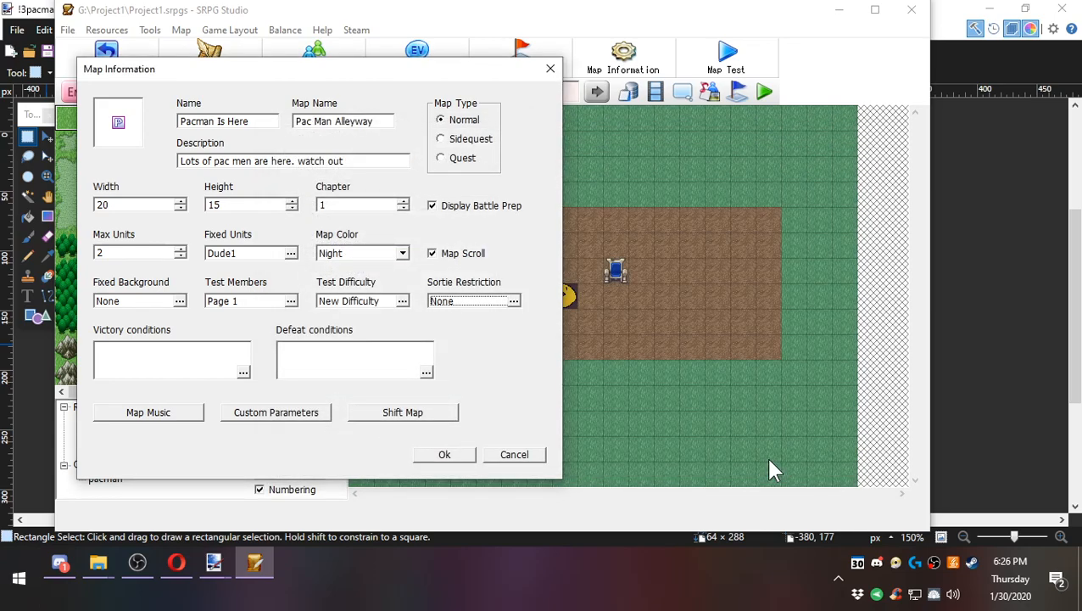
# Examine the level, role, class type and race options of the sortie restriction and close it with none selected.
pyautogui.click(513, 301)
pyautogui.click(585, 143)
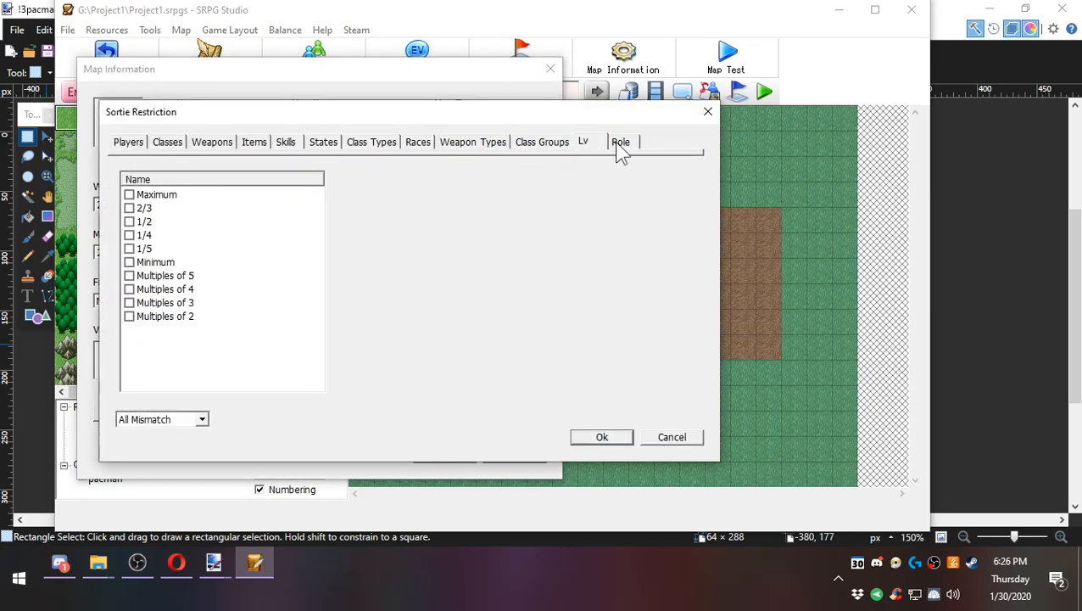
pyautogui.click(620, 144)
pyautogui.click(349, 141)
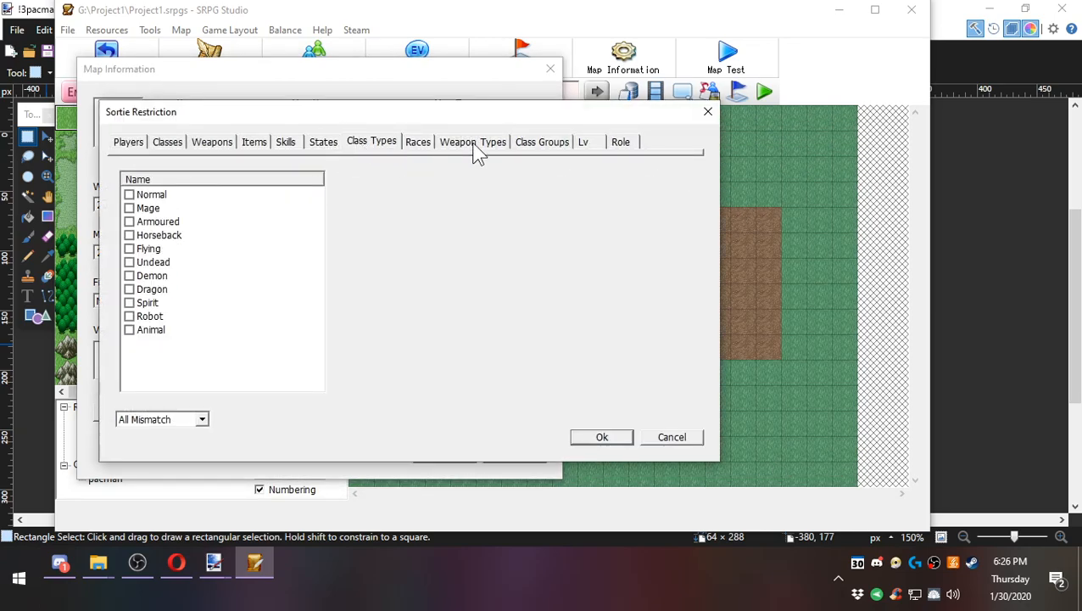
pyautogui.click(427, 150)
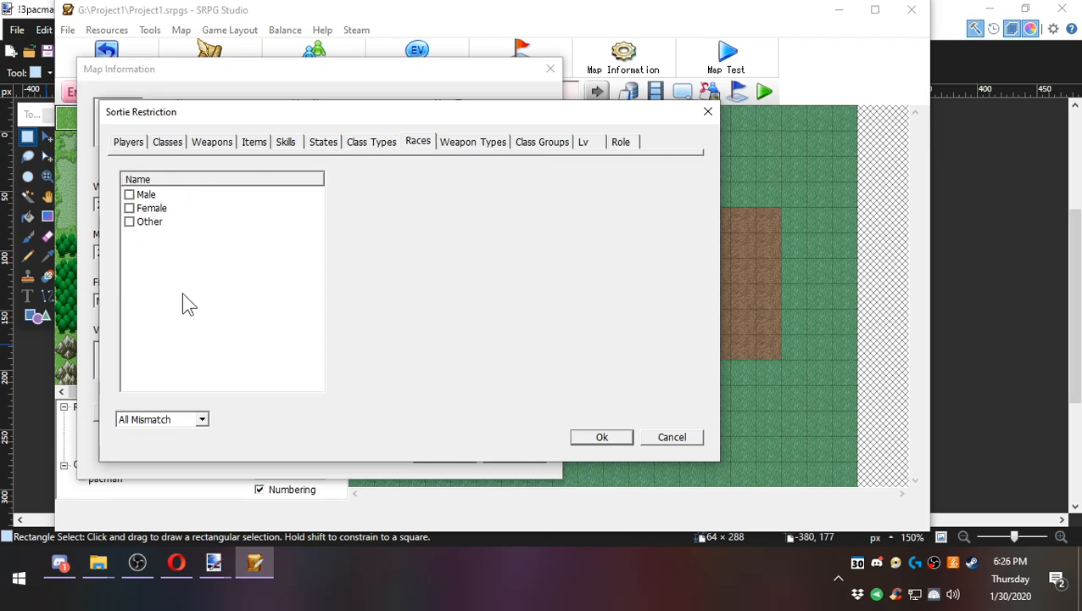
pyautogui.click(144, 196)
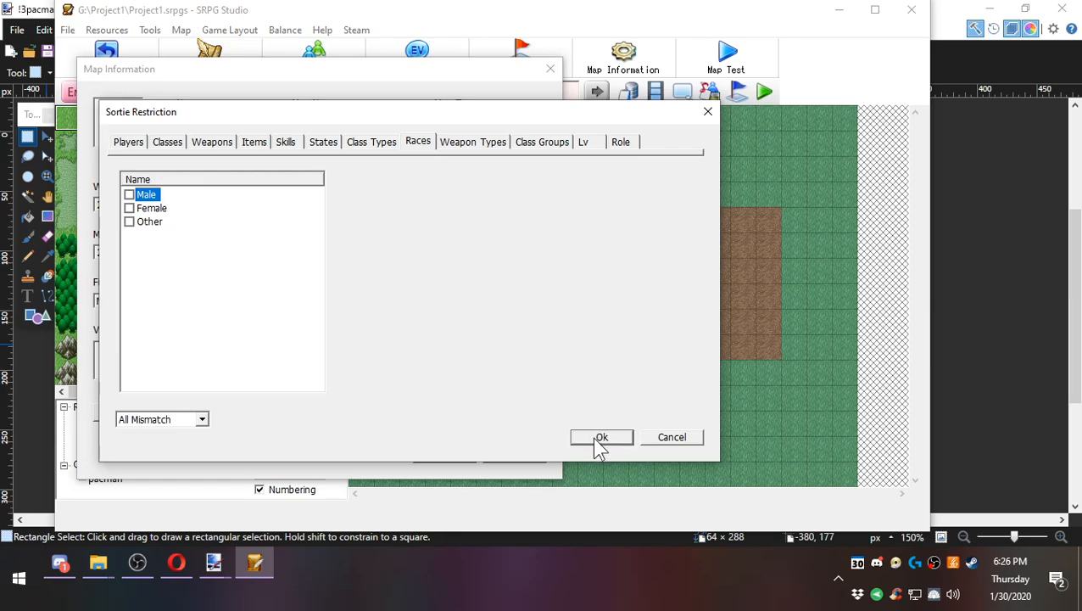
pyautogui.click(129, 195)
pyautogui.click(125, 204)
pyautogui.click(129, 208)
pyautogui.click(615, 437)
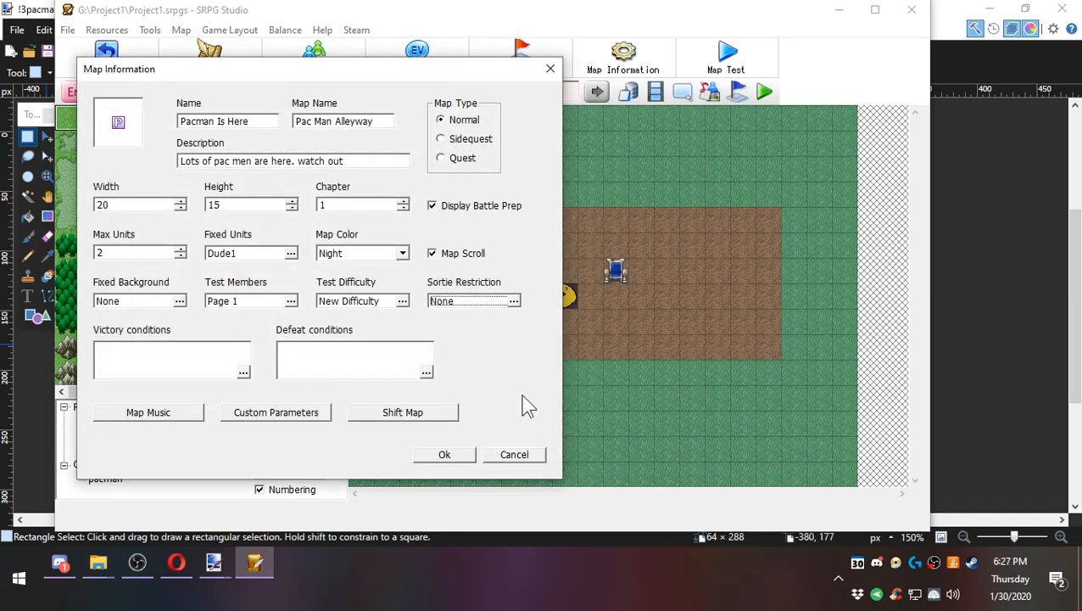
# Set the first victory condition to "Get up dudes" and the first defeat condition to "Get fucked".
pyautogui.click(218, 370)
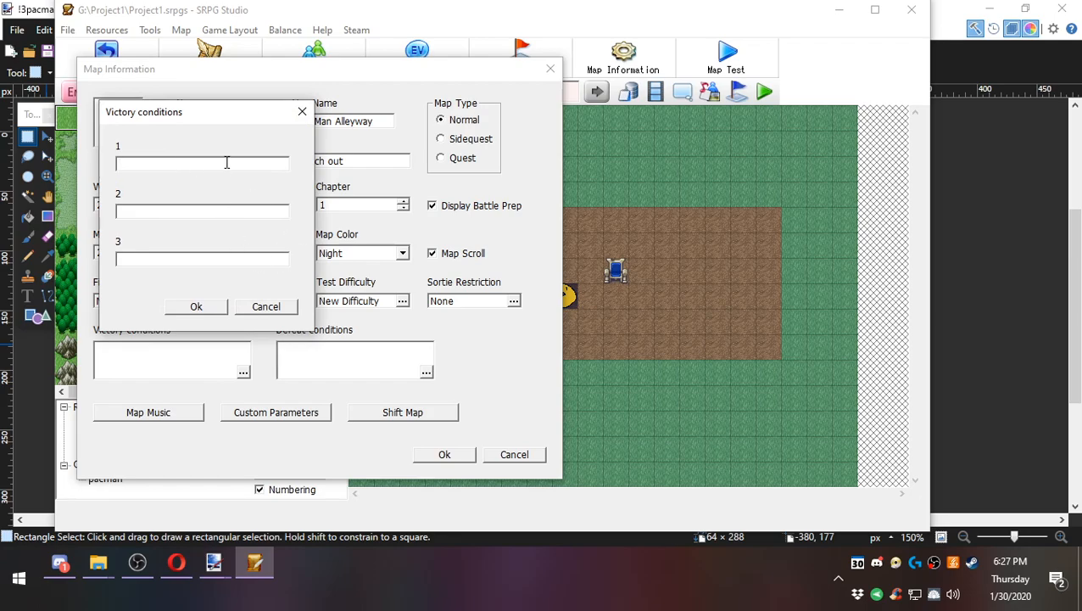
pyautogui.write('Get up dudes')
pyautogui.press('Return')
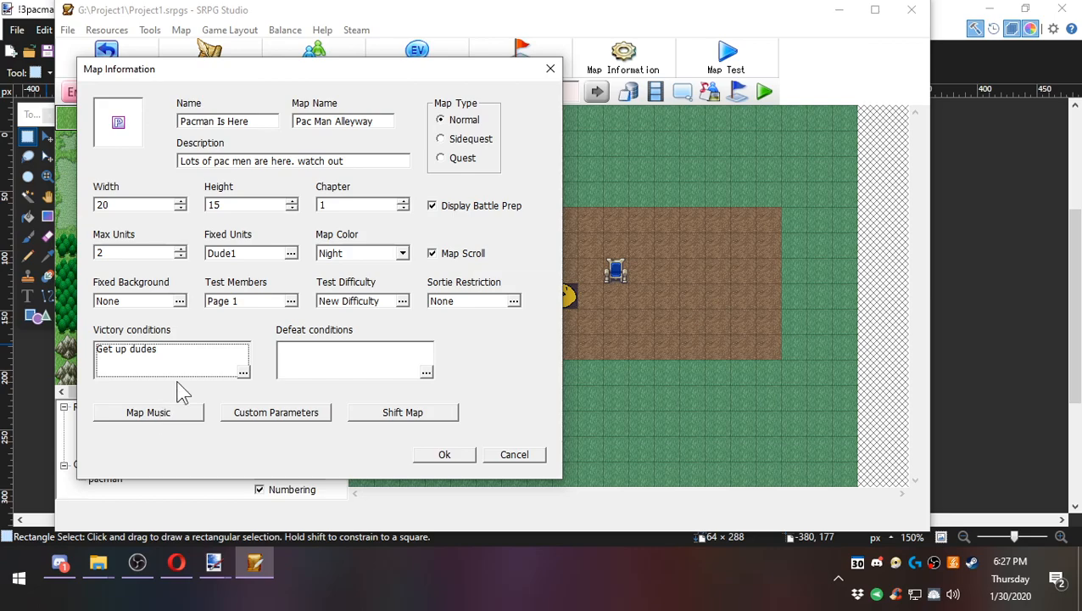
pyautogui.click(326, 363)
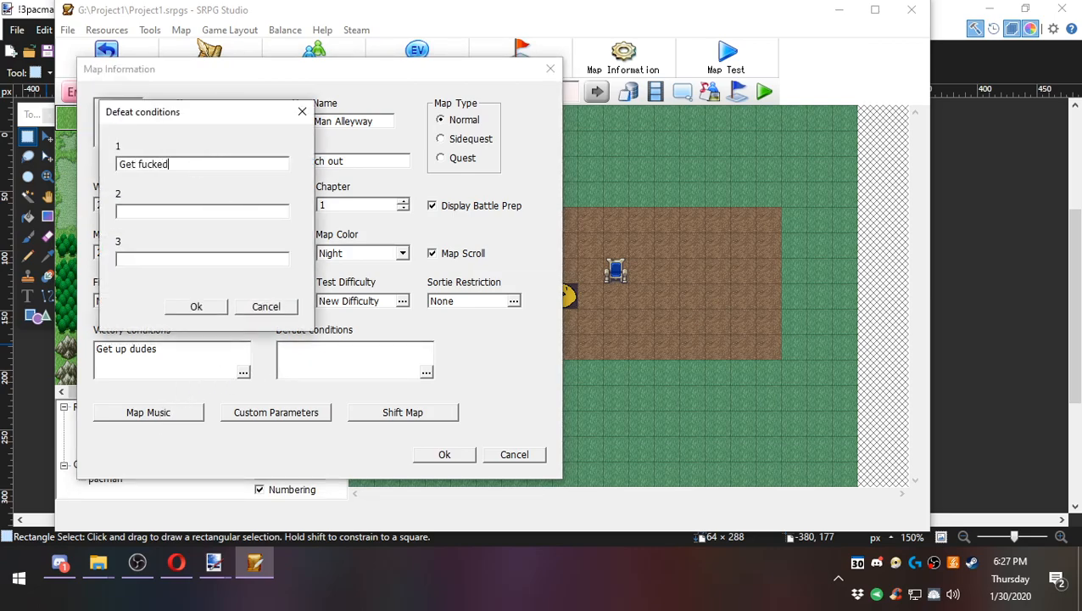
pyautogui.press('Return')
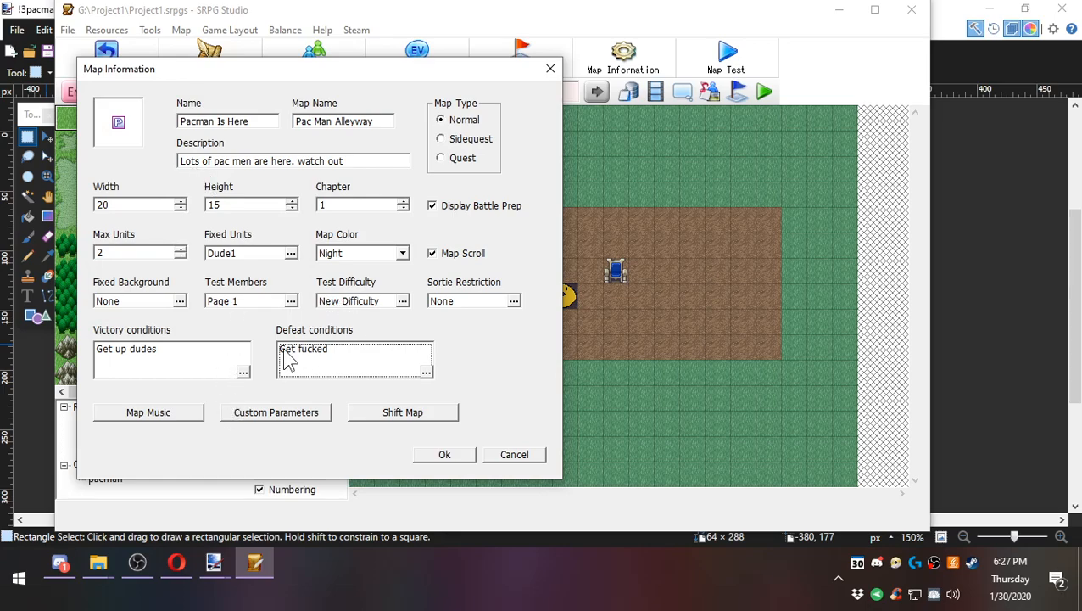
# Preview the Battle Prep 1 track in the map music settings and keep it as the battle prep music.
pyautogui.click(148, 416)
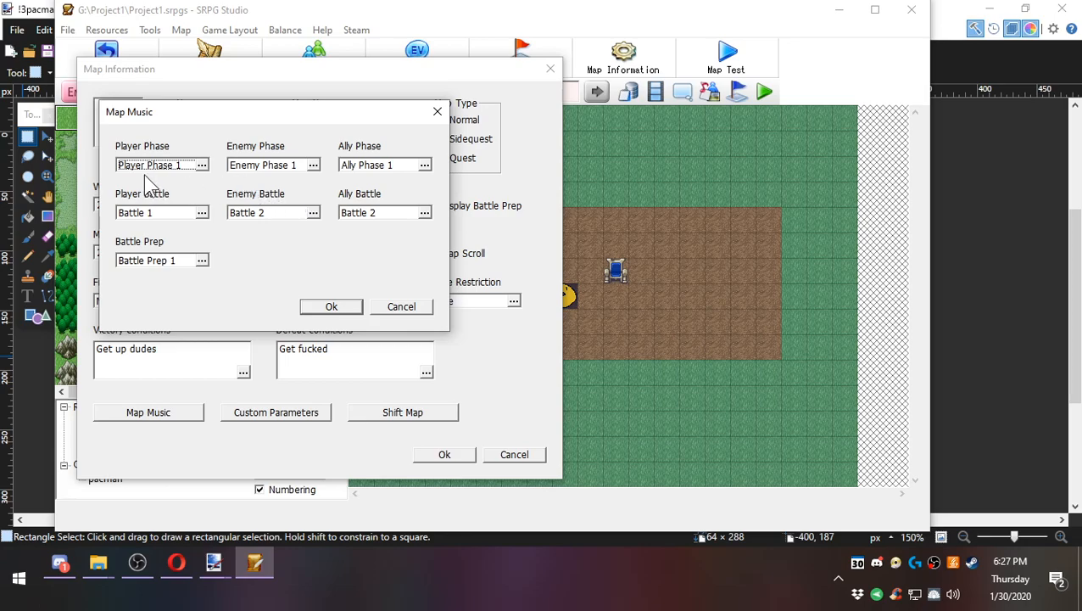
pyautogui.click(201, 261)
pyautogui.scroll(-2, 240, 320)
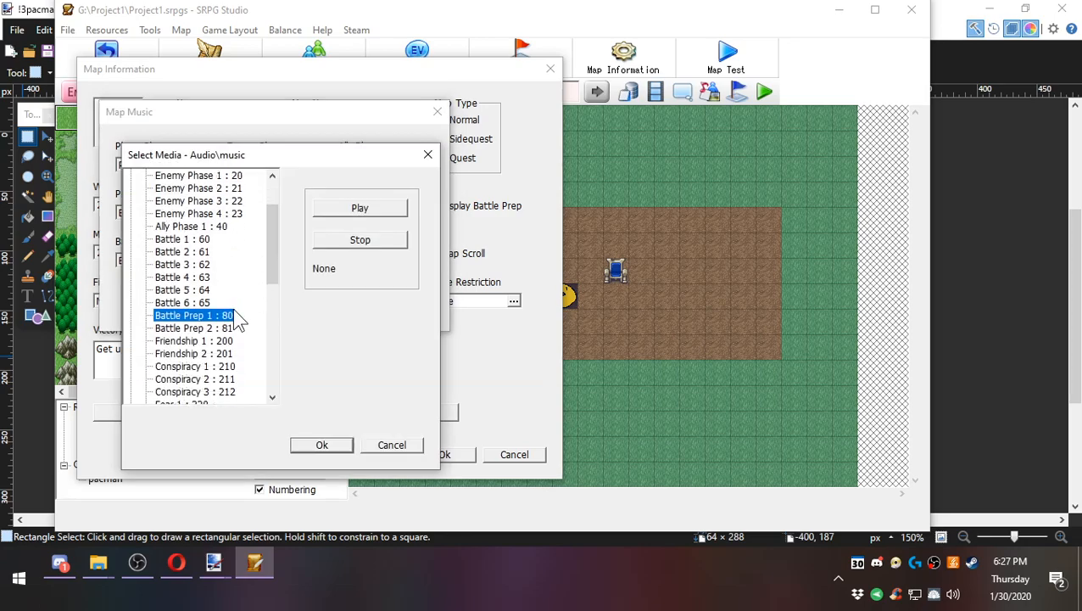
pyautogui.scroll(-2, 212, 339)
pyautogui.click(351, 208)
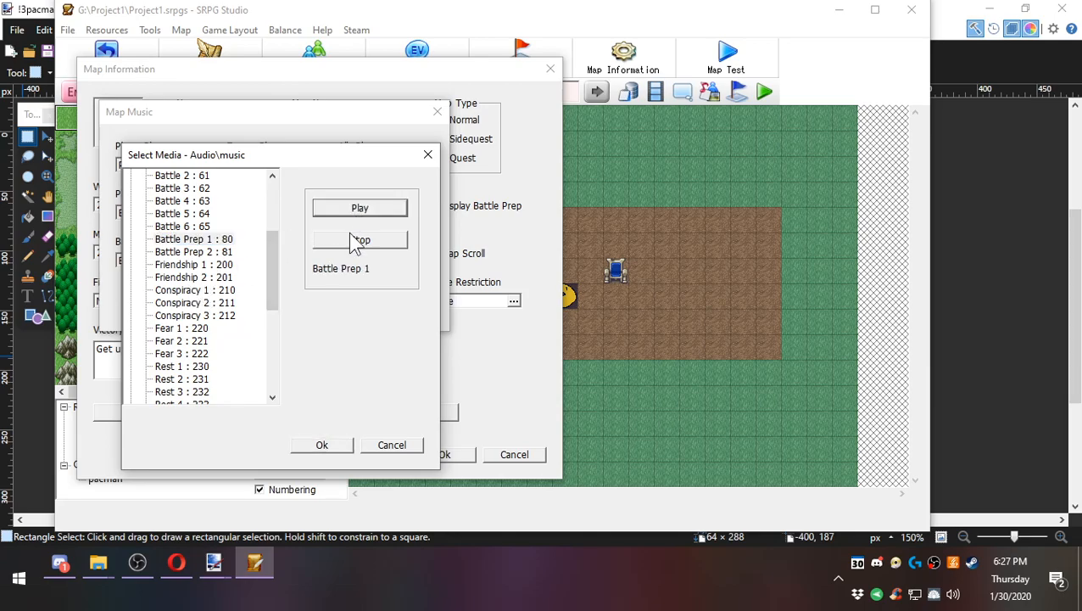
pyautogui.click(352, 240)
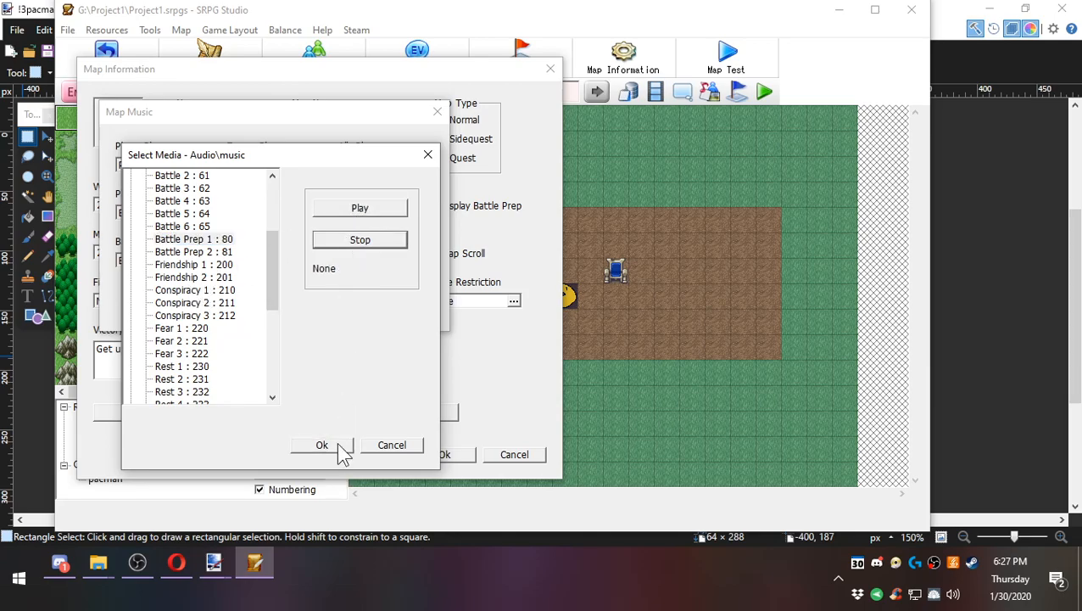
pyautogui.click(323, 445)
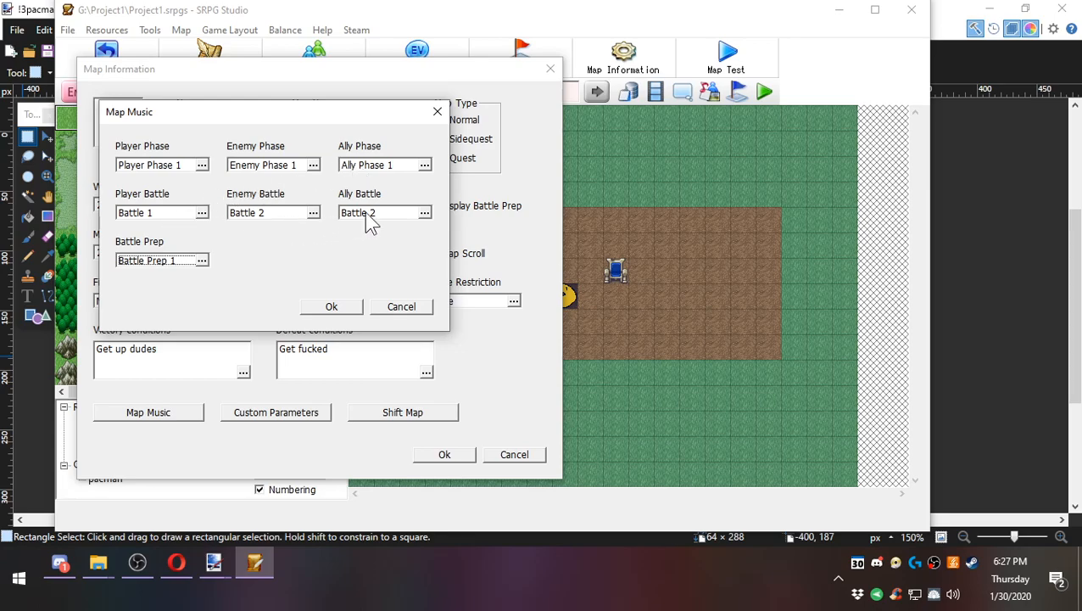
pyautogui.click(341, 307)
# Shift the map by 1 in the Right direction, including units, place events and reinforcements, and apply the map information.
pyautogui.click(375, 414)
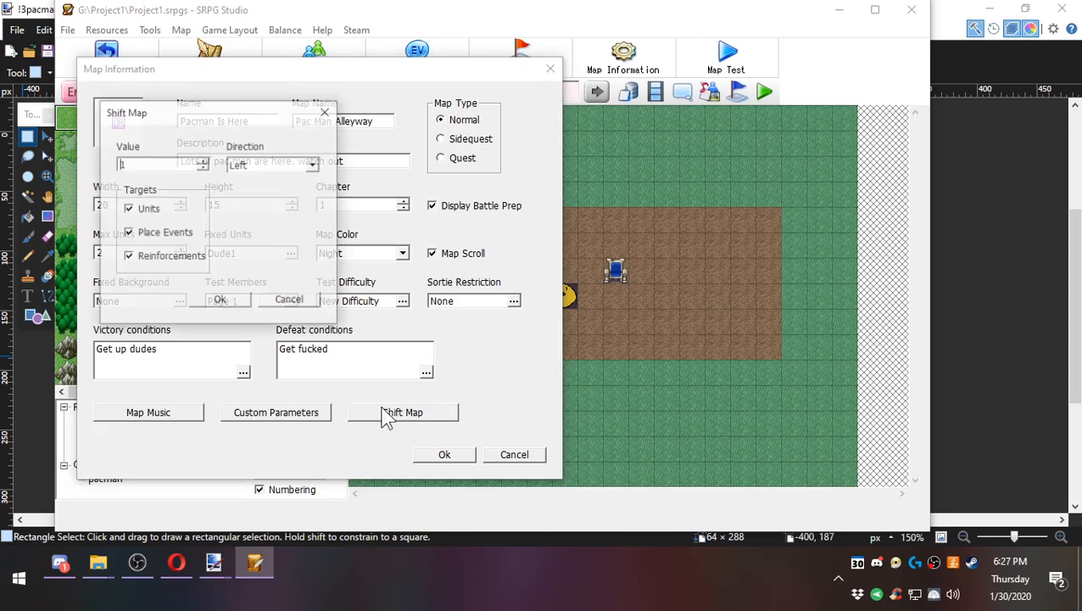
pyautogui.click(251, 165)
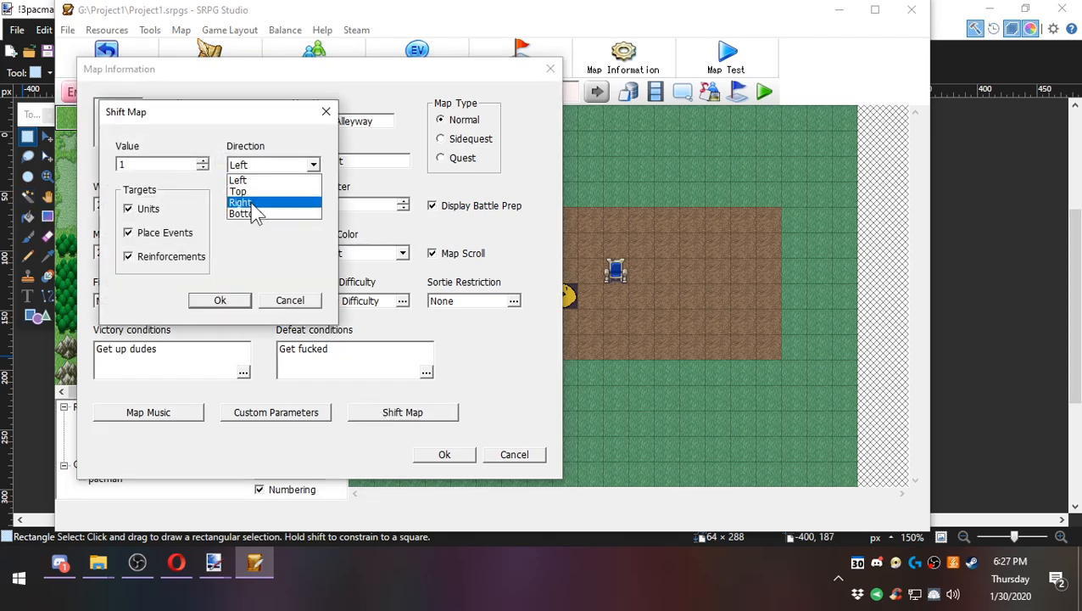
pyautogui.click(251, 202)
pyautogui.click(224, 303)
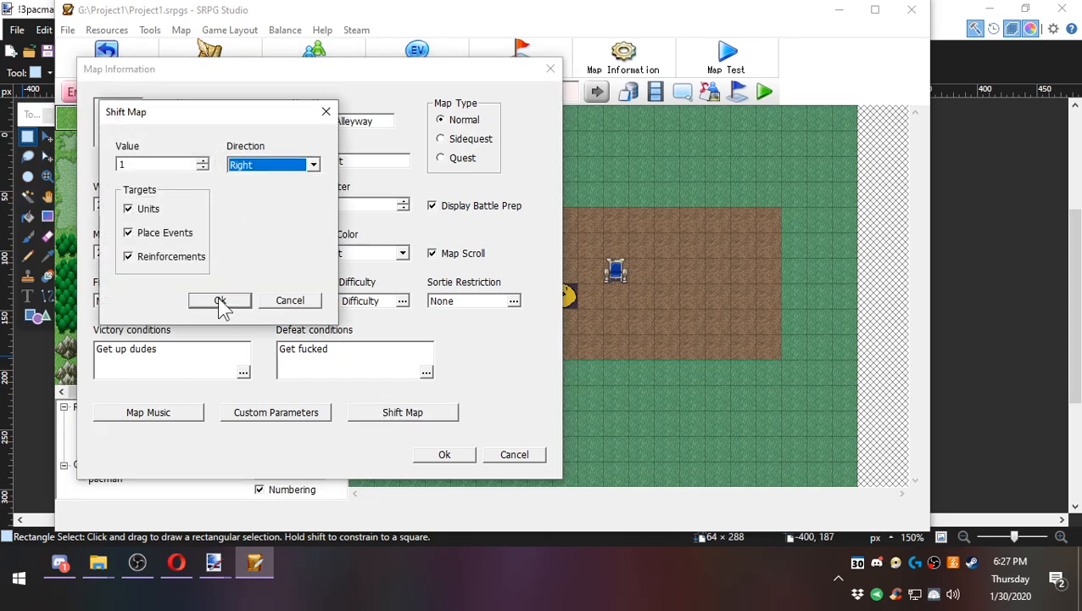
pyautogui.click(445, 456)
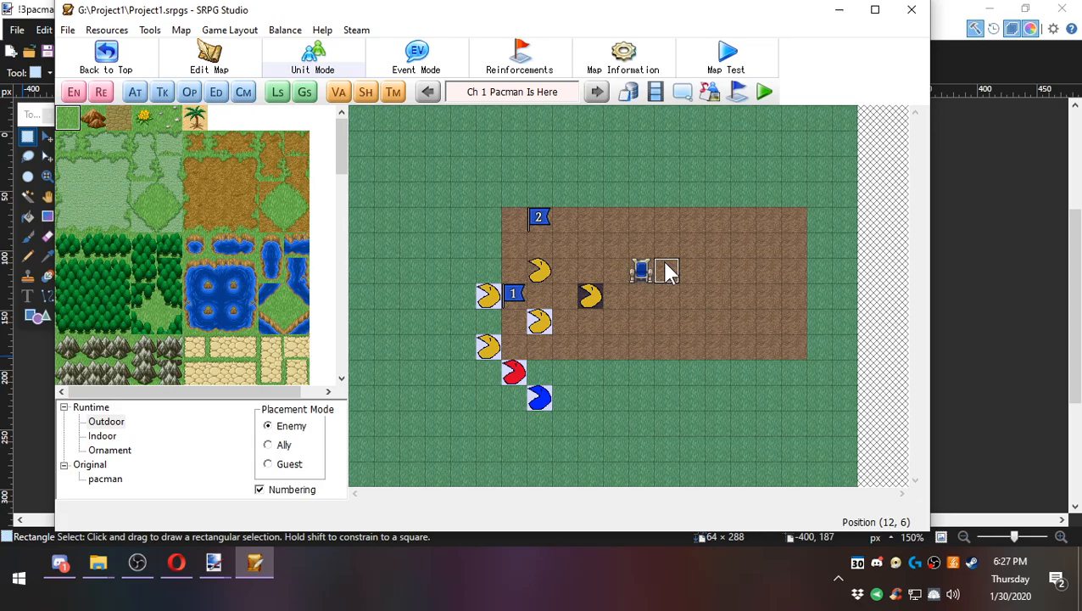
# Switch to map editing and fill the whole map with the brown dirt tile.
pyautogui.rightClick(712, 195)
pyautogui.click(476, 10)
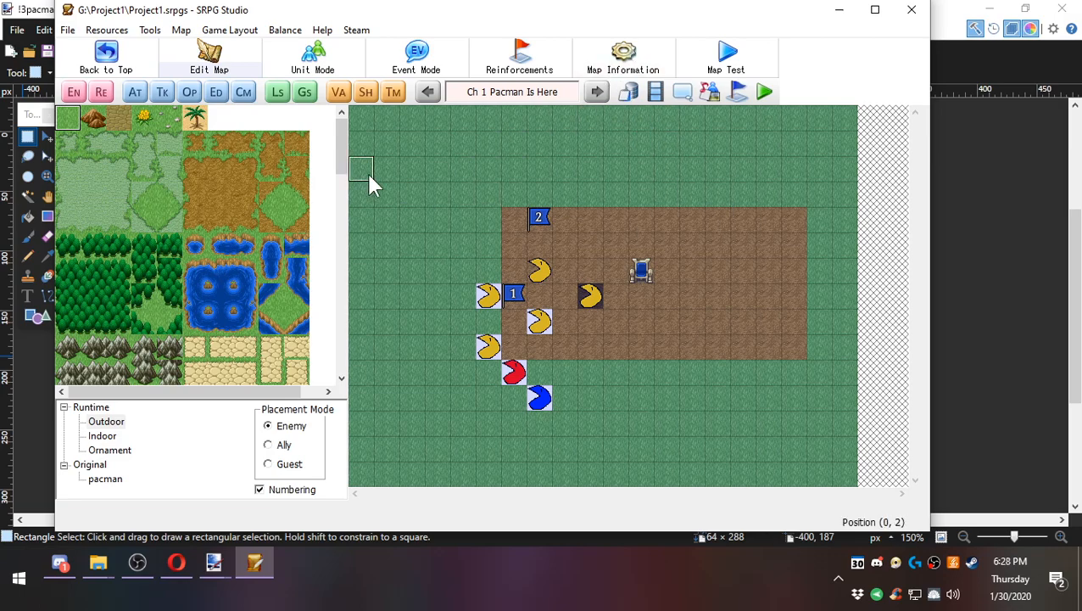
pyautogui.moveTo(806, 269); pyautogui.dragTo(853, 360)
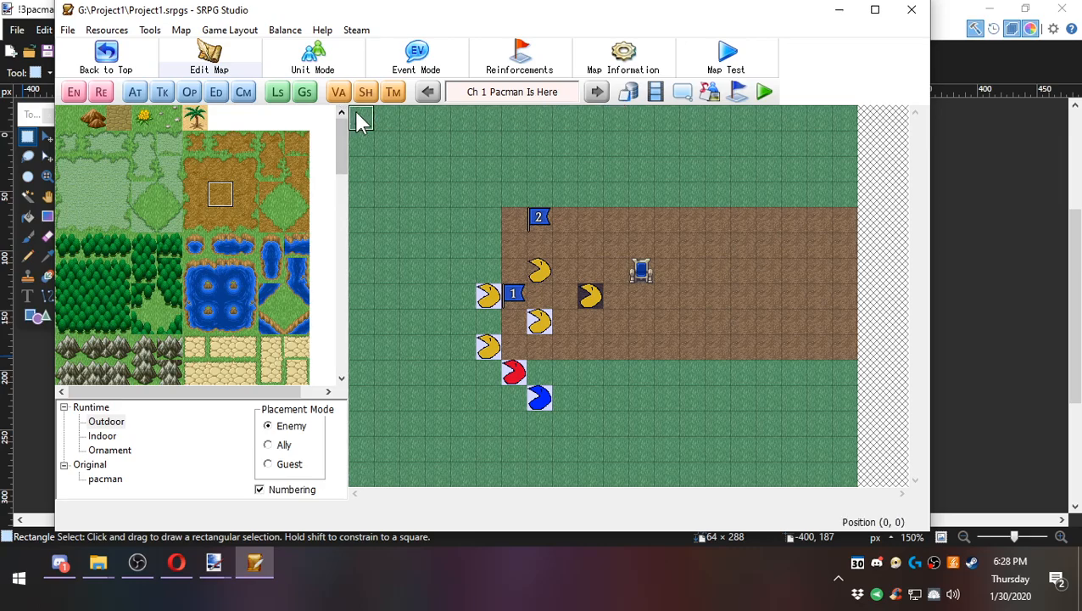
pyautogui.moveTo(356, 114); pyautogui.dragTo(1008, 570)
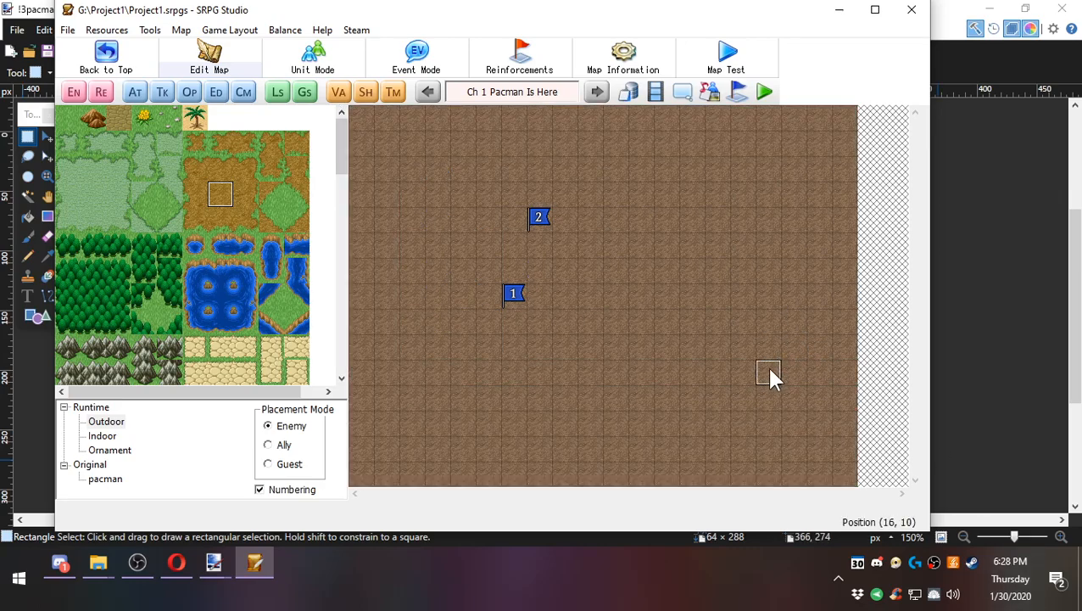
# Shift the map by 1 in the Left direction, including units, place events and reinforcements, and apply the map information.
pyautogui.click(632, 58)
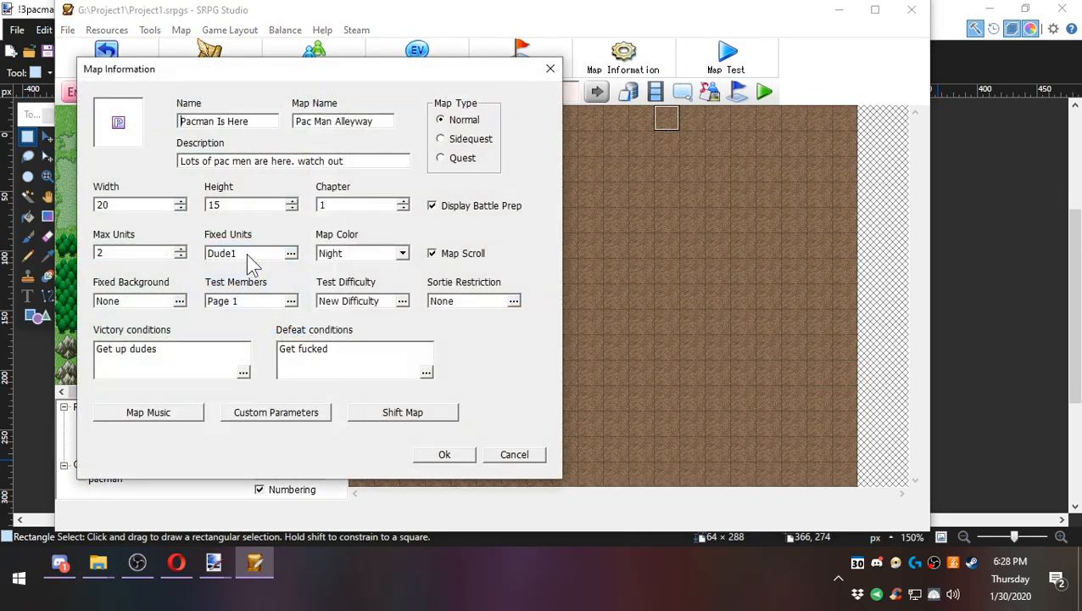
pyautogui.click(384, 412)
pyautogui.click(246, 164)
pyautogui.click(242, 176)
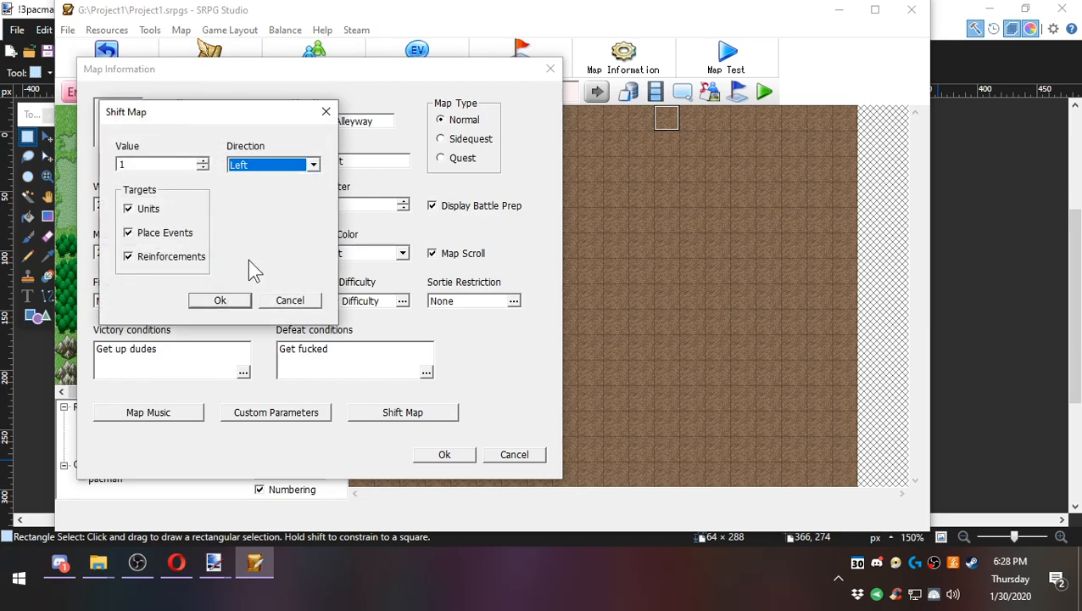
pyautogui.click(234, 302)
pyautogui.click(462, 456)
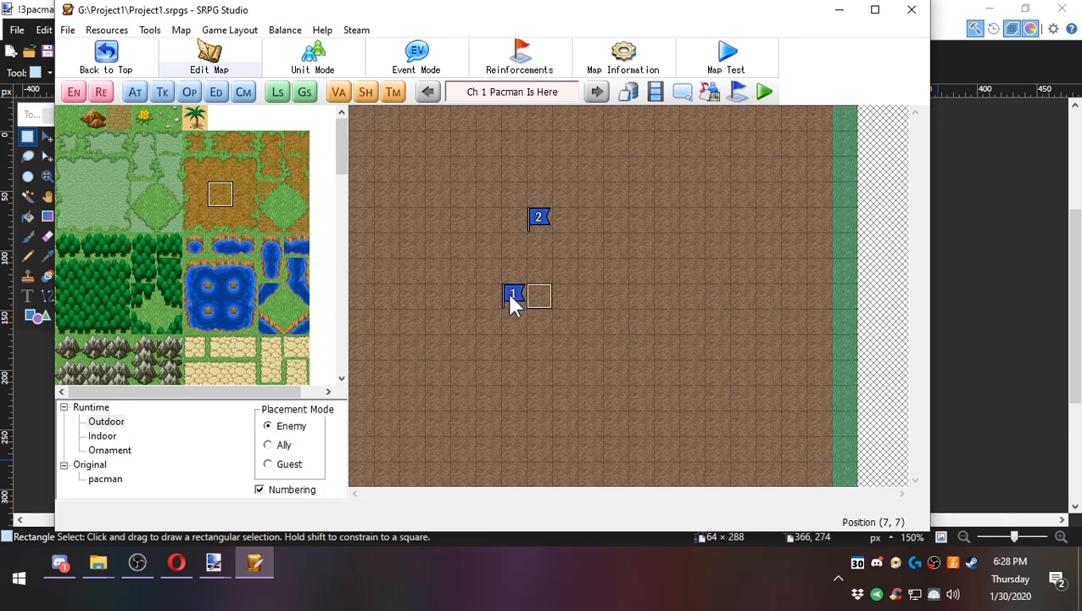
# Paint a 10 by 5 block of yellow Pac-Man tiles mid-map and cover the green column on the map's right edge with brown dirt.
pyautogui.click(110, 479)
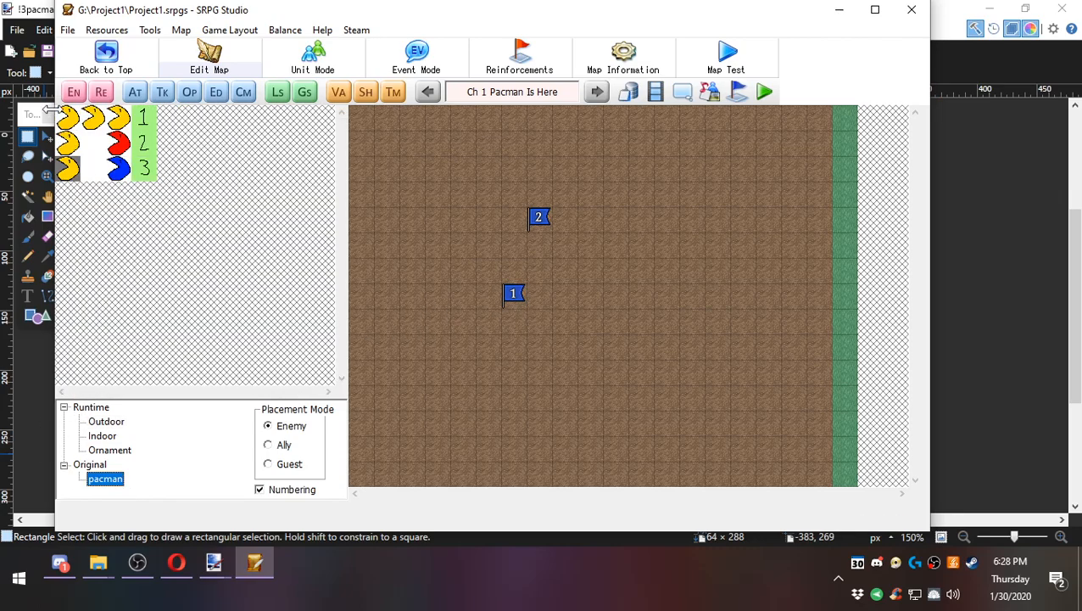
pyautogui.moveTo(462, 244)
pyautogui.mouseDown()
pyautogui.moveTo(678, 357)
pyautogui.moveTo(691, 348)
pyautogui.mouseUp()
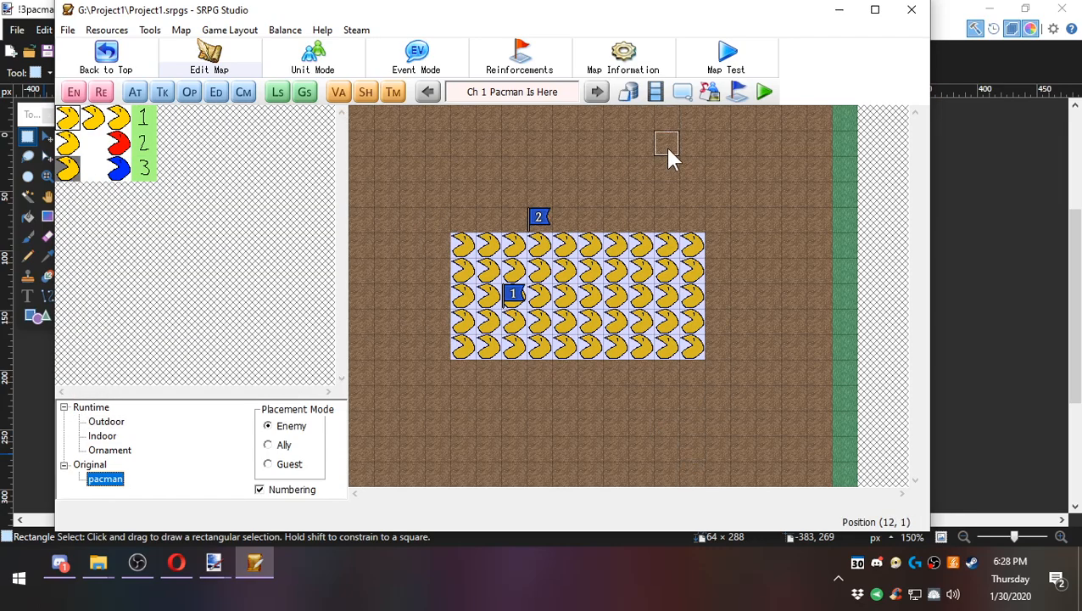
pyautogui.rightClick(822, 139)
pyautogui.moveTo(844, 116); pyautogui.dragTo(882, 512)
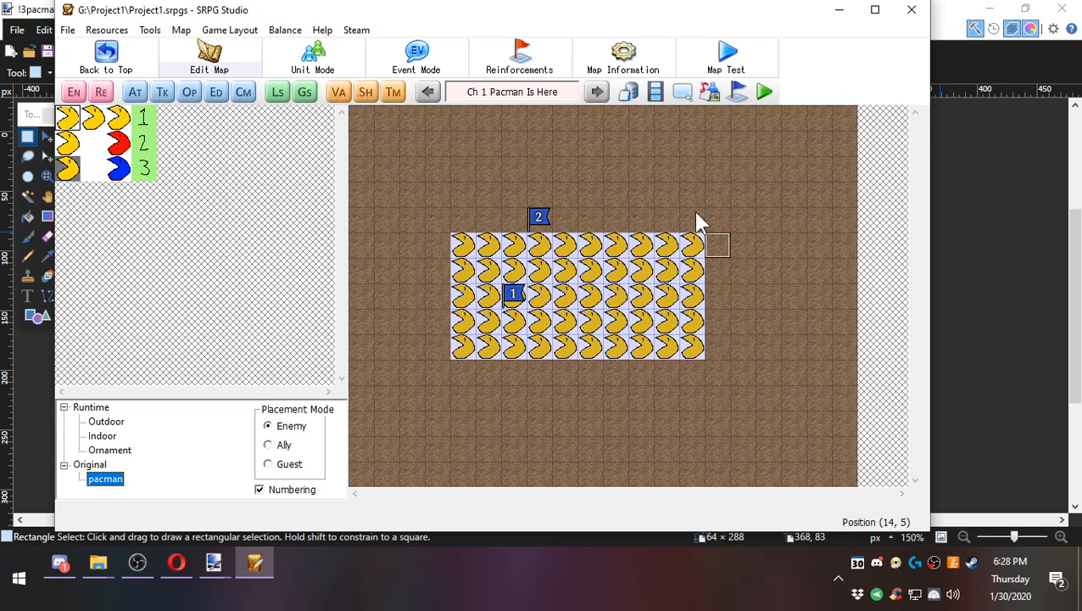
# Try the Sidequest and Quest map types, inspecting the test map choices for Quest, and return the map type to Normal.
pyautogui.click(624, 45)
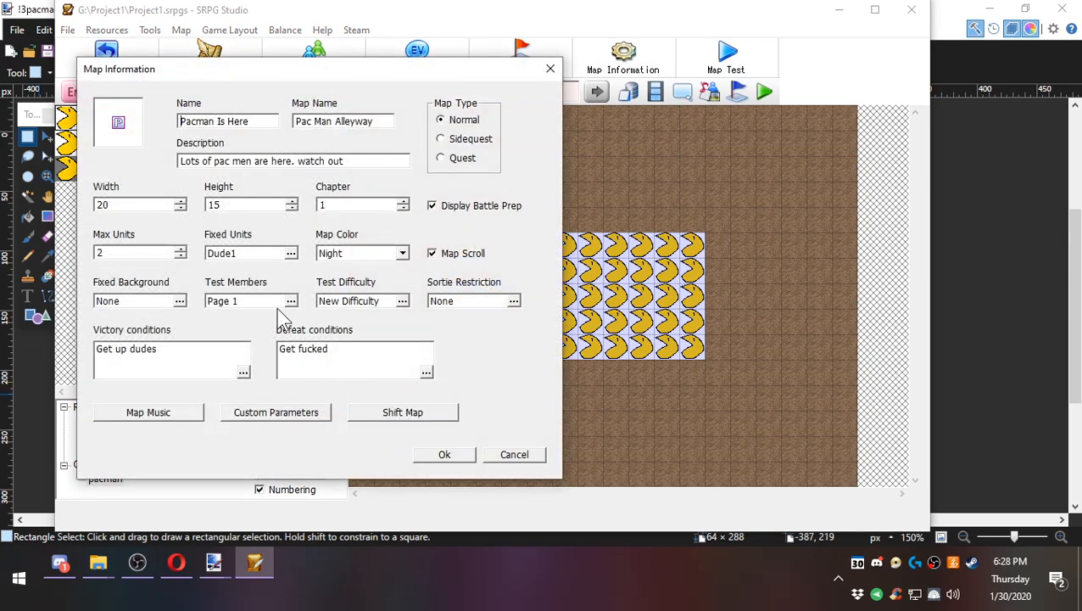
pyautogui.click(465, 139)
pyautogui.click(461, 161)
pyautogui.click(469, 139)
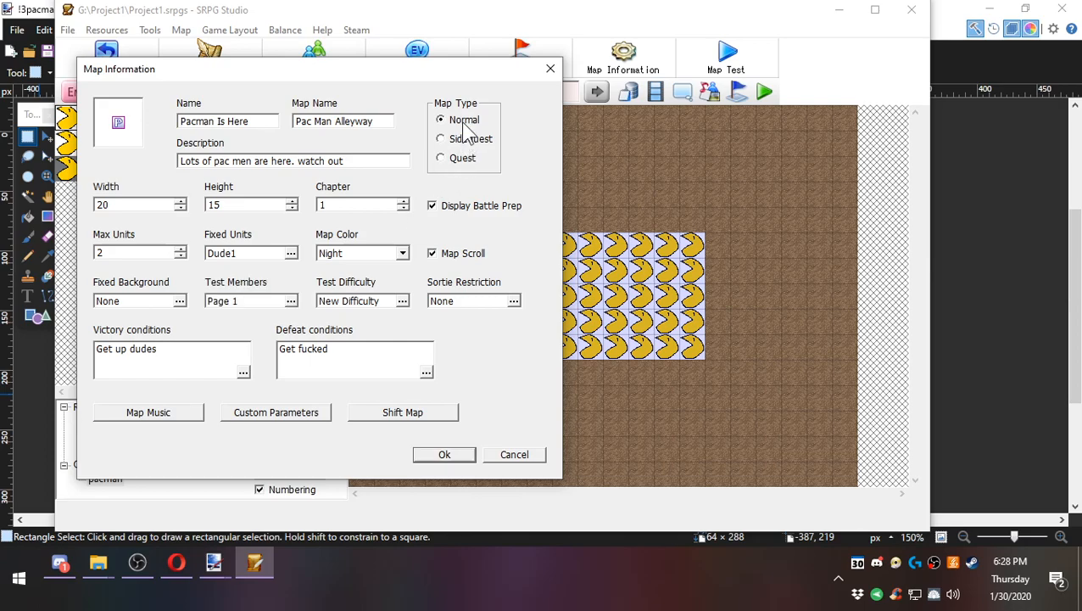
pyautogui.click(463, 158)
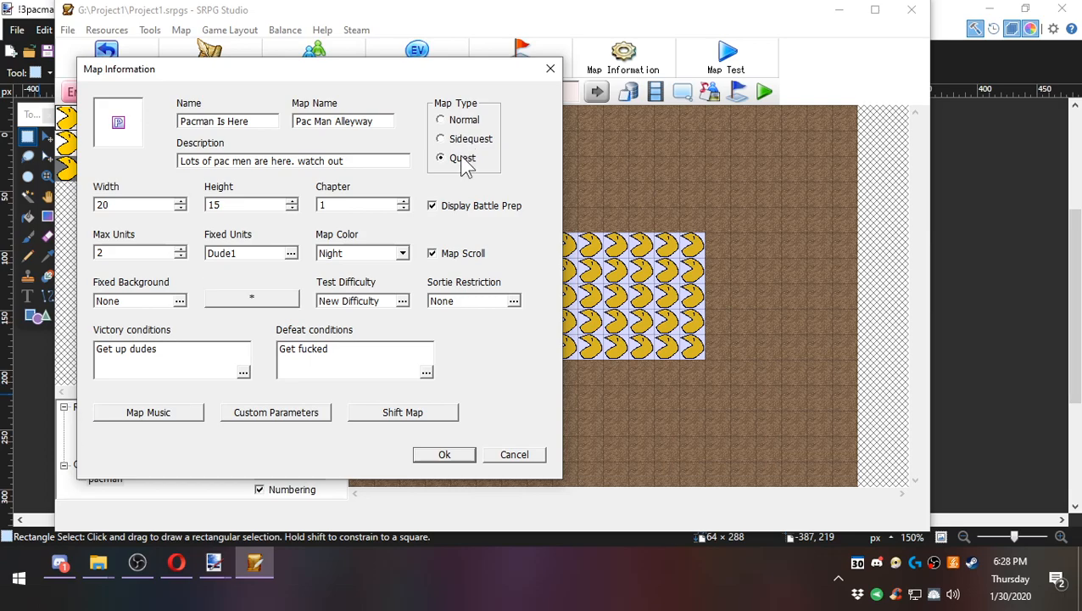
pyautogui.click(245, 301)
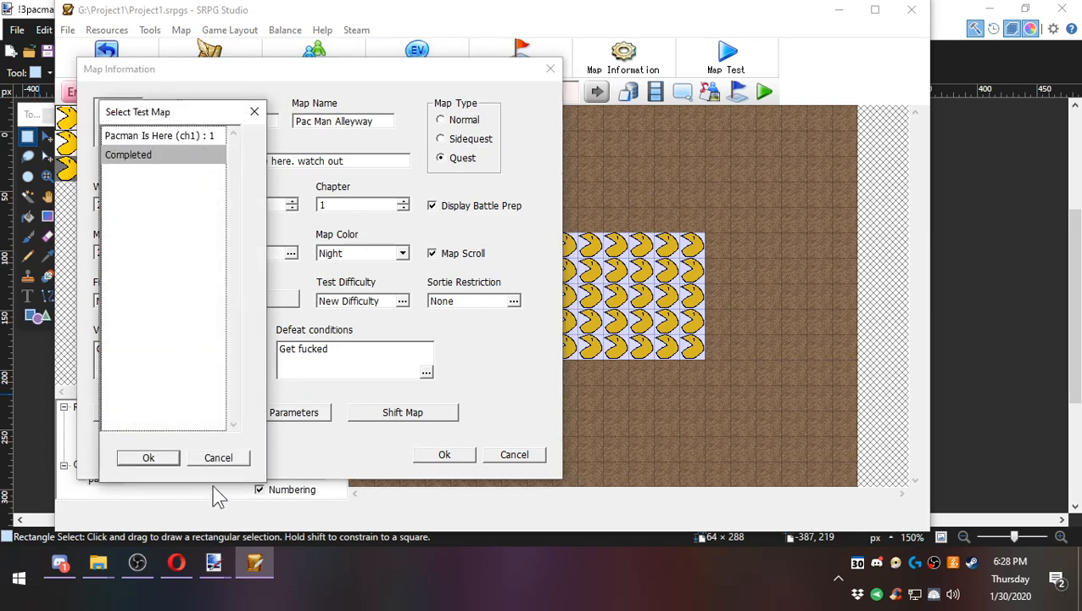
pyautogui.click(224, 457)
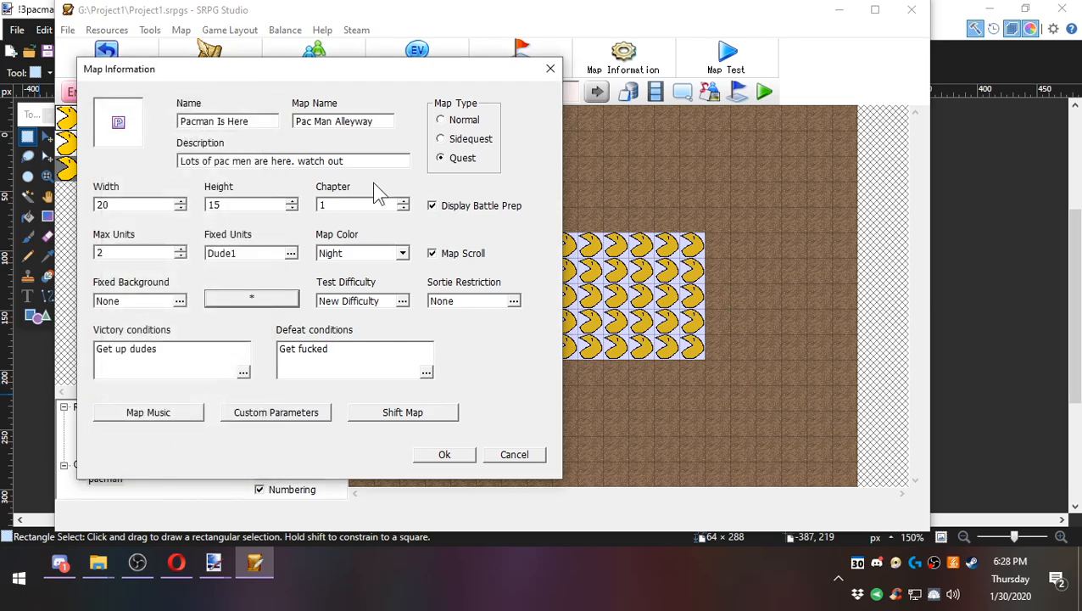
pyautogui.click(464, 121)
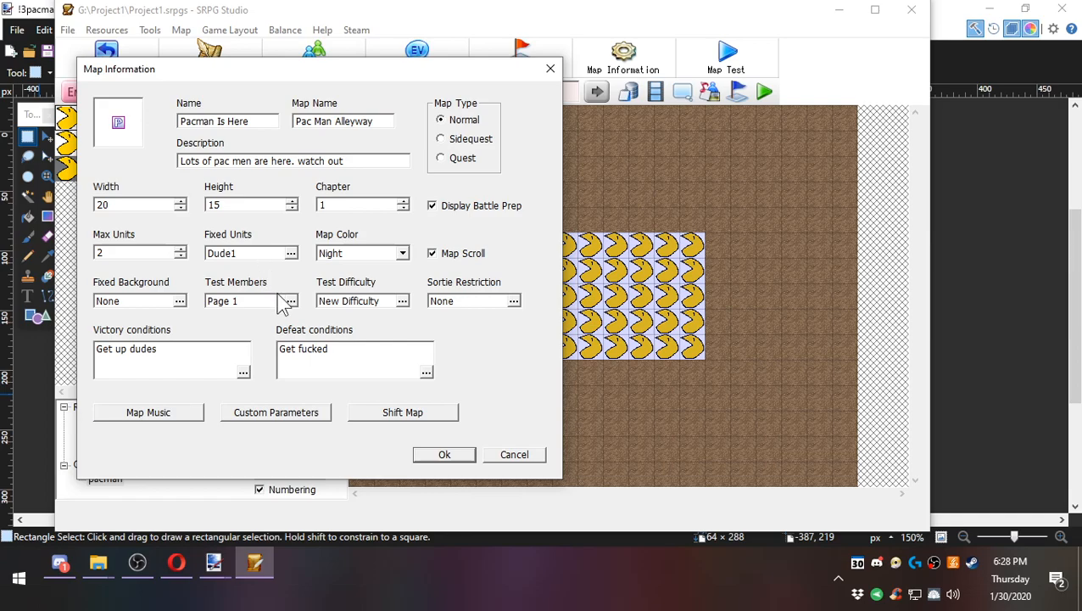
# Add one Short Axe to the initial items in the test members' test information.
pyautogui.click(253, 303)
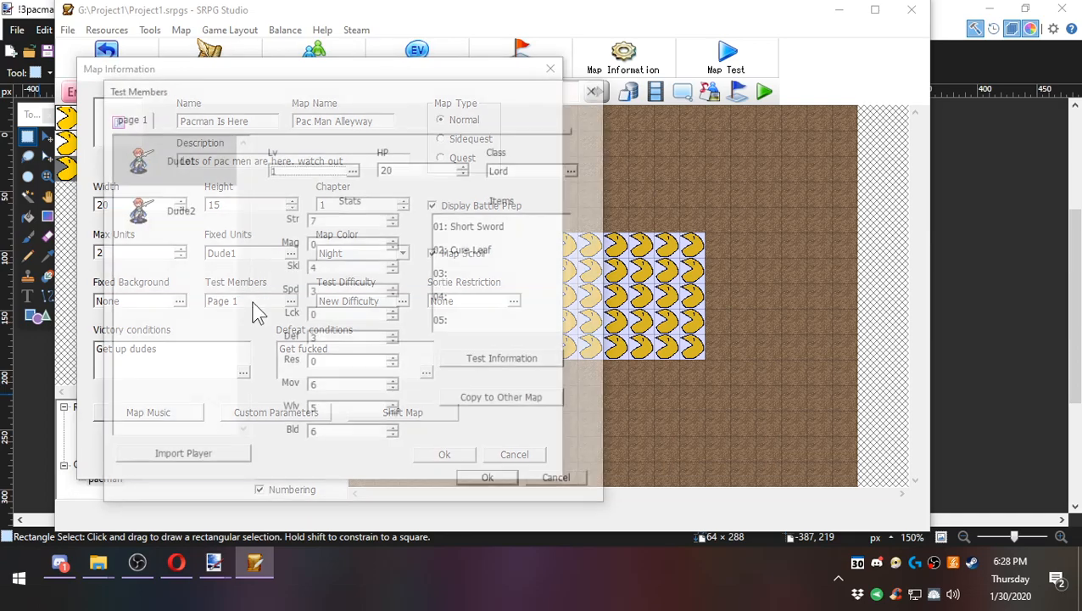
pyautogui.moveTo(218, 97); pyautogui.dragTo(345, 87)
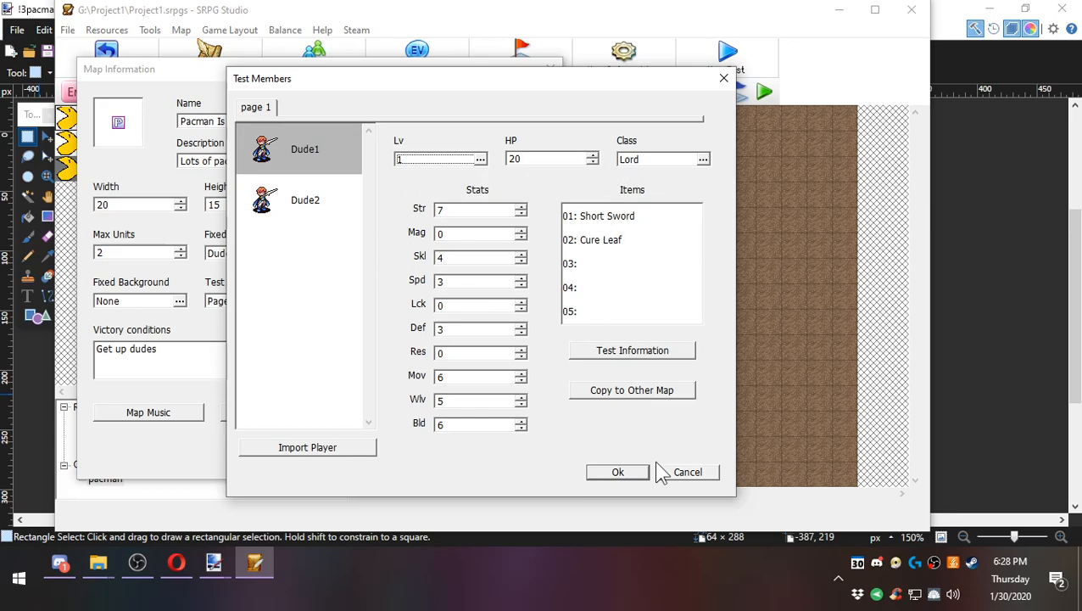
pyautogui.click(653, 351)
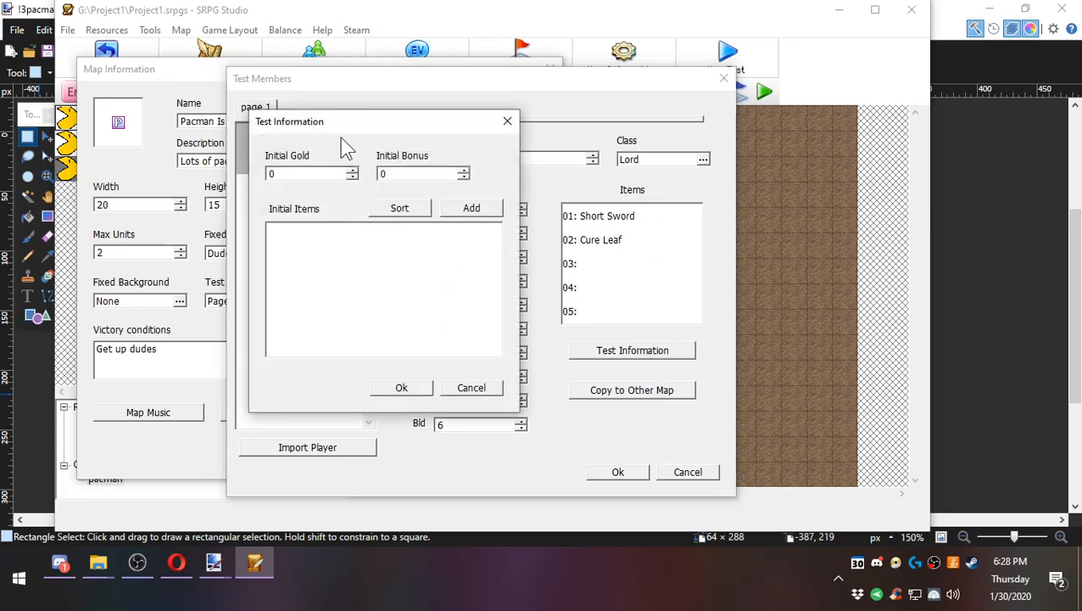
pyautogui.moveTo(341, 138); pyautogui.dragTo(423, 160)
pyautogui.click(487, 196)
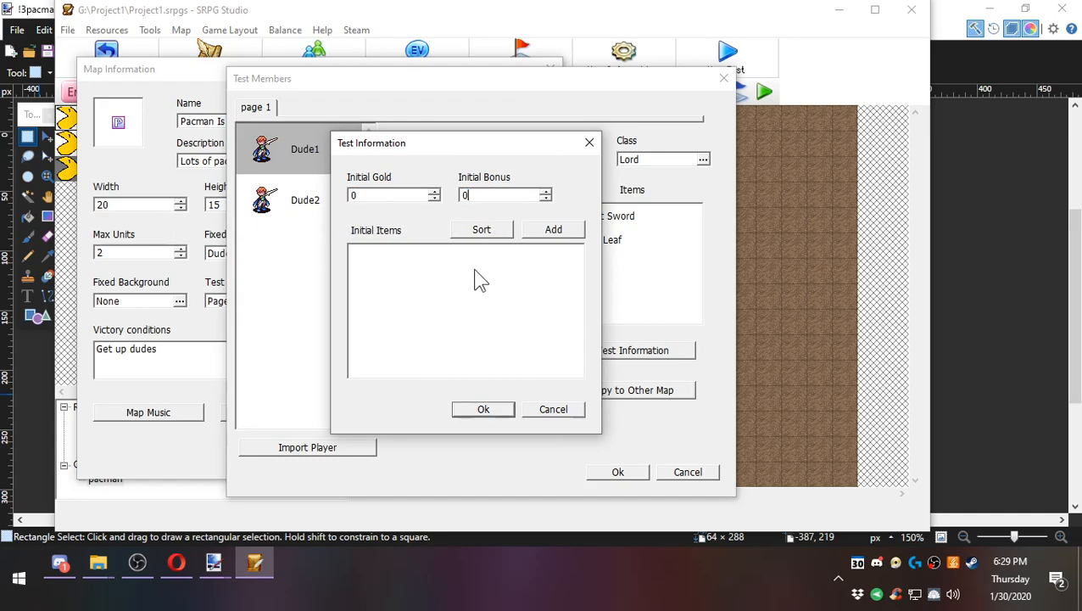
pyautogui.click(547, 232)
pyautogui.click(545, 207)
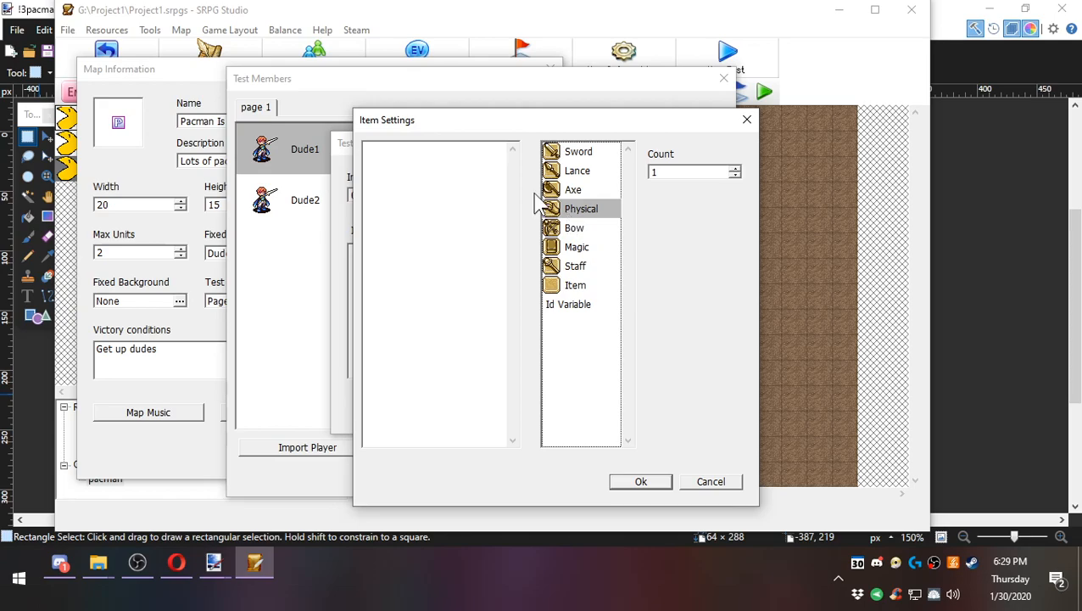
pyautogui.click(544, 189)
pyautogui.doubleClick(479, 151)
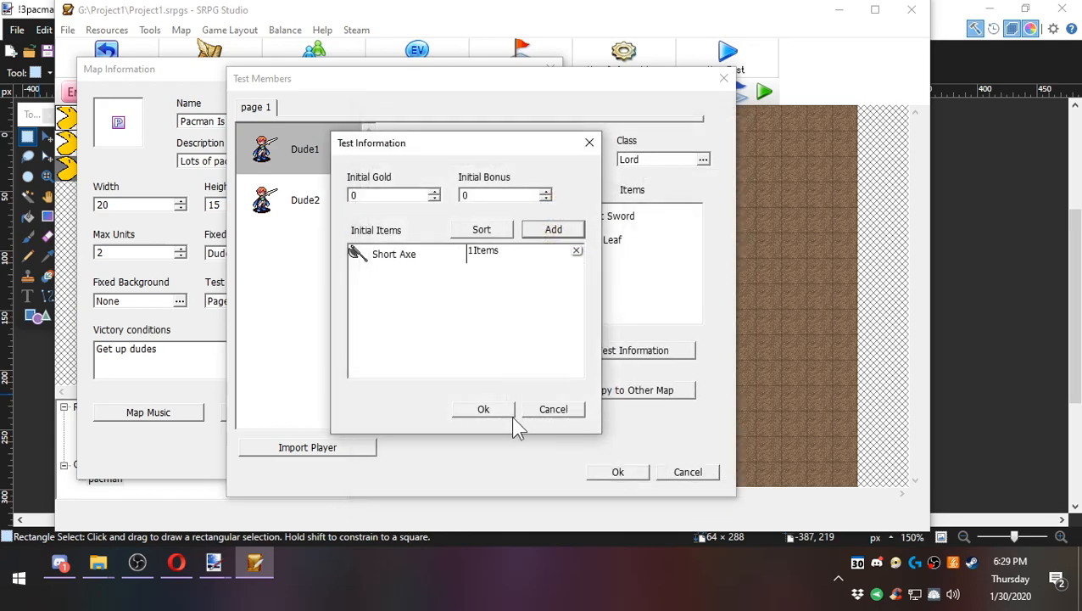
pyautogui.click(509, 415)
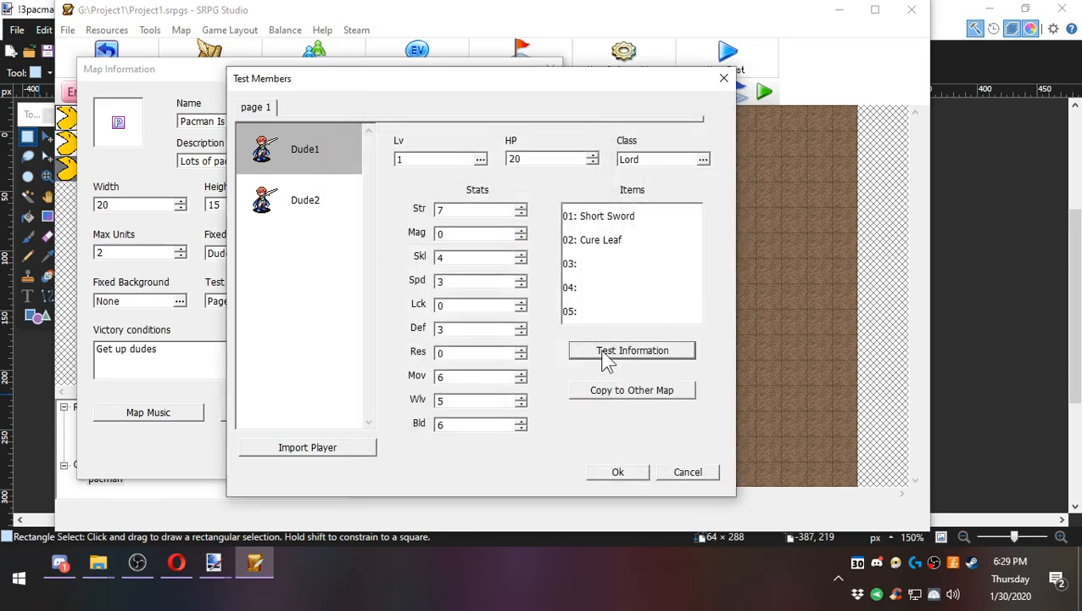
# Examine the initial gold, initial bonus and initial items in the test information.
pyautogui.click(608, 360)
pyautogui.click(403, 388)
pyautogui.click(609, 360)
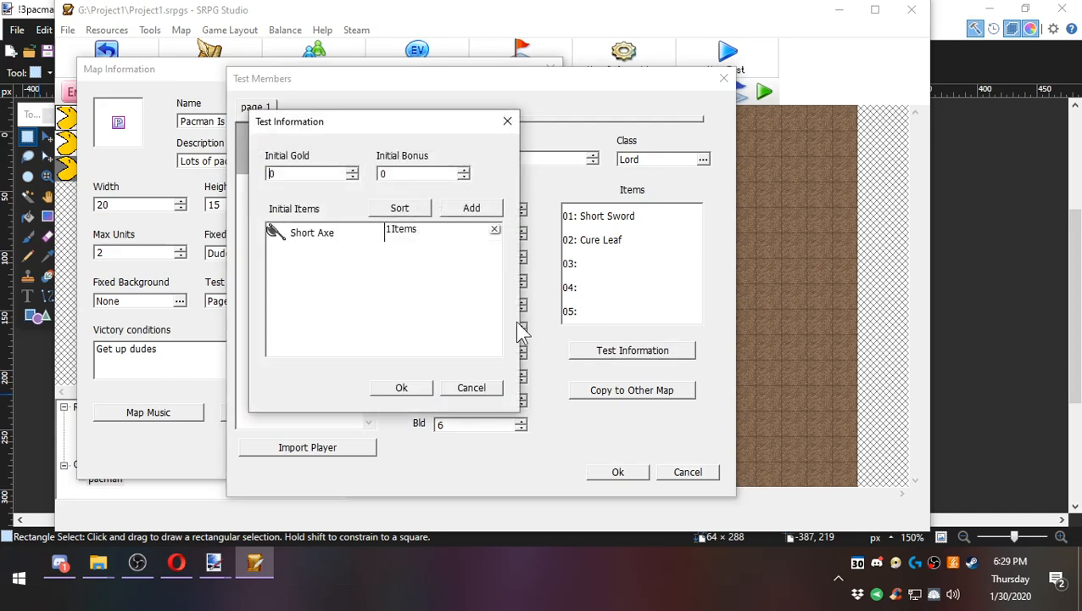
pyautogui.click(456, 389)
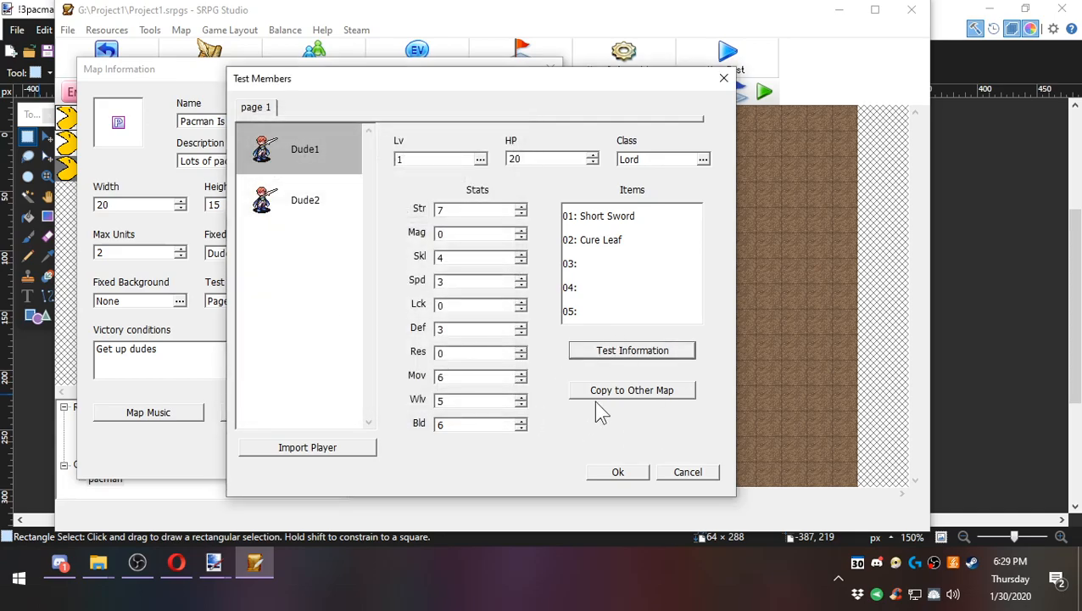
pyautogui.click(628, 351)
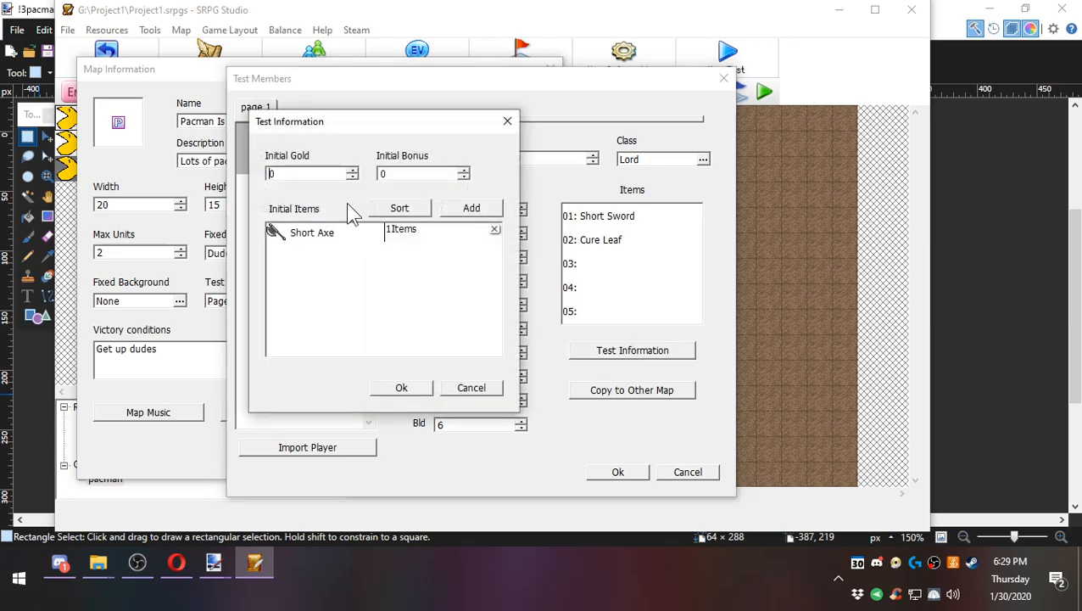
pyautogui.click(471, 389)
# Add a second page to the test members and confirm it as the map's test page.
pyautogui.moveTo(692, 83); pyautogui.dragTo(631, 59)
pyautogui.rightClick(222, 81)
pyautogui.click(243, 83)
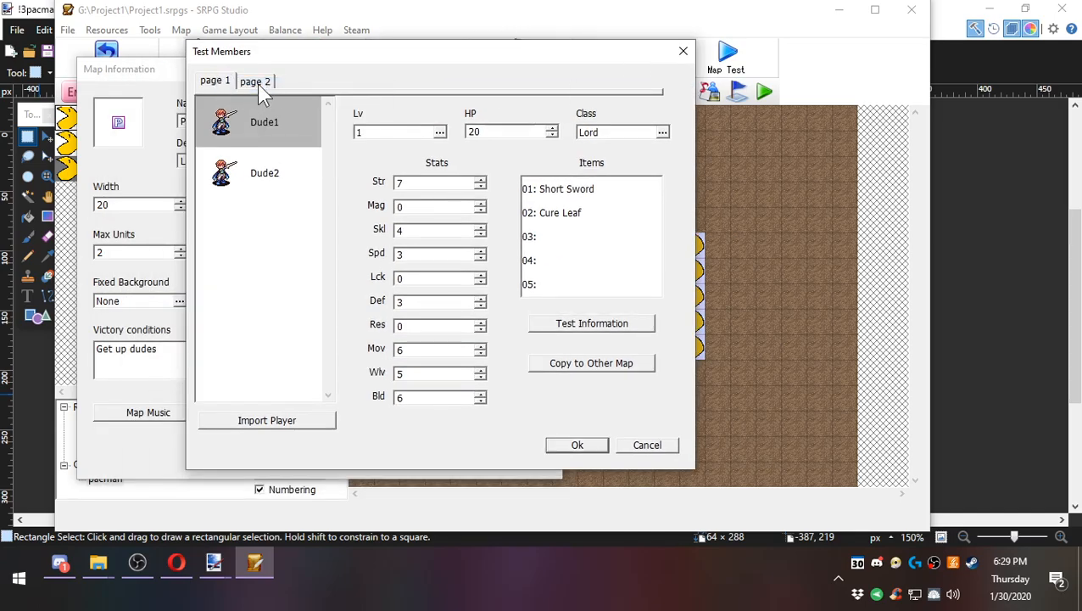
pyautogui.click(257, 82)
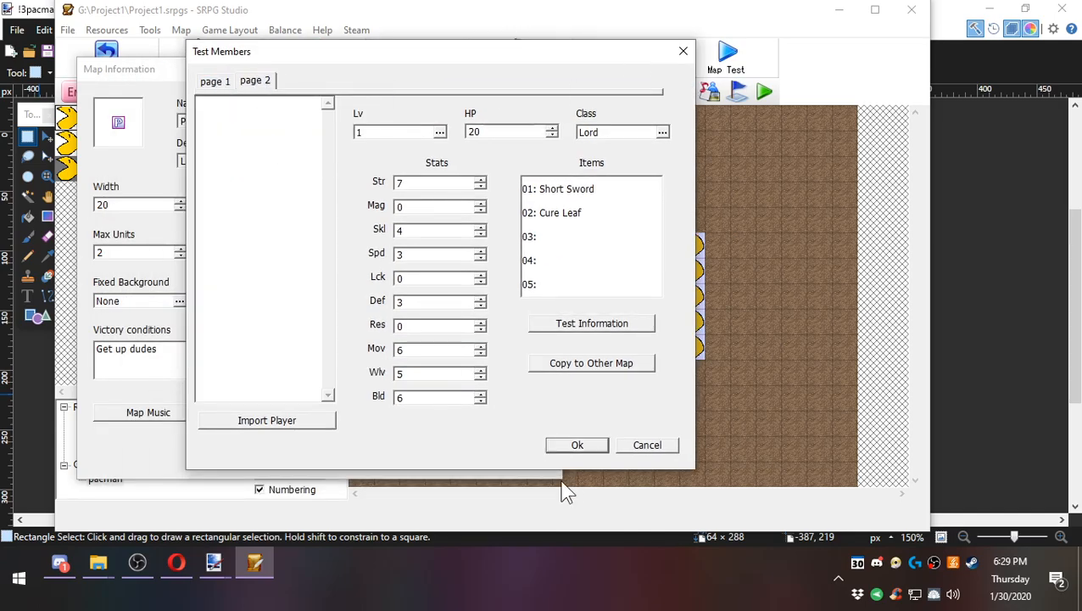
pyautogui.click(580, 446)
# Import the player Dude1 into page 2 of the test members.
pyautogui.click(239, 301)
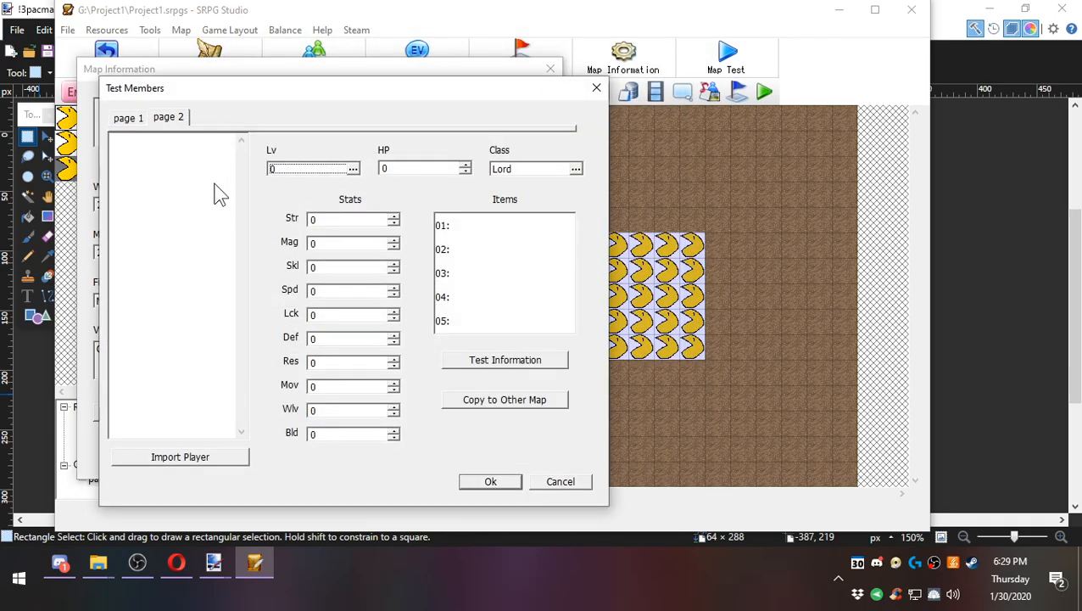
pyautogui.click(194, 458)
pyautogui.click(149, 184)
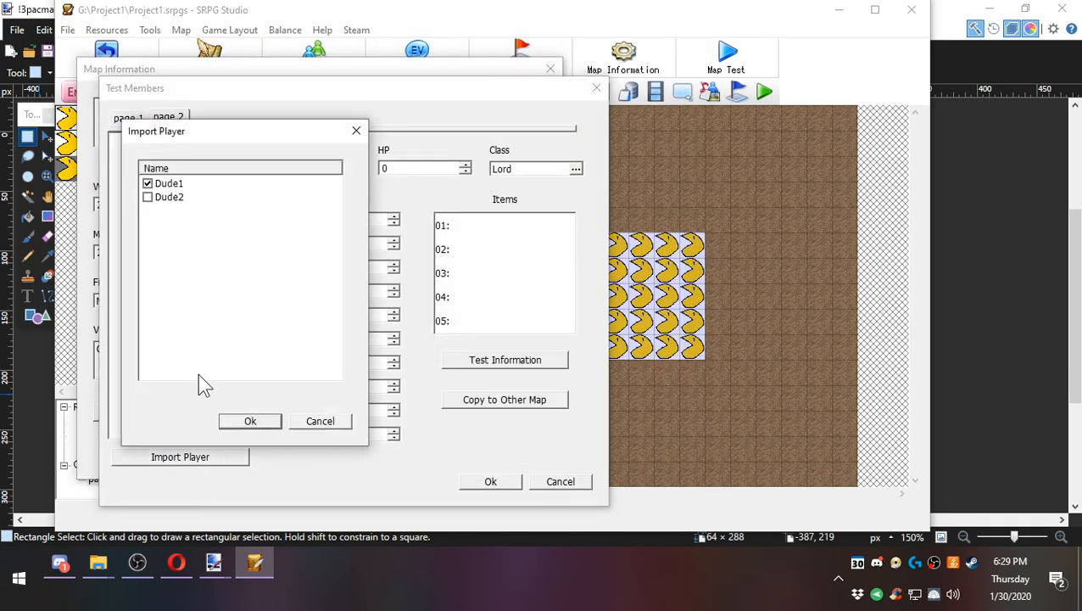
pyautogui.click(237, 421)
# Set Dude1's level on test members page 2 to 10 with Pseudo Lv Up enabled.
pyautogui.click(129, 118)
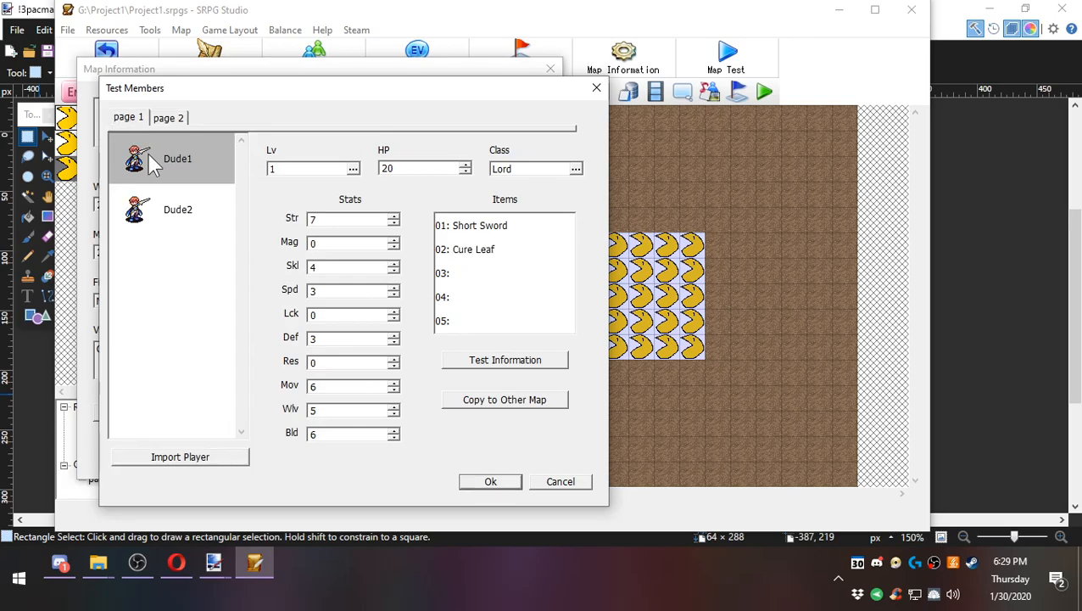
pyautogui.click(156, 194)
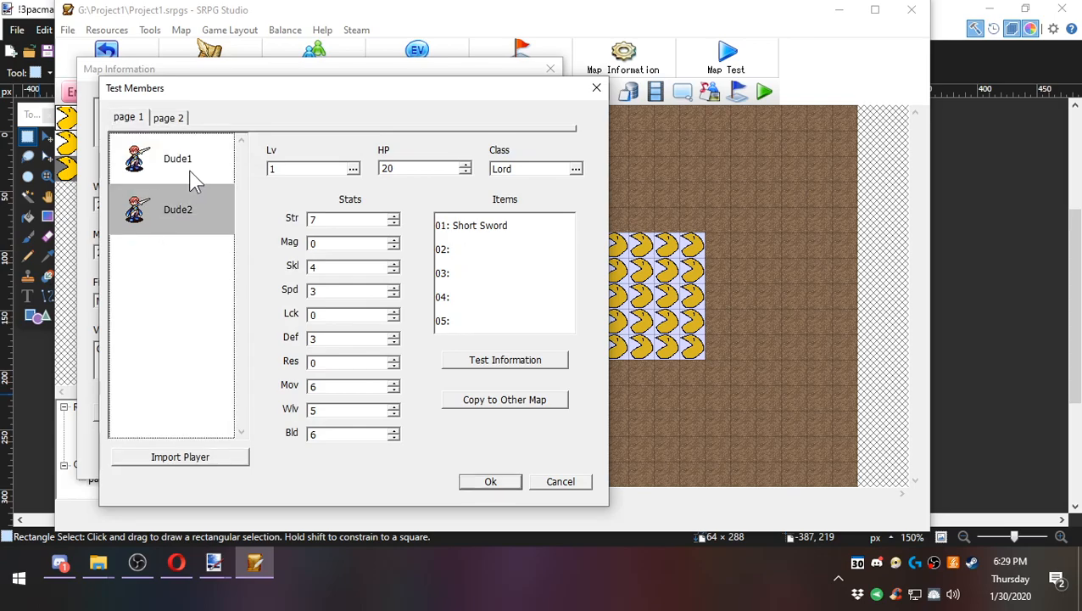
pyautogui.click(174, 120)
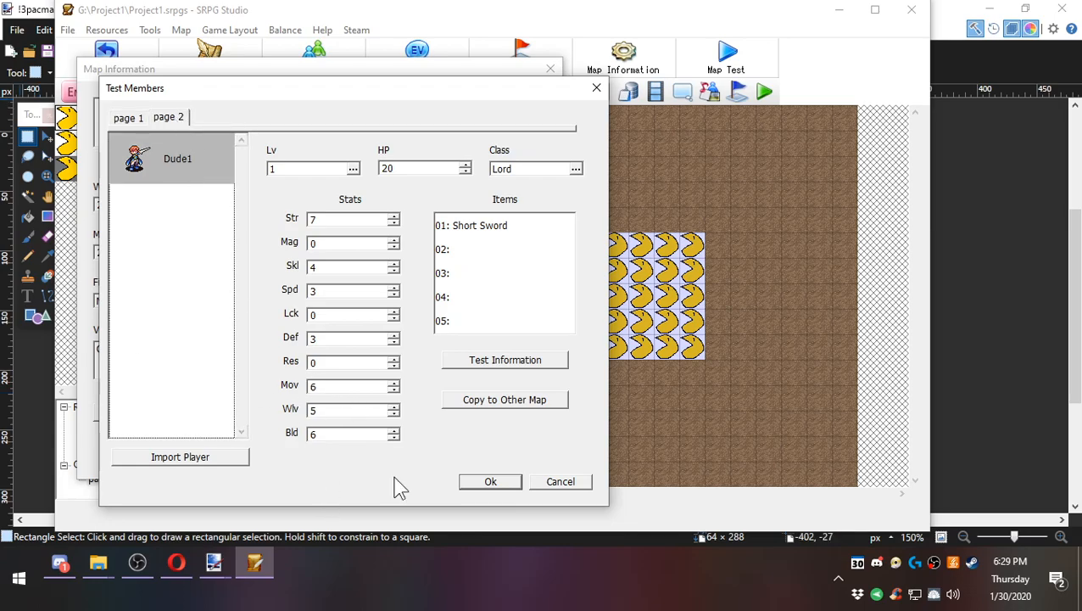
pyautogui.click(353, 169)
pyautogui.click(225, 180)
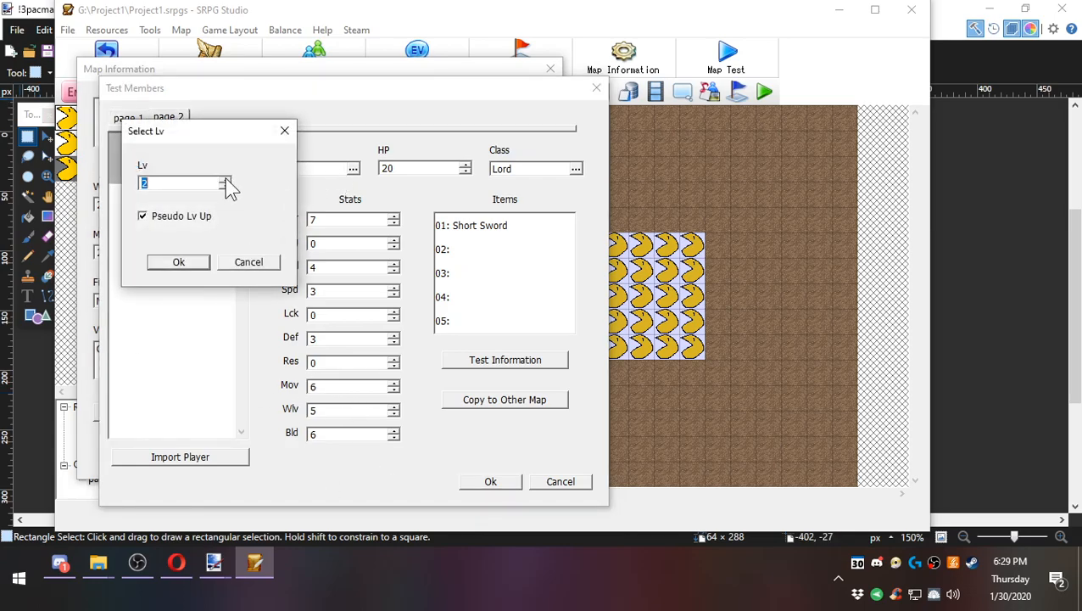
pyautogui.click(182, 262)
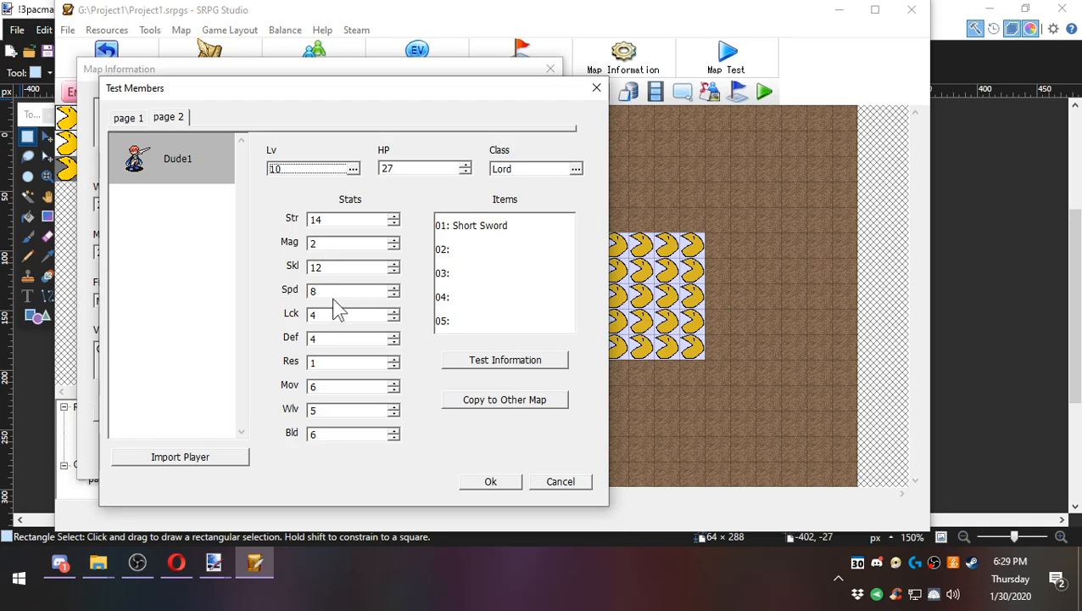
# Give Dude1 on page 2 a Short Lance, a Short Sword and an Antidote in item slots 01 to 03.
pyautogui.doubleClick(482, 246)
pyautogui.click(345, 183)
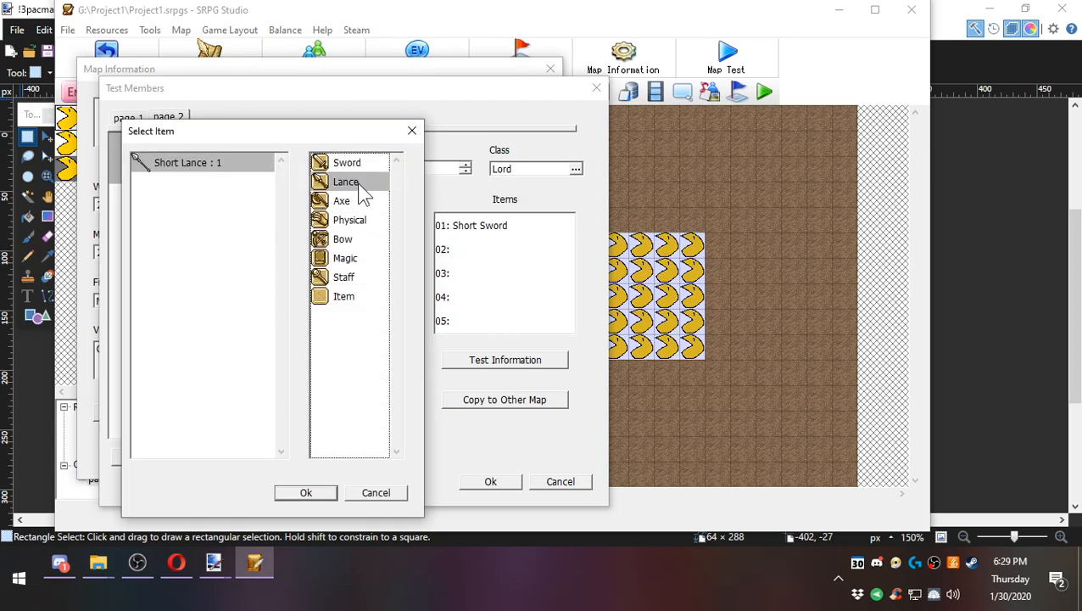
pyautogui.doubleClick(228, 166)
pyautogui.doubleClick(485, 253)
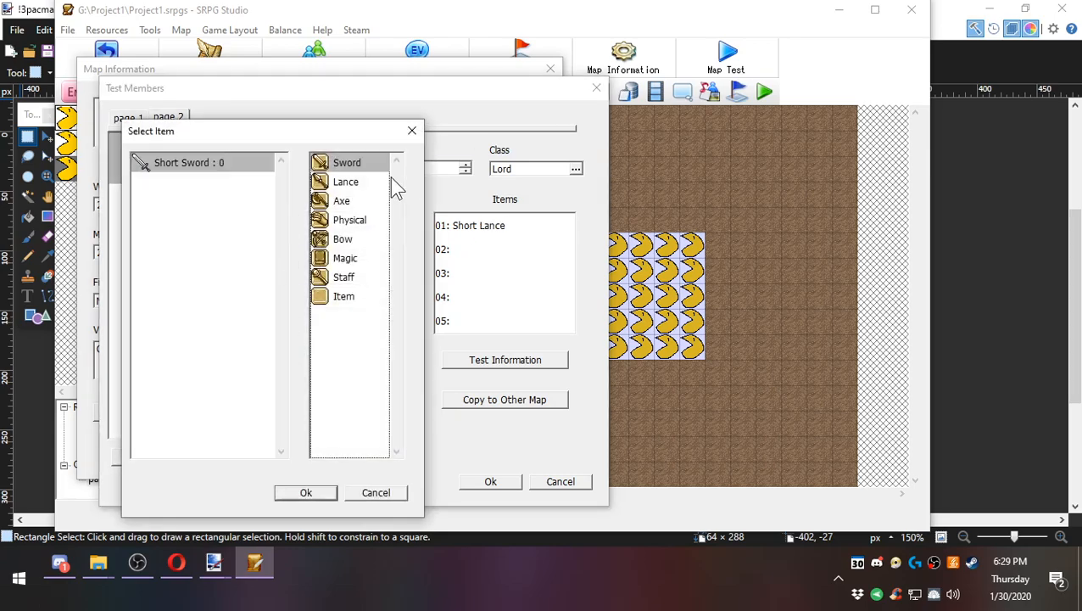
pyautogui.doubleClick(240, 167)
pyautogui.doubleClick(462, 280)
pyautogui.click(339, 296)
pyautogui.doubleClick(166, 183)
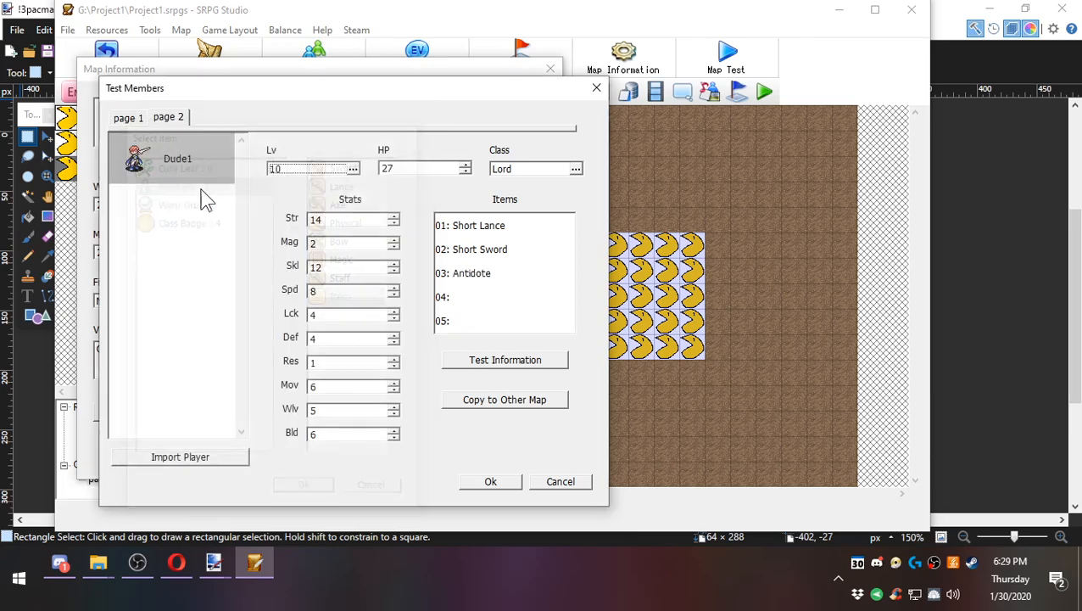
pyautogui.moveTo(450, 94); pyautogui.dragTo(553, 71)
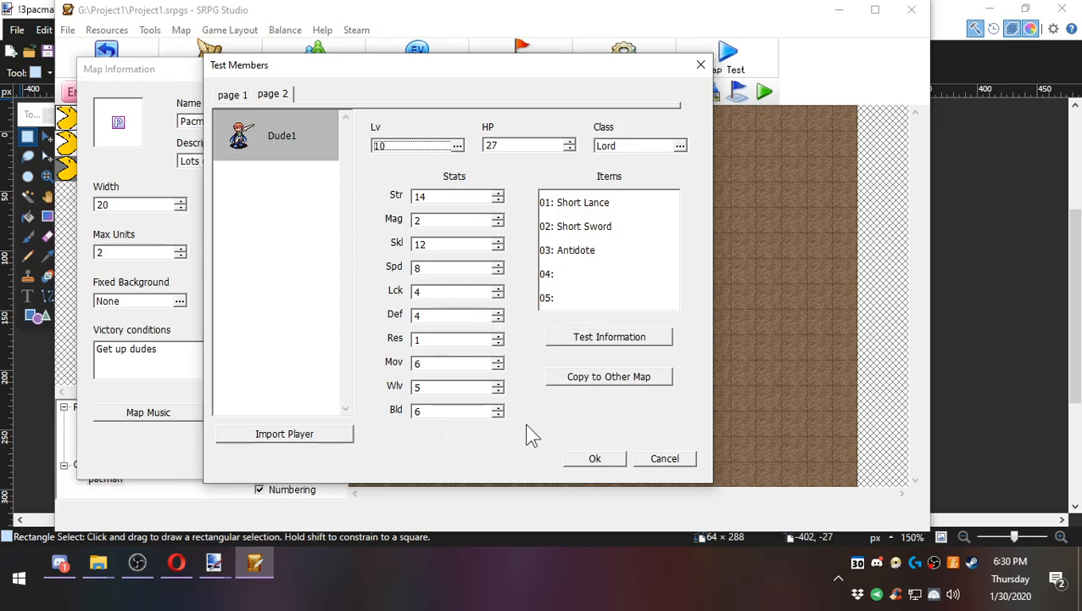
# Review the options for copying test data to another map, and confirm page 1 as the map's test members page.
pyautogui.click(586, 378)
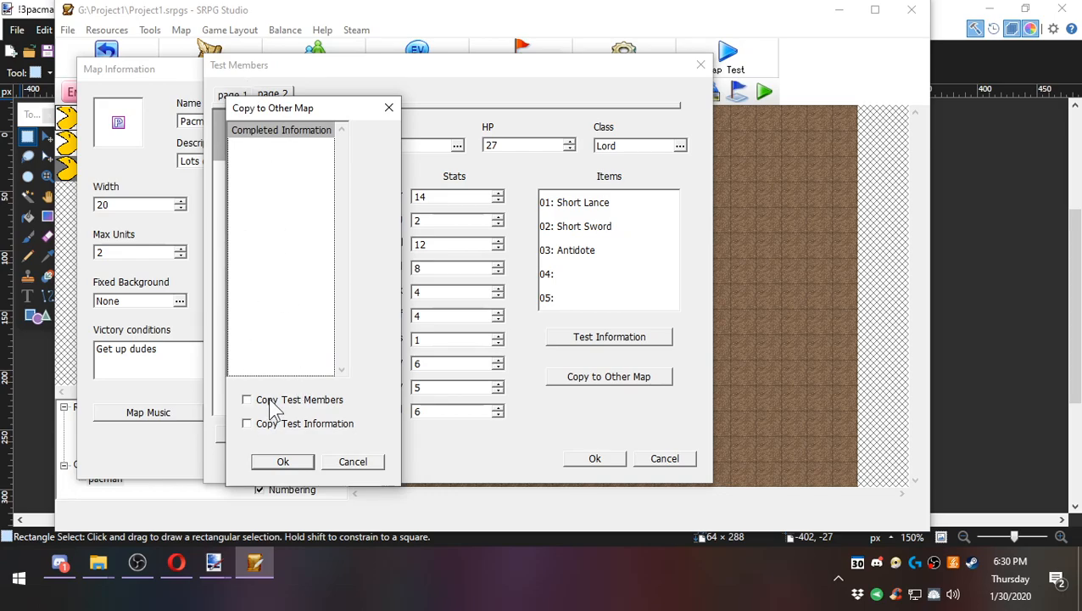
pyautogui.click(310, 459)
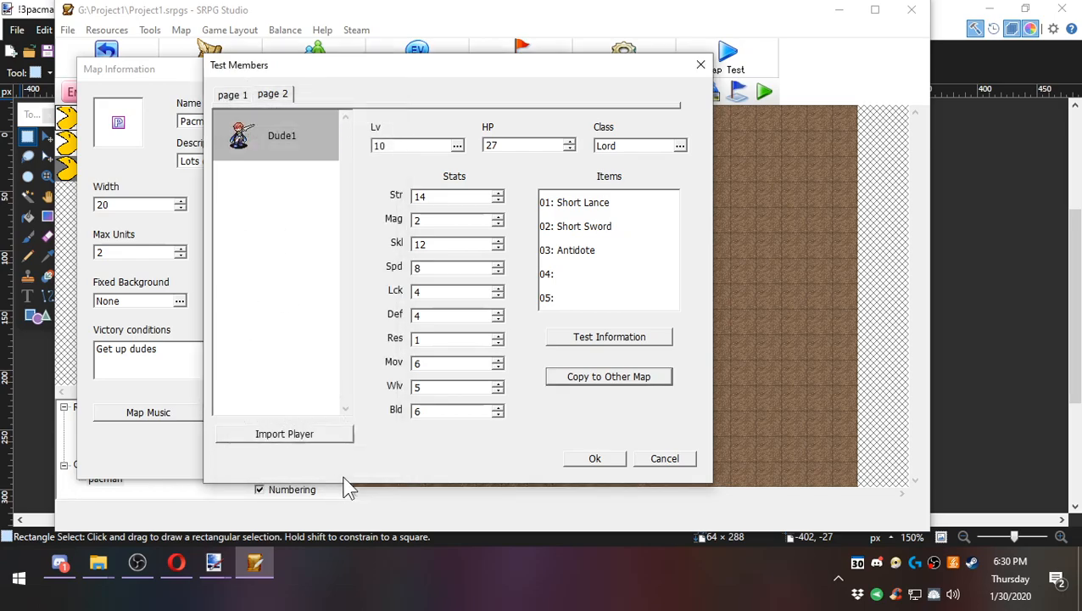
pyautogui.click(231, 95)
pyautogui.click(273, 94)
pyautogui.click(236, 94)
pyautogui.click(256, 94)
pyautogui.click(237, 95)
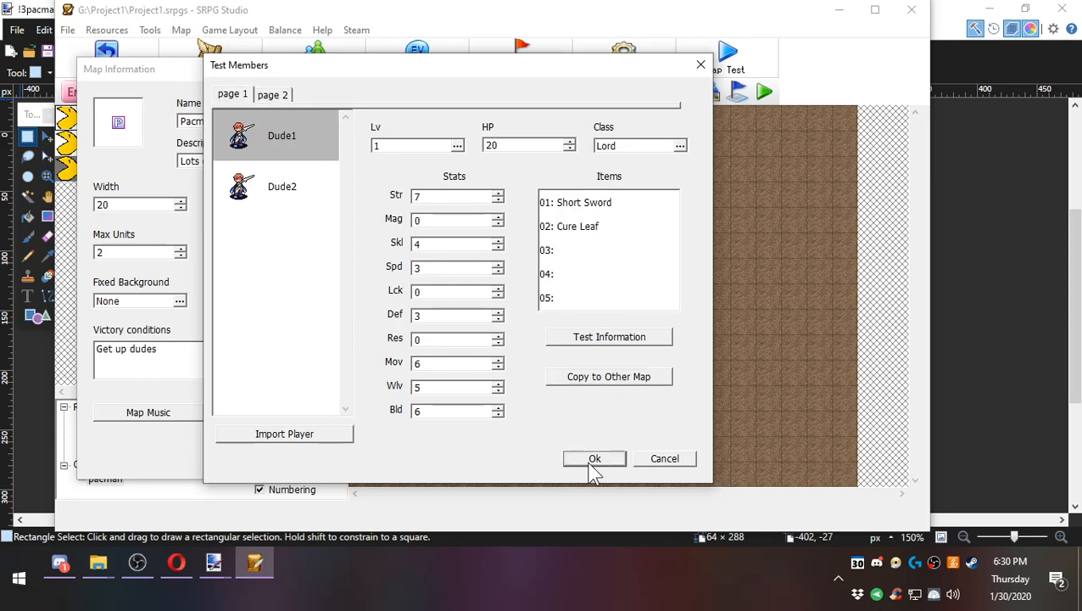
pyautogui.click(594, 460)
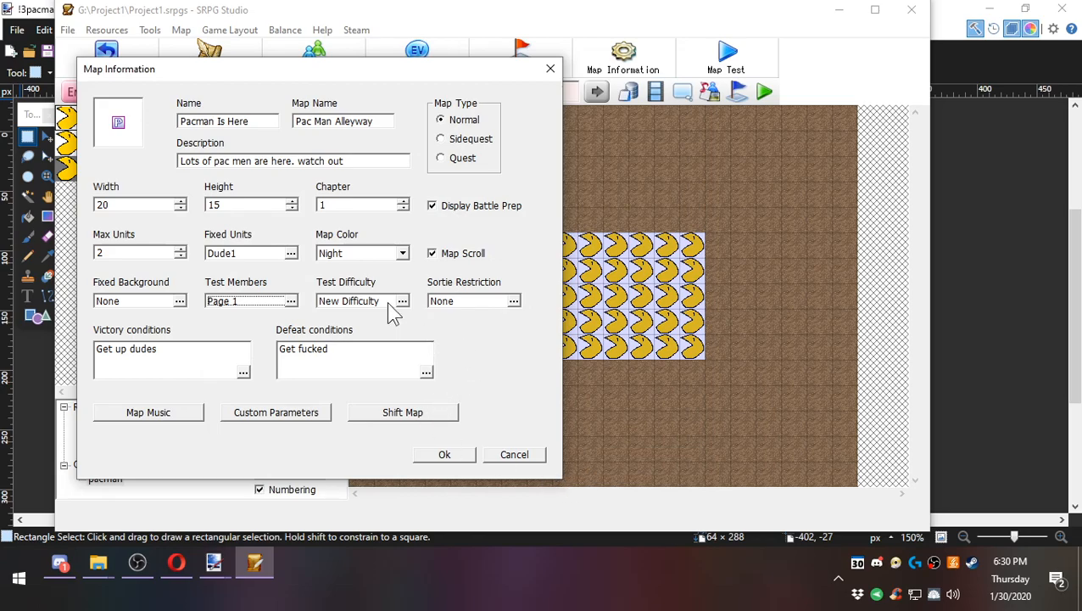
# Select New Difficulty as the map's test difficulty and confirm the map information.
pyautogui.click(402, 300)
pyautogui.moveTo(161, 111); pyautogui.dragTo(529, 108)
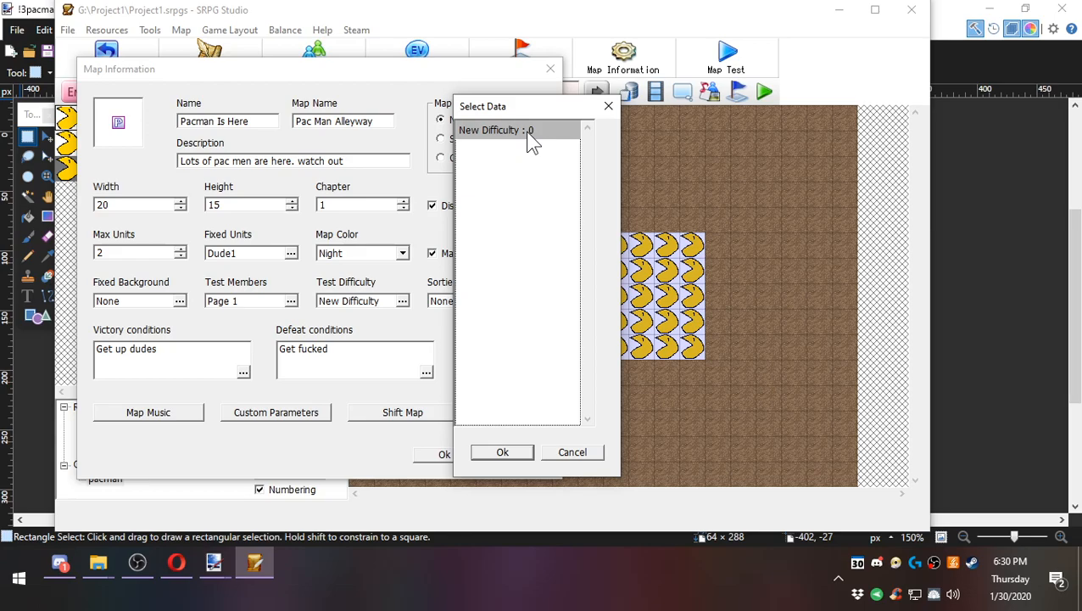
pyautogui.doubleClick(478, 132)
pyautogui.click(447, 456)
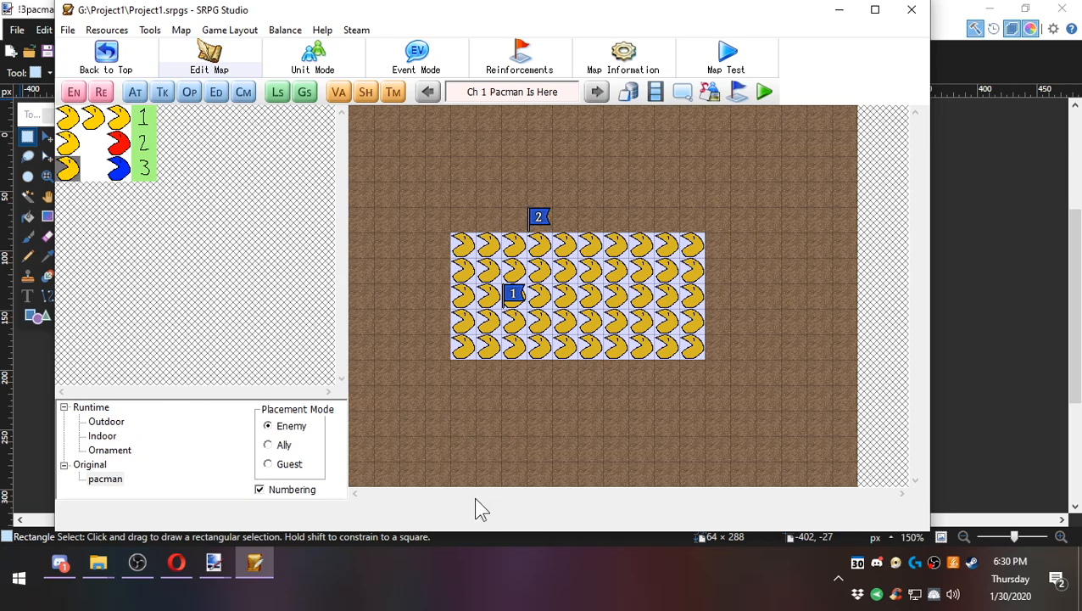
# Switch the map to Unit Mode and reopen the Pacman Is Here map from the project's top screen.
pyautogui.click(332, 74)
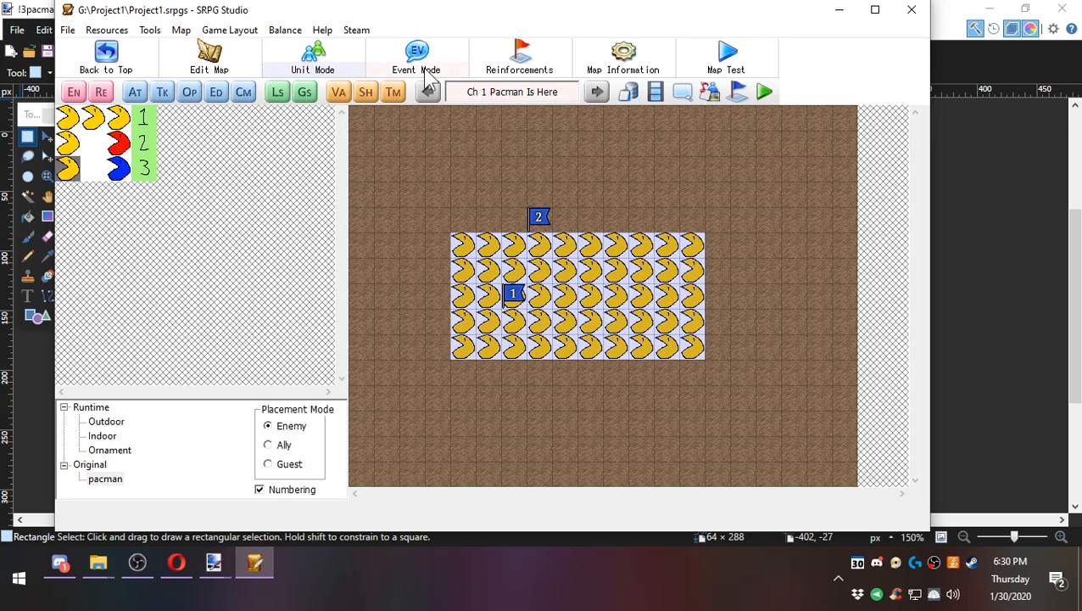
pyautogui.click(624, 58)
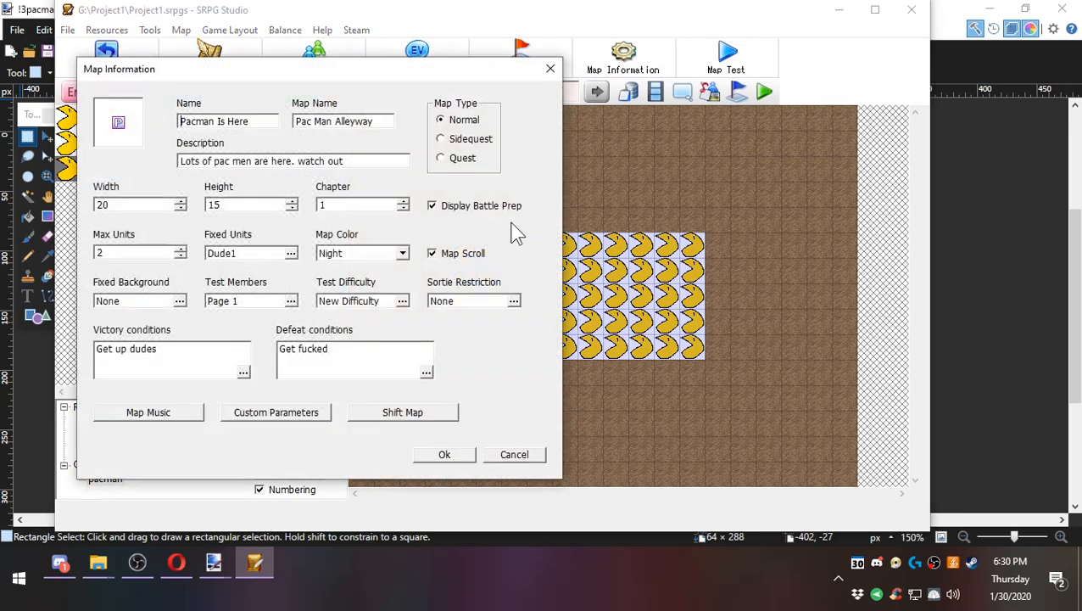
pyautogui.click(450, 454)
pyautogui.click(109, 63)
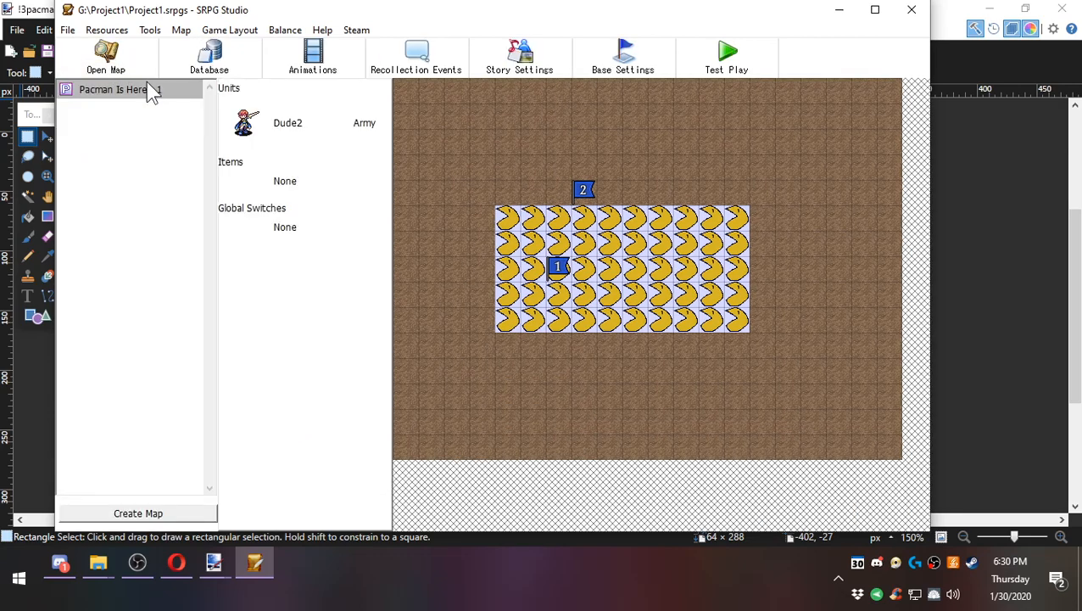
pyautogui.click(130, 74)
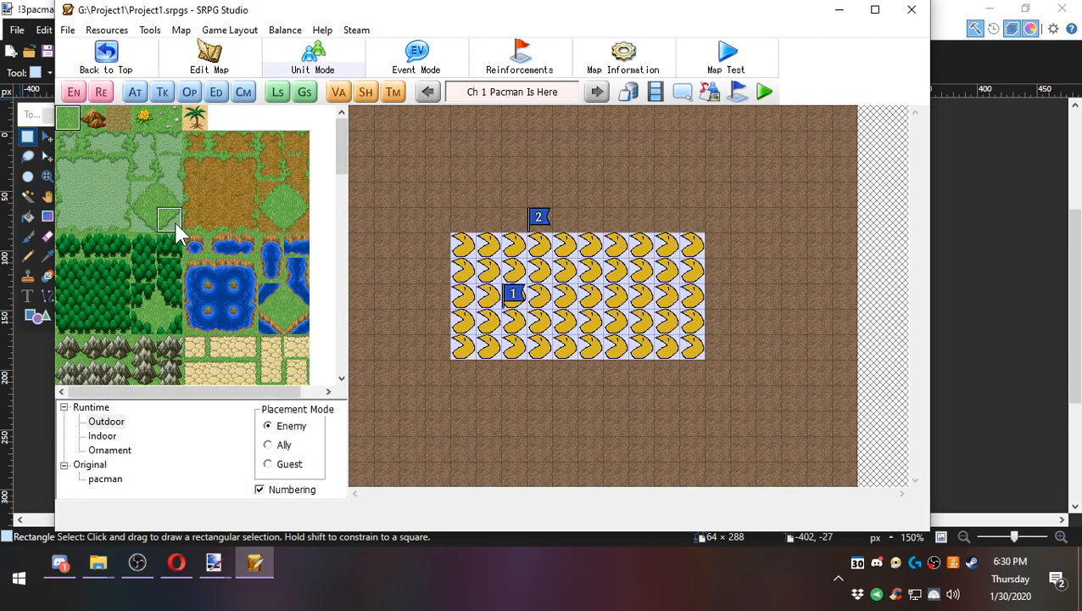
pyautogui.click(138, 570)
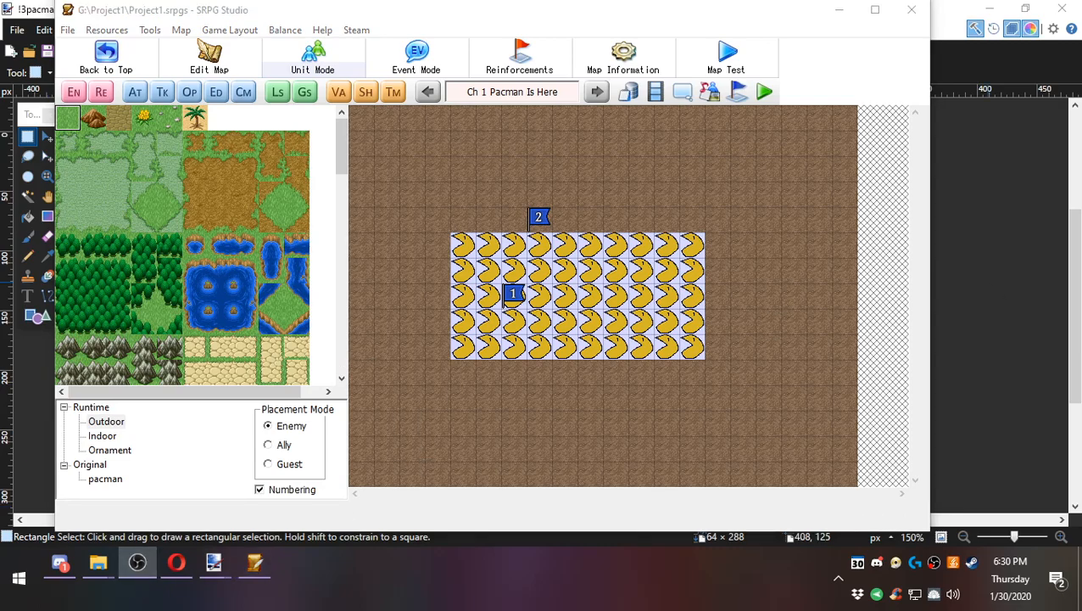